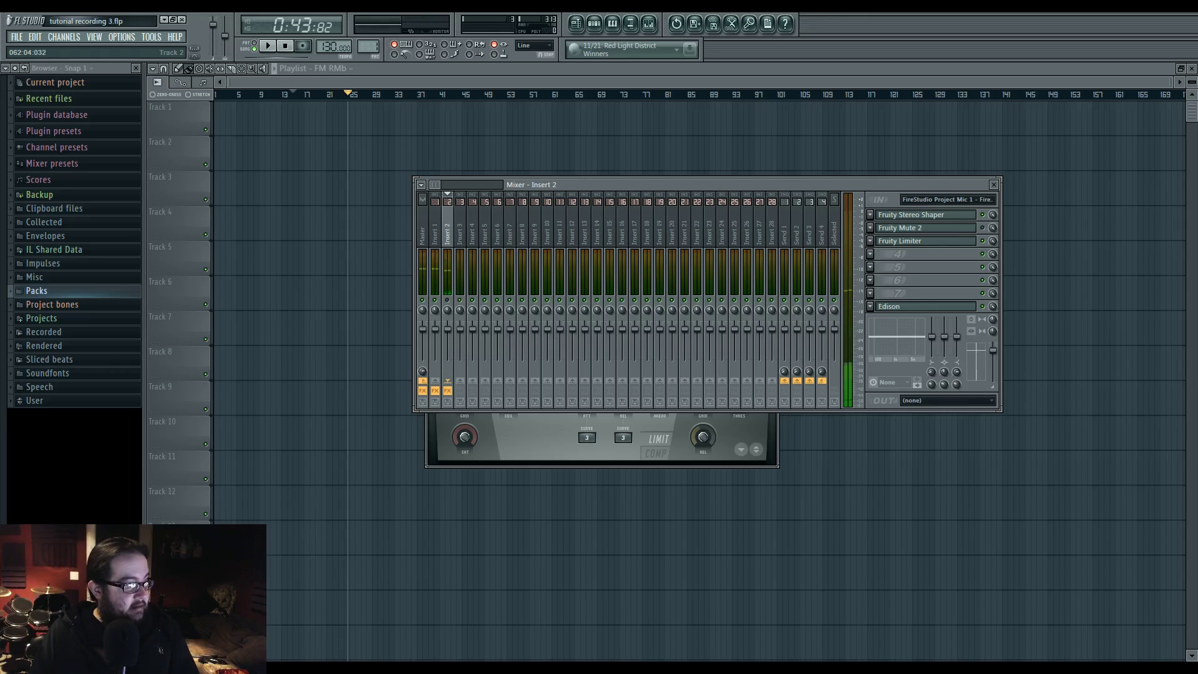
Bring the Skype call window into view and enlarge the caller's shared screen to full screen
{"action": "left_click_drag", "start_coordinate": [0, 108], "coordinate": [619, 106]}
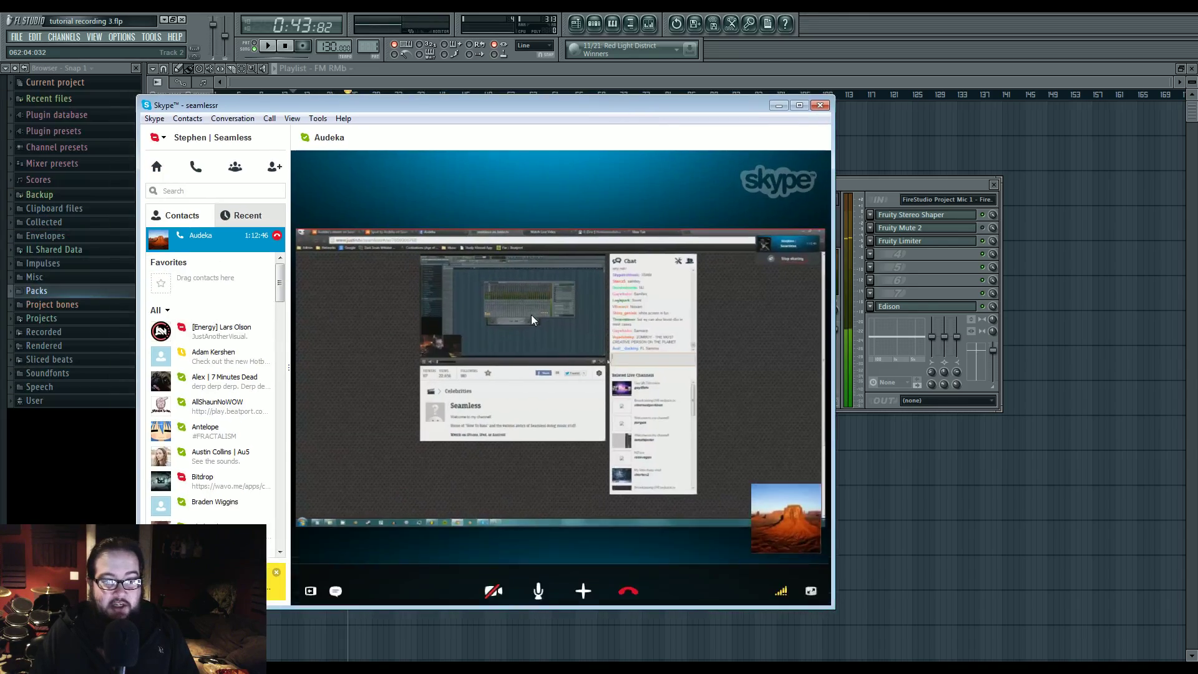
{"action": "double_click", "coordinate": [532, 318]}
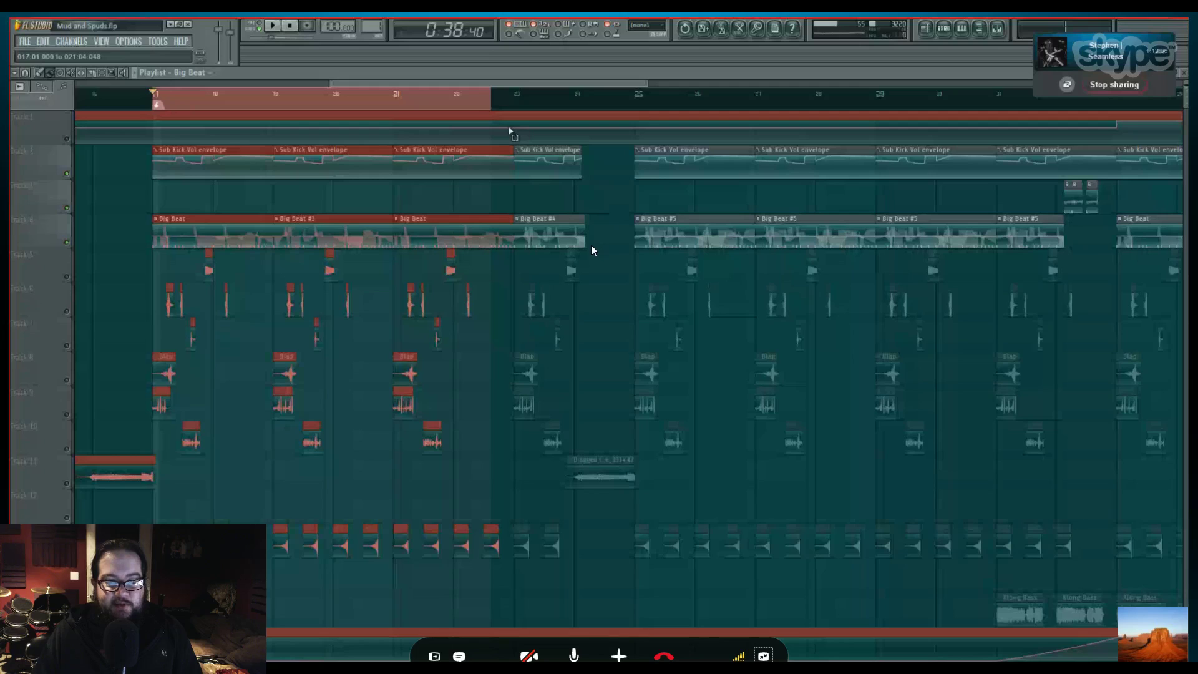
Examine the drum section starting at bar 17 of the playlist, including the Big Beat patterns and Sub Kick Vol envelope clips
{"action": "scroll", "coordinate": [495, 365], "scroll_direction": "up", "scroll_amount": 3}
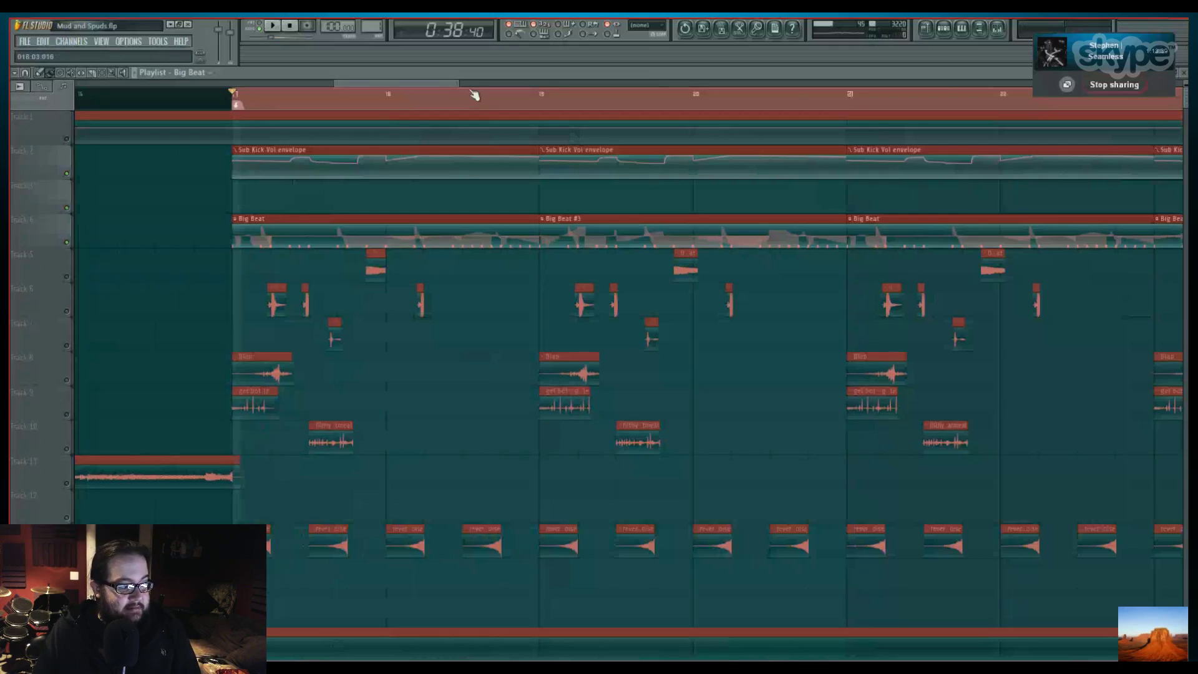
{"action": "left_click_drag", "start_coordinate": [458, 84], "coordinate": [486, 76]}
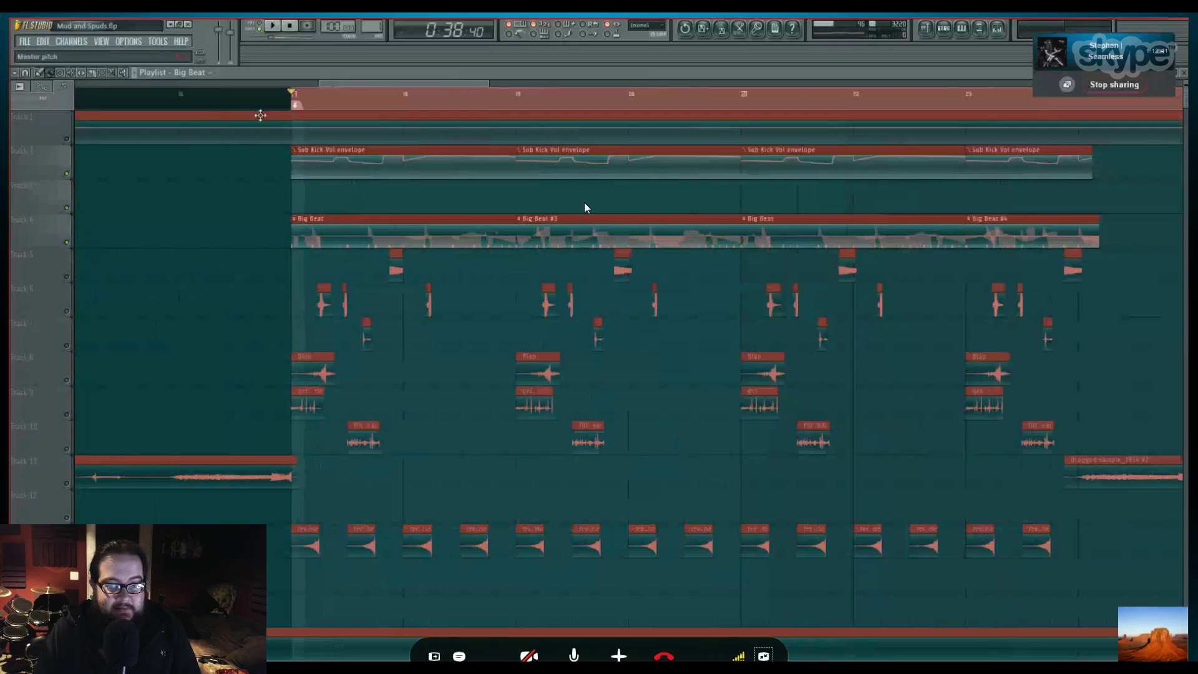
{"action": "scroll", "coordinate": [584, 203], "scroll_direction": "up", "scroll_amount": 2}
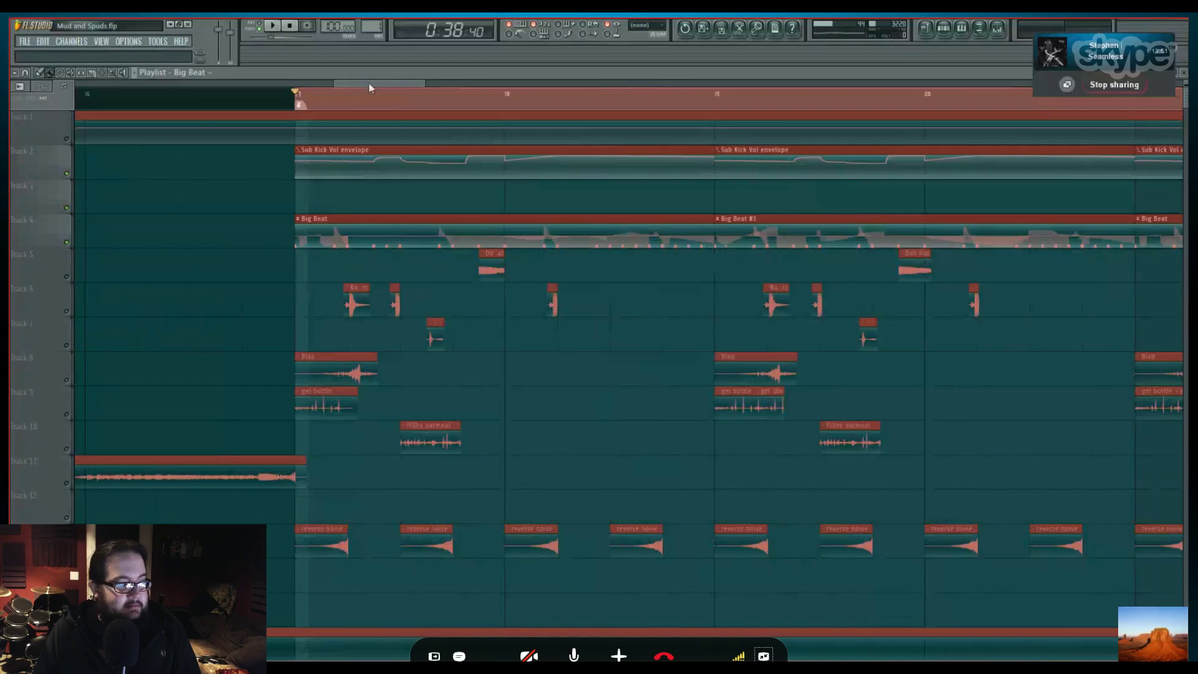
{"action": "left_click_drag", "start_coordinate": [368, 83], "coordinate": [384, 83]}
{"action": "scroll", "coordinate": [384, 101], "scroll_direction": "down", "scroll_amount": 2}
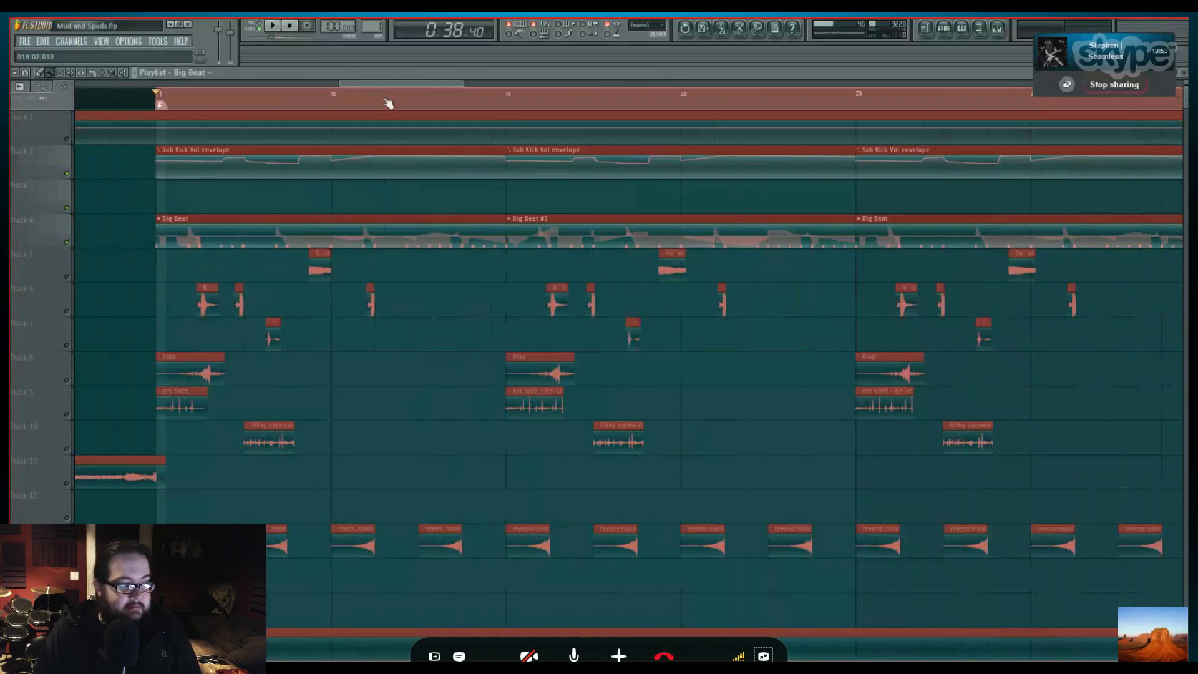
{"action": "scroll", "coordinate": [387, 103], "scroll_direction": "down", "scroll_amount": 2}
{"action": "scroll", "coordinate": [395, 95], "scroll_direction": "up", "scroll_amount": 2}
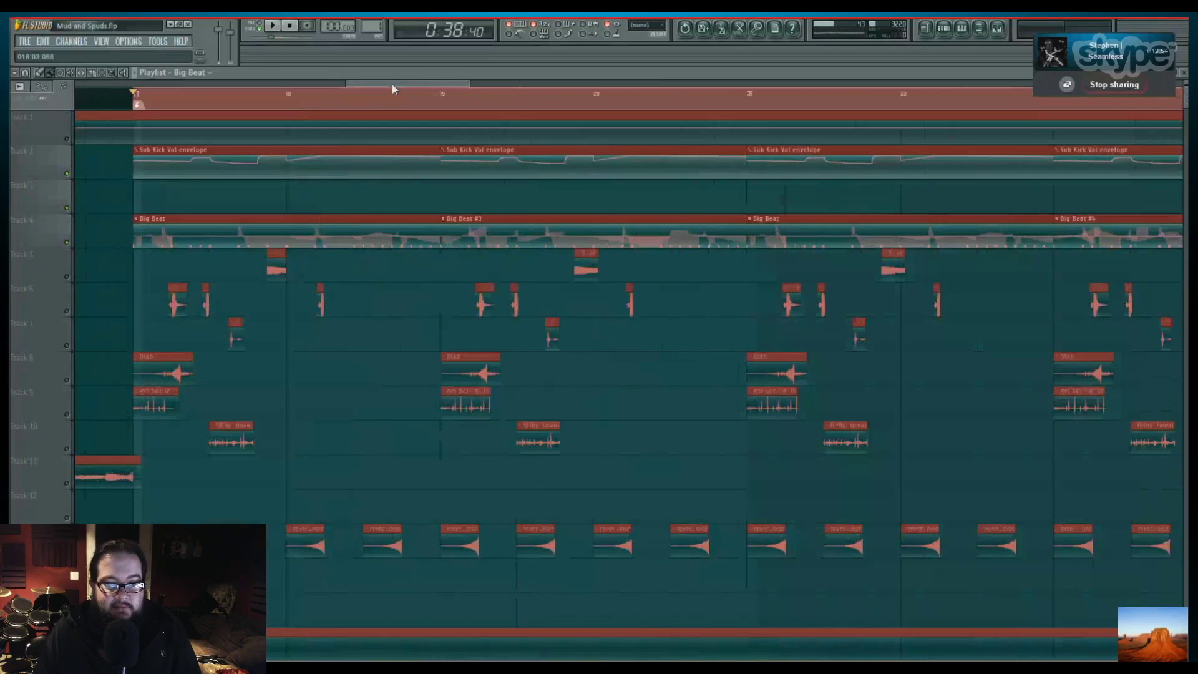
{"action": "scroll", "coordinate": [396, 100], "scroll_direction": "down", "scroll_amount": 2}
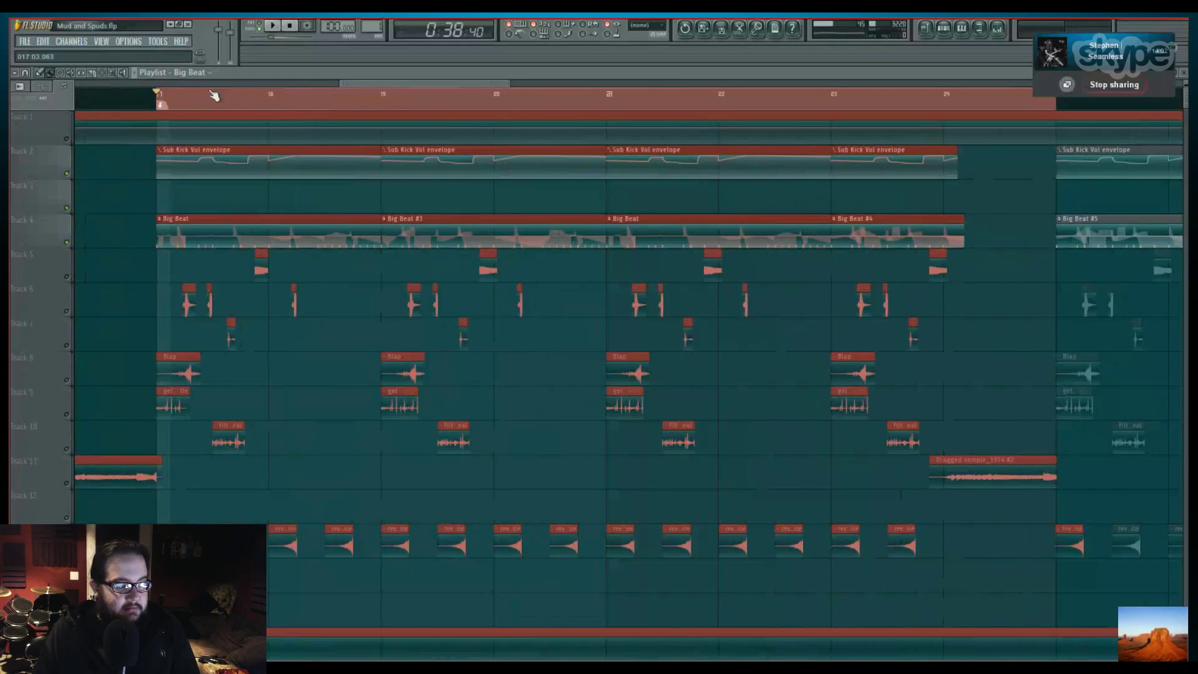
{"action": "scroll", "coordinate": [185, 99], "scroll_direction": "up", "scroll_amount": 1}
{"action": "scroll", "coordinate": [185, 100], "scroll_direction": "up", "scroll_amount": 2}
Play the drum section from bar 17 and stop playback
{"action": "left_click", "coordinate": [118, 100]}
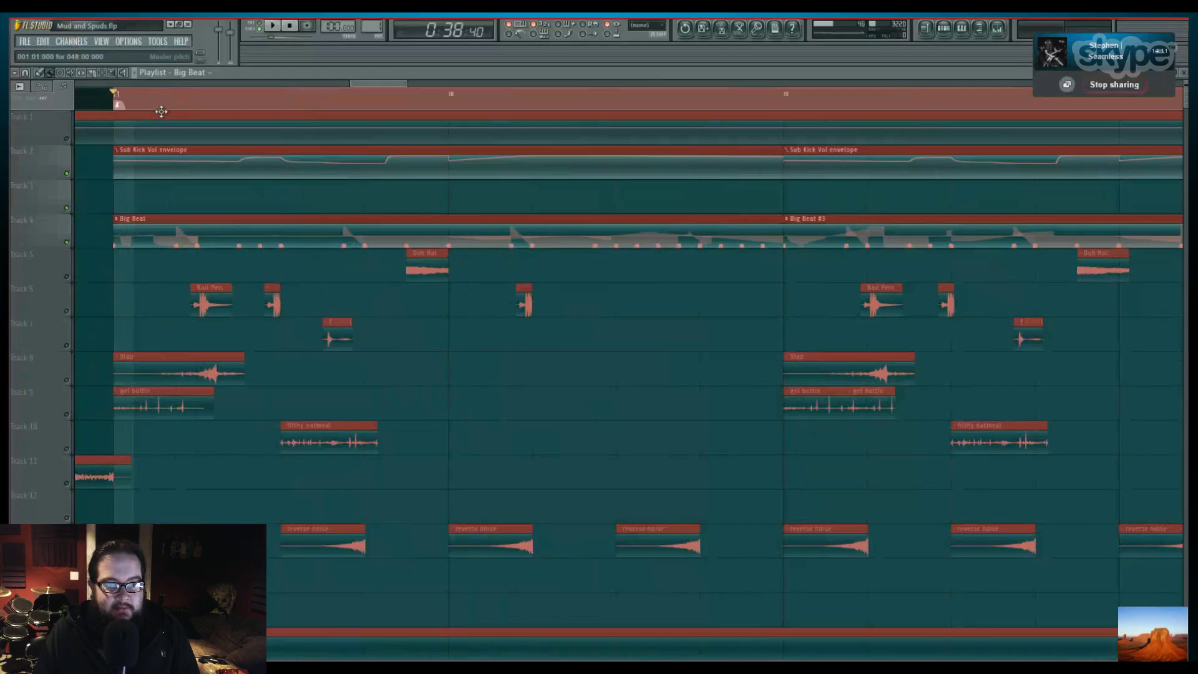
{"action": "left_click", "coordinate": [273, 25]}
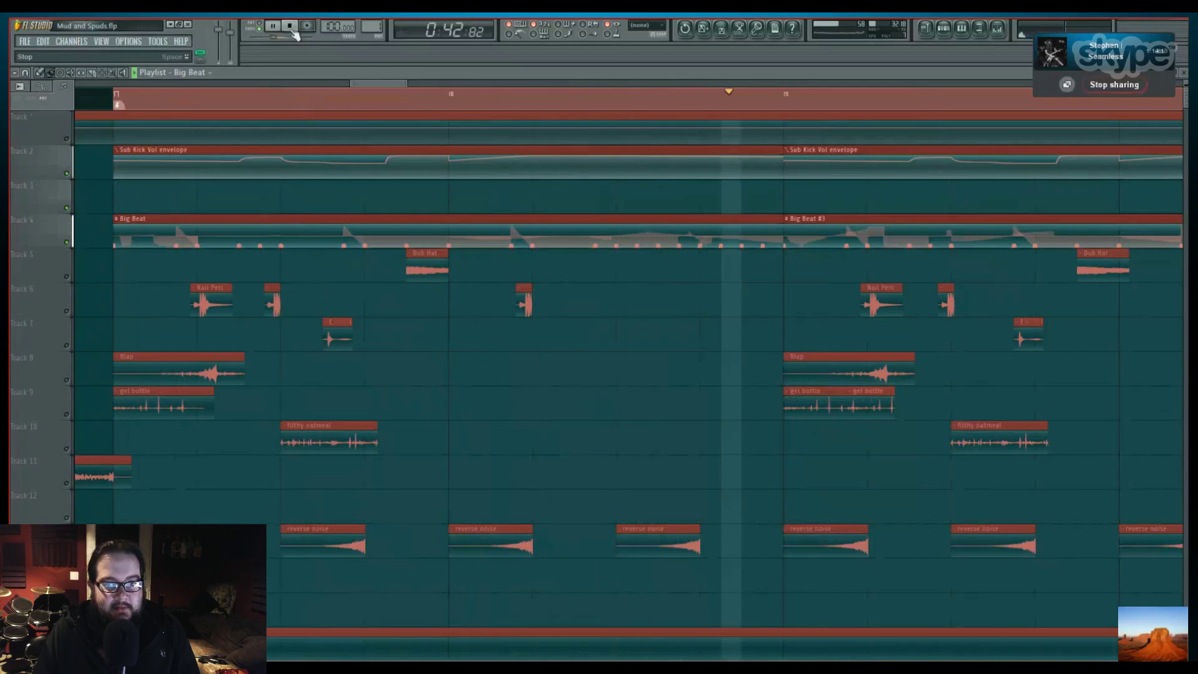
{"action": "left_click", "coordinate": [291, 26]}
Examine how the percussion, foley and reverse noise clips are layered around the Big Beat patterns from bar 17
{"action": "scroll", "coordinate": [382, 106], "scroll_direction": "down", "scroll_amount": 1}
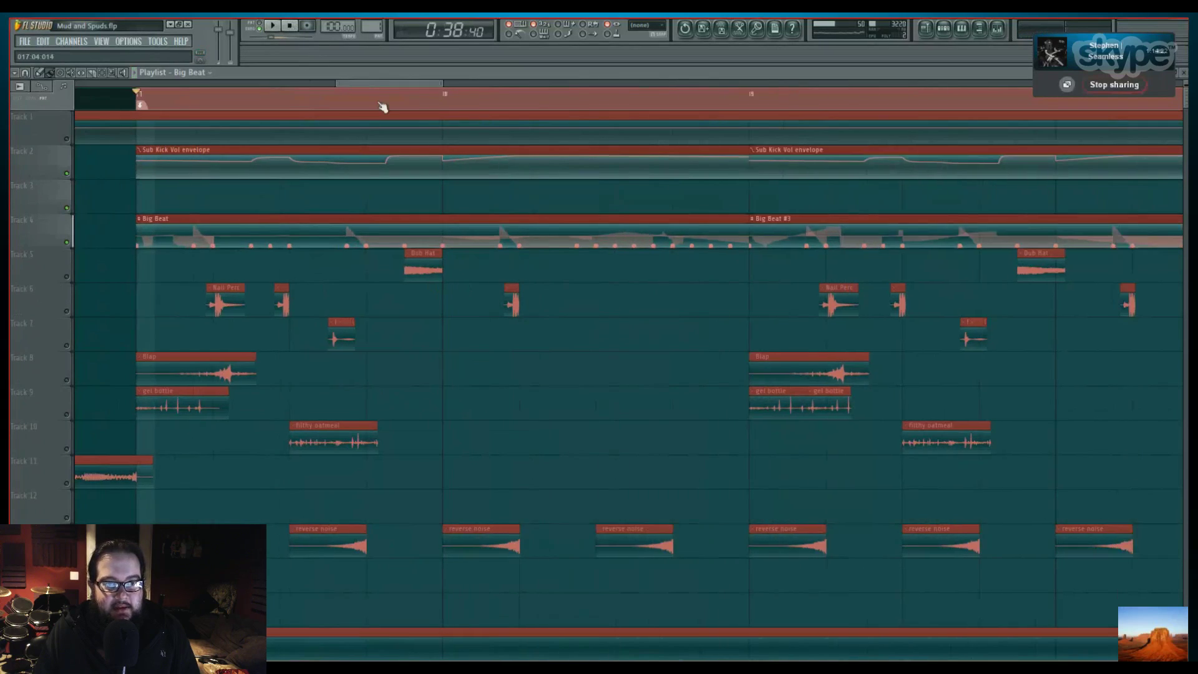
{"action": "scroll", "coordinate": [382, 106], "scroll_direction": "down", "scroll_amount": 2}
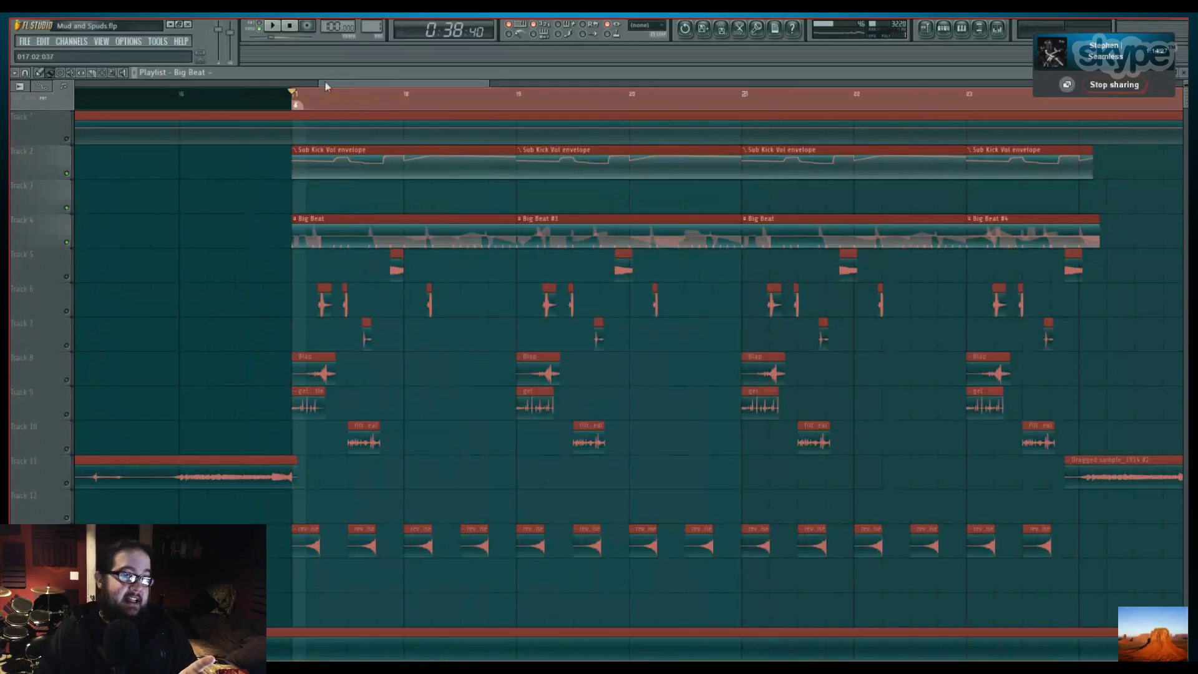
{"action": "scroll", "coordinate": [373, 92], "scroll_direction": "up", "scroll_amount": 4}
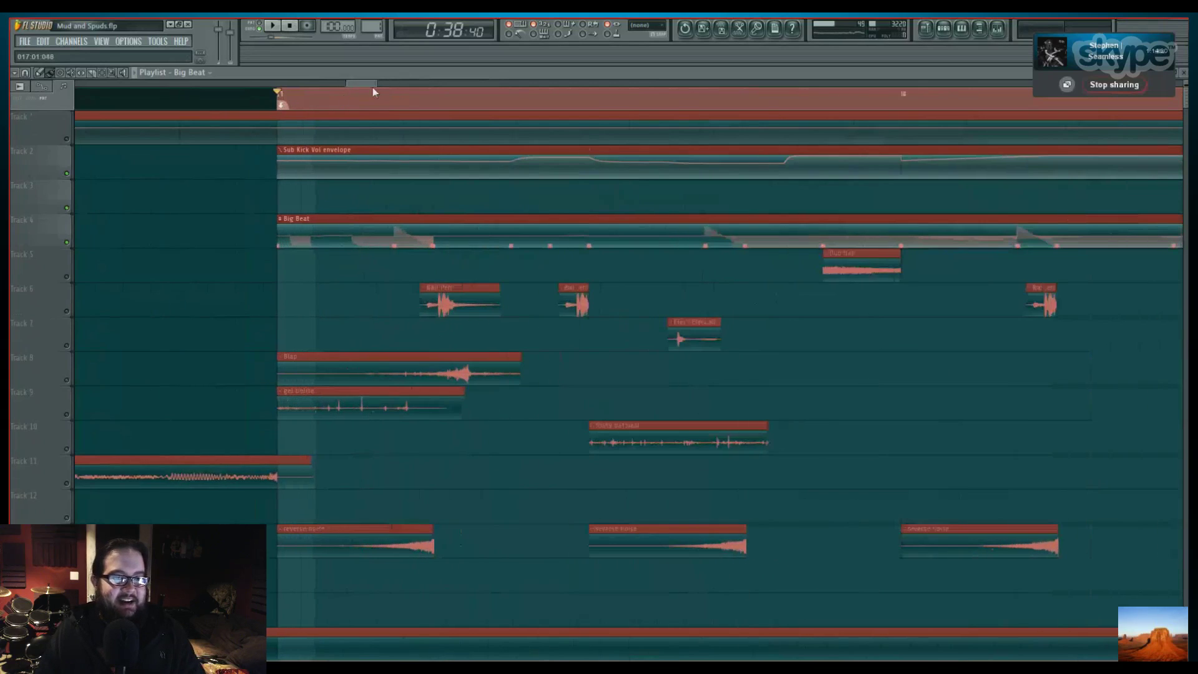
{"action": "scroll", "coordinate": [373, 94], "scroll_direction": "up", "scroll_amount": 3}
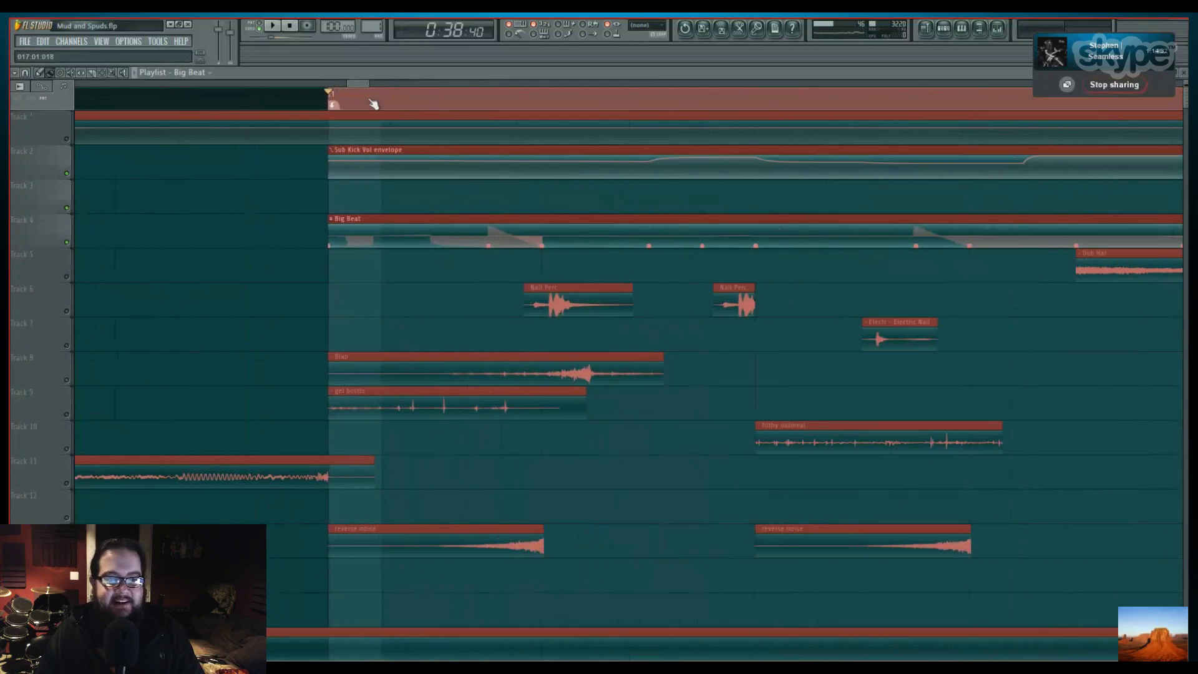
{"action": "scroll", "coordinate": [373, 103], "scroll_direction": "down", "scroll_amount": 5}
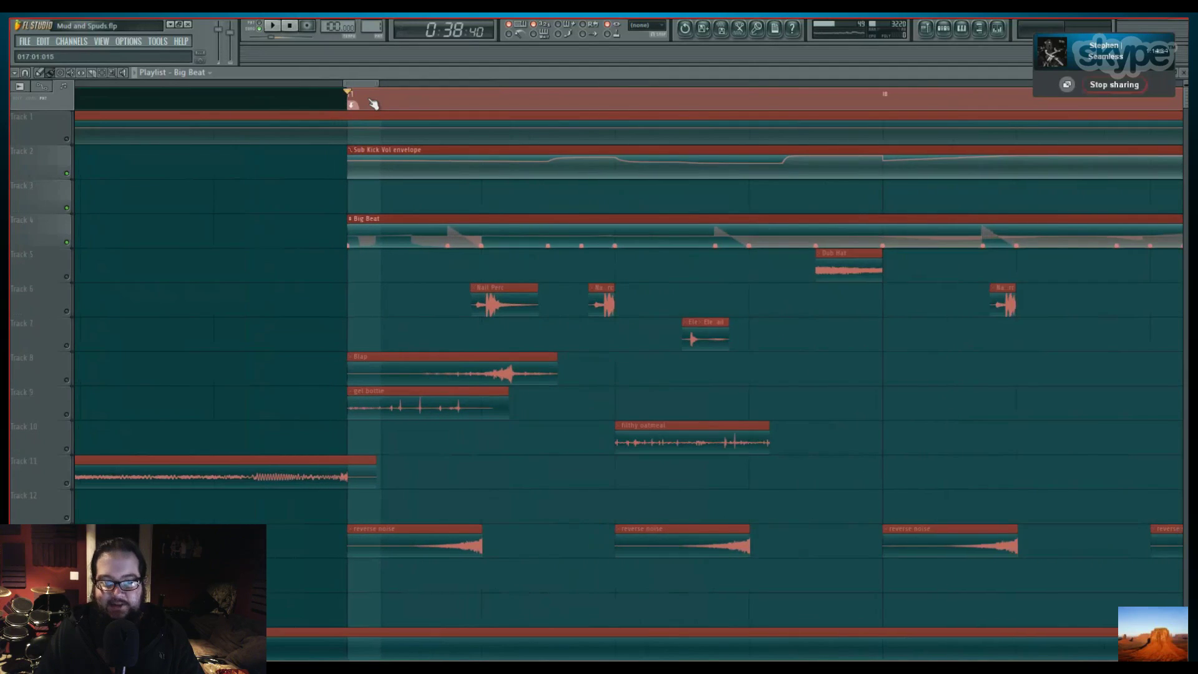
{"action": "scroll", "coordinate": [371, 104], "scroll_direction": "down", "scroll_amount": 2}
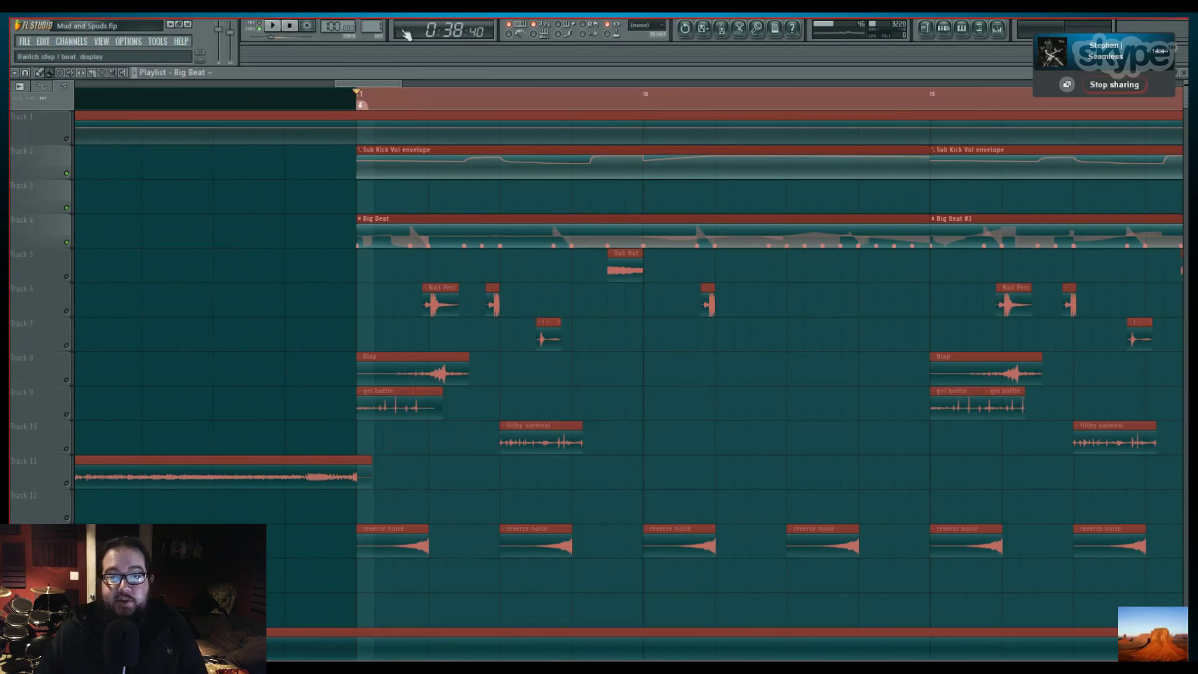
{"action": "scroll", "coordinate": [468, 111], "scroll_direction": "up", "scroll_amount": 2}
{"action": "left_click_drag", "start_coordinate": [363, 86], "coordinate": [368, 96]}
{"action": "scroll", "coordinate": [387, 113], "scroll_direction": "down", "scroll_amount": 3}
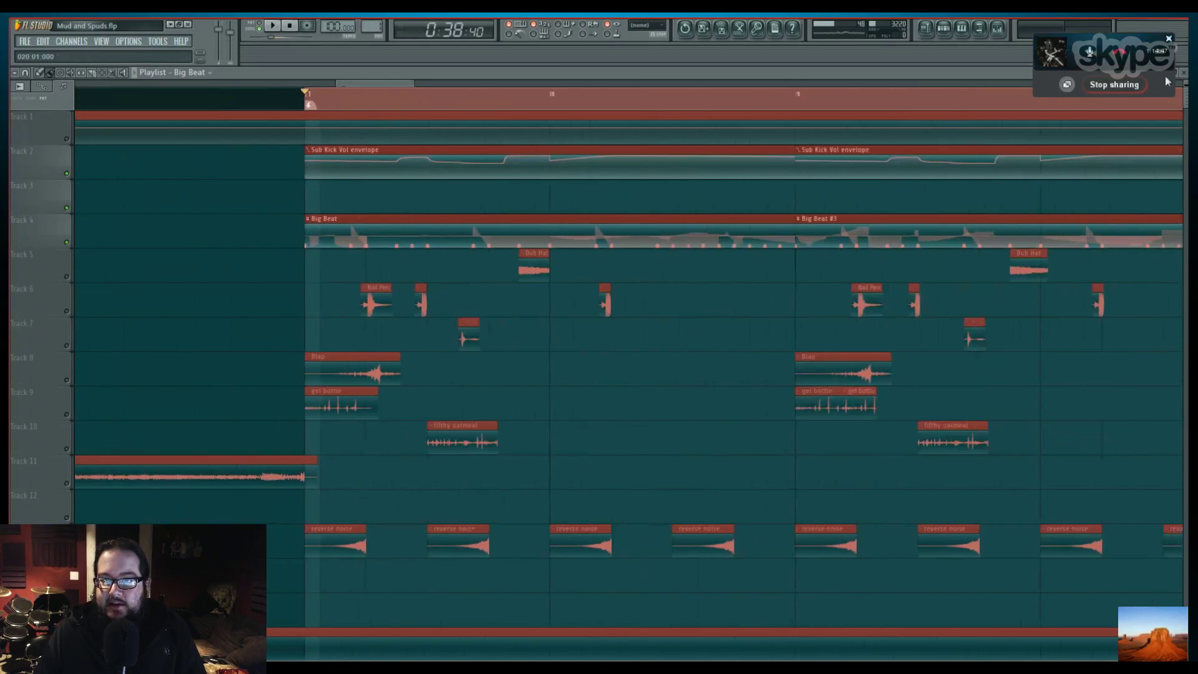
{"action": "mouse_move", "coordinate": [396, 155]}
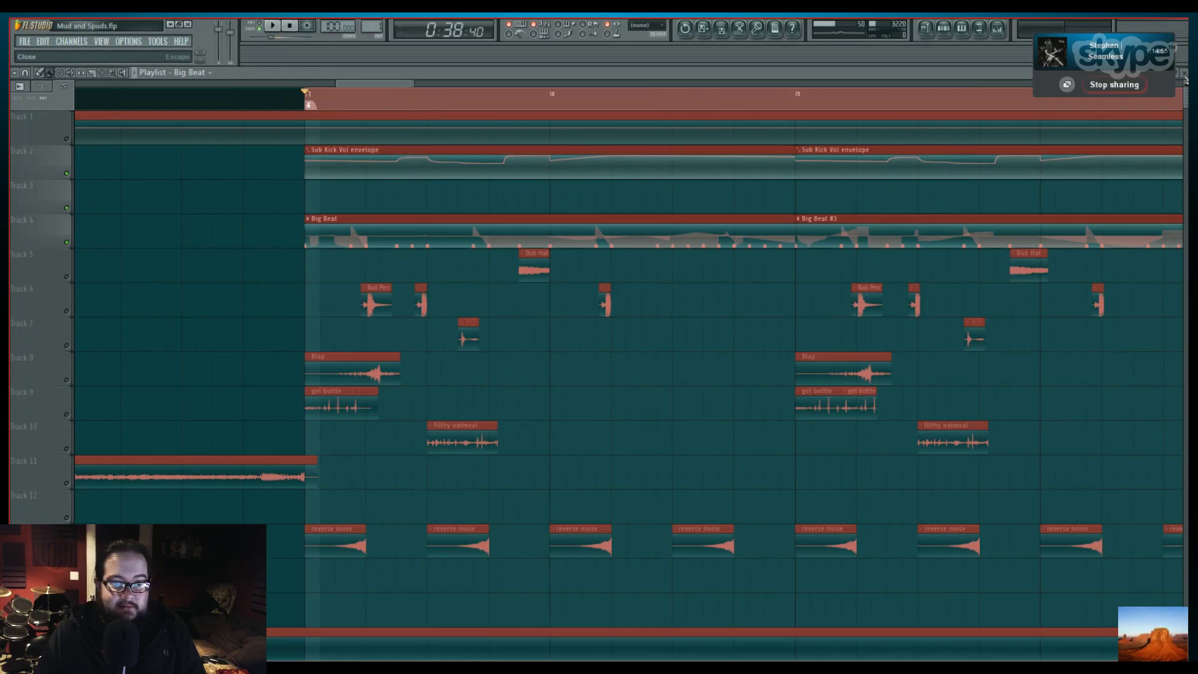
{"action": "left_click", "coordinate": [1184, 77]}
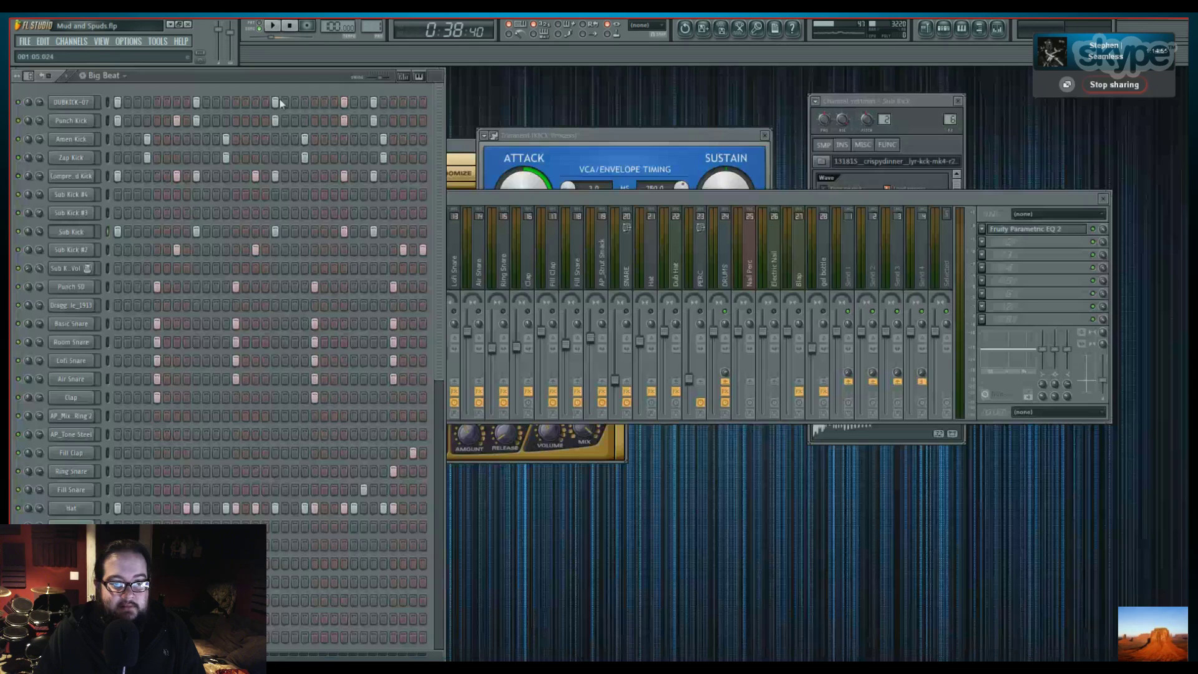
{"action": "left_click_drag", "start_coordinate": [260, 73], "coordinate": [463, 77]}
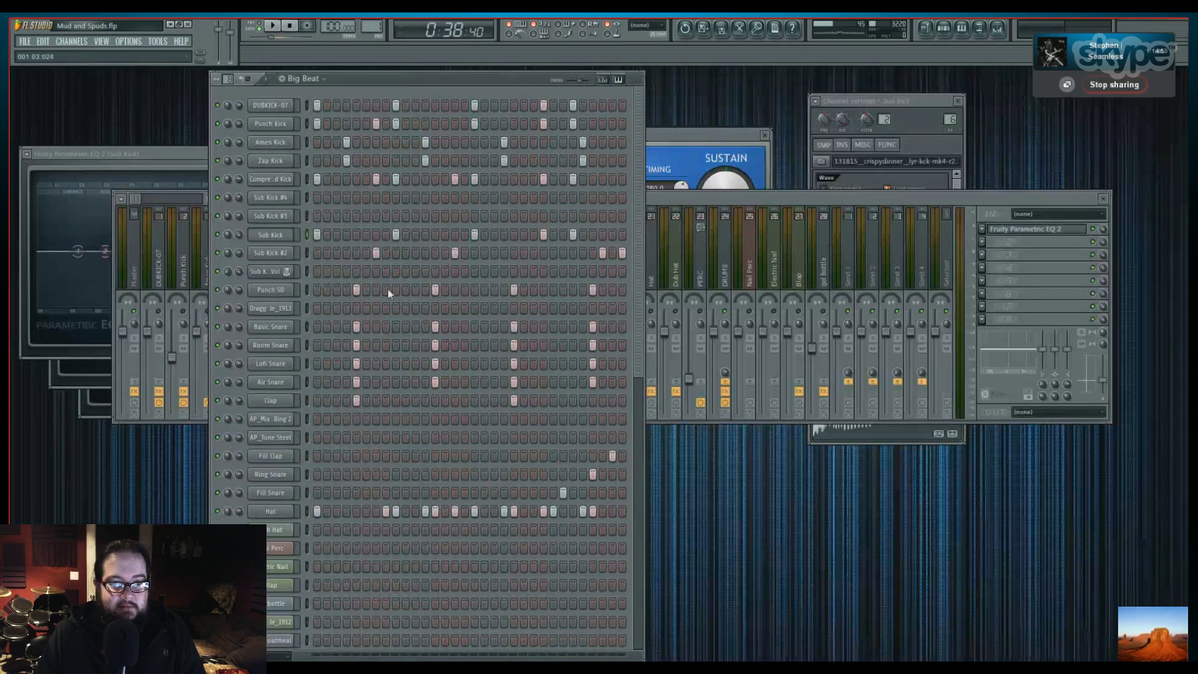
{"action": "left_click", "coordinate": [271, 235]}
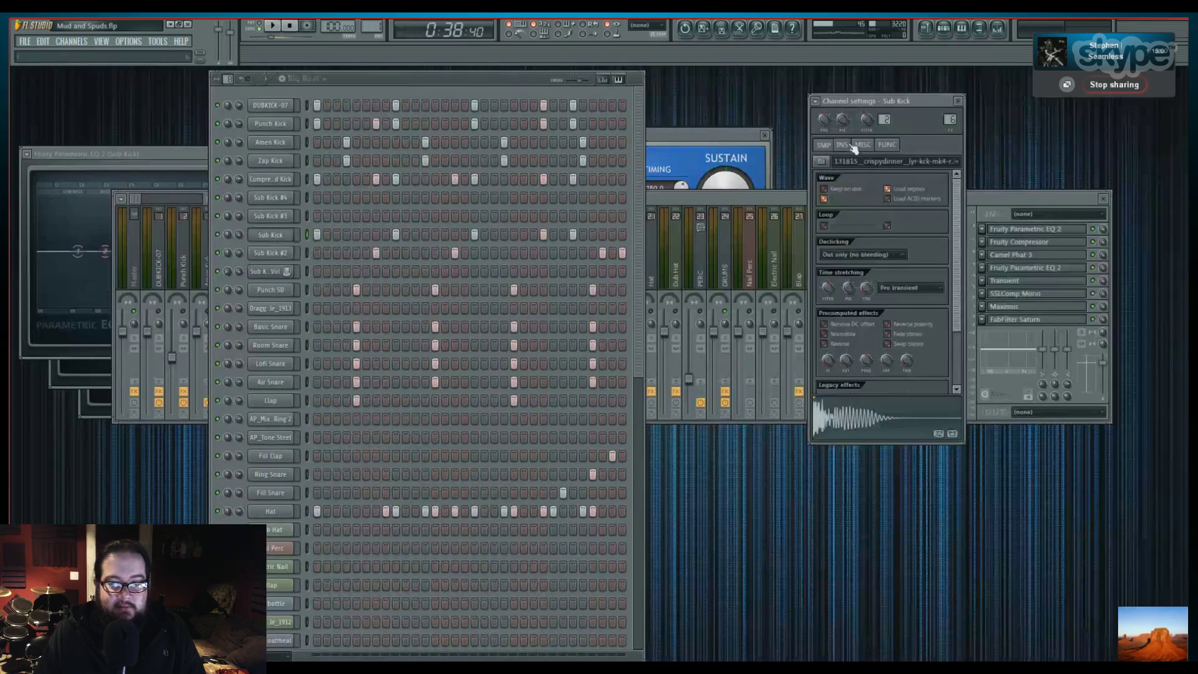
{"action": "right_click", "coordinate": [867, 119]}
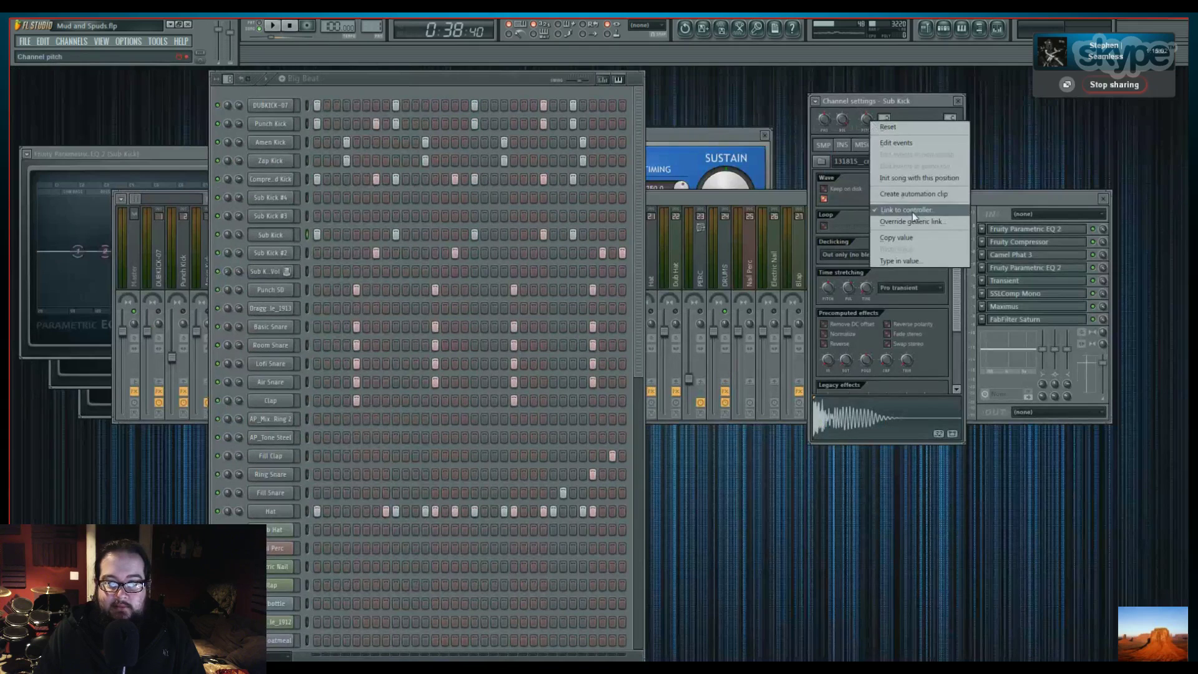
{"action": "left_click", "coordinate": [896, 143]}
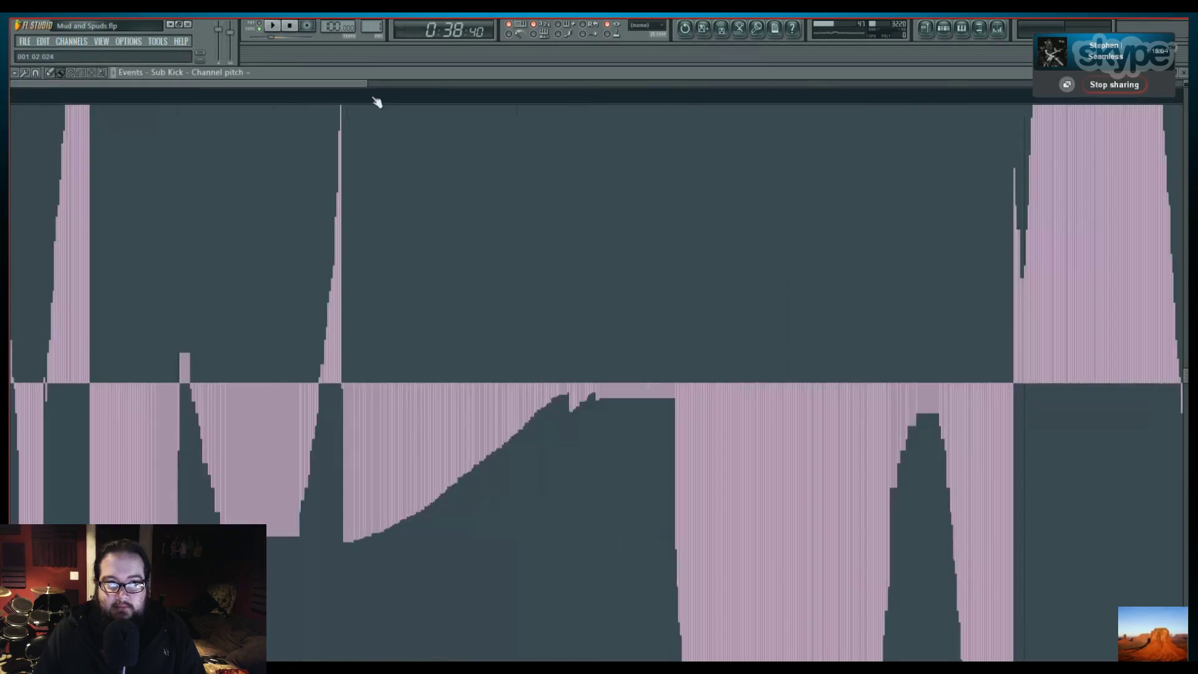
Inspect the Sub Kick's full pitch curve in the event editor, play the song against it, and stop playback
{"action": "scroll", "coordinate": [376, 101], "scroll_direction": "down", "scroll_amount": 3}
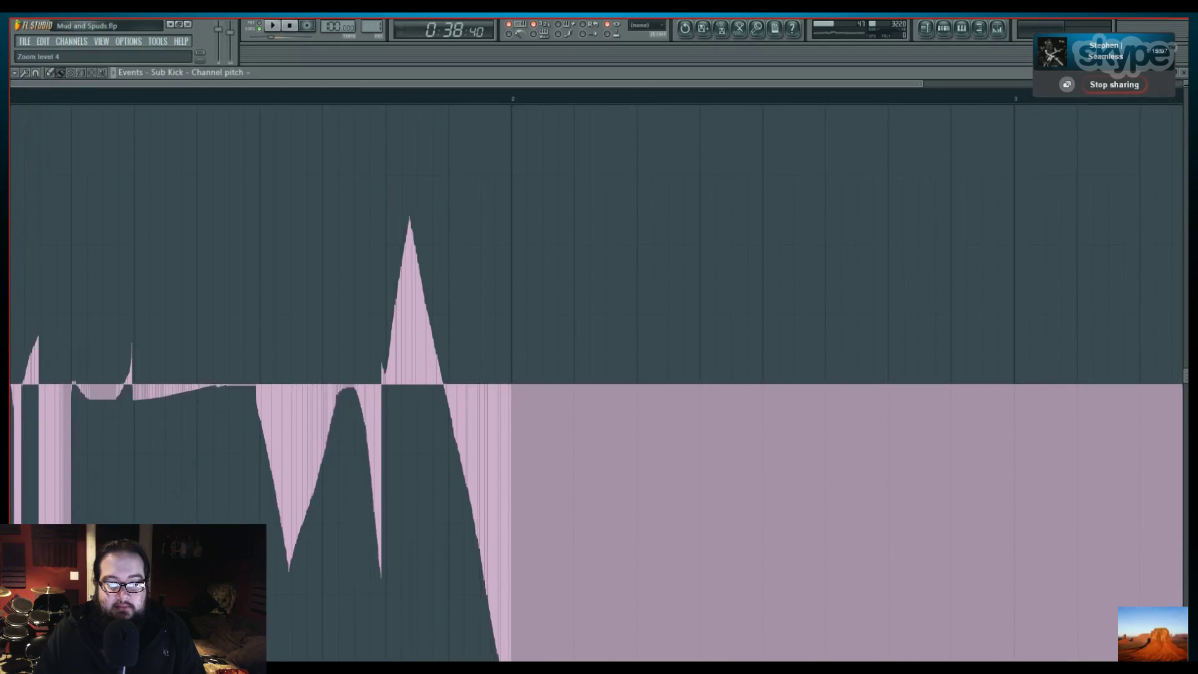
{"action": "left_click_drag", "start_coordinate": [1185, 83], "coordinate": [1186, 100]}
{"action": "scroll", "coordinate": [246, 105], "scroll_direction": "up", "scroll_amount": 3}
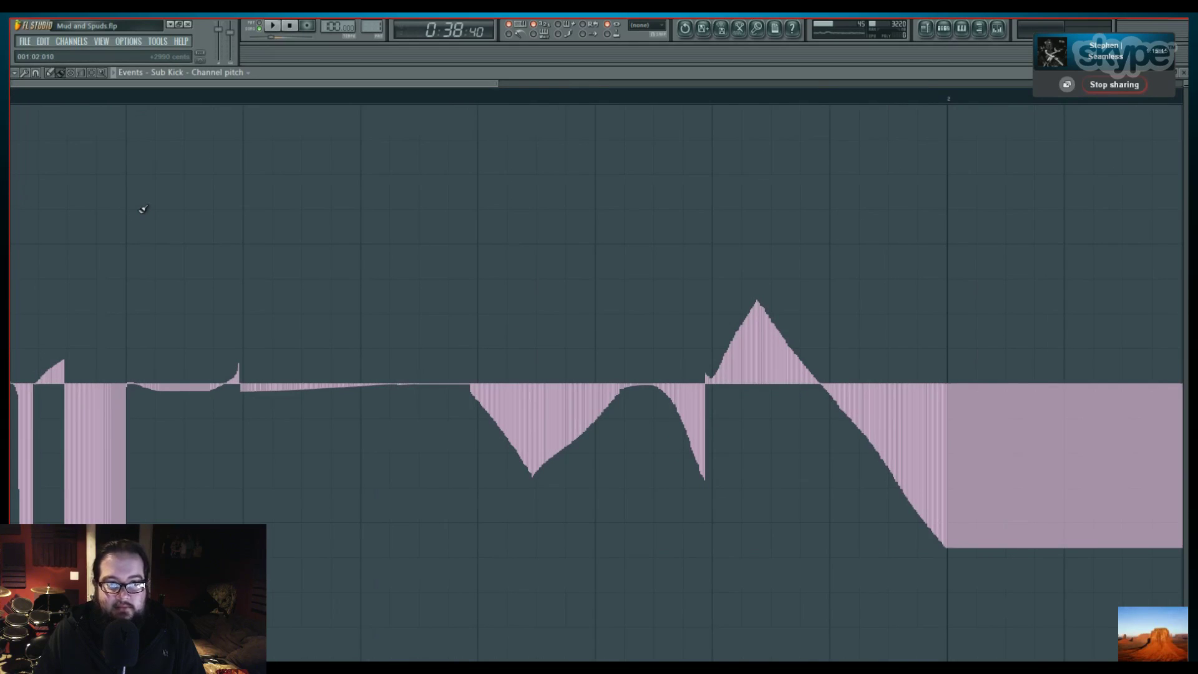
{"action": "scroll", "coordinate": [118, 98], "scroll_direction": "up", "scroll_amount": 2}
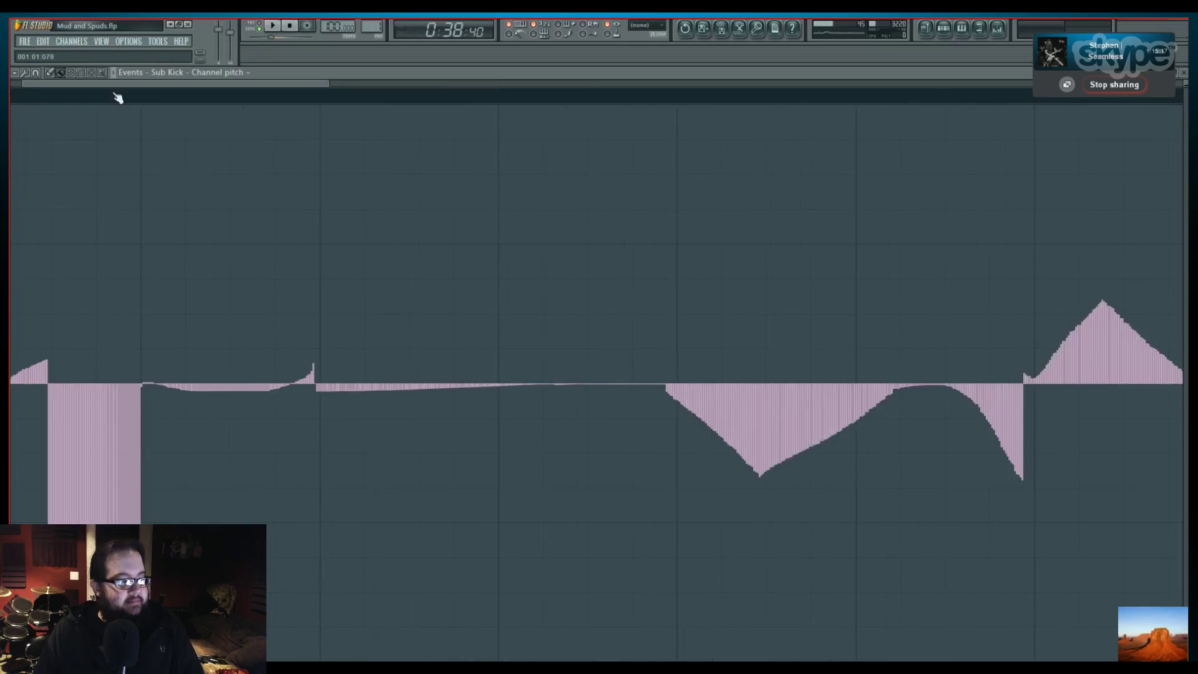
{"action": "left_click_drag", "start_coordinate": [109, 85], "coordinate": [96, 88]}
{"action": "scroll", "coordinate": [84, 100], "scroll_direction": "down", "scroll_amount": 4}
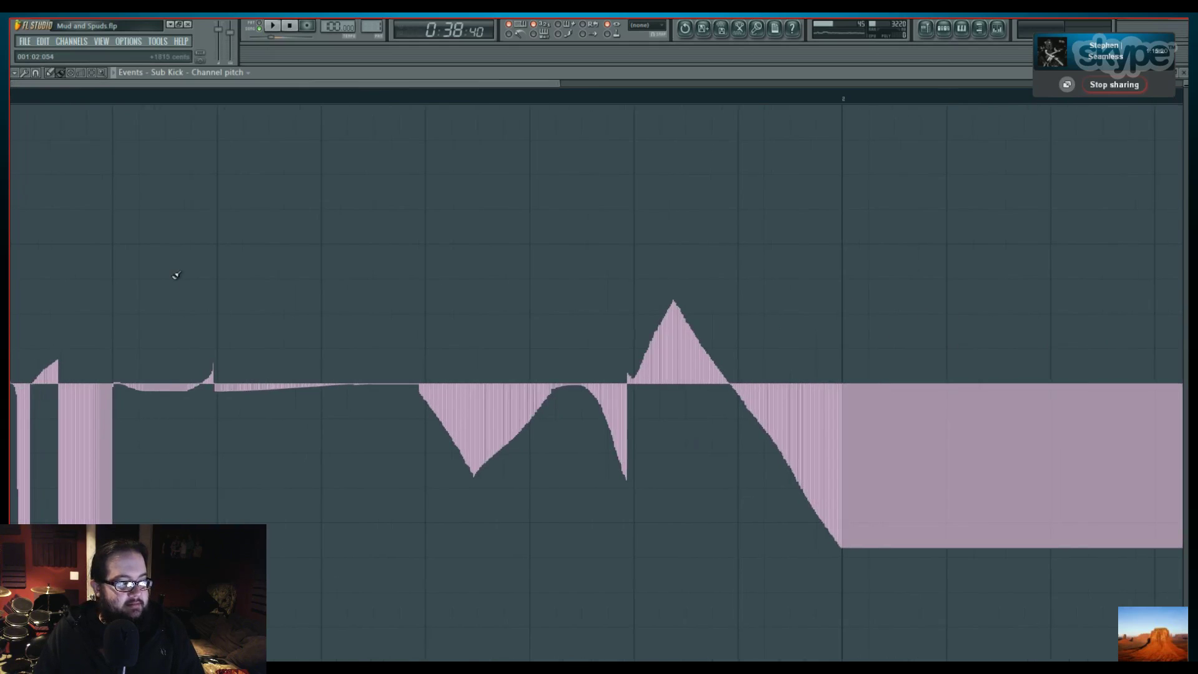
{"action": "key", "text": "space"}
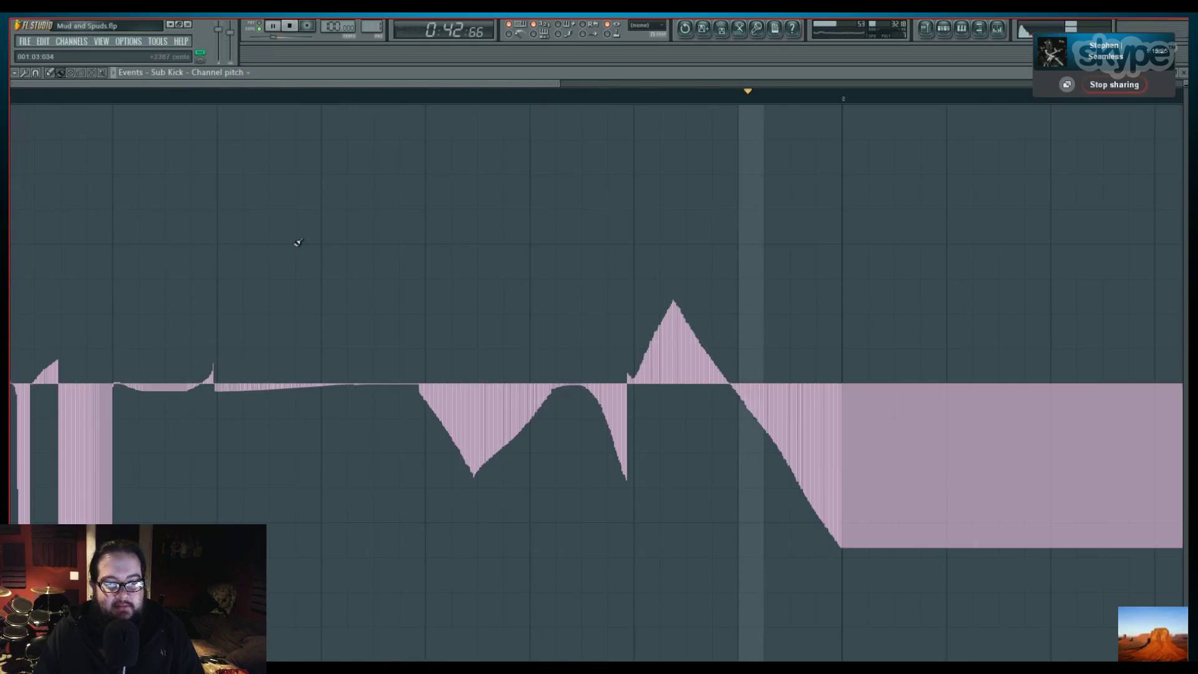
{"action": "left_click", "coordinate": [291, 23]}
Play the Big Beat pattern on its own in pattern mode against the Sub Kick's pitch events, and stop it
{"action": "left_click_drag", "start_coordinate": [304, 82], "coordinate": [650, 99]}
{"action": "key", "text": "space"}
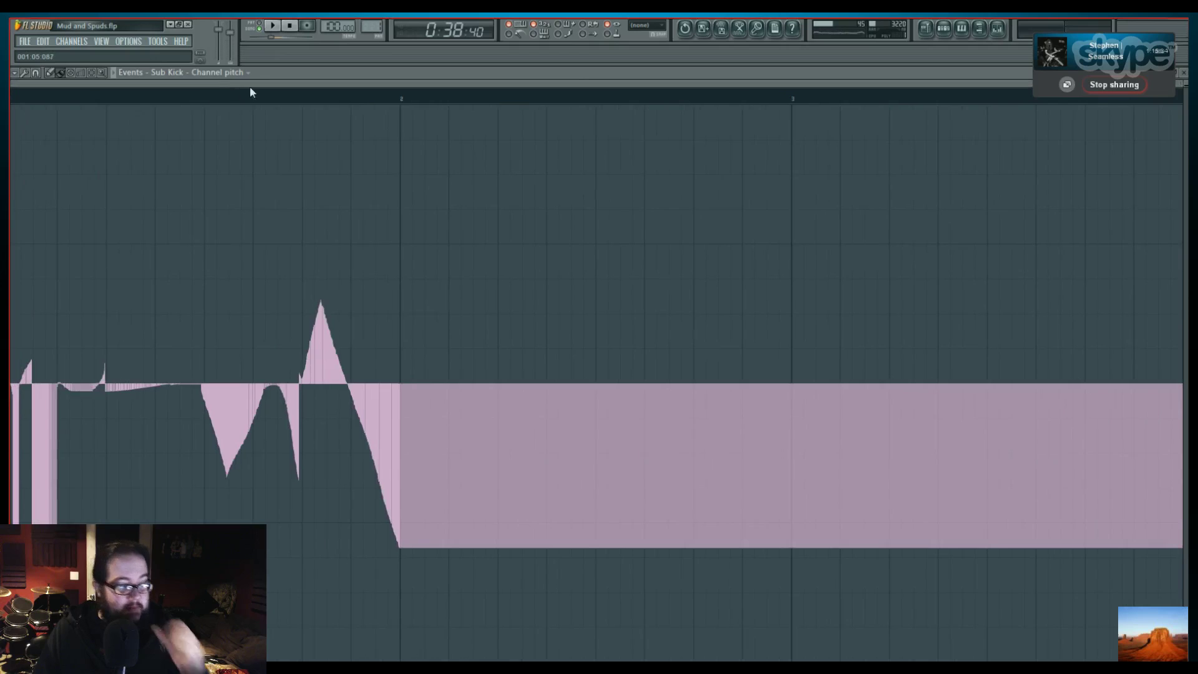
{"action": "key", "text": "space"}
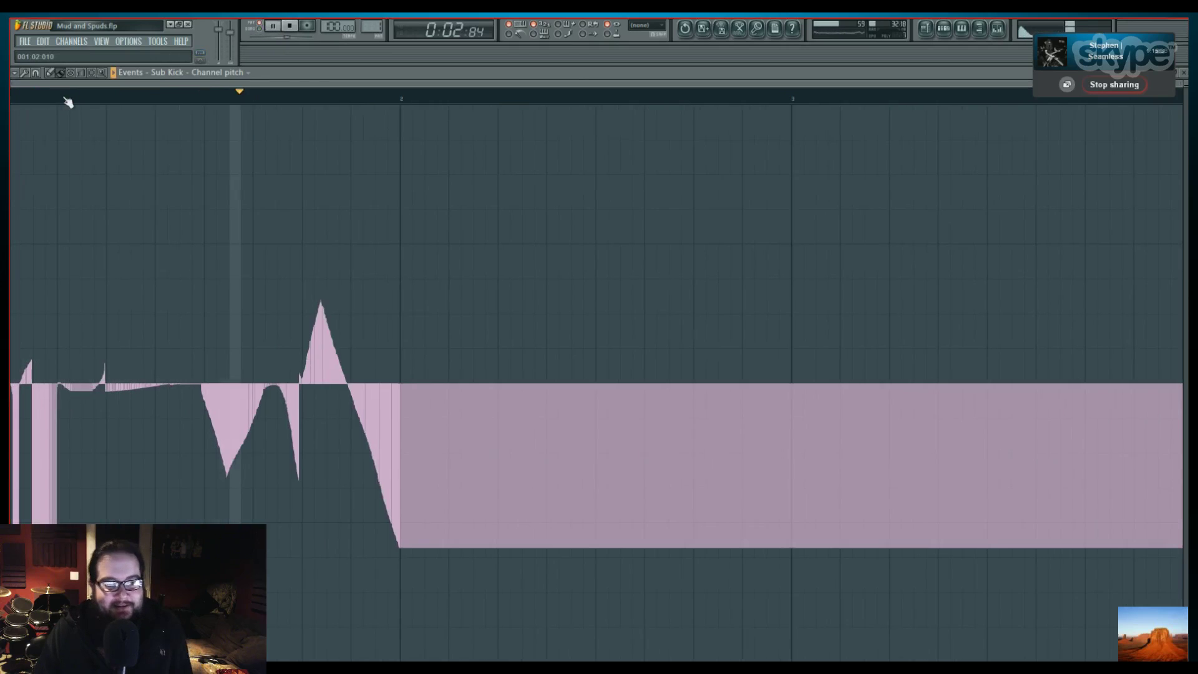
{"action": "key", "text": "space"}
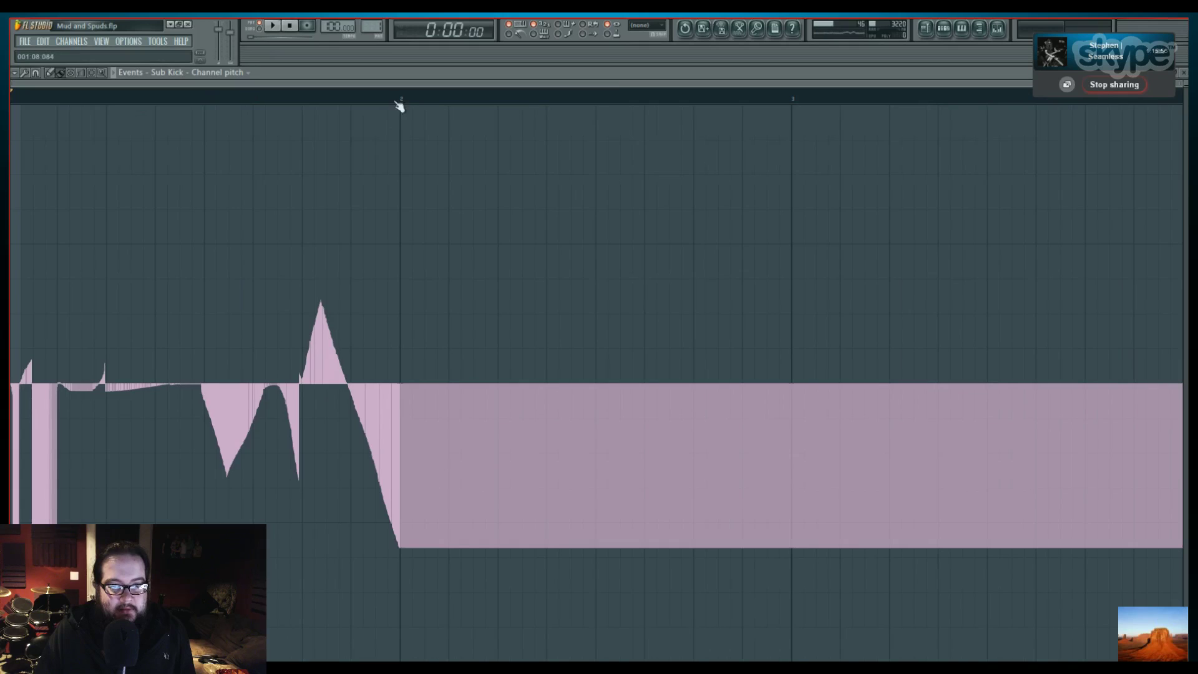
Show the mixer and inspect the Sub Kick insert's first Fruity Parametric EQ 2 and its Camel Phat 3 effect
{"action": "left_click", "coordinate": [999, 34]}
{"action": "left_click_drag", "start_coordinate": [943, 192], "coordinate": [799, 144]}
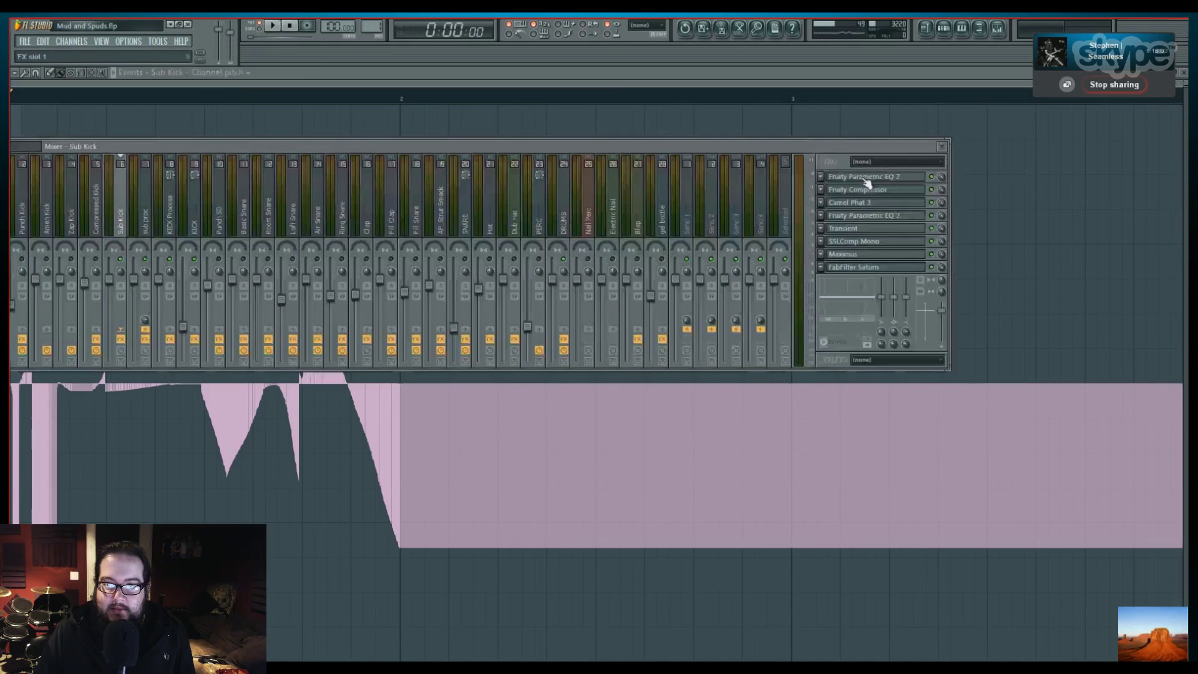
{"action": "left_click", "coordinate": [866, 178]}
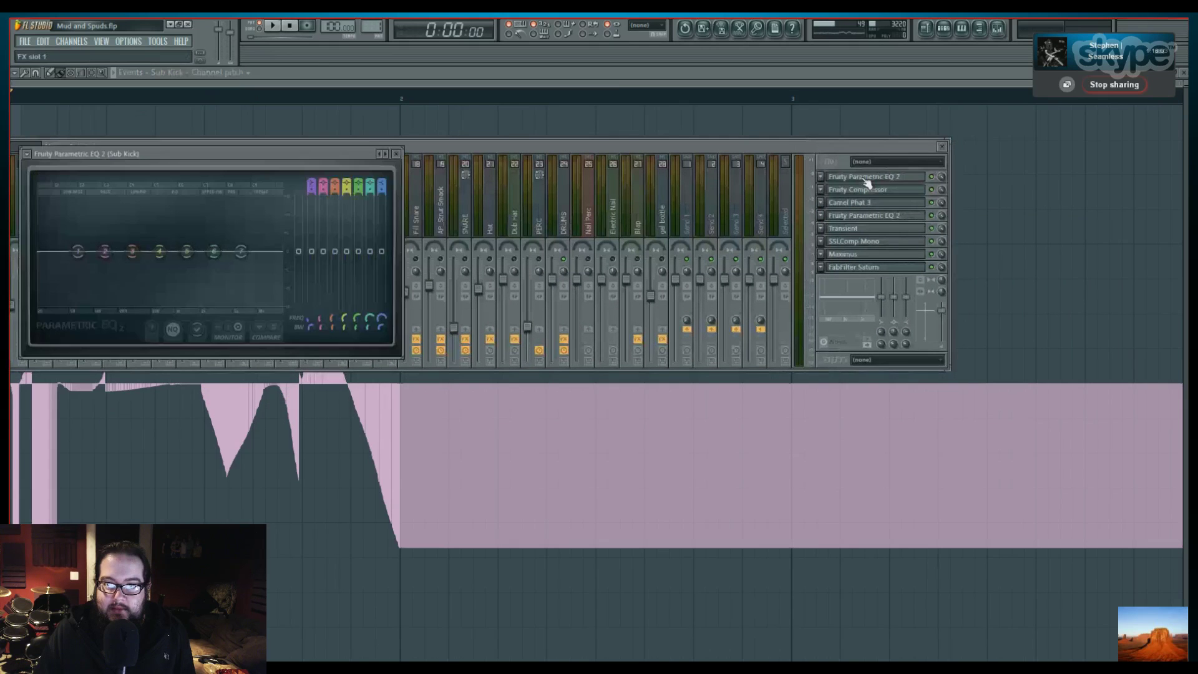
{"action": "left_click", "coordinate": [395, 153]}
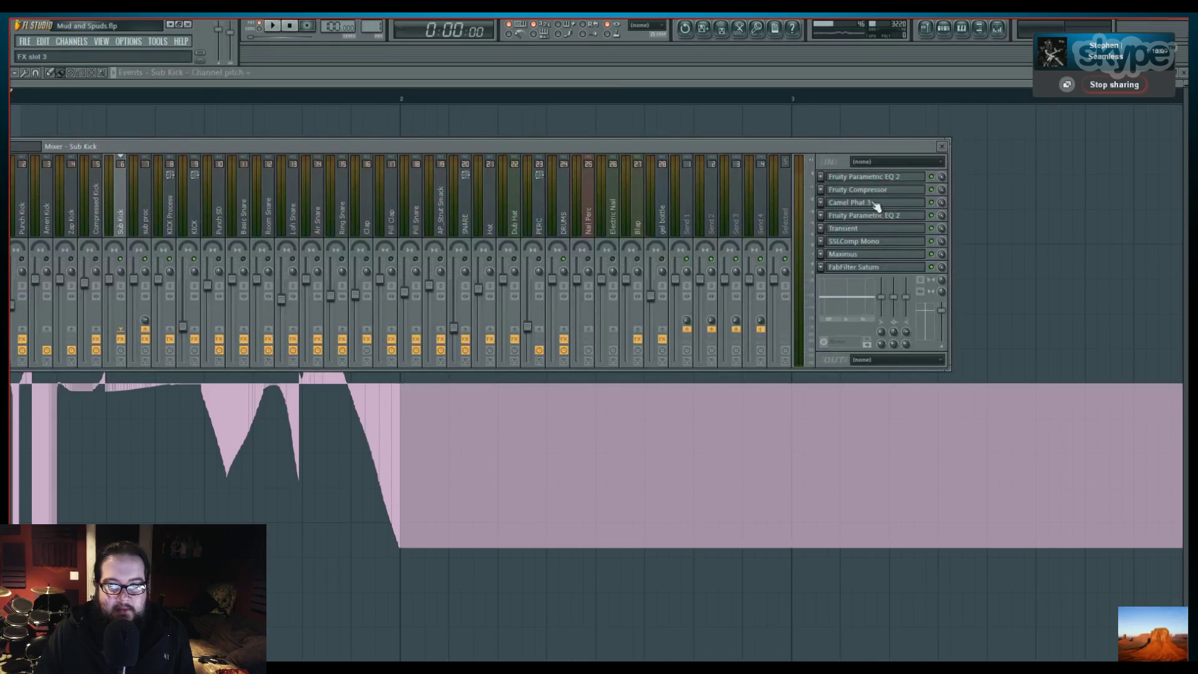
{"action": "left_click", "coordinate": [874, 203]}
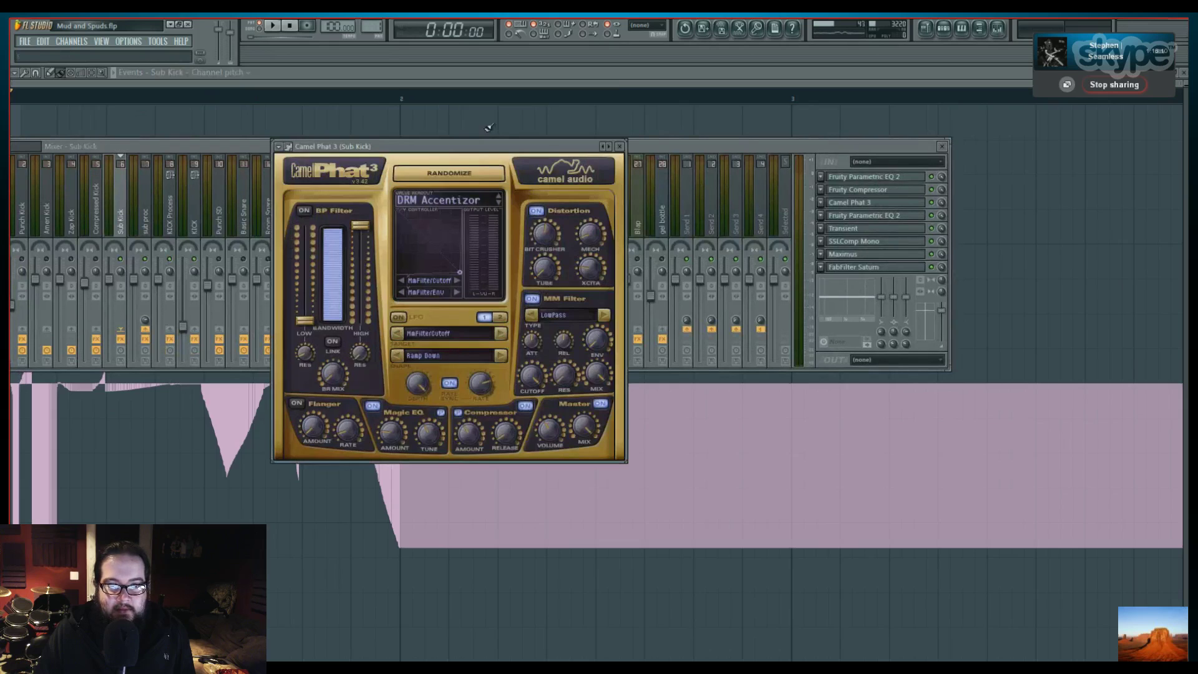
Move the Camel Phat 3 window aside and set its distortion bit crusher to 55 %
{"action": "left_click_drag", "start_coordinate": [489, 127], "coordinate": [540, 127]}
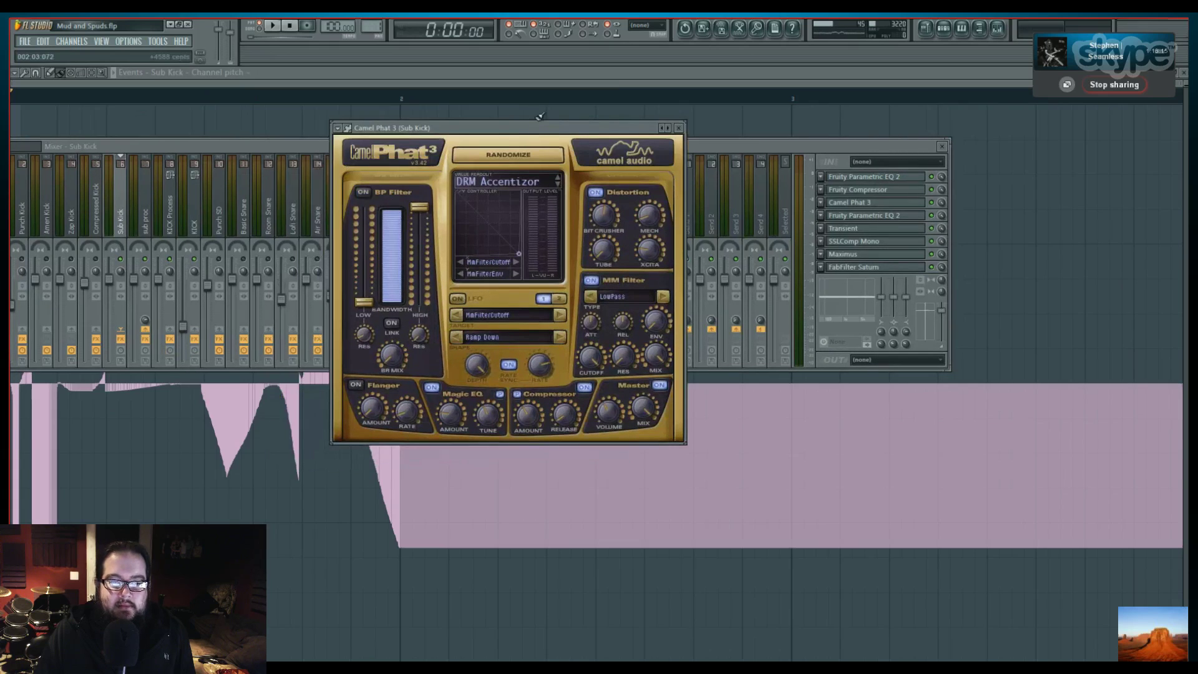
{"action": "mouse_move", "coordinate": [609, 217]}
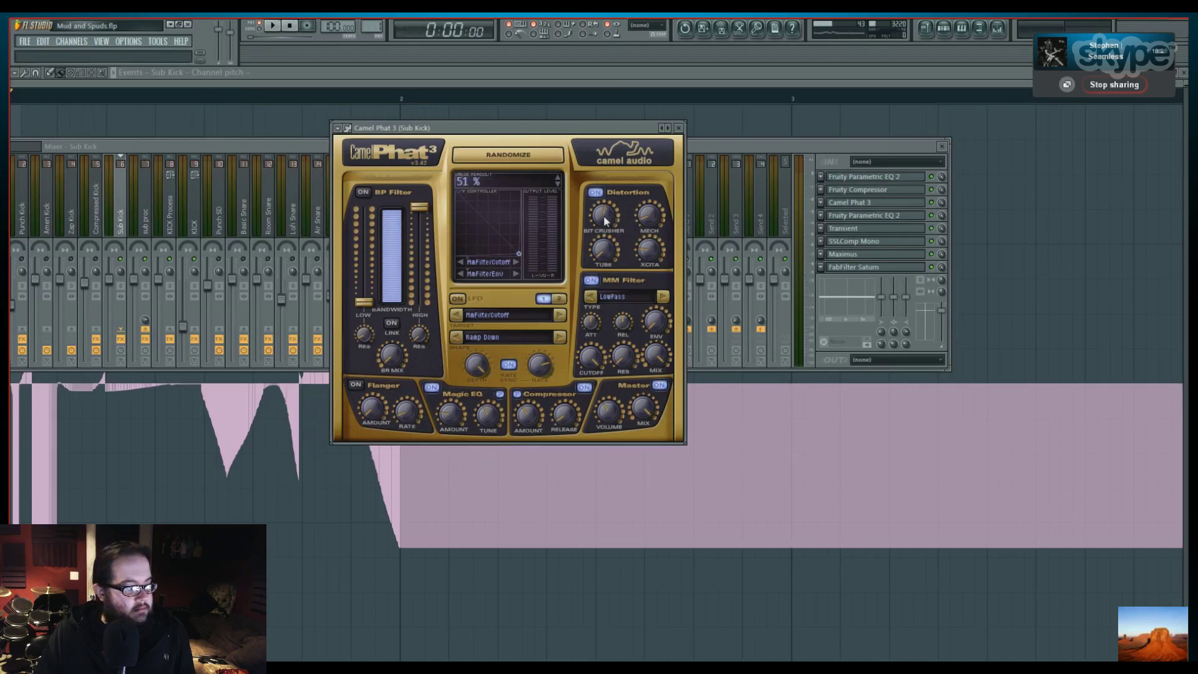
{"action": "scroll", "coordinate": [605, 219], "scroll_direction": "up", "scroll_amount": 4}
{"action": "scroll", "coordinate": [605, 220], "scroll_direction": "down", "scroll_amount": 4}
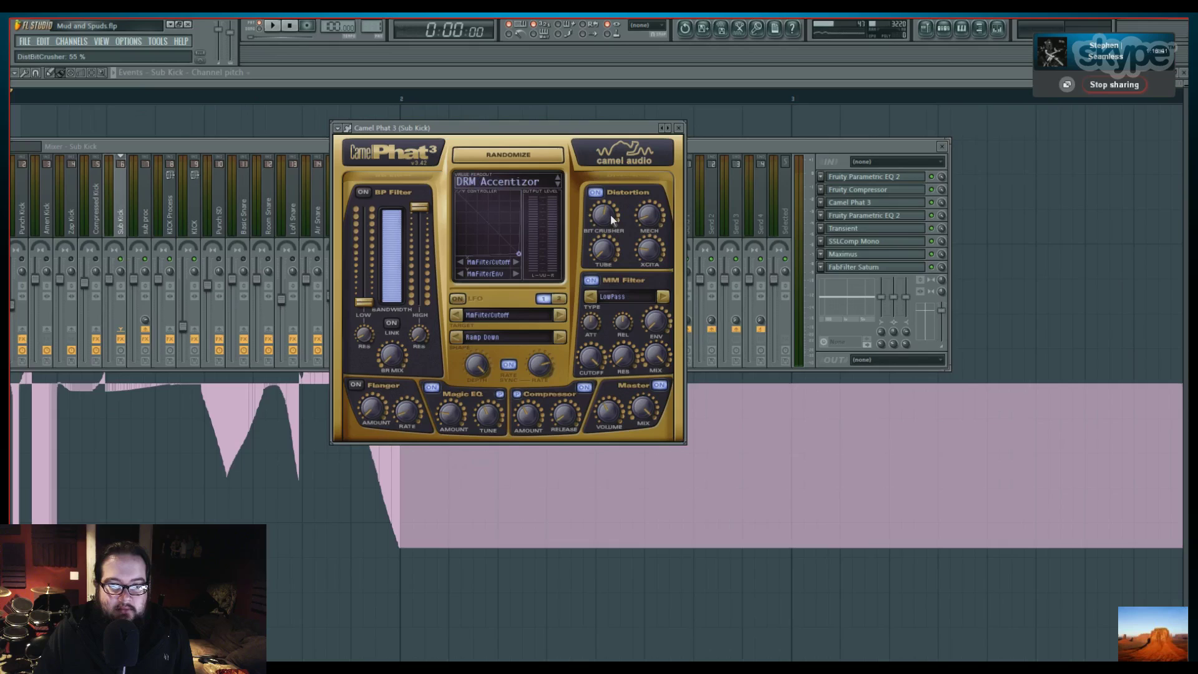
{"action": "mouse_move", "coordinate": [653, 219]}
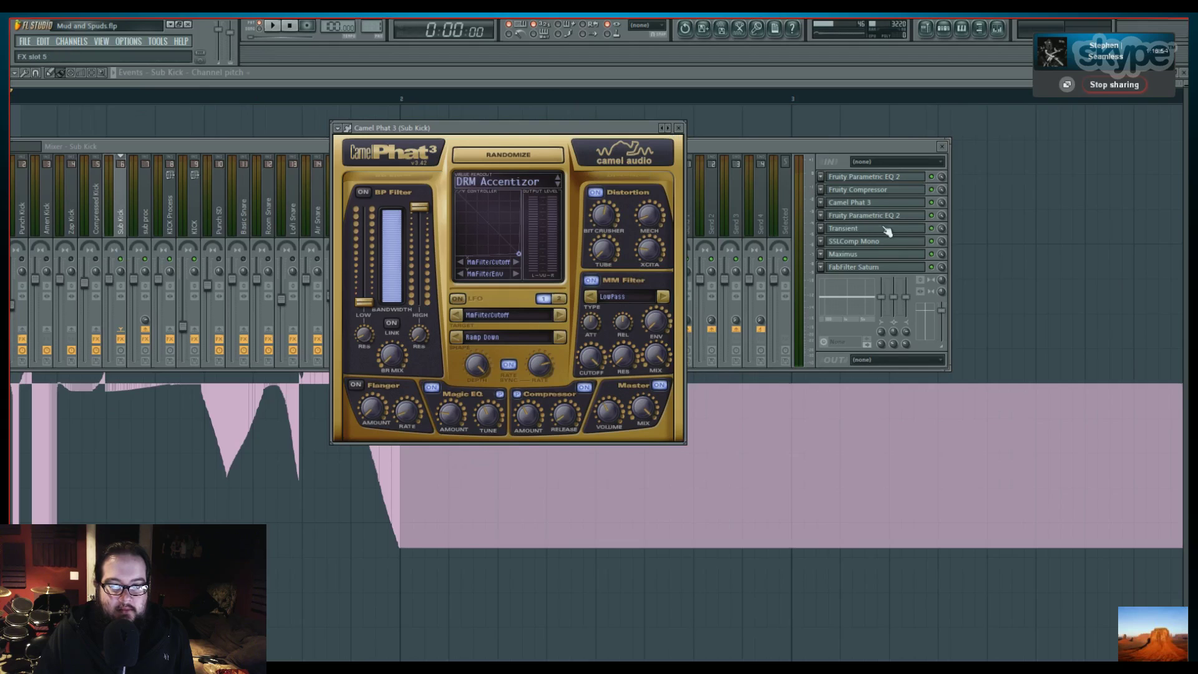
Open the Sub Kick's Transient effect, move it above the mixer, and set attack to 64 % and sustain to 73 %
{"action": "left_click", "coordinate": [860, 230]}
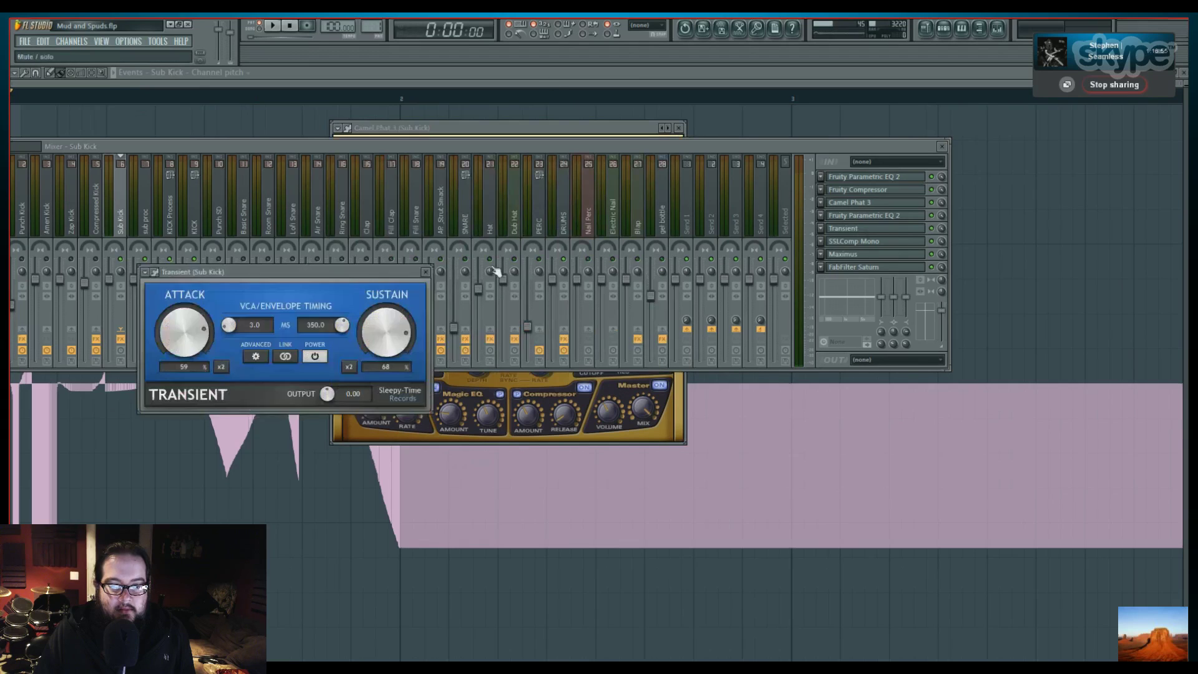
{"action": "left_click_drag", "start_coordinate": [344, 280], "coordinate": [569, 148]}
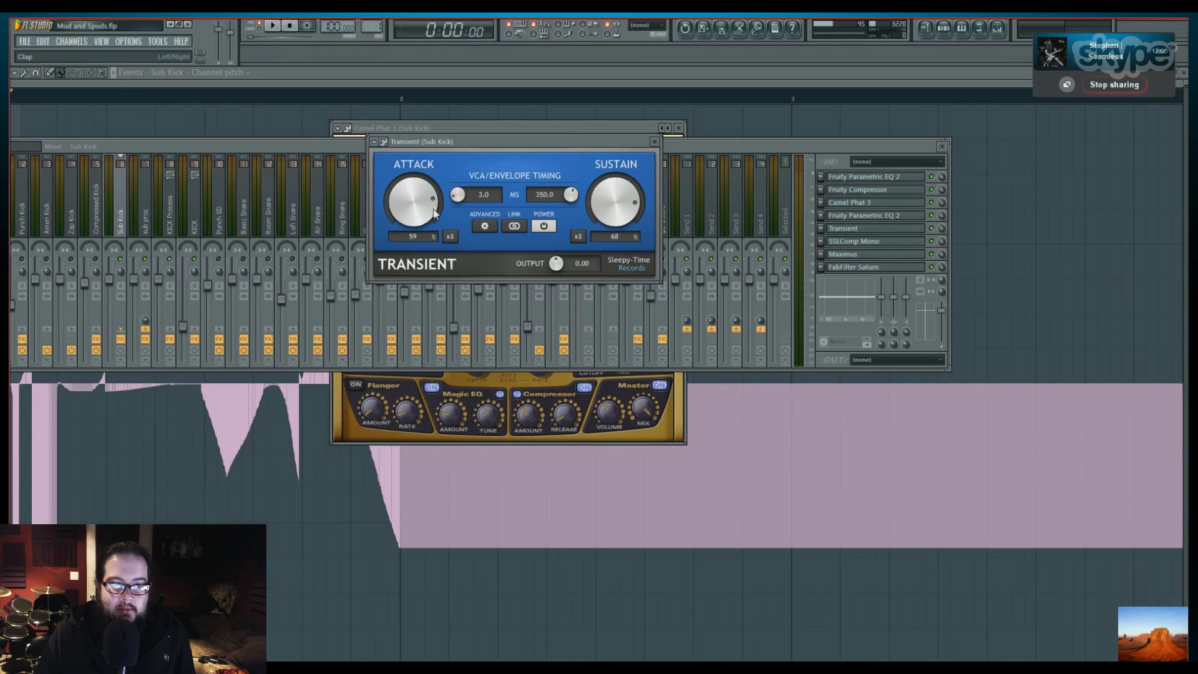
{"action": "mouse_move", "coordinate": [415, 206]}
{"action": "left_mouse_down"}
{"action": "mouse_move", "coordinate": [420, 225]}
{"action": "mouse_move", "coordinate": [424, 200]}
{"action": "left_mouse_up"}
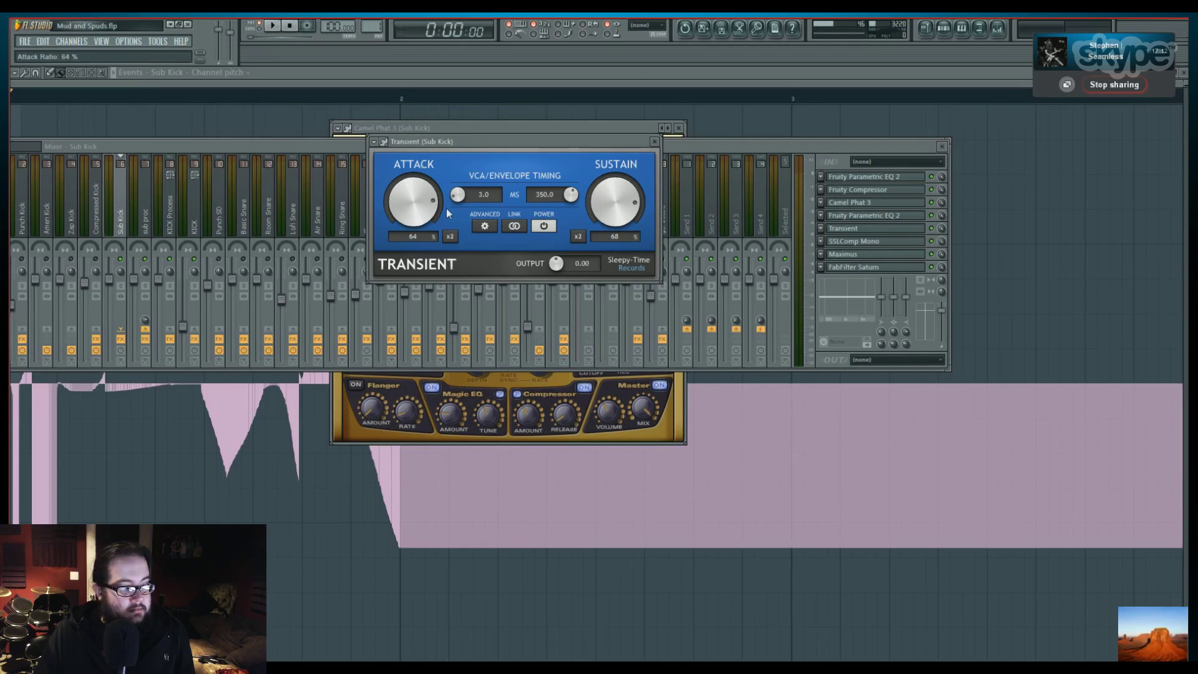
{"action": "left_click_drag", "start_coordinate": [617, 213], "coordinate": [628, 216]}
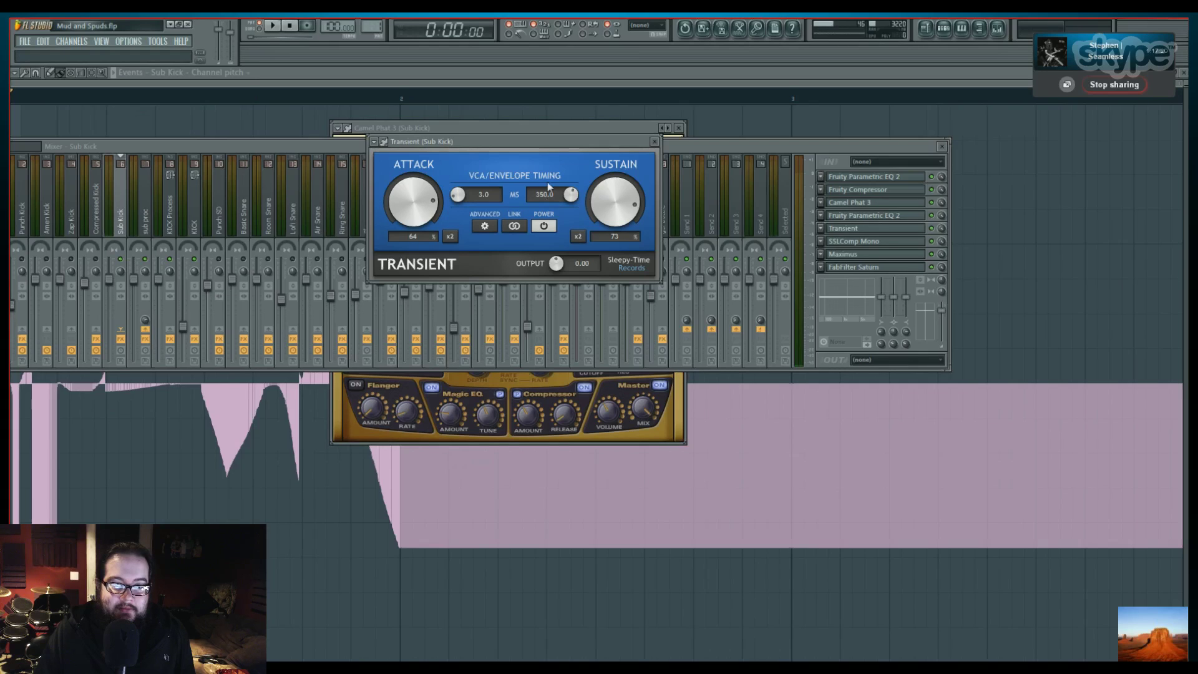
{"action": "left_click_drag", "start_coordinate": [630, 139], "coordinate": [625, 130]}
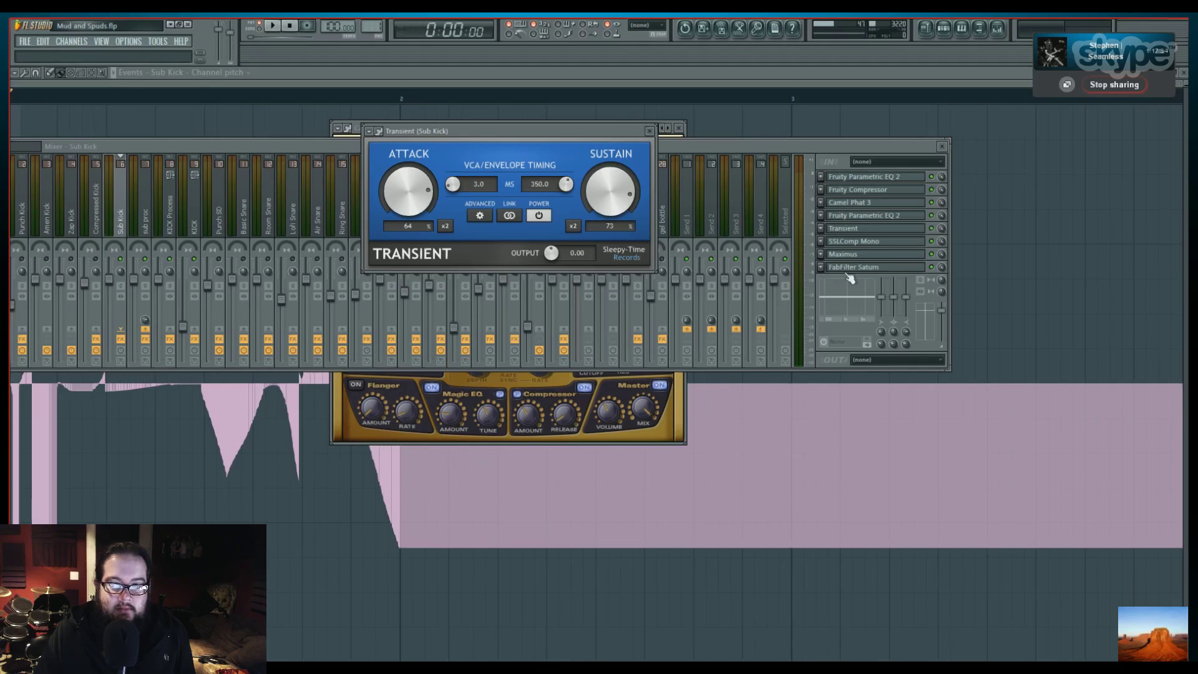
Inspect the effect chains of the KICK Process, KICK and sub proc mixer inserts, ending on sub proc
{"action": "left_click", "coordinate": [209, 150]}
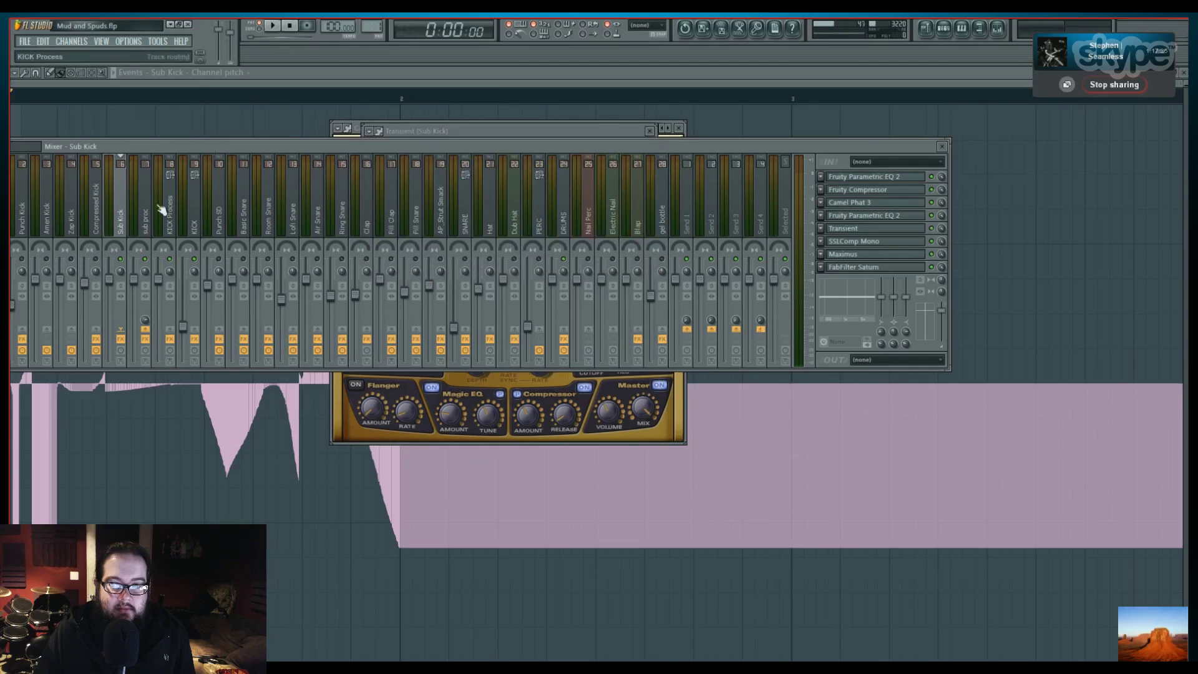
{"action": "left_click", "coordinate": [146, 206]}
{"action": "left_click", "coordinate": [172, 209]}
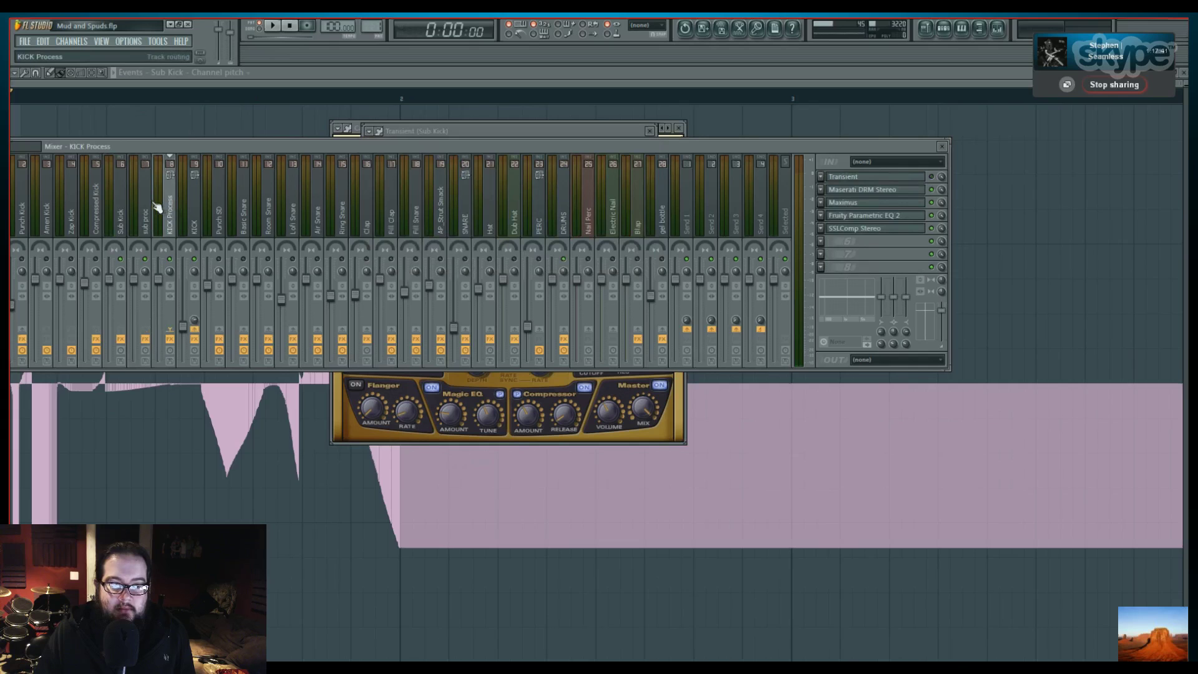
{"action": "left_click", "coordinate": [150, 209]}
{"action": "left_click", "coordinate": [197, 210]}
{"action": "left_click", "coordinate": [146, 204]}
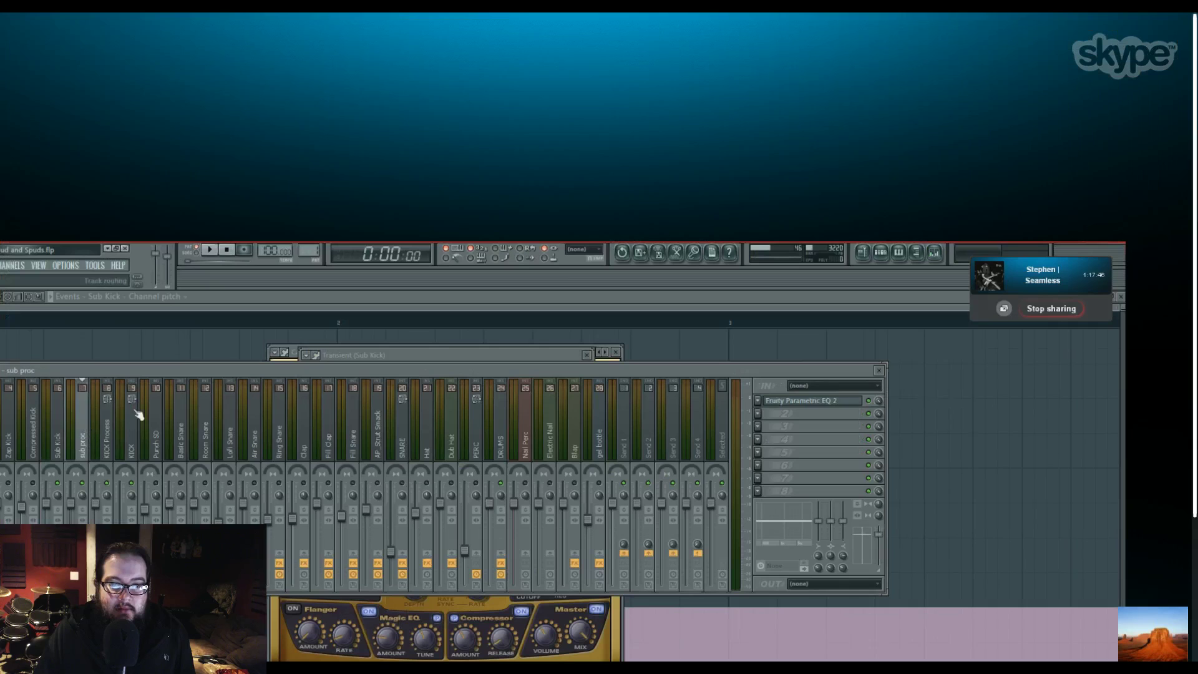
{"action": "left_click", "coordinate": [175, 328]}
{"action": "scroll", "coordinate": [135, 318], "scroll_direction": "up", "scroll_amount": 3}
{"action": "left_click", "coordinate": [148, 318]}
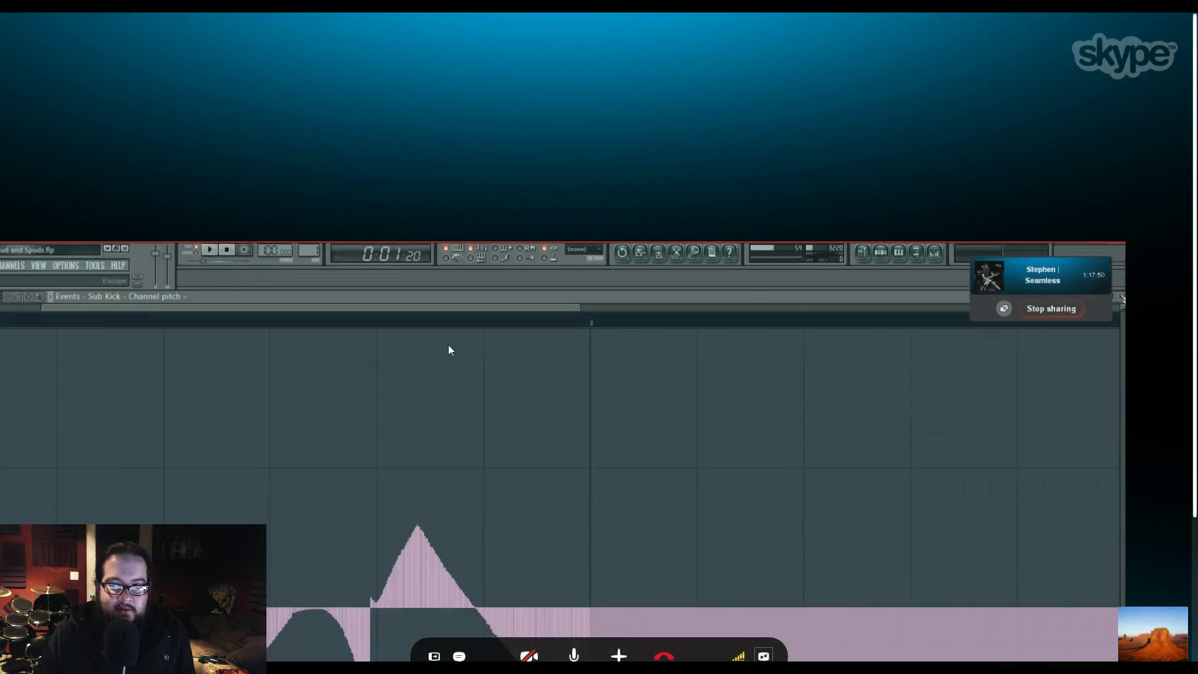
{"action": "left_click", "coordinate": [1121, 296]}
{"action": "left_click", "coordinate": [316, 306]}
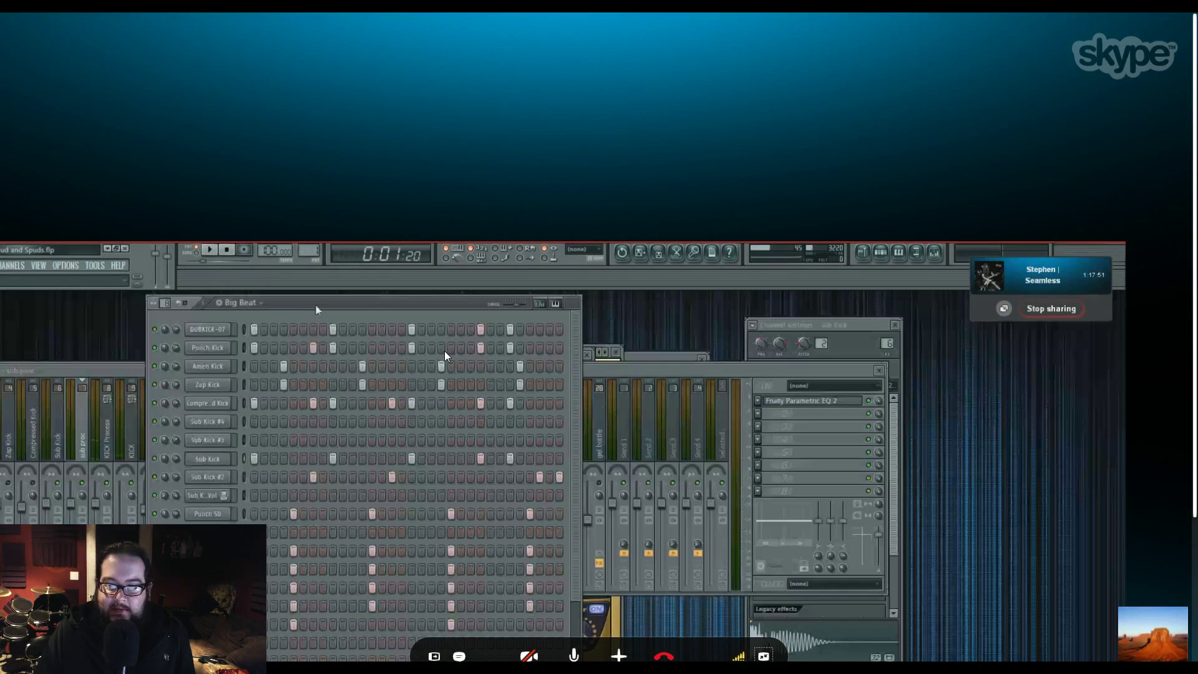
Leave the full-screen call view and minimize Skype to reach the local tutorial recording 3 project
{"action": "double_click", "coordinate": [449, 349]}
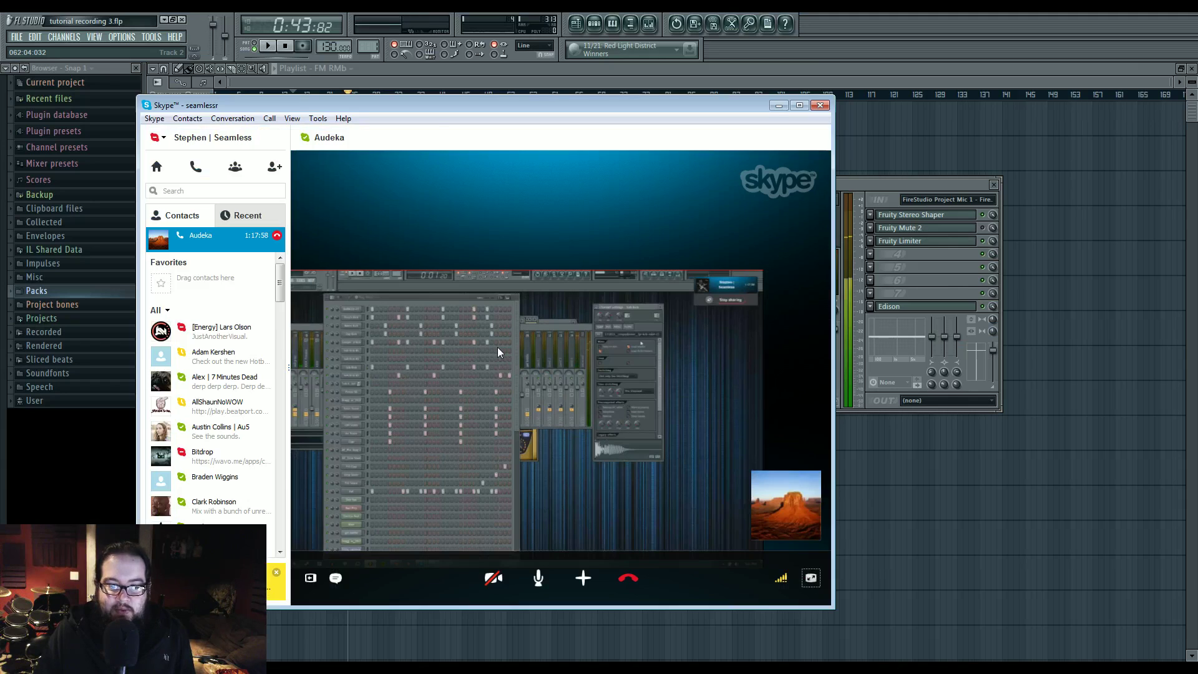
{"action": "double_click", "coordinate": [557, 353]}
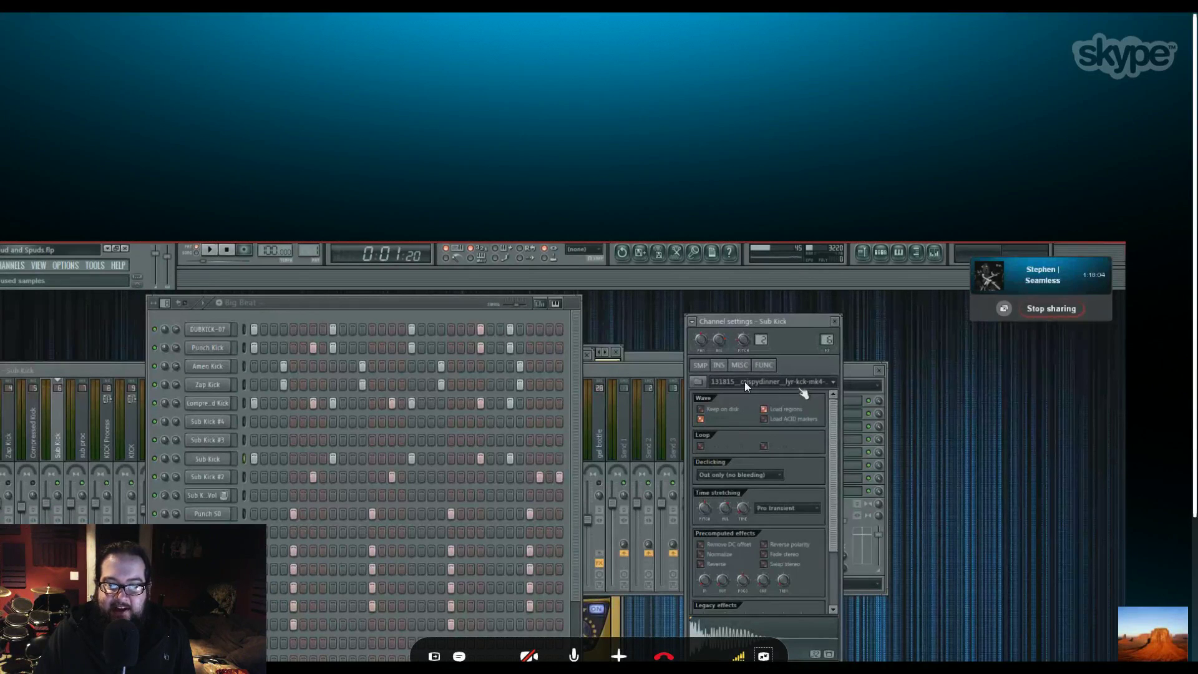
{"action": "double_click", "coordinate": [572, 370]}
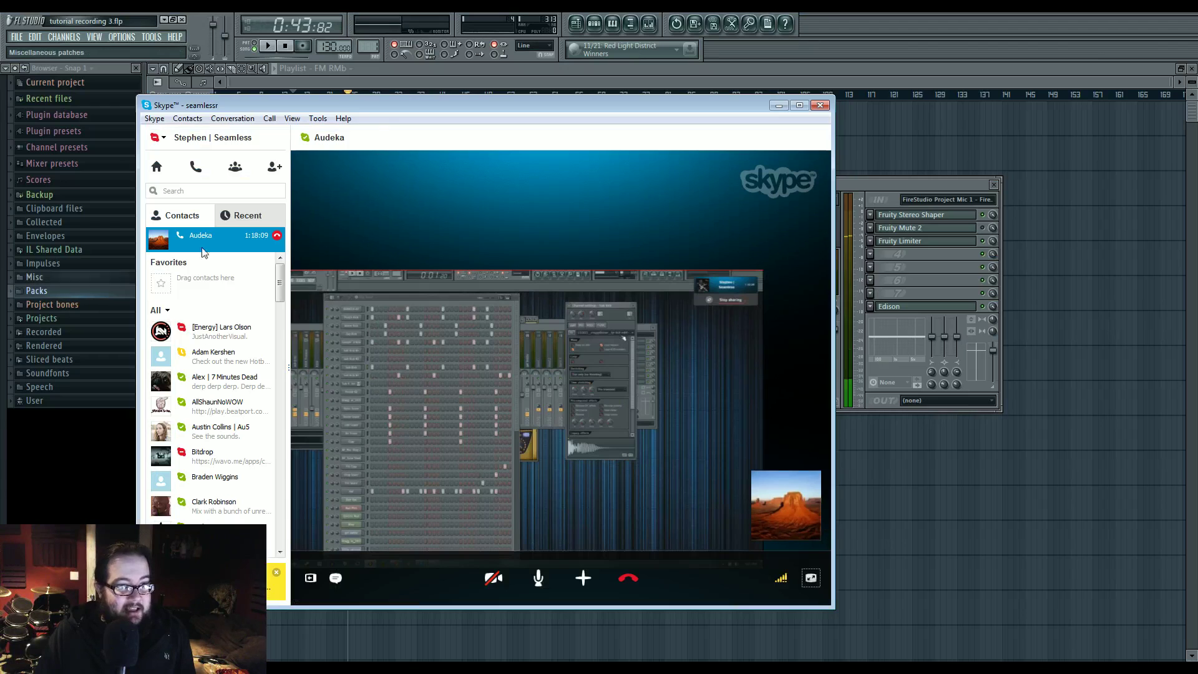
{"action": "left_click", "coordinate": [779, 105]}
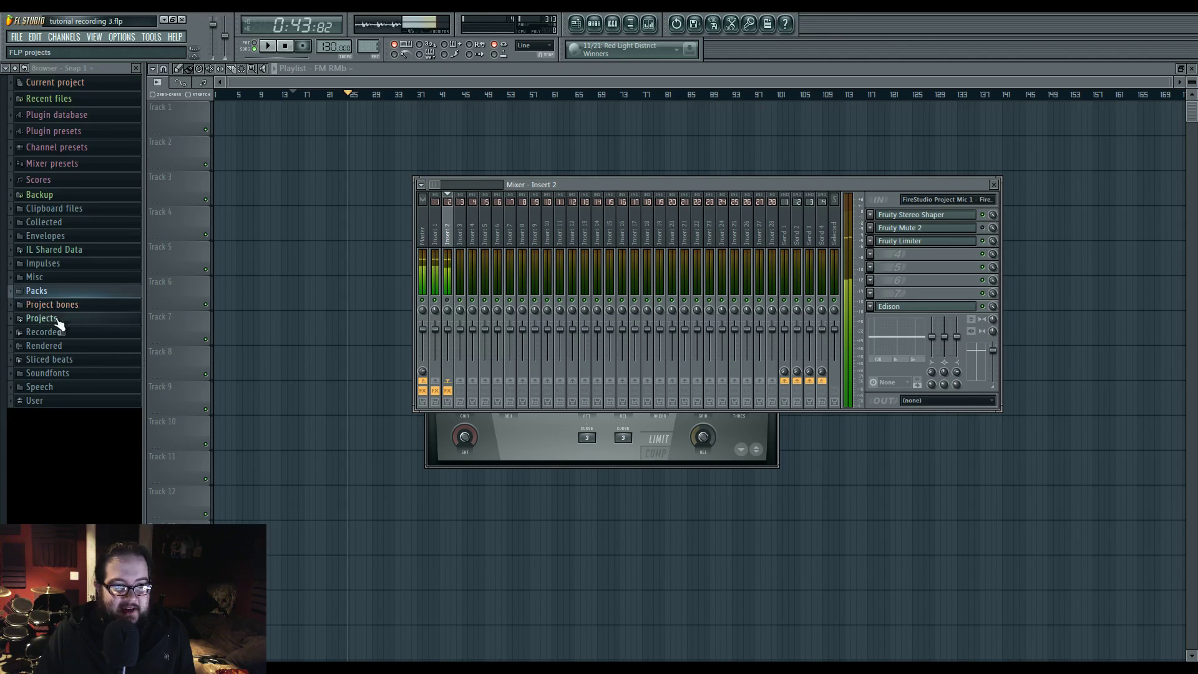
Expand Packs, extra, Kicks and the Kickin Ass Kickdrums folder in the browser, and widen it to show full sample names
{"action": "left_click", "coordinate": [65, 291]}
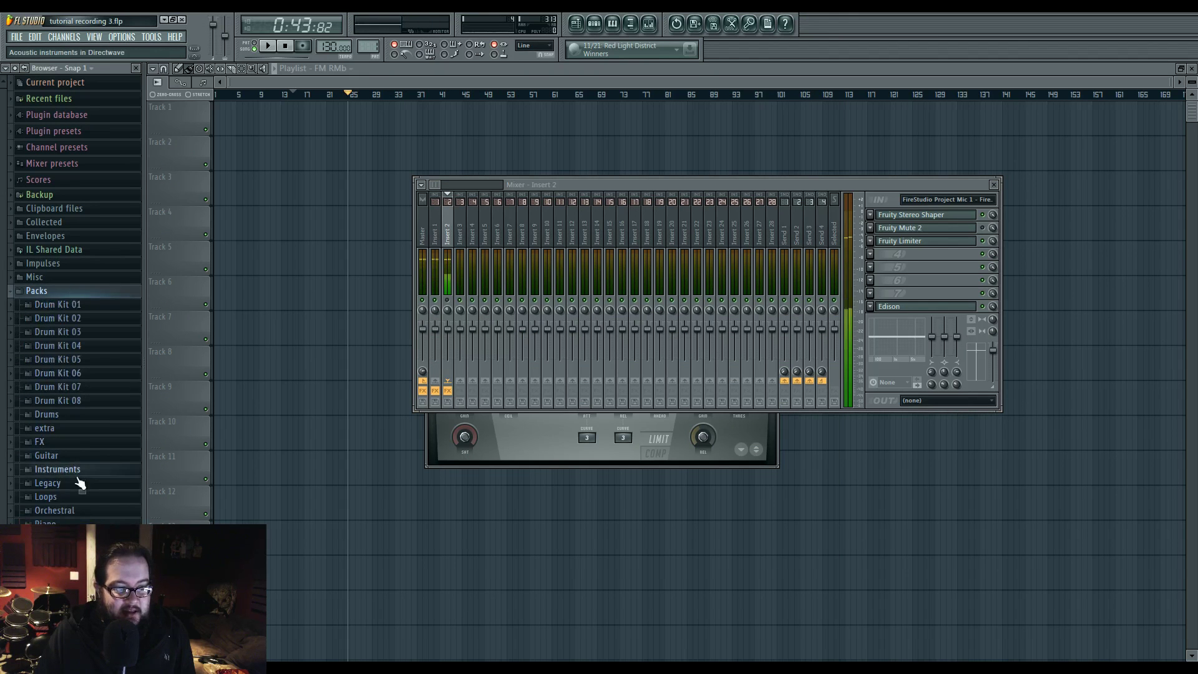
{"action": "left_click", "coordinate": [75, 430]}
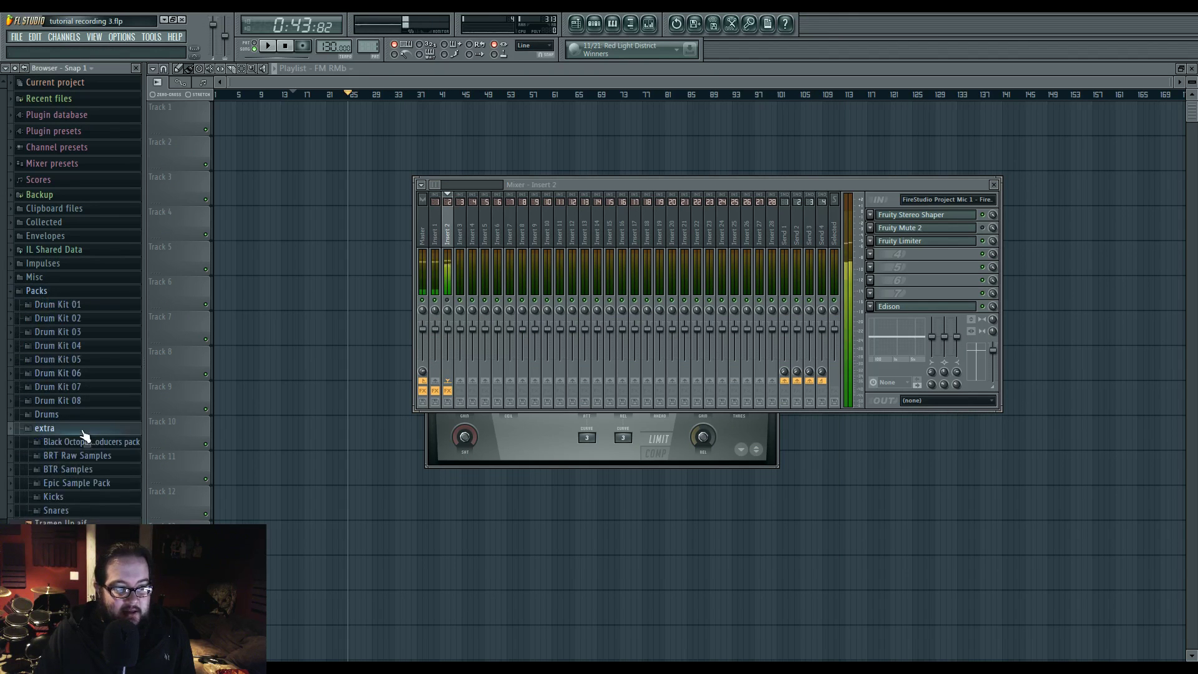
{"action": "left_click", "coordinate": [95, 497]}
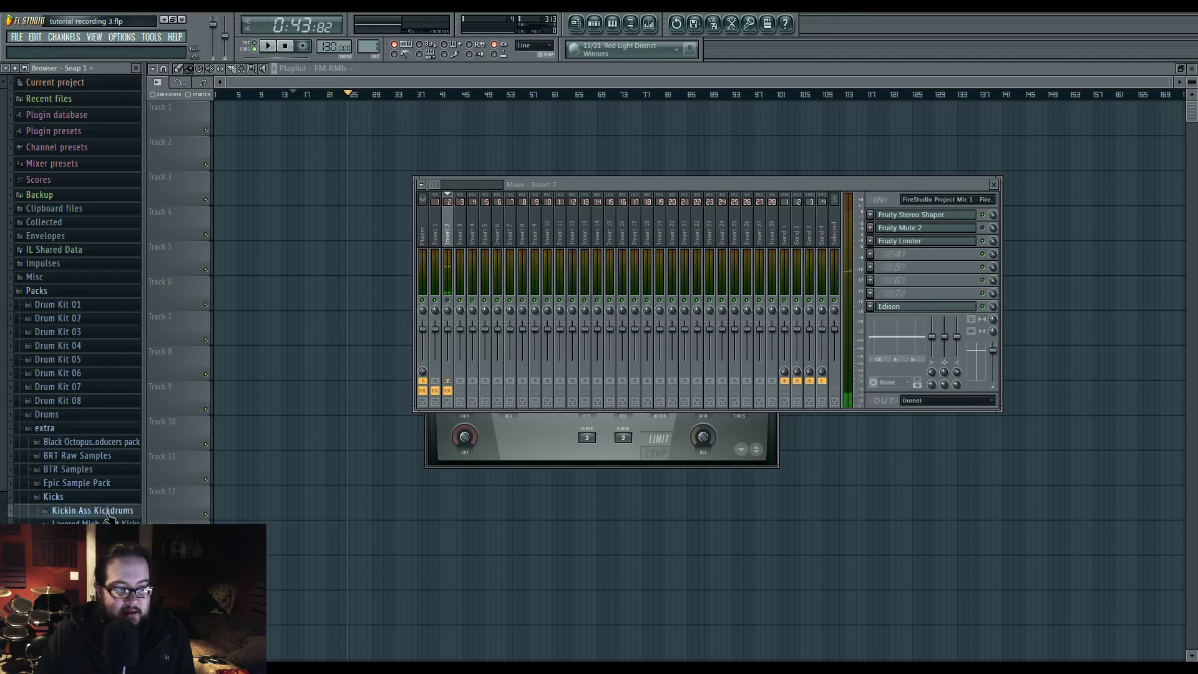
{"action": "left_click", "coordinate": [107, 512]}
{"action": "left_click_drag", "start_coordinate": [144, 419], "coordinate": [259, 421]}
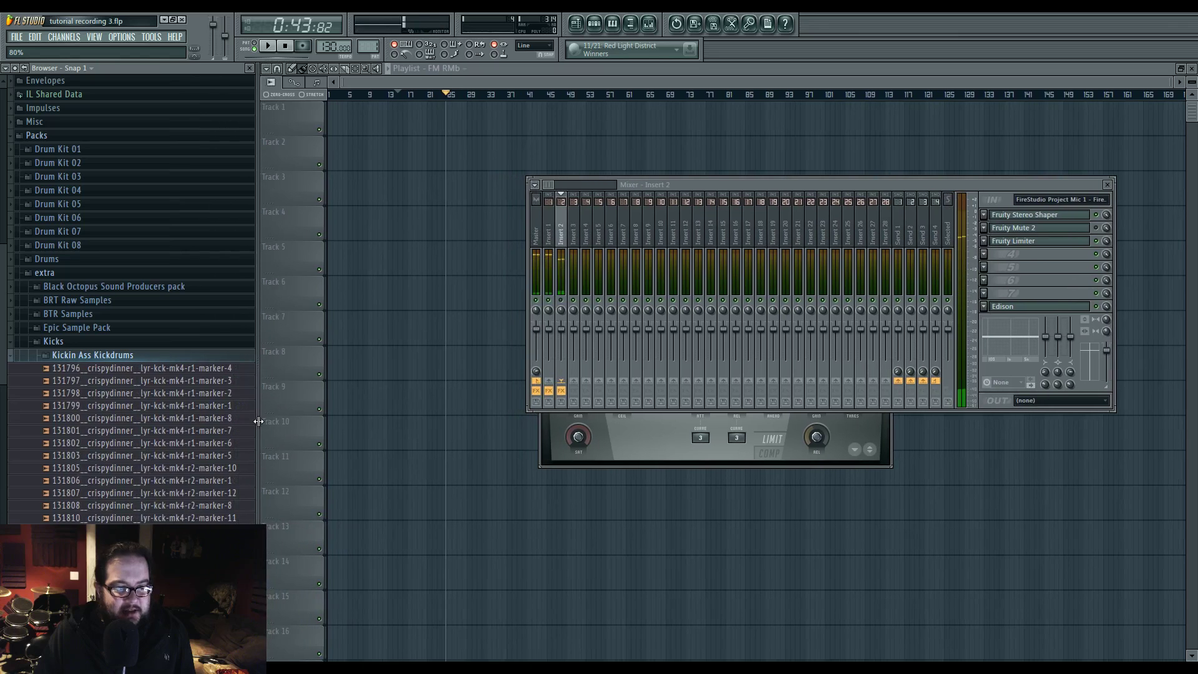
Audition the kick samples, load 131815__crispydinner__lyr-kck-mk4-r2 into a new sampler channel, and move its settings beside the browser
{"action": "left_click", "coordinate": [203, 431]}
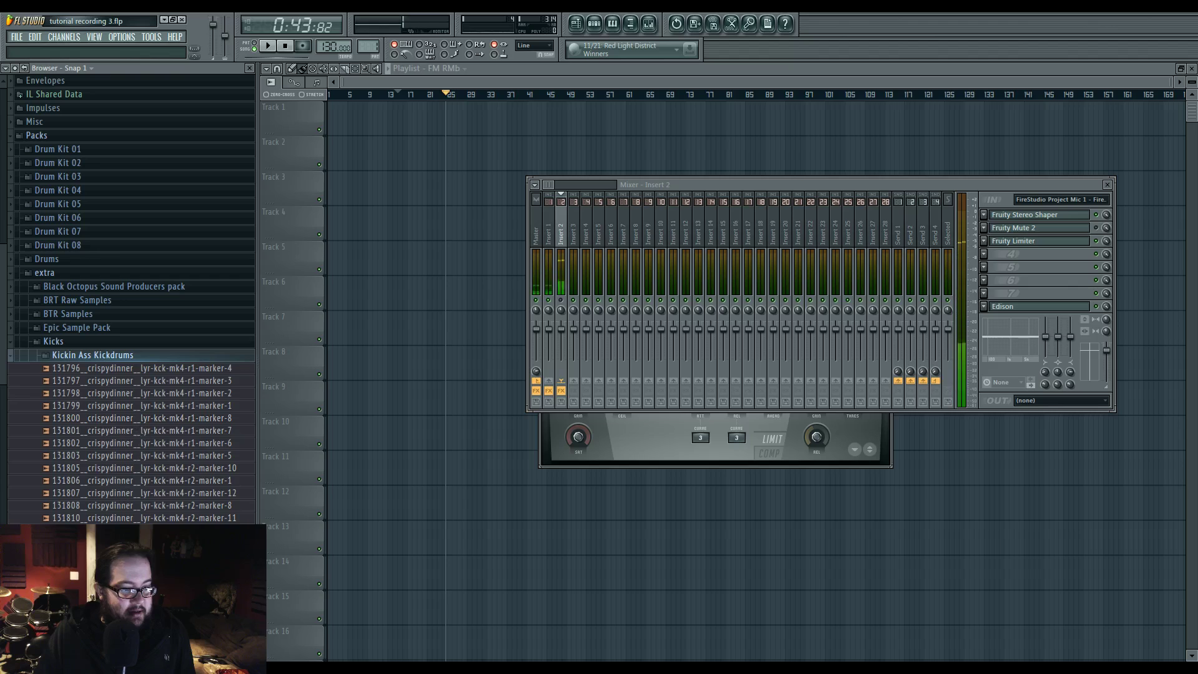
{"action": "left_click", "coordinate": [137, 568]}
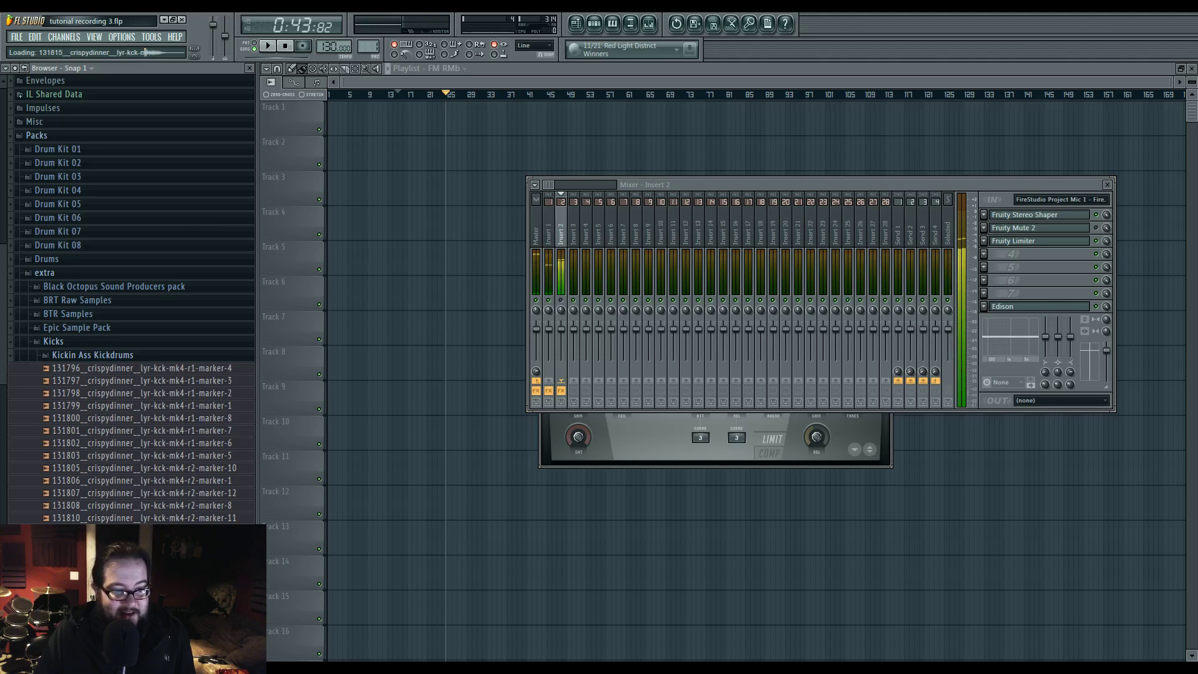
{"action": "right_click", "coordinate": [176, 530]}
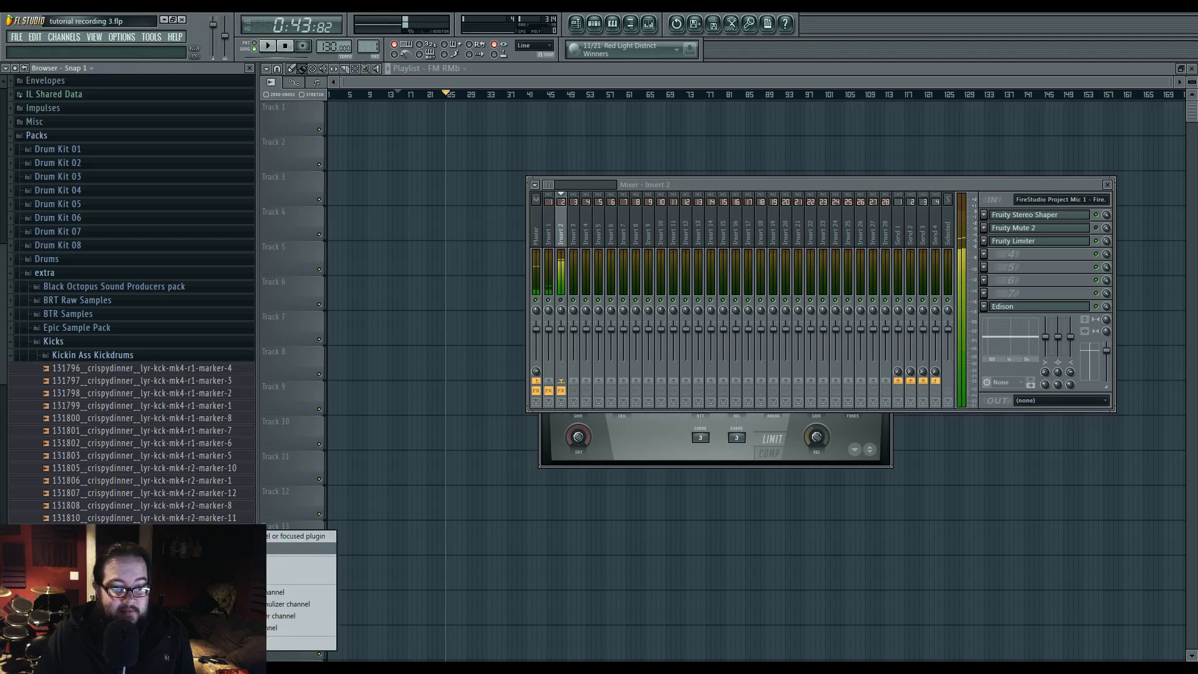
{"action": "left_click", "coordinate": [200, 592]}
{"action": "left_click_drag", "start_coordinate": [1107, 277], "coordinate": [487, 104]}
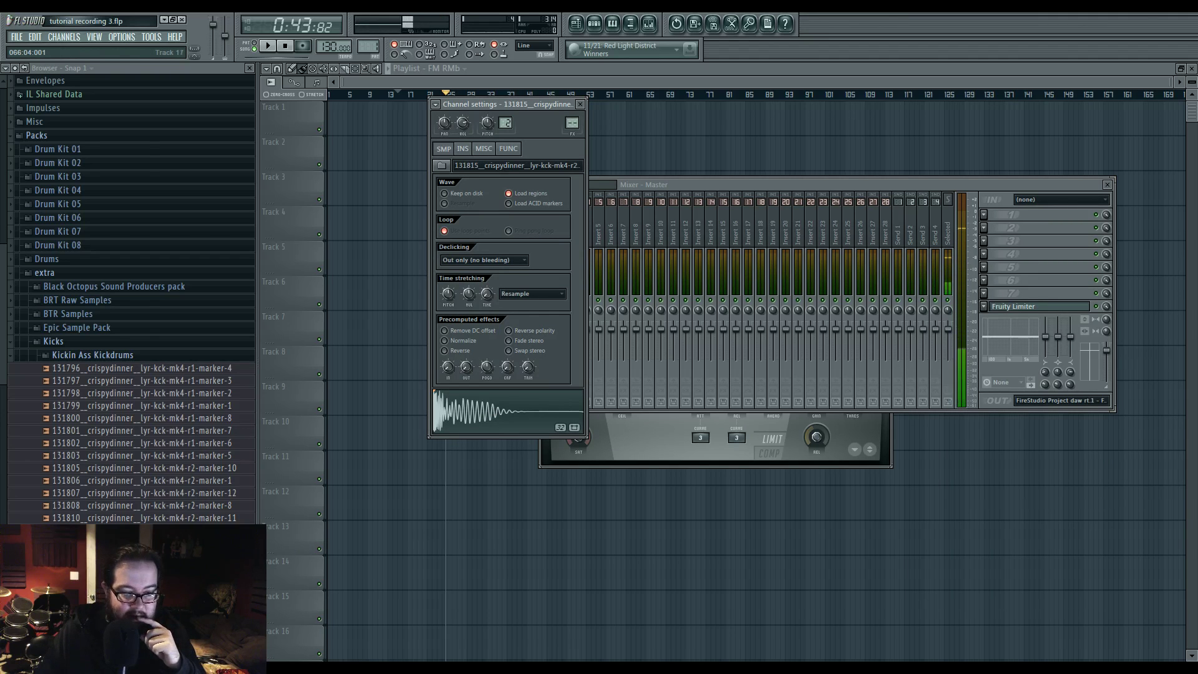
Switch back to Skype's full-screen shared view, stop playback, and adjust the Sub Kick's time-stretching multiplier
{"action": "key", "text": "alt+Tab"}
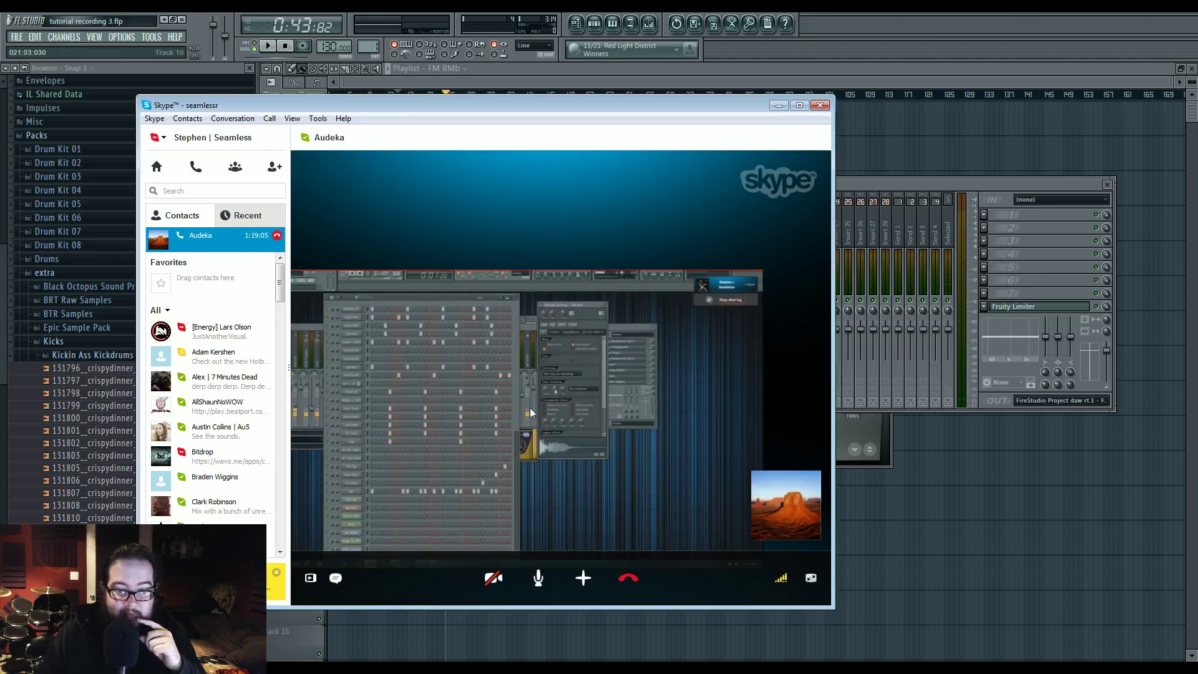
{"action": "double_click", "coordinate": [536, 398]}
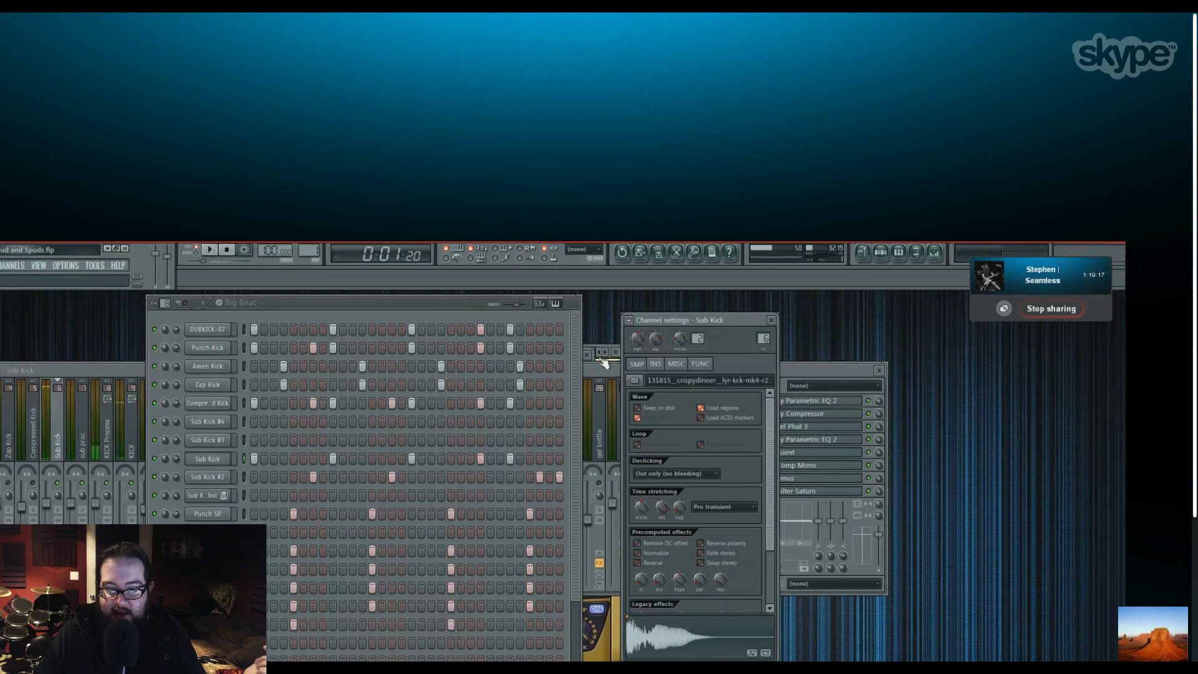
{"action": "left_click", "coordinate": [227, 256]}
{"action": "left_click_drag", "start_coordinate": [662, 509], "coordinate": [662, 515]}
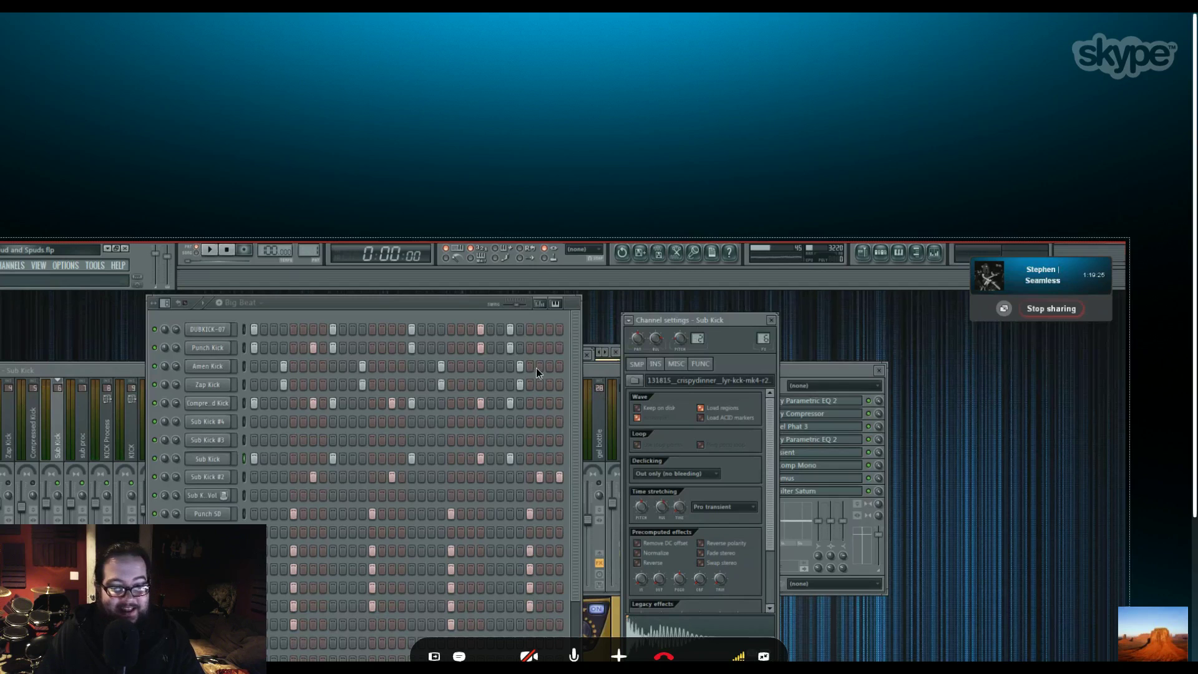
{"action": "key", "text": "Escape"}
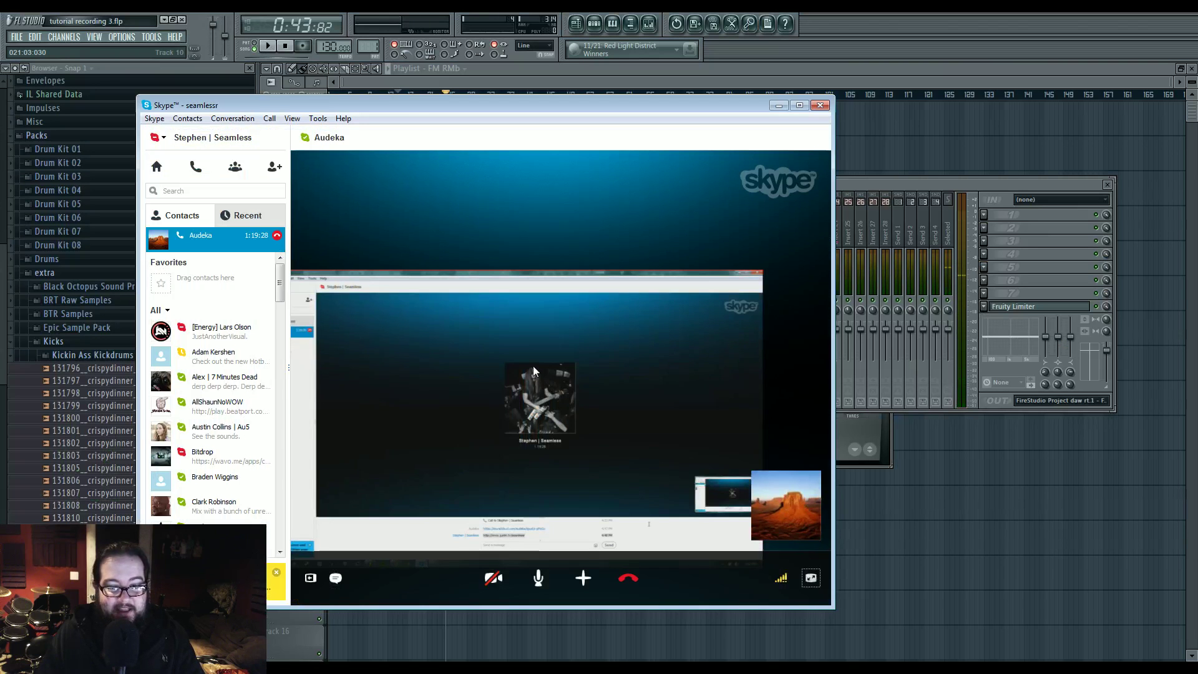
{"action": "double_click", "coordinate": [533, 366]}
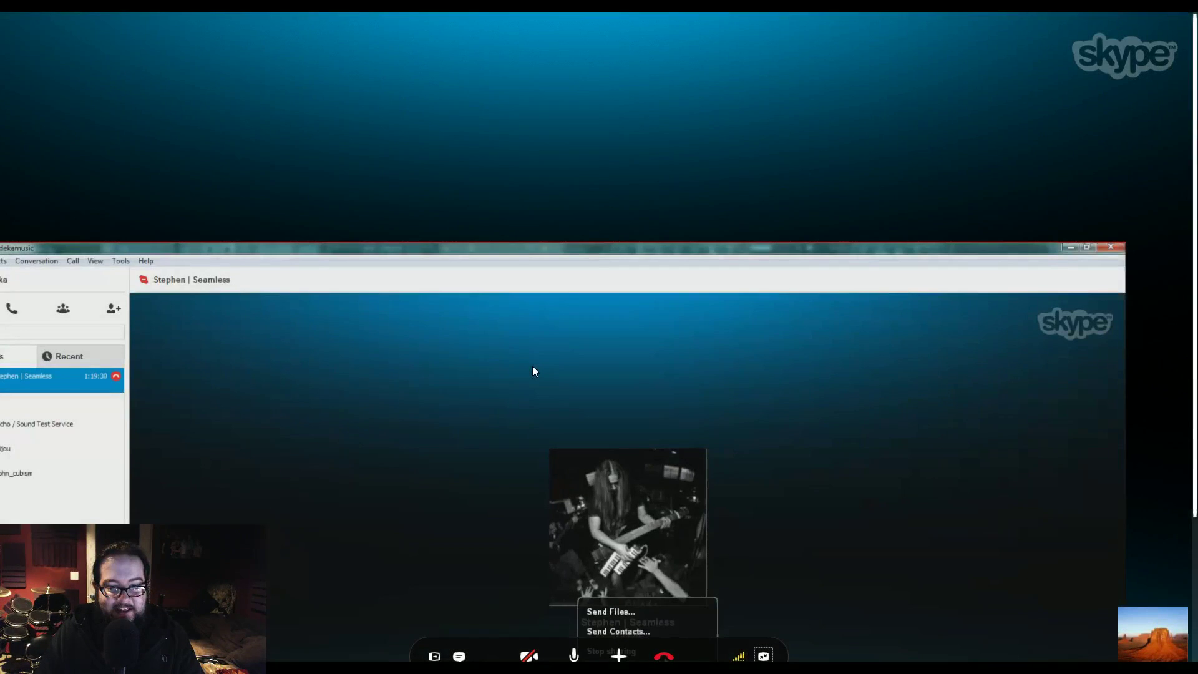
{"action": "double_click", "coordinate": [532, 367]}
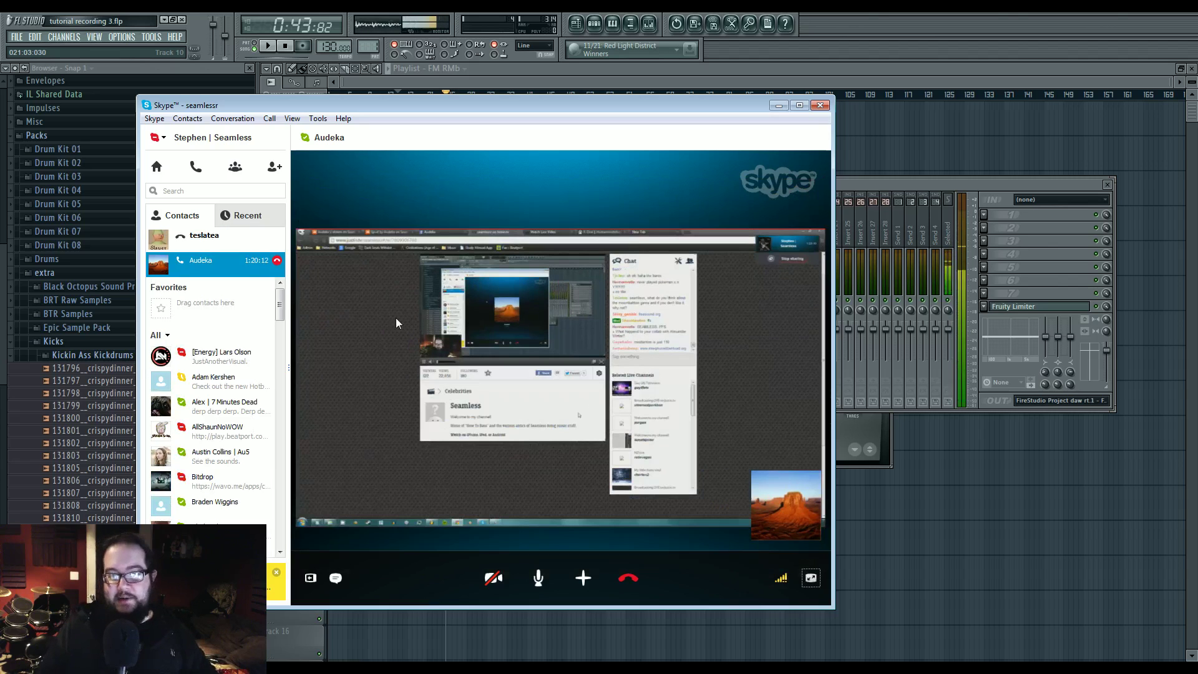
Enlarge the shared screen to full screen and read back through the justin.tv stream chat
{"action": "double_click", "coordinate": [396, 317]}
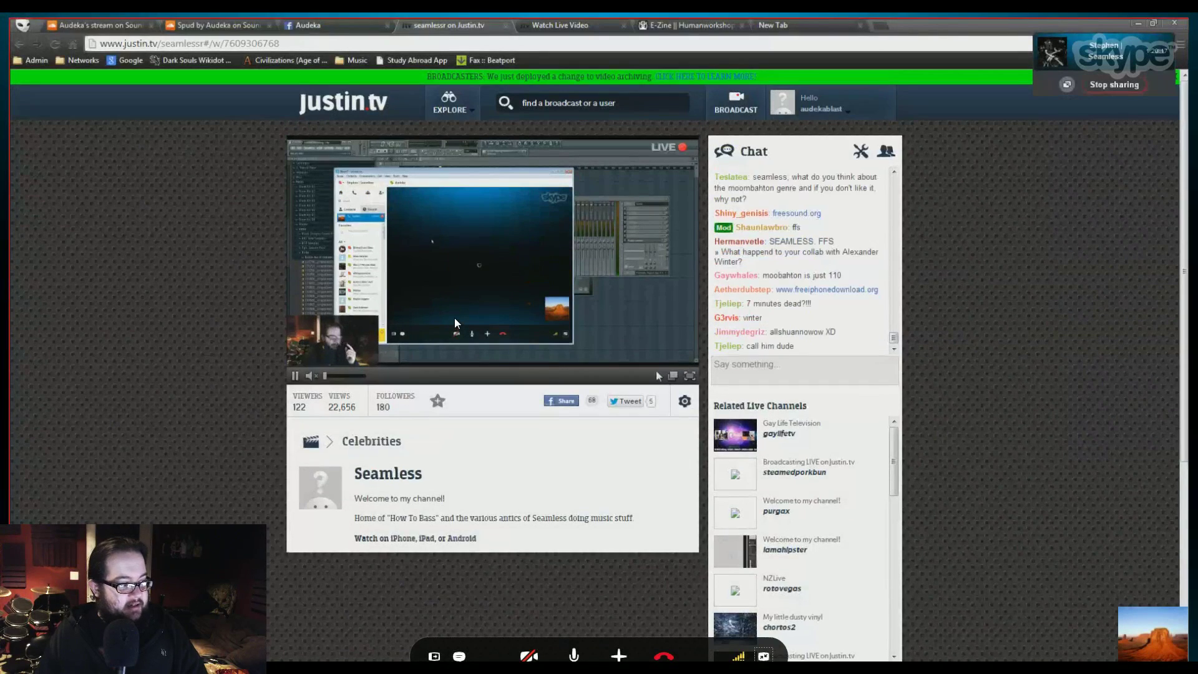
{"action": "scroll", "coordinate": [770, 312], "scroll_direction": "up", "scroll_amount": 5}
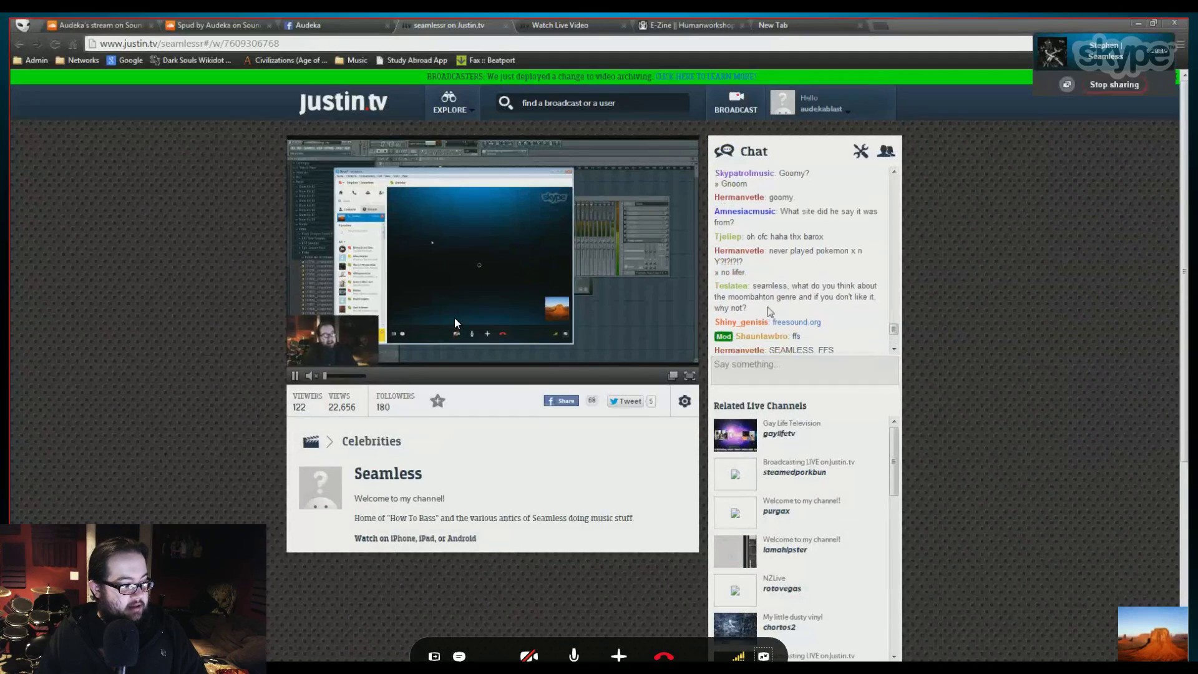
{"action": "scroll", "coordinate": [770, 312], "scroll_direction": "down", "scroll_amount": 5}
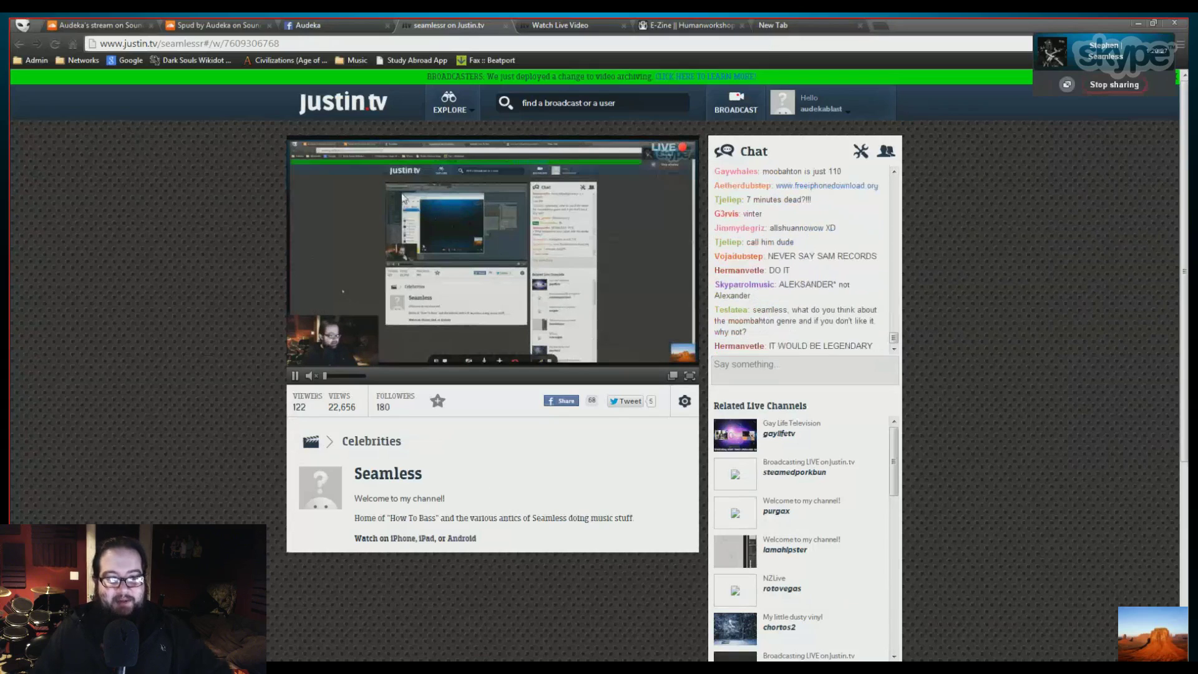
Switch the shared desktop to FL Studio and browse the project folders to 01-Audeka-Infiltrate, selecting the 01-Audeka-Infiltrate project
{"action": "left_click", "coordinate": [315, 665]}
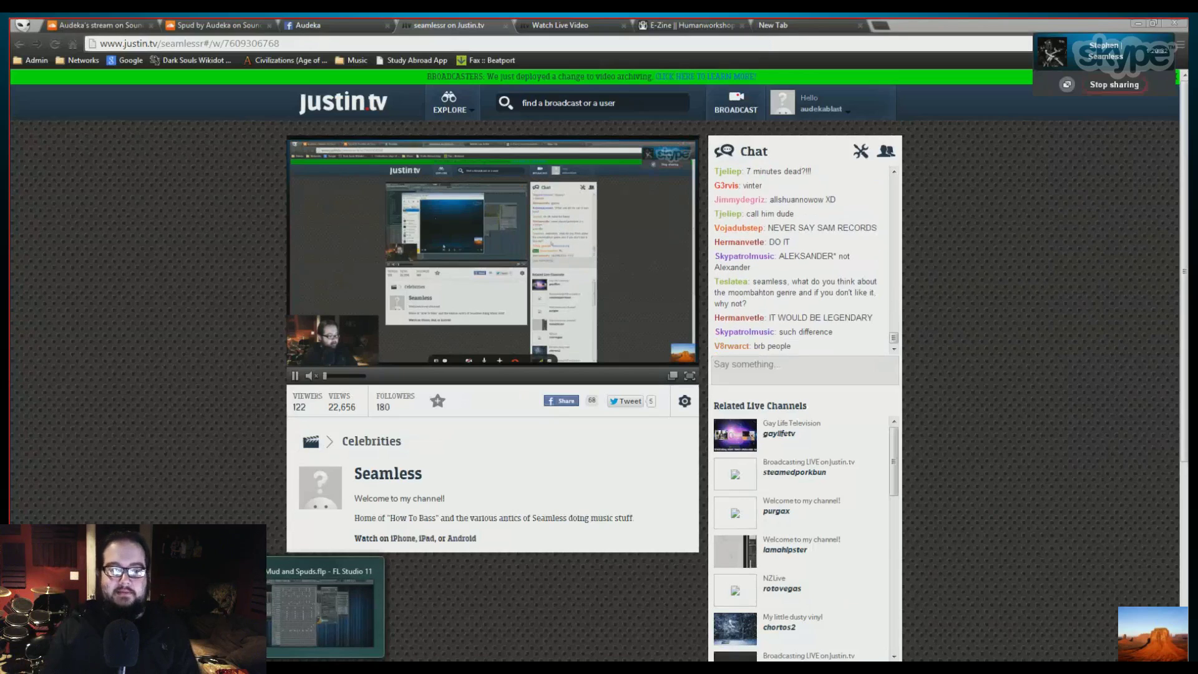
{"action": "left_click", "coordinate": [325, 666]}
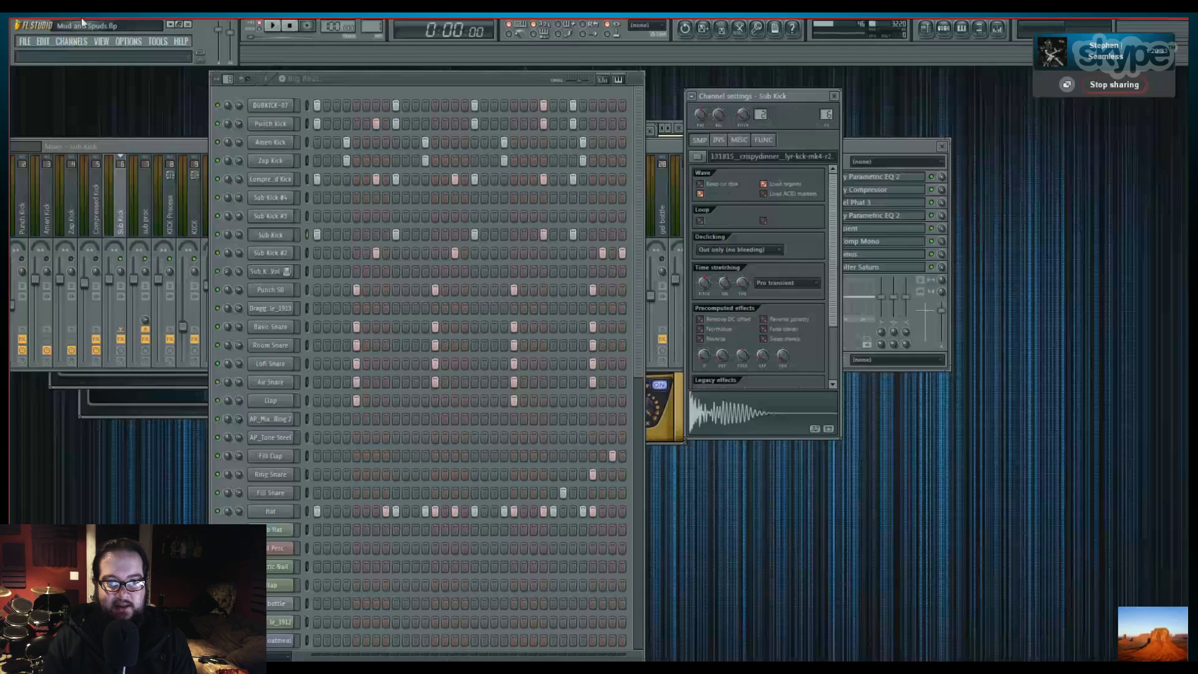
{"action": "key", "text": "ctrl+o"}
{"action": "double_click", "coordinate": [150, 79]}
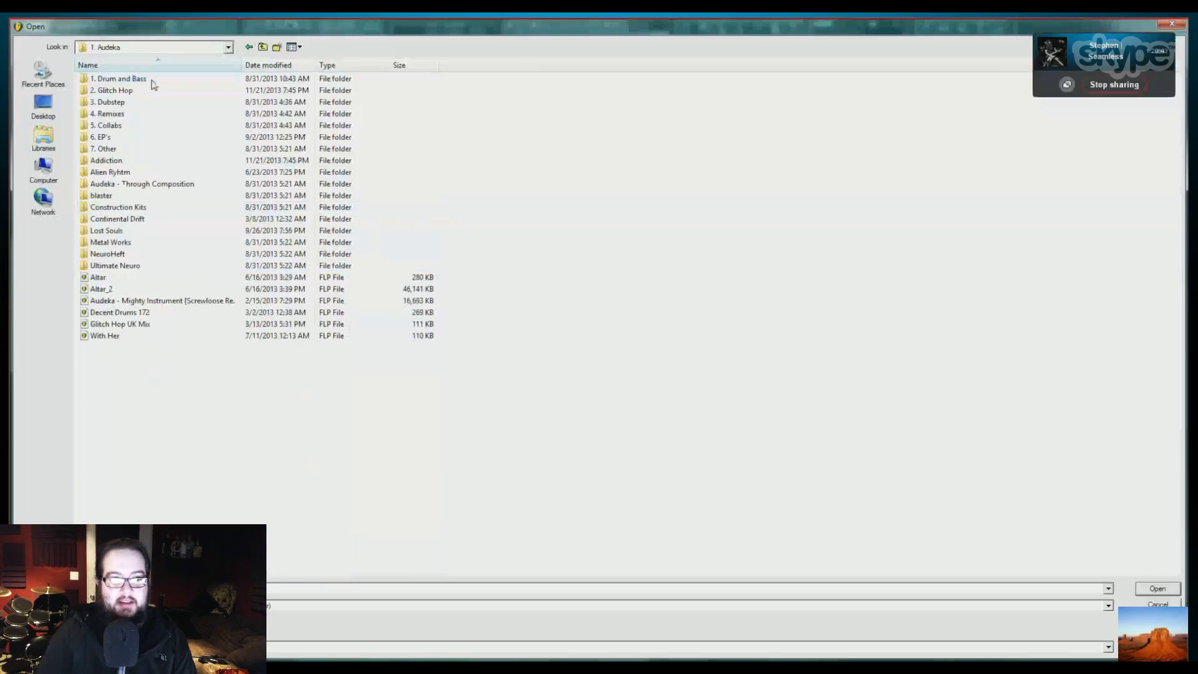
{"action": "double_click", "coordinate": [133, 136]}
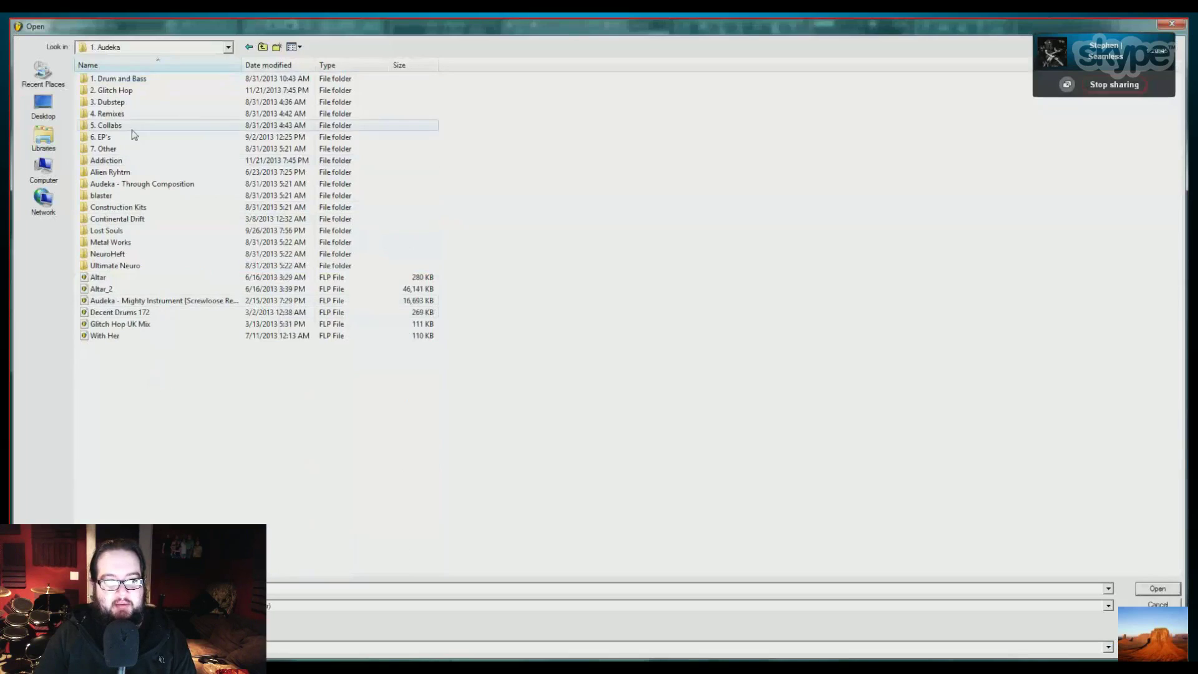
{"action": "left_click", "coordinate": [174, 101]}
{"action": "double_click", "coordinate": [179, 90]}
{"action": "double_click", "coordinate": [179, 91]}
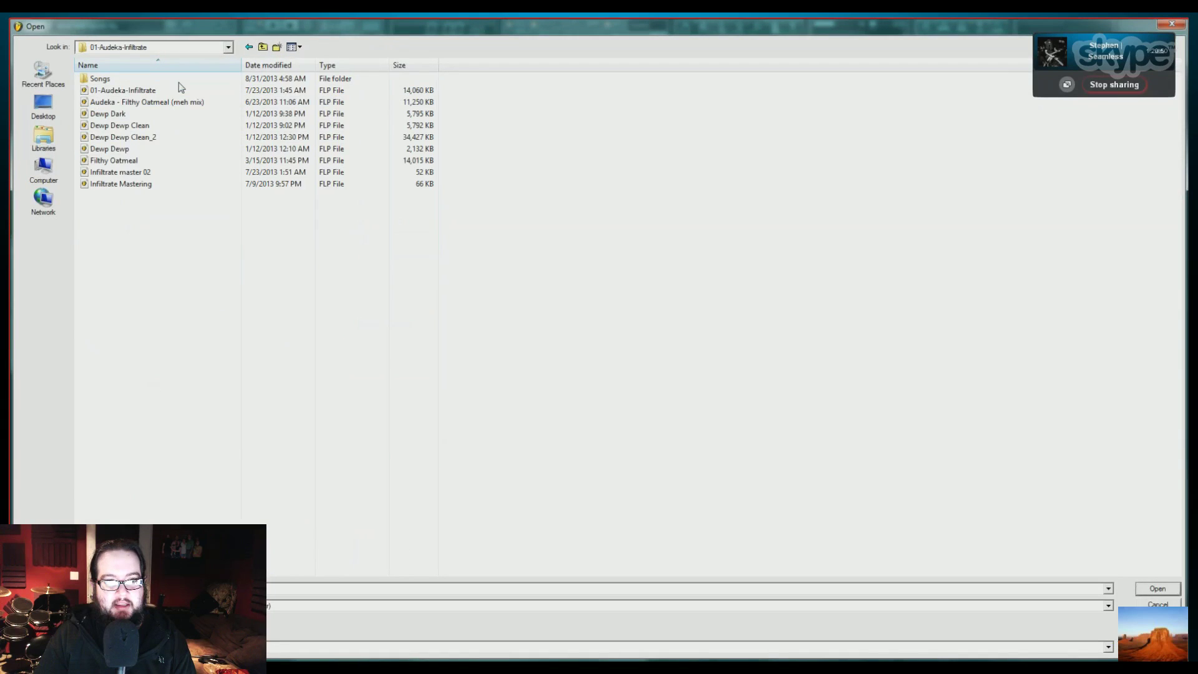
{"action": "left_click", "coordinate": [187, 92]}
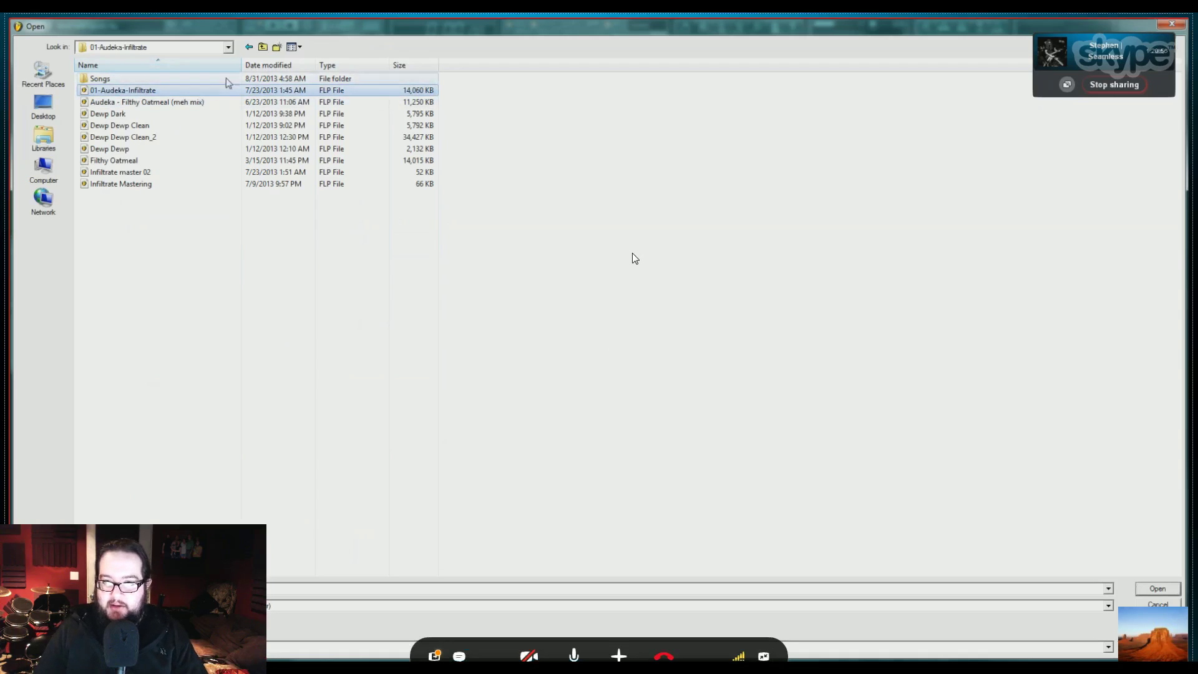
Leave Skype's shared view, return to the local FL Studio project and route the crispydinner kick channel to mixer track 10
{"action": "key", "text": "Escape"}
{"action": "left_click", "coordinate": [779, 106]}
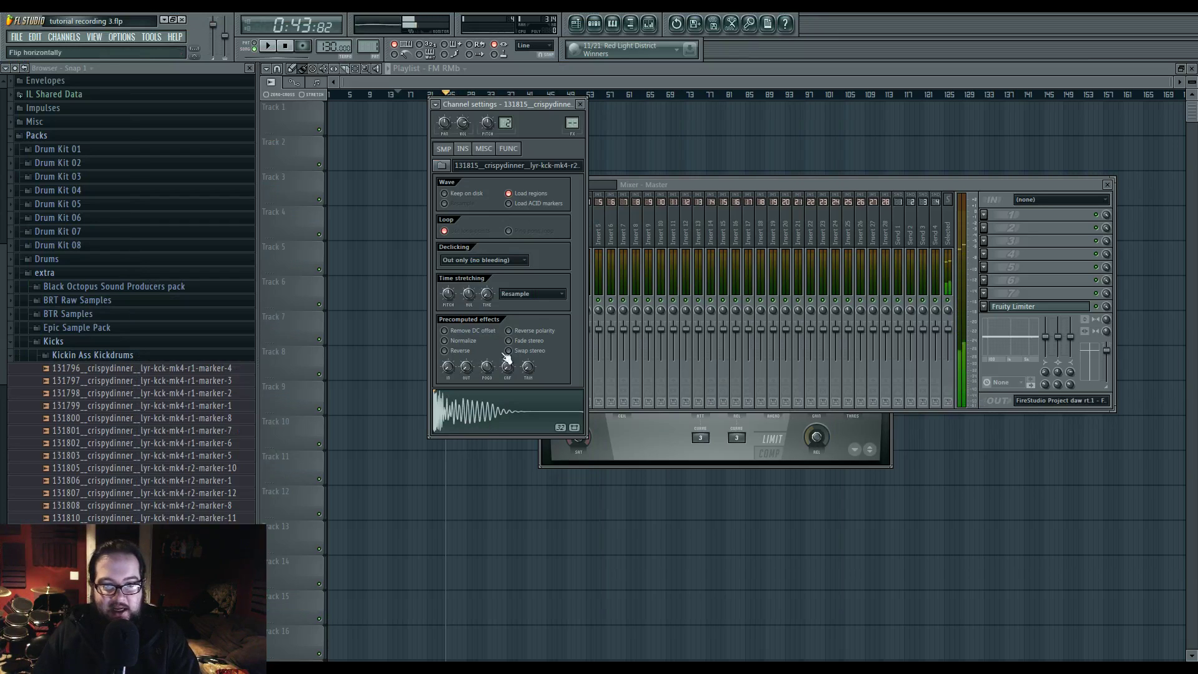
{"action": "left_click", "coordinate": [529, 294]}
{"action": "left_click_drag", "start_coordinate": [575, 124], "coordinate": [572, 100]}
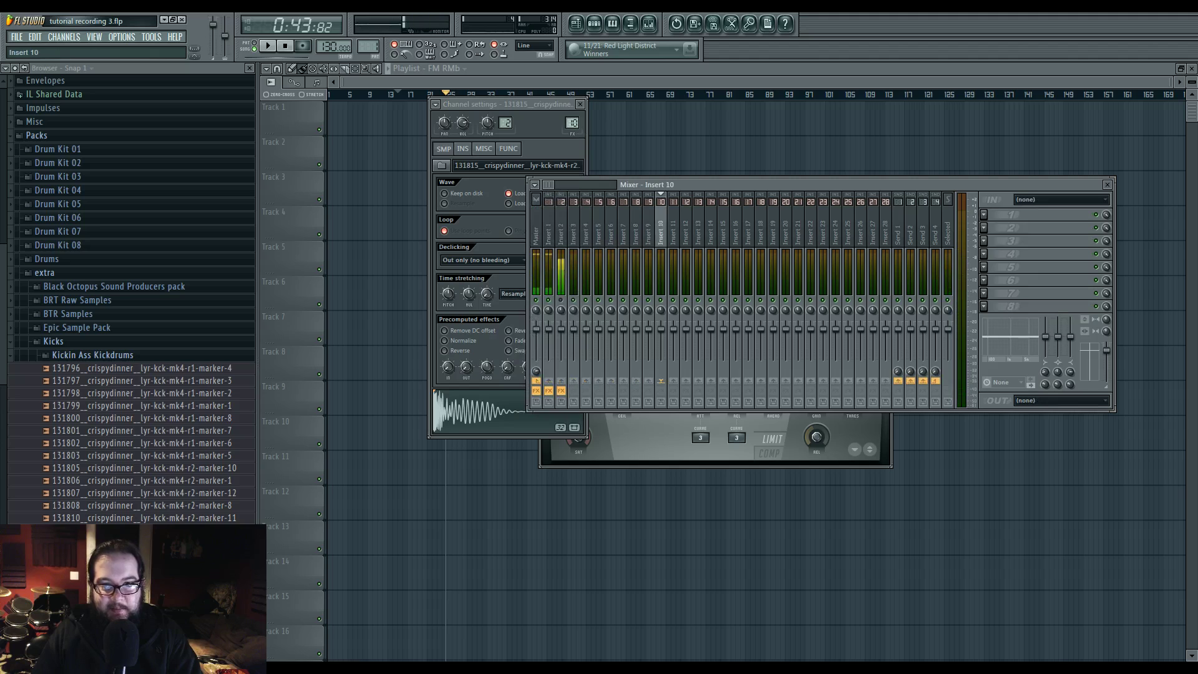
Load Fruity WaveShaper into the first effect slot of Insert 10 and place its window over the mixer
{"action": "left_click", "coordinate": [986, 214]}
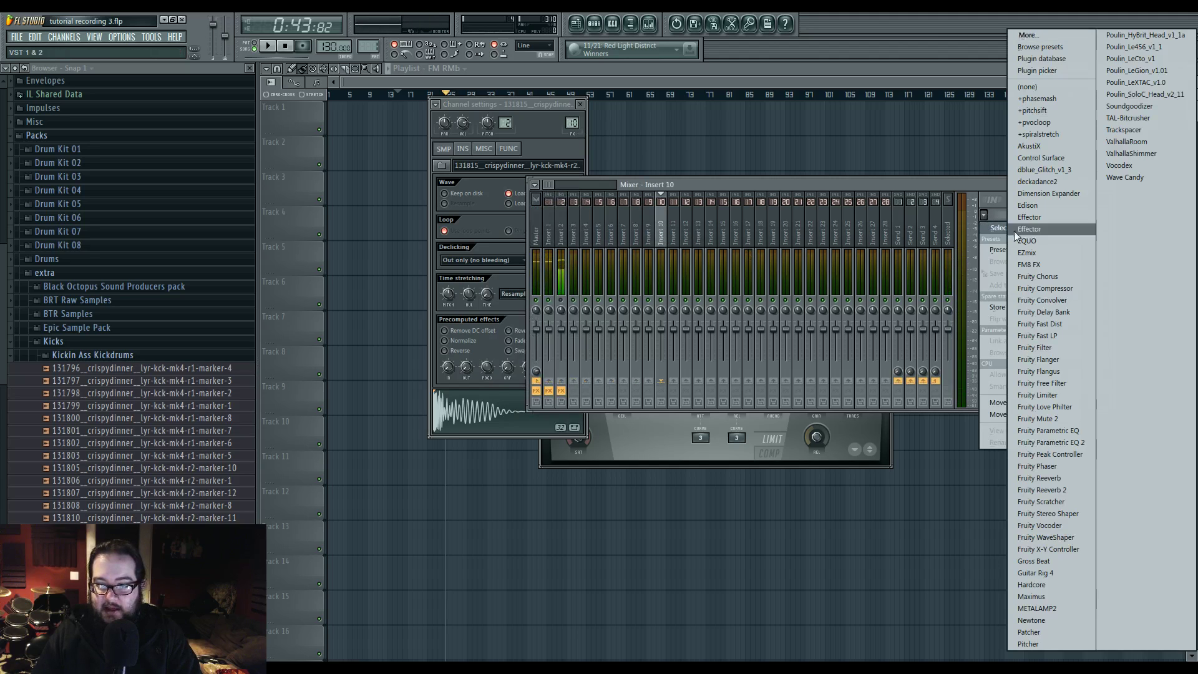
{"action": "left_click", "coordinate": [1061, 537]}
{"action": "left_click_drag", "start_coordinate": [386, 150], "coordinate": [792, 207]}
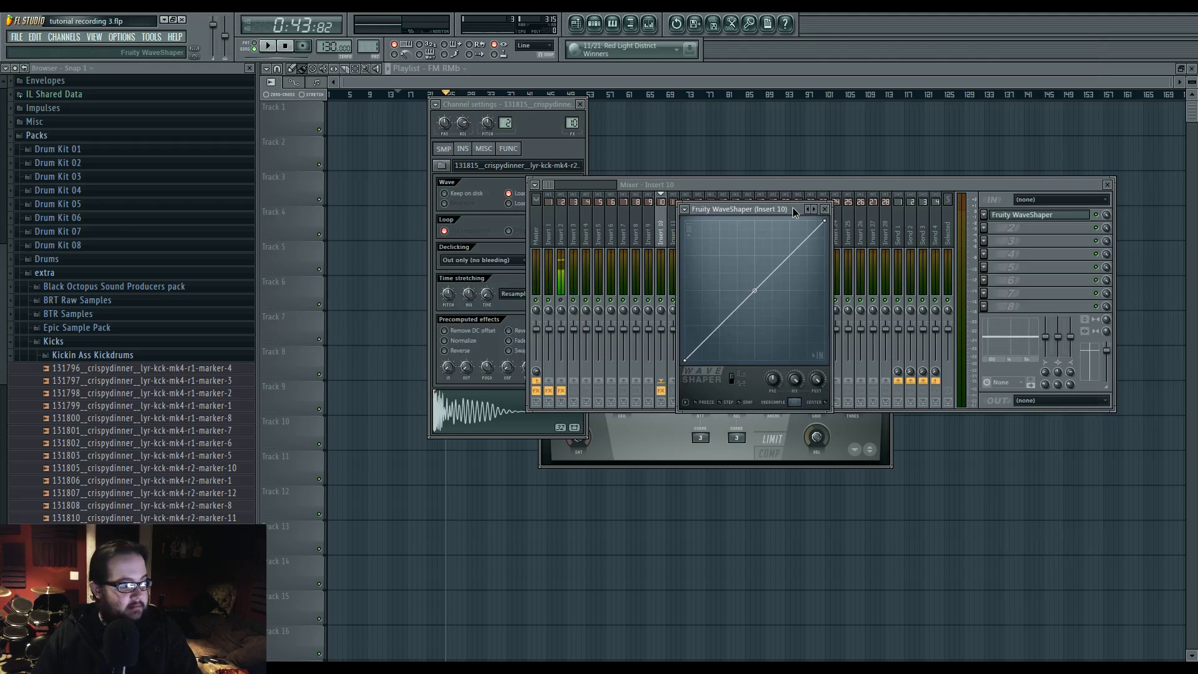
{"action": "left_click_drag", "start_coordinate": [792, 207], "coordinate": [796, 190]}
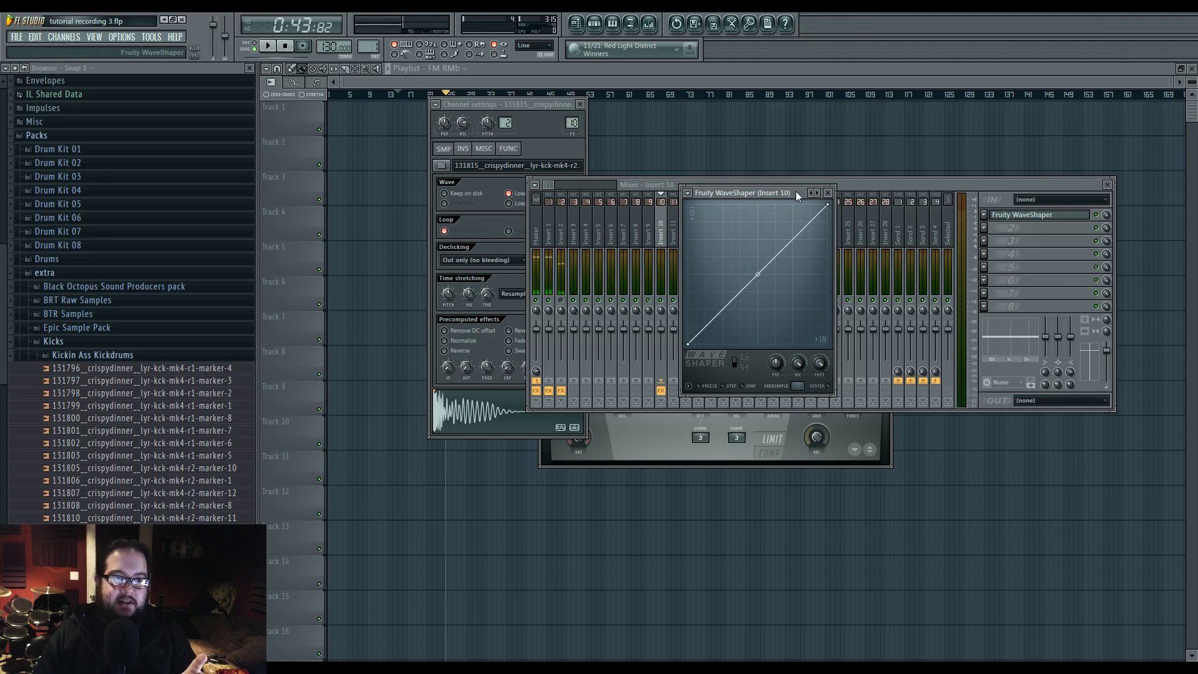
Collapse the Kickin Ass Kickdrums and extra folders in the browser and narrow the browser
{"action": "left_click", "coordinate": [60, 361]}
{"action": "left_click", "coordinate": [54, 307]}
{"action": "left_click_drag", "start_coordinate": [259, 292], "coordinate": [136, 293]}
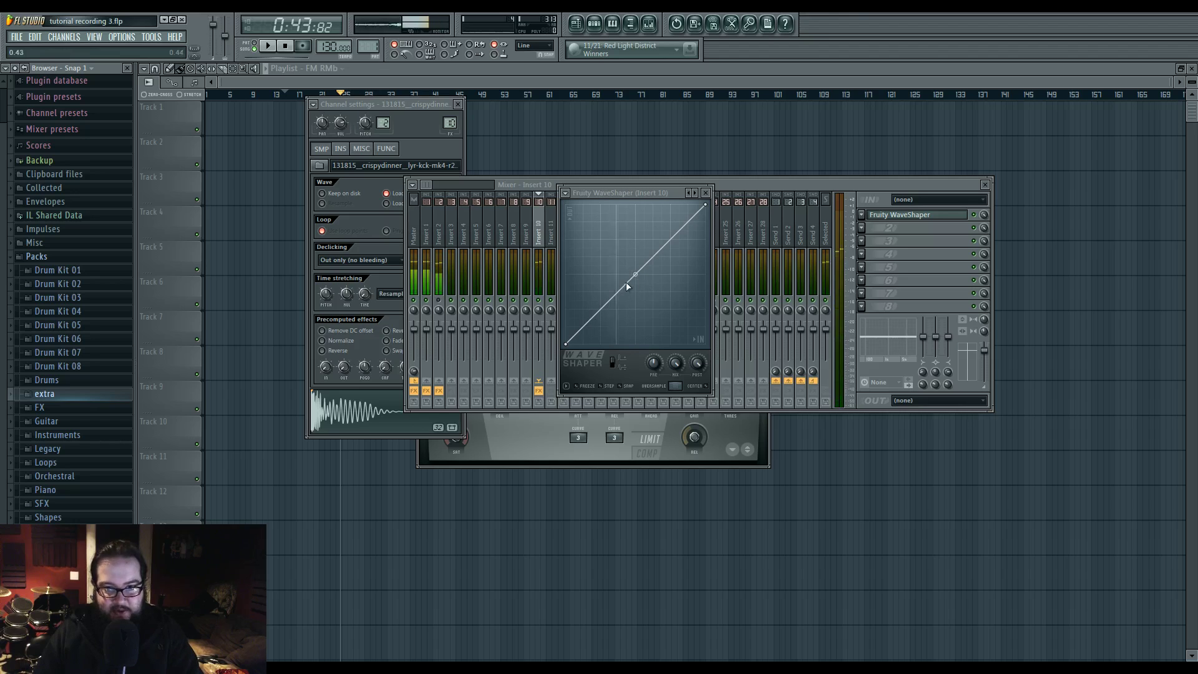
Change the WaveShaper curve type to Stairs, adjust it to 8 steps and audition the kick
{"action": "right_click", "coordinate": [702, 212]}
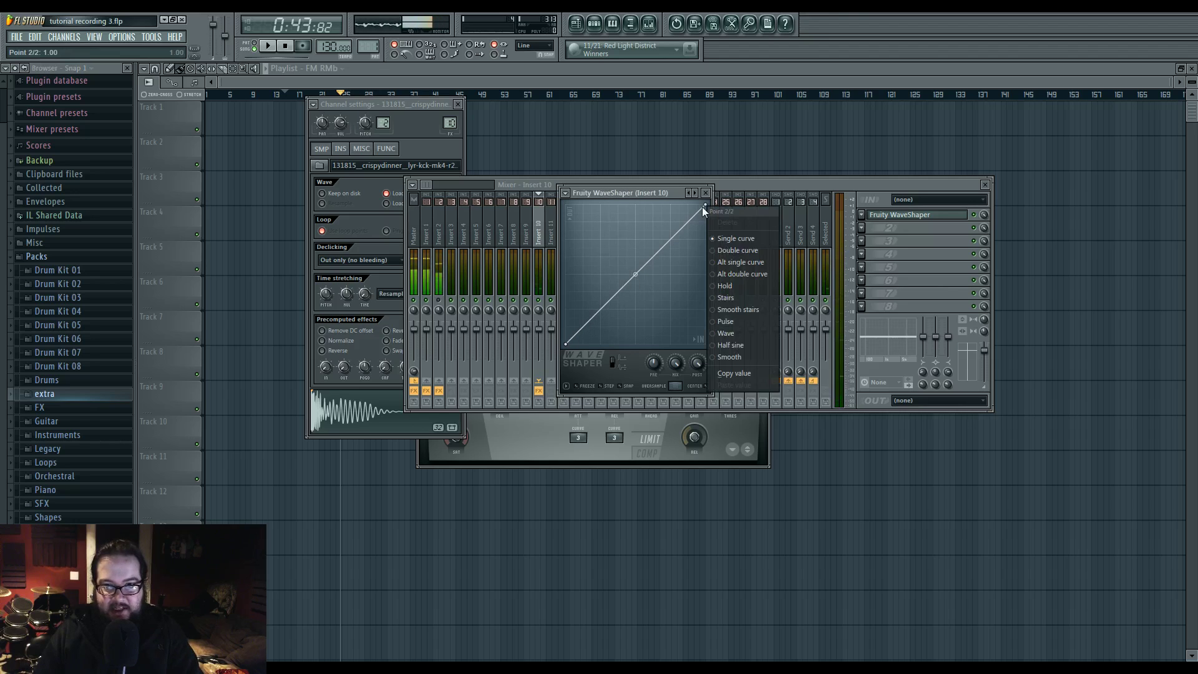
{"action": "left_click", "coordinate": [745, 317]}
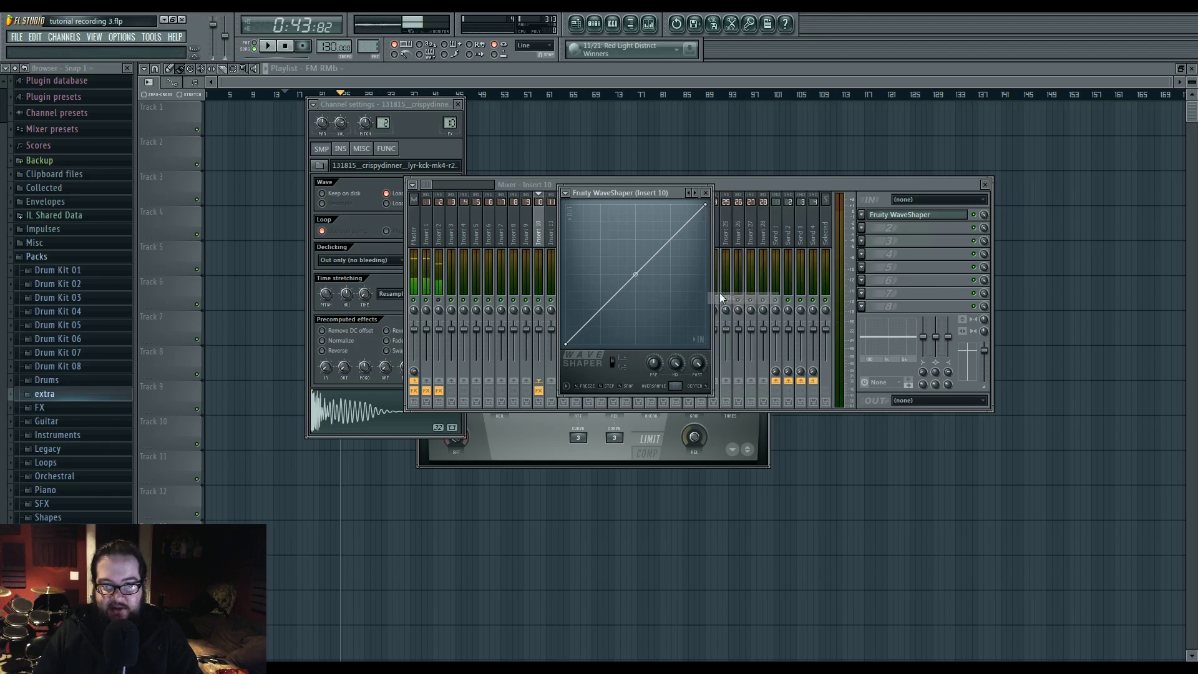
{"action": "left_click_drag", "start_coordinate": [635, 274], "coordinate": [635, 273]}
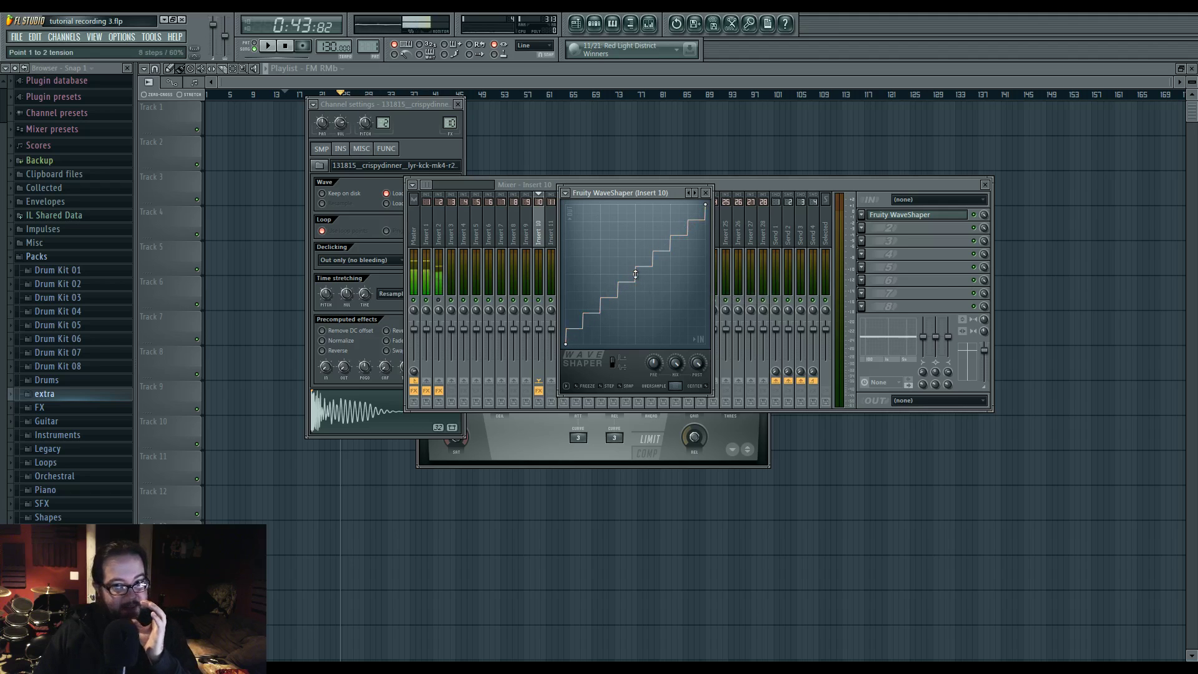
{"action": "key", "text": "z"}
{"action": "key", "text": "z"}
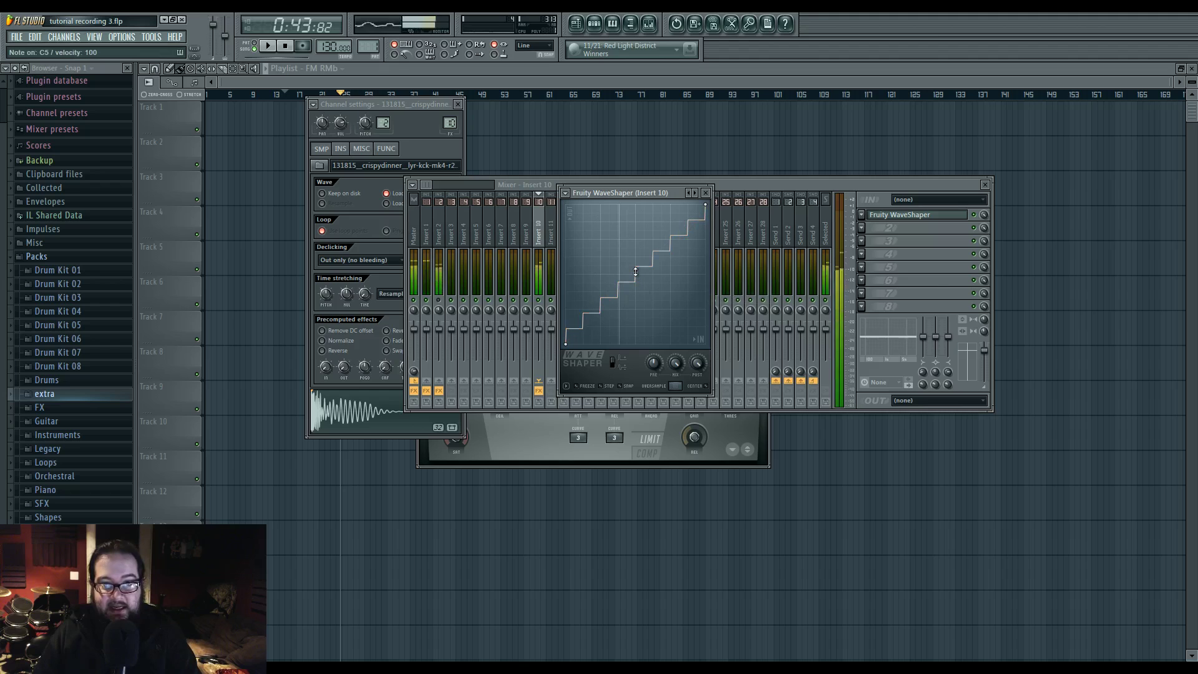
Refine the WaveShaper staircase to 22 steps while auditioning the kick
{"action": "left_click_drag", "start_coordinate": [635, 274], "coordinate": [634, 274]}
{"action": "key", "text": "z"}
{"action": "key", "text": "z"}
{"action": "key", "text": "z"}
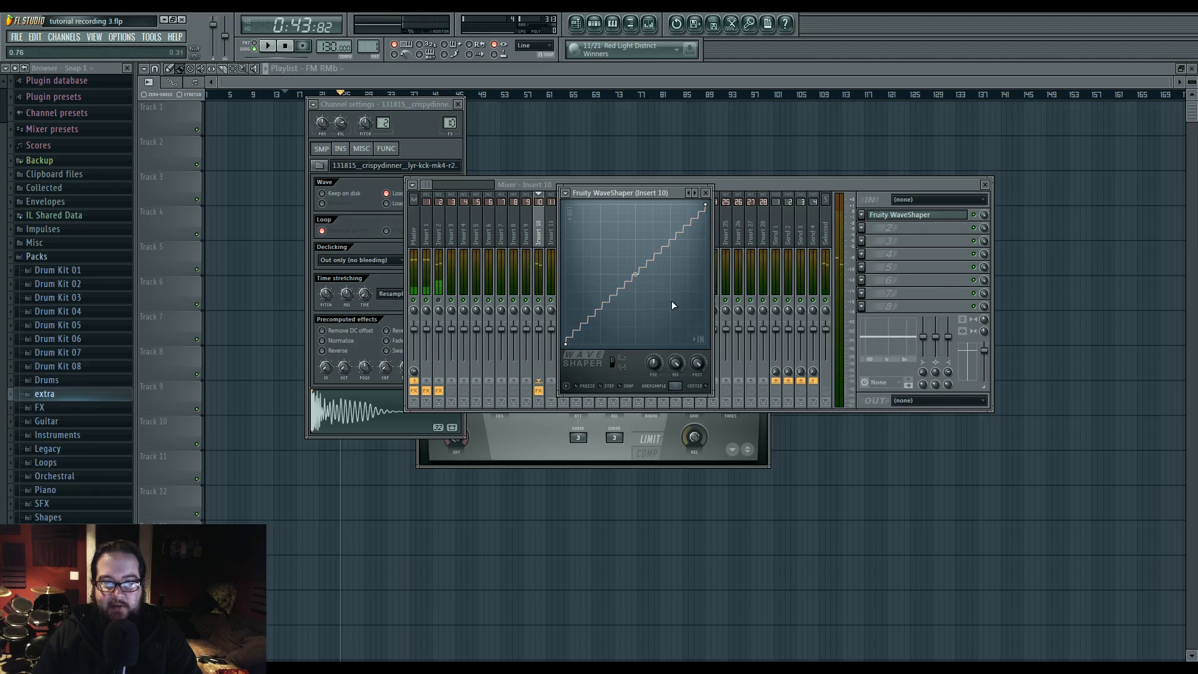
{"action": "left_click_drag", "start_coordinate": [632, 275], "coordinate": [632, 272]}
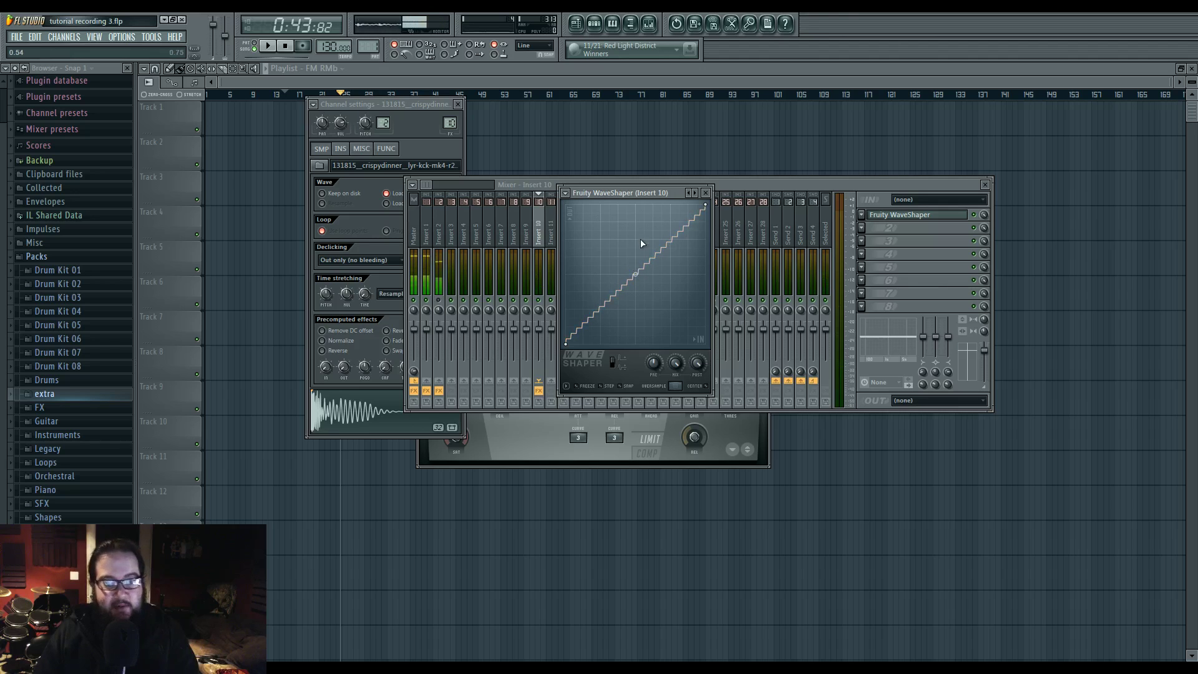
{"action": "left_click_drag", "start_coordinate": [635, 275], "coordinate": [636, 272]}
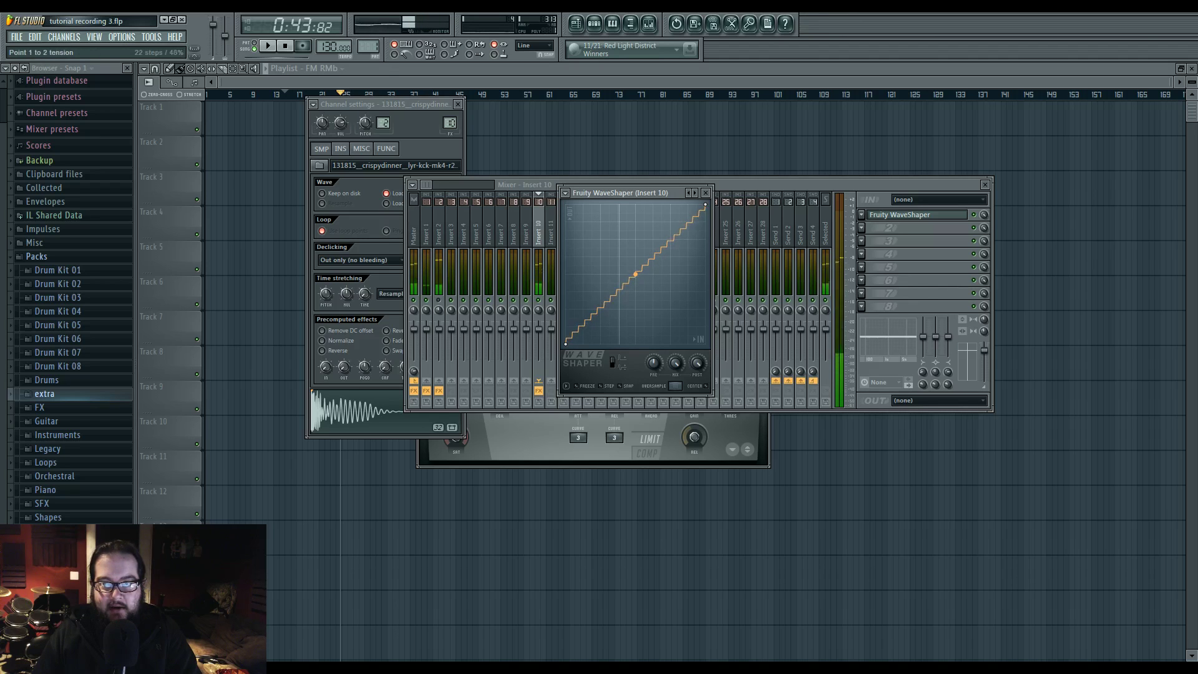
Load Maximus into the second effect slot in place of Hardcore, pick another preset and reposition its window
{"action": "left_click", "coordinate": [865, 230]}
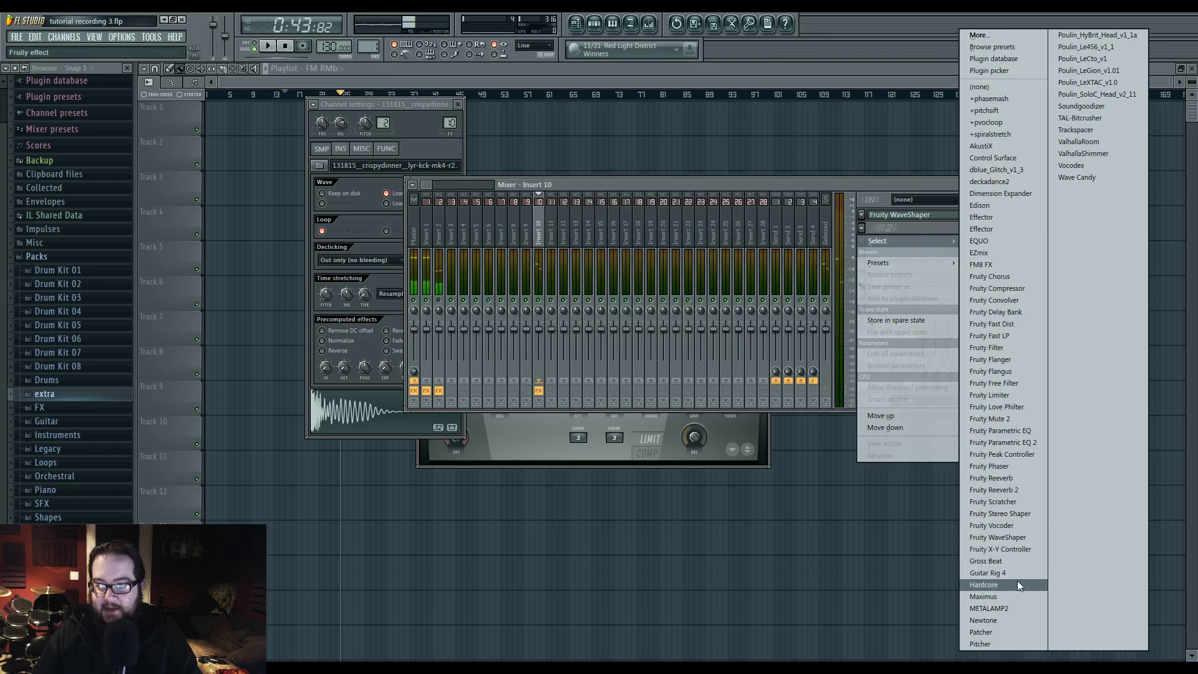
{"action": "left_click", "coordinate": [1017, 581]}
{"action": "left_click", "coordinate": [867, 230]}
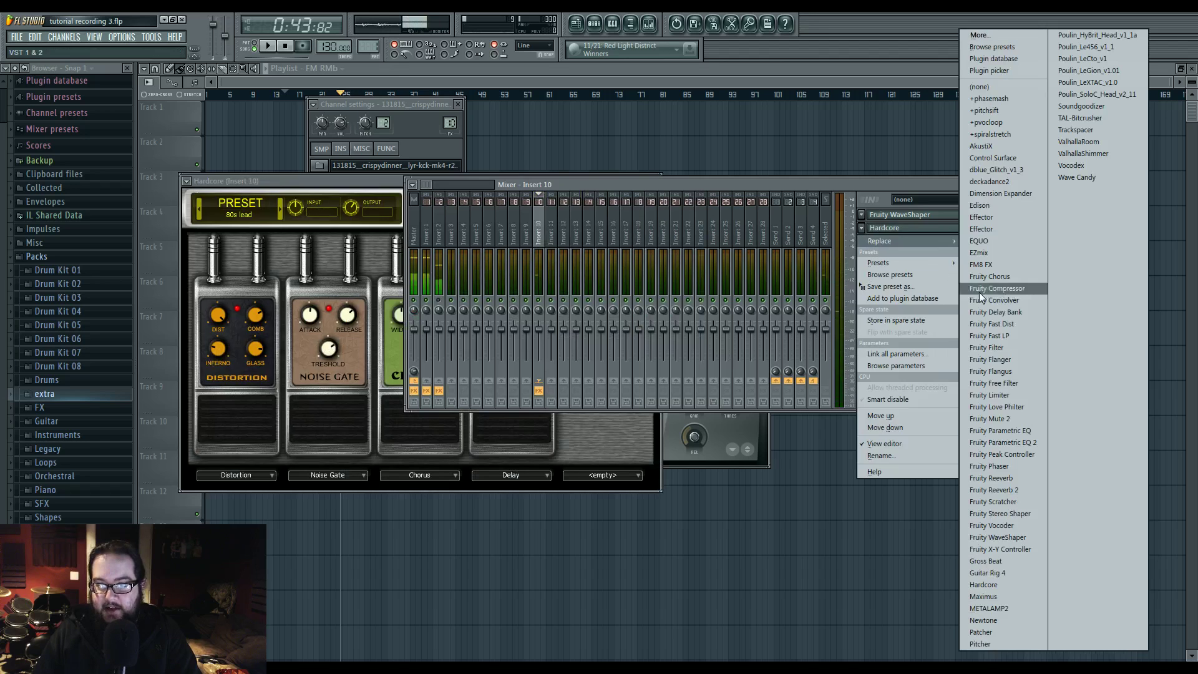
{"action": "left_click", "coordinate": [999, 590]}
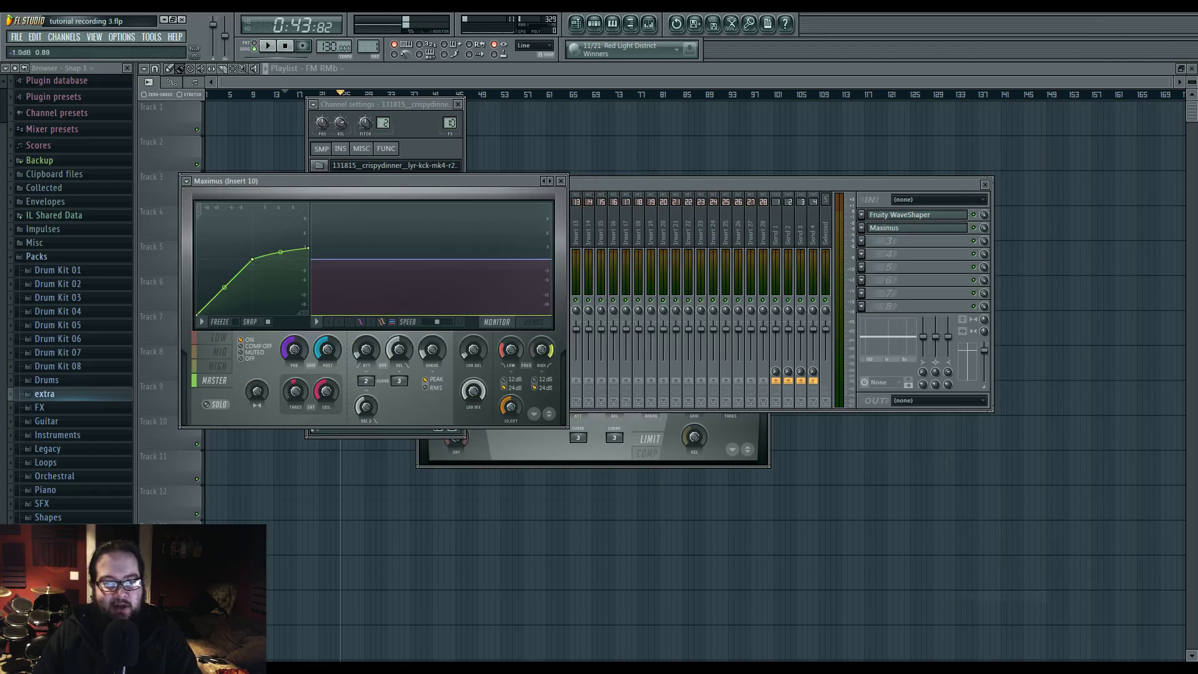
{"action": "right_click", "coordinate": [549, 183]}
{"action": "left_click", "coordinate": [592, 275]}
{"action": "left_click_drag", "start_coordinate": [496, 179], "coordinate": [633, 207]}
Turn compression off for the low, mid and high bands of Maximus
{"action": "left_click", "coordinate": [358, 368]}
{"action": "left_click", "coordinate": [381, 375]}
{"action": "left_click", "coordinate": [357, 380]}
{"action": "left_click", "coordinate": [380, 375]}
{"action": "left_click", "coordinate": [356, 394]}
{"action": "left_click", "coordinate": [382, 376]}
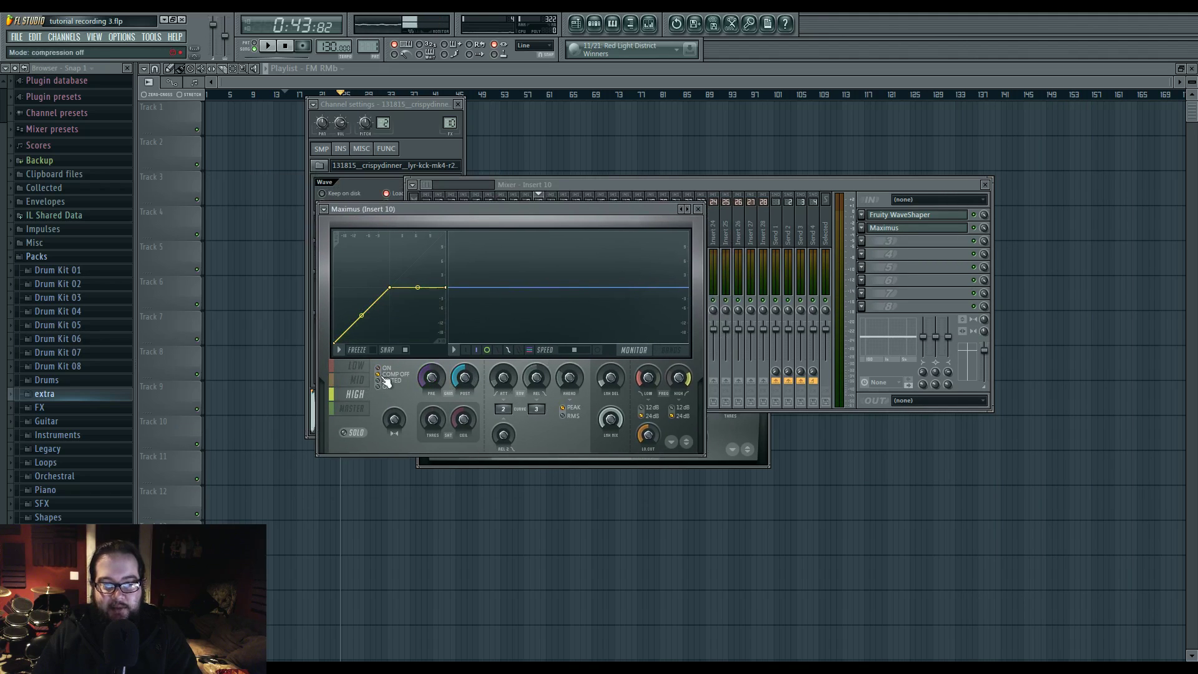
On the Maximus master band, try curve tension and type changes, reset the tension and raise the curve's start point
{"action": "left_click", "coordinate": [365, 410]}
{"action": "left_click_drag", "start_coordinate": [362, 316], "coordinate": [361, 289]}
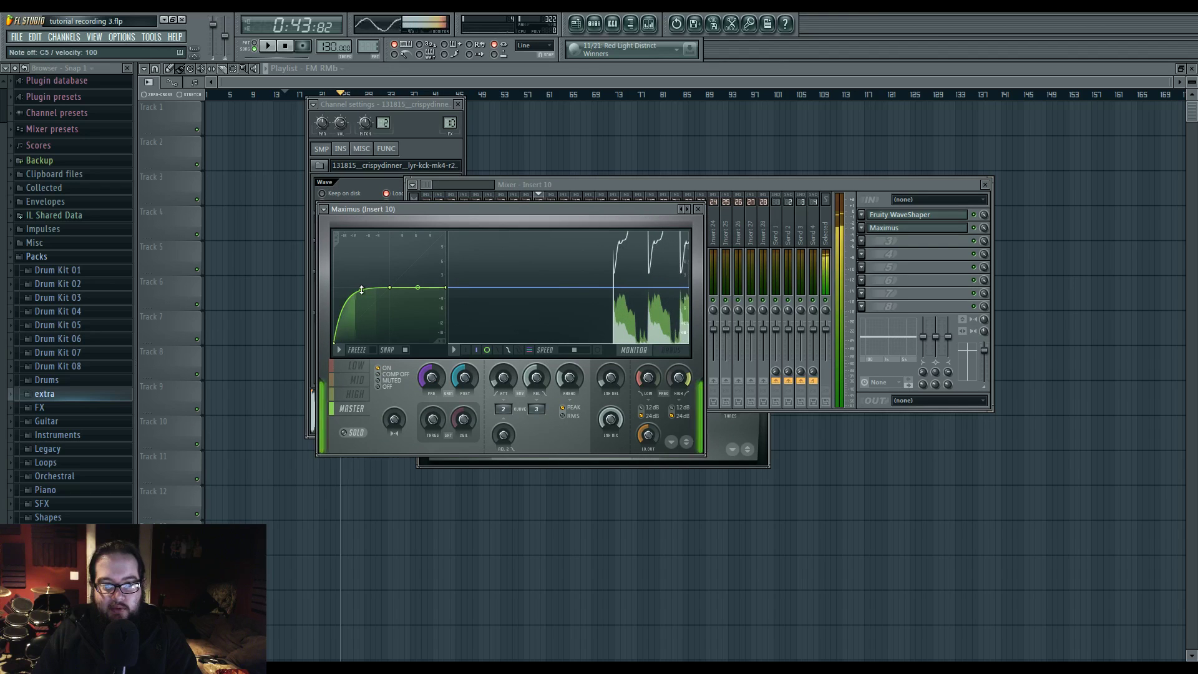
{"action": "right_click", "coordinate": [389, 287]}
{"action": "left_click", "coordinate": [413, 334]}
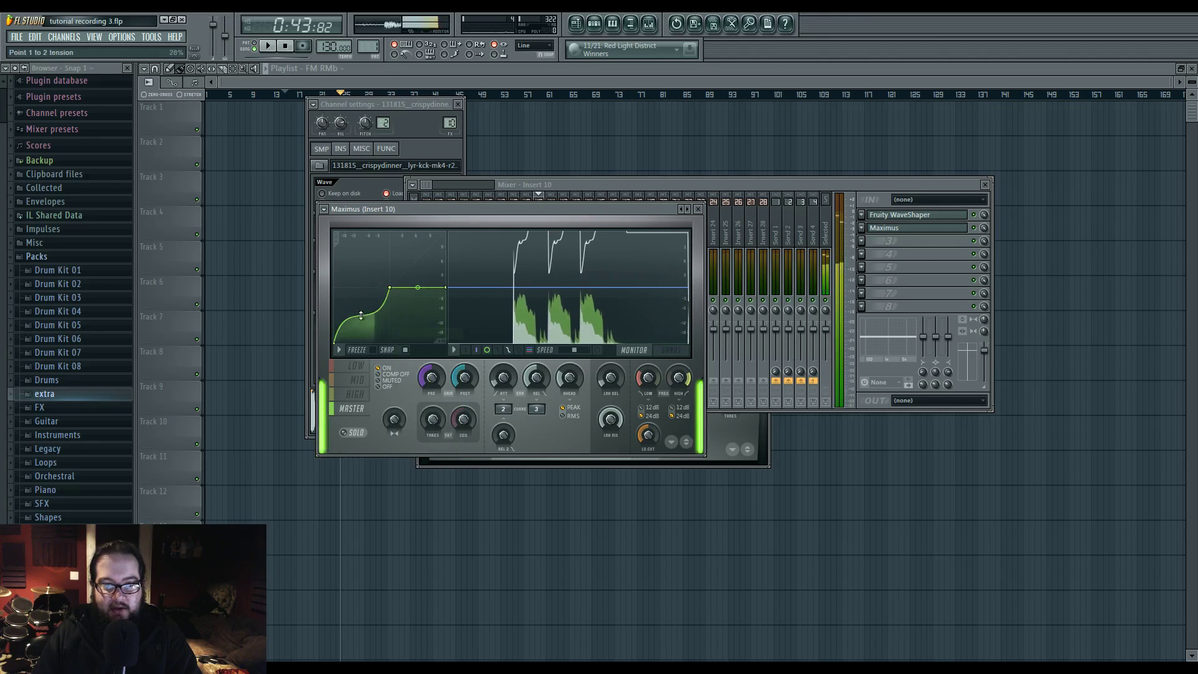
{"action": "right_click", "coordinate": [361, 315]}
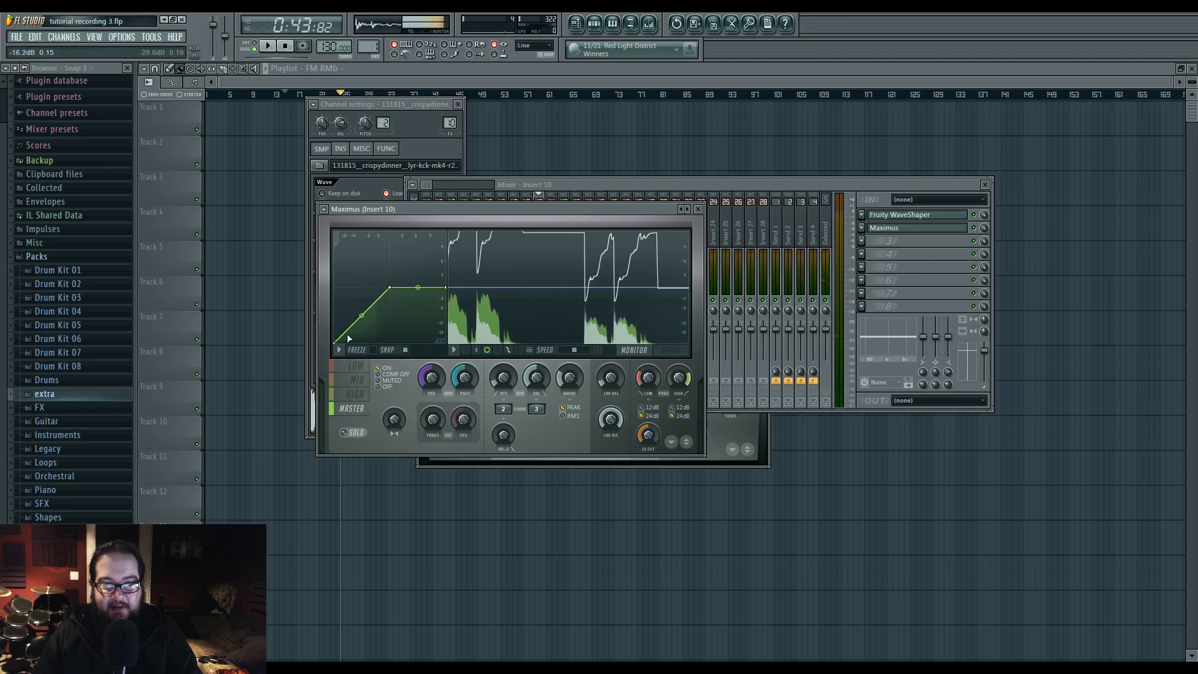
{"action": "left_click_drag", "start_coordinate": [335, 342], "coordinate": [337, 316]}
Reopen the Fruity WaveShaper on Insert 10 and reduce the number of steps in its staircase curve
{"action": "left_click", "coordinate": [910, 216]}
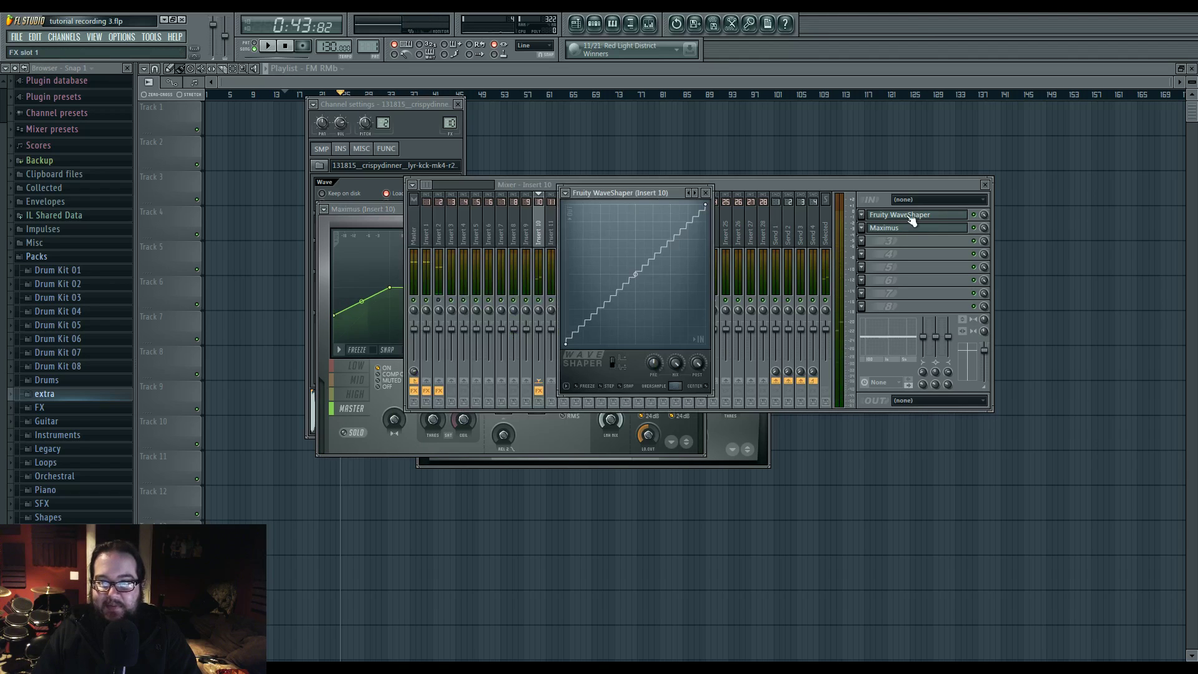
{"action": "left_click_drag", "start_coordinate": [635, 274], "coordinate": [635, 286]}
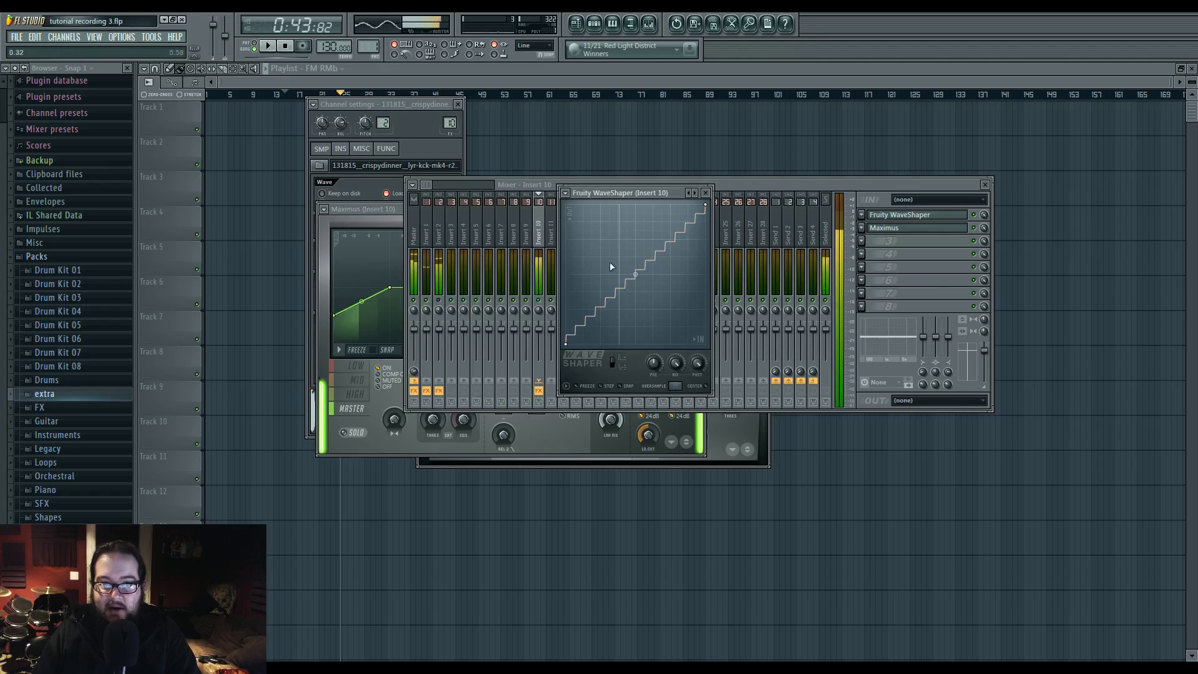
Set the kick channel's time stretching method to Auto, adjust its stretch multiplier and audition the result
{"action": "left_click", "coordinate": [409, 104]}
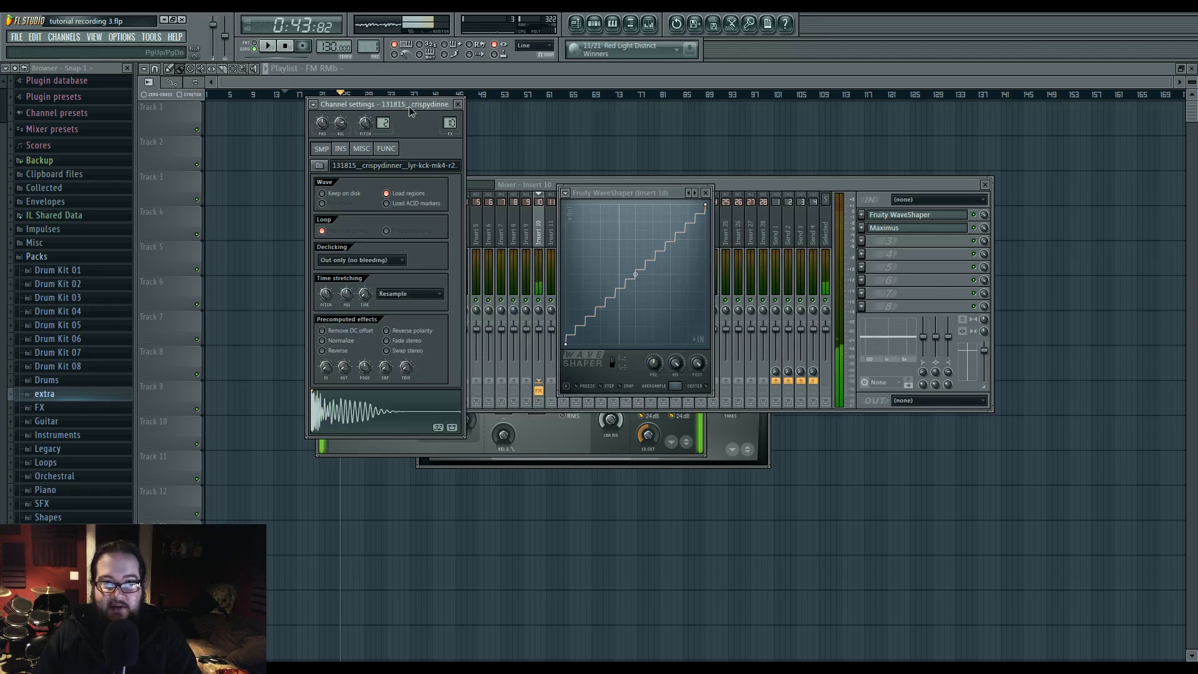
{"action": "left_click", "coordinate": [423, 293]}
{"action": "left_click", "coordinate": [409, 408]}
{"action": "left_click_drag", "start_coordinate": [349, 294], "coordinate": [349, 287]}
{"action": "key", "text": "z"}
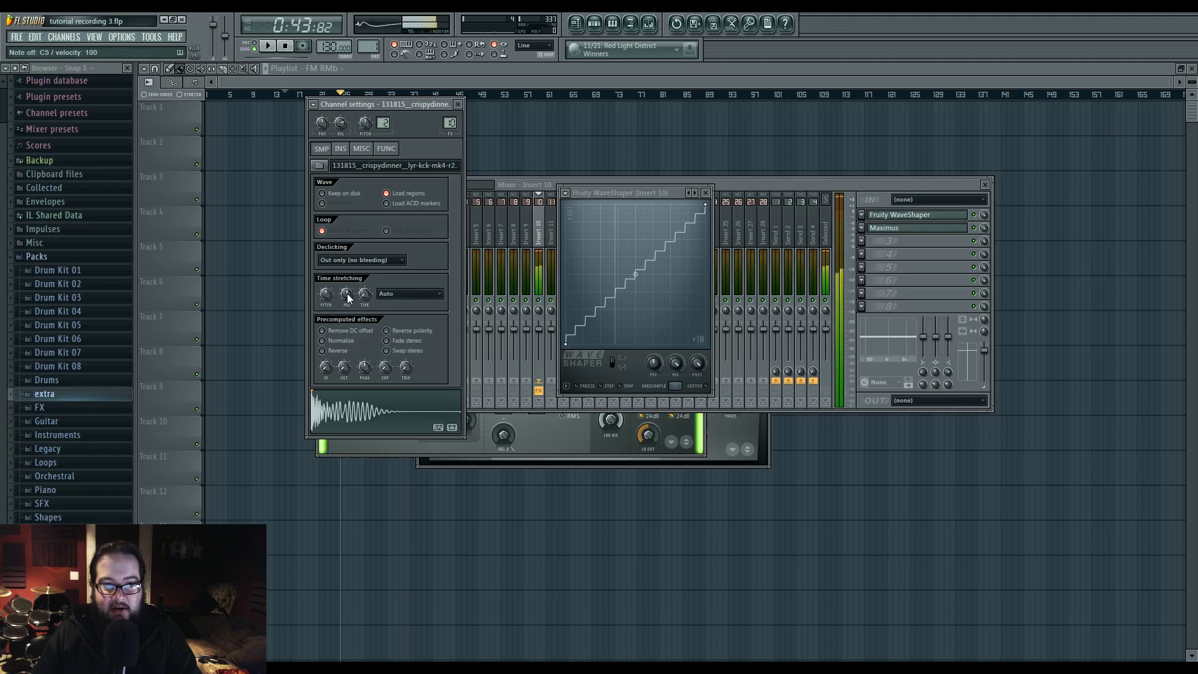
{"action": "key", "text": "z"}
Sweep the kick channel's pitch up and down and audition the kick
{"action": "left_click_drag", "start_coordinate": [365, 123], "coordinate": [365, 105]}
{"action": "mouse_move", "coordinate": [365, 123]}
{"action": "left_mouse_down"}
{"action": "mouse_move", "coordinate": [365, 102]}
{"action": "mouse_move", "coordinate": [369, 142]}
{"action": "left_mouse_up"}
{"action": "key", "text": "z"}
{"action": "key", "text": "z"}
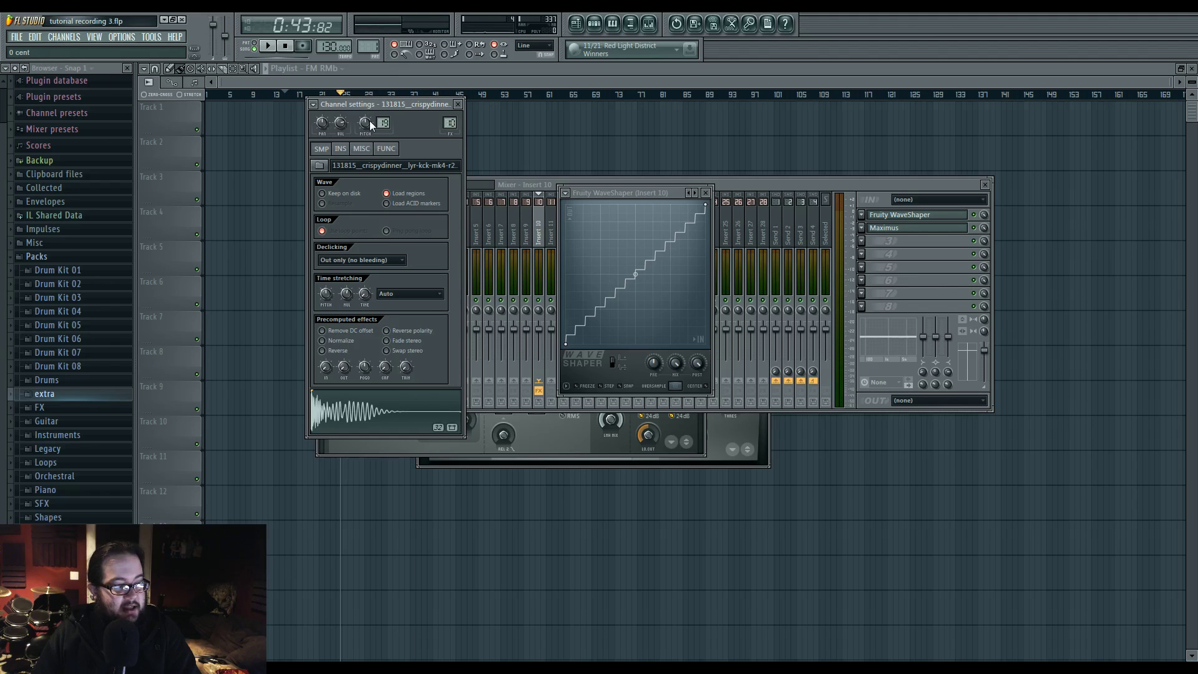
Check the shared stream page and its chat in Skype's full-screen view, then minimise Skype to return to FL Studio
{"action": "mouse_move", "coordinate": [250, 667]}
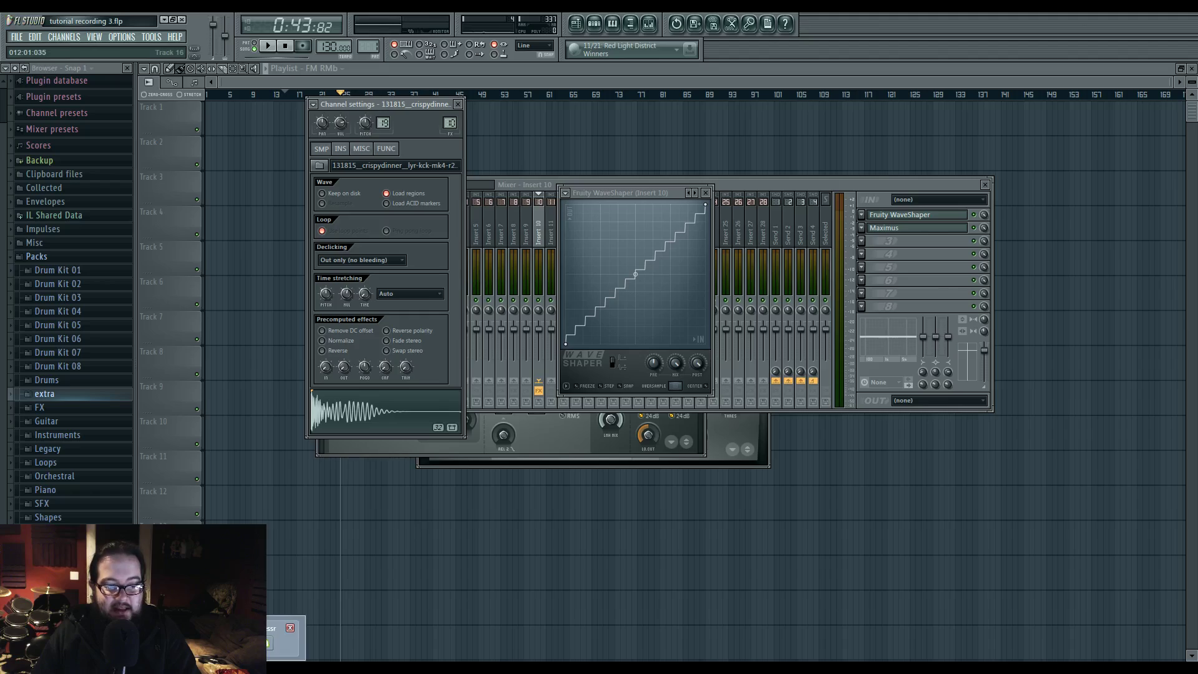
{"action": "left_click", "coordinate": [247, 640]}
{"action": "double_click", "coordinate": [463, 372]}
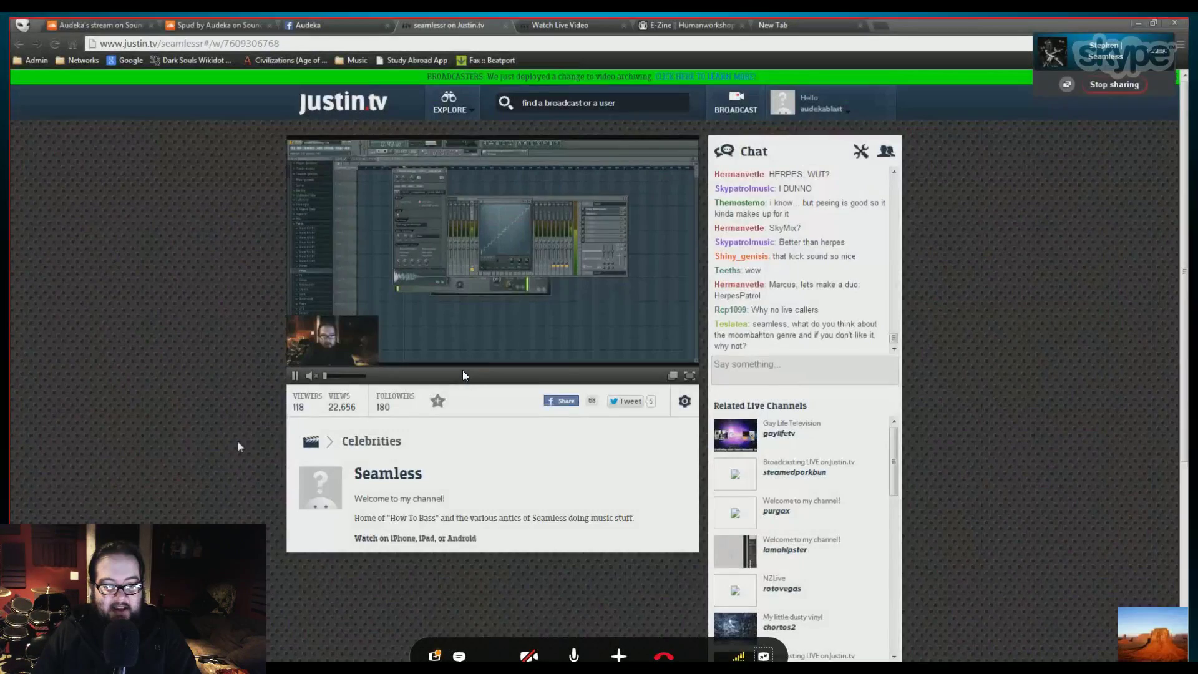
{"action": "double_click", "coordinate": [519, 374]}
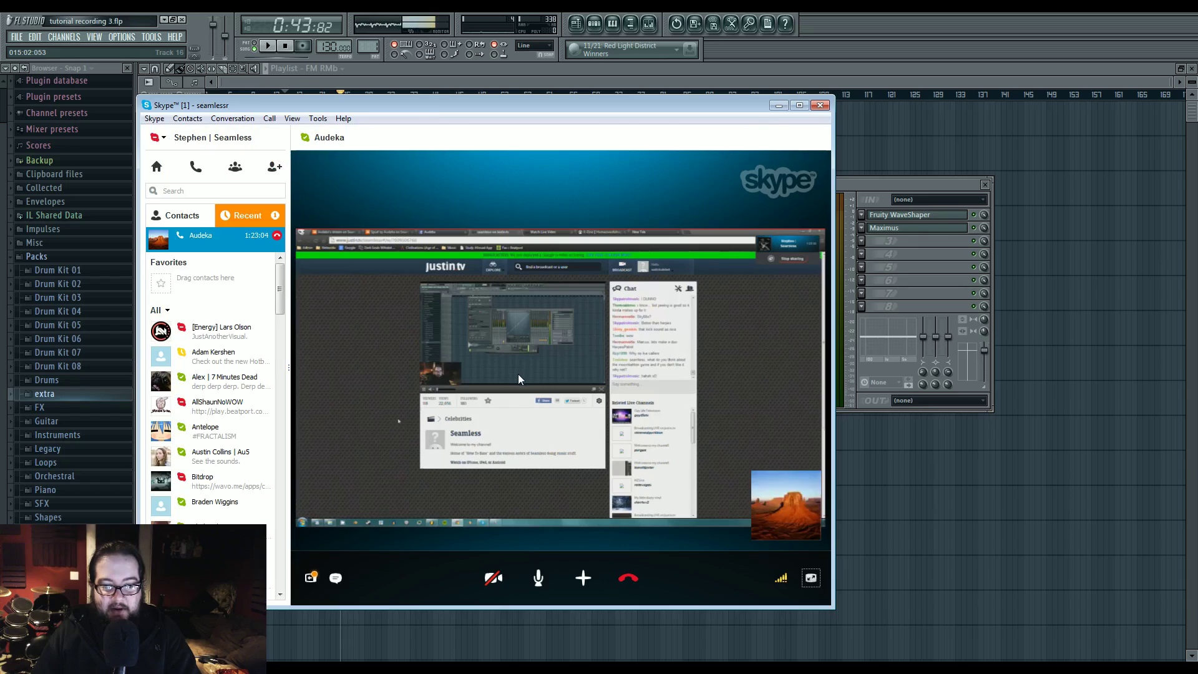
{"action": "left_click", "coordinate": [769, 107]}
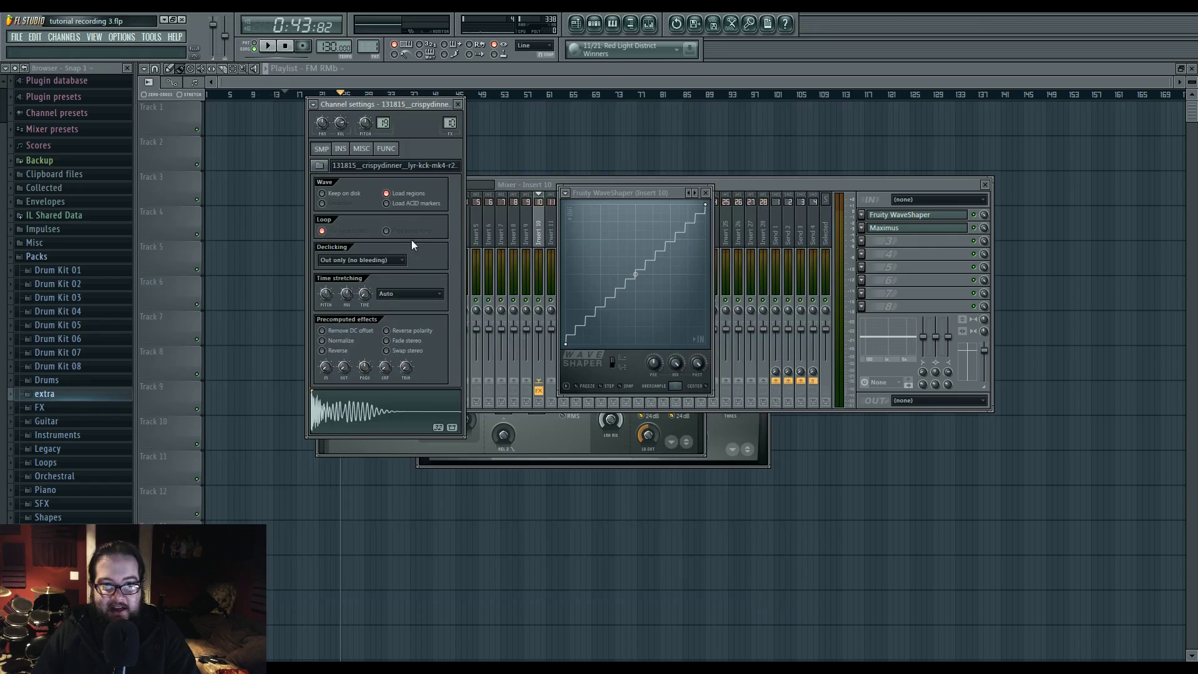
Reset the kick channel's pitch to 0 cents and turn the Fruity WaveShaper's staircase curve into a straight diagonal line
{"action": "mouse_move", "coordinate": [368, 121]}
{"action": "left_mouse_down"}
{"action": "mouse_move", "coordinate": [369, 141]}
{"action": "mouse_move", "coordinate": [370, 123]}
{"action": "left_mouse_up"}
{"action": "left_click", "coordinate": [370, 123], "text": "alt"}
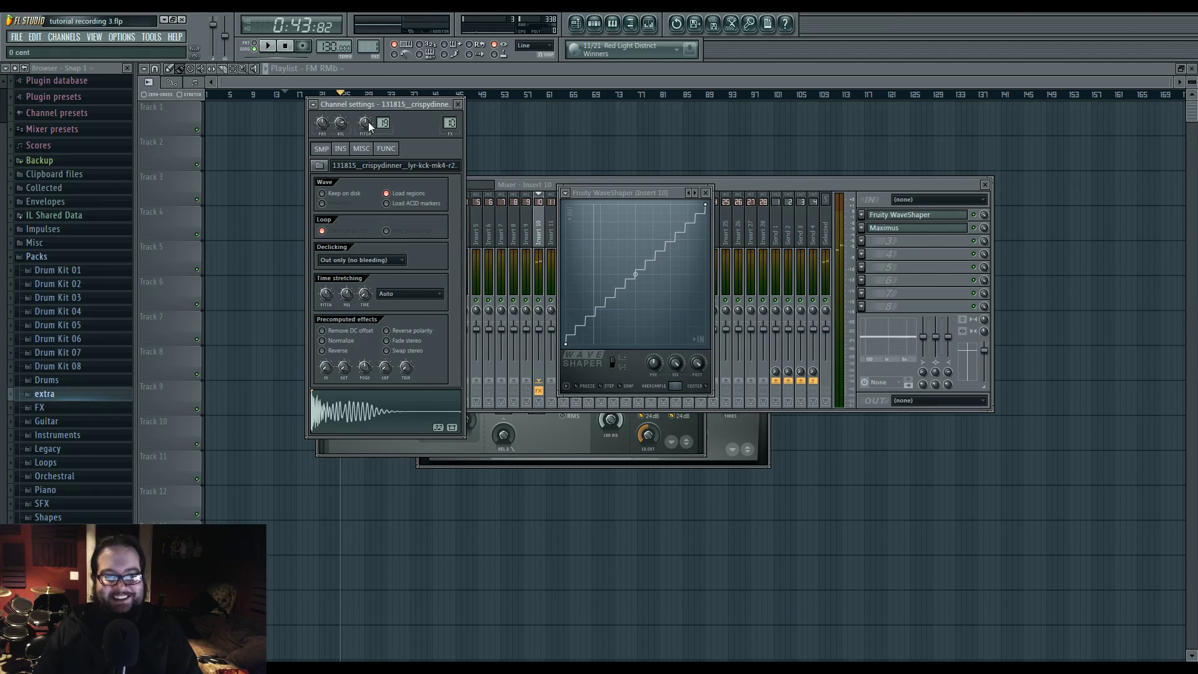
{"action": "left_click_drag", "start_coordinate": [635, 275], "coordinate": [635, 274]}
{"action": "key", "text": "q"}
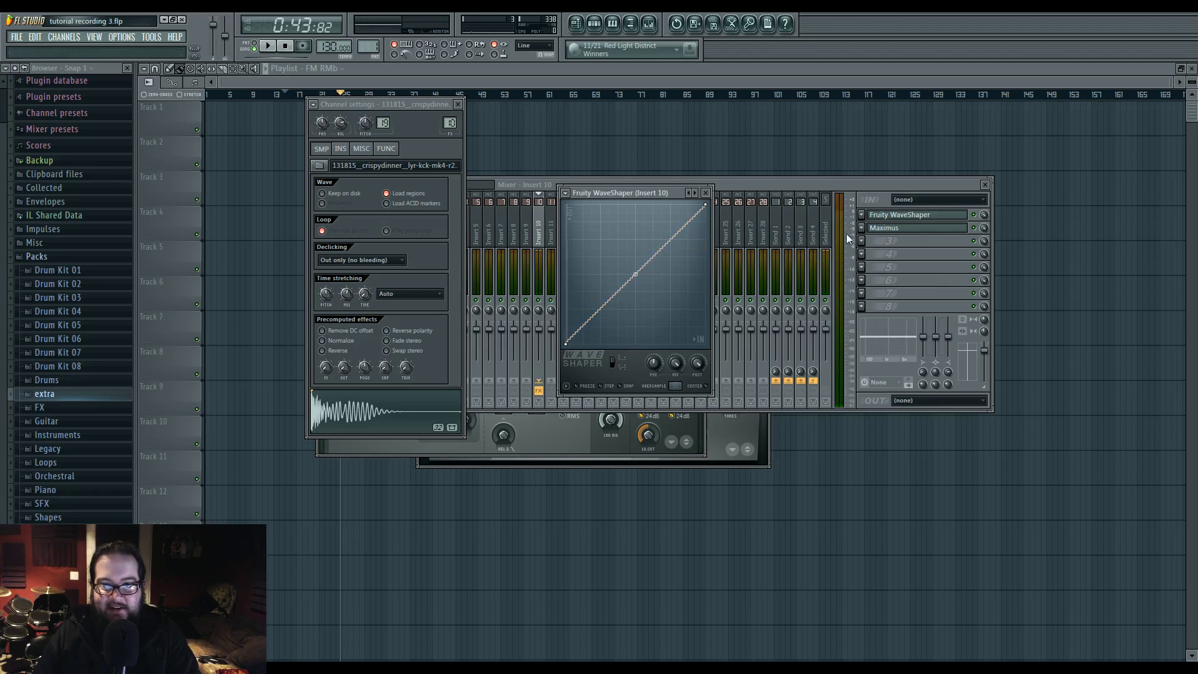
Insert a second Fruity WaveShaper in slot 2 ahead of Maximus on Insert 10 and bow its curve strongly upward
{"action": "left_click", "coordinate": [892, 239]}
{"action": "scroll", "coordinate": [871, 229], "scroll_direction": "down", "scroll_amount": 1}
{"action": "left_click", "coordinate": [862, 228]}
{"action": "mouse_move", "coordinate": [892, 241]}
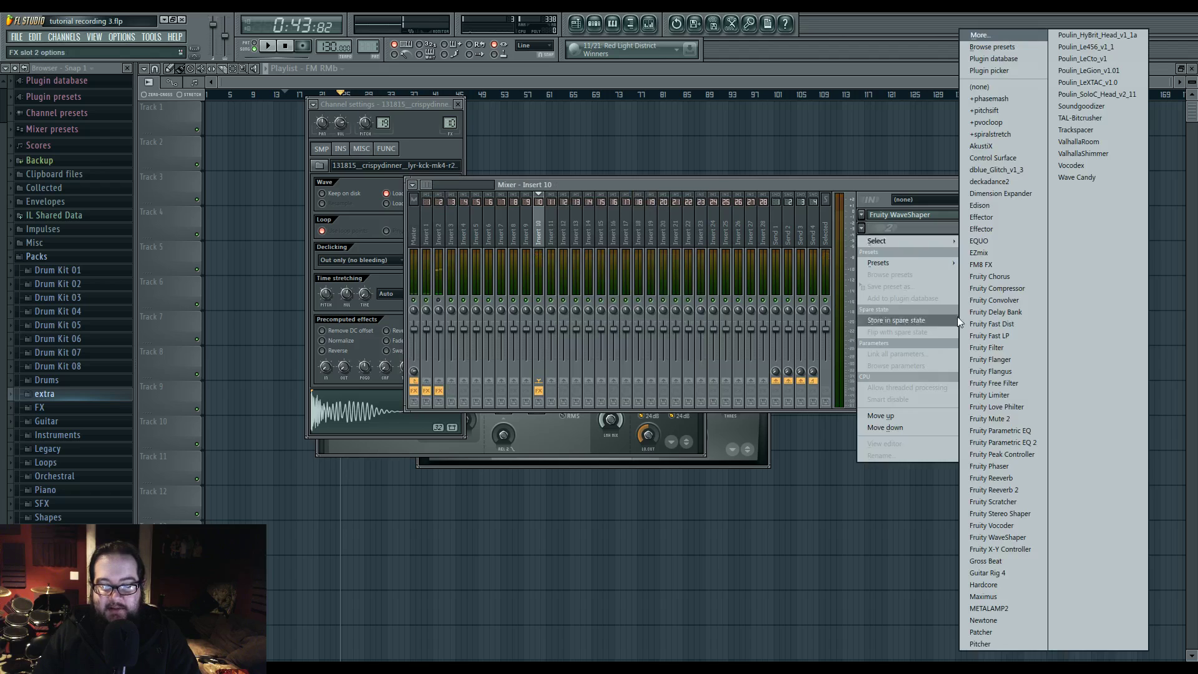
{"action": "left_click", "coordinate": [1003, 538]}
{"action": "left_click_drag", "start_coordinate": [287, 293], "coordinate": [287, 234]}
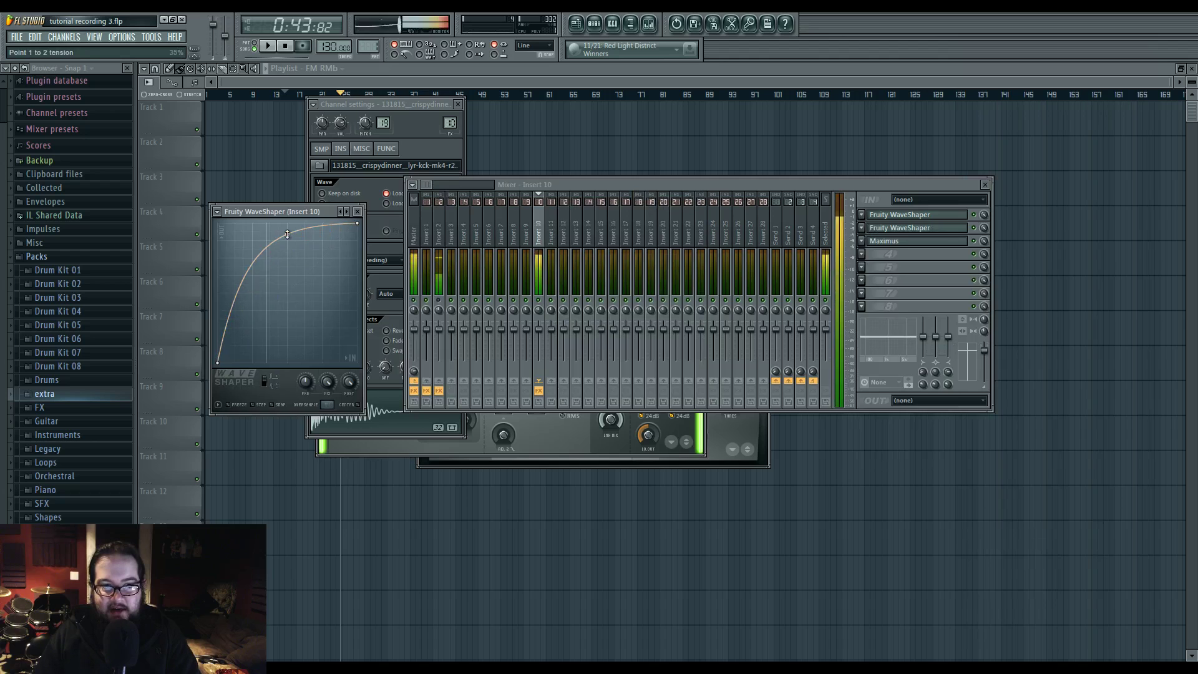
{"action": "left_click", "coordinate": [949, 229]}
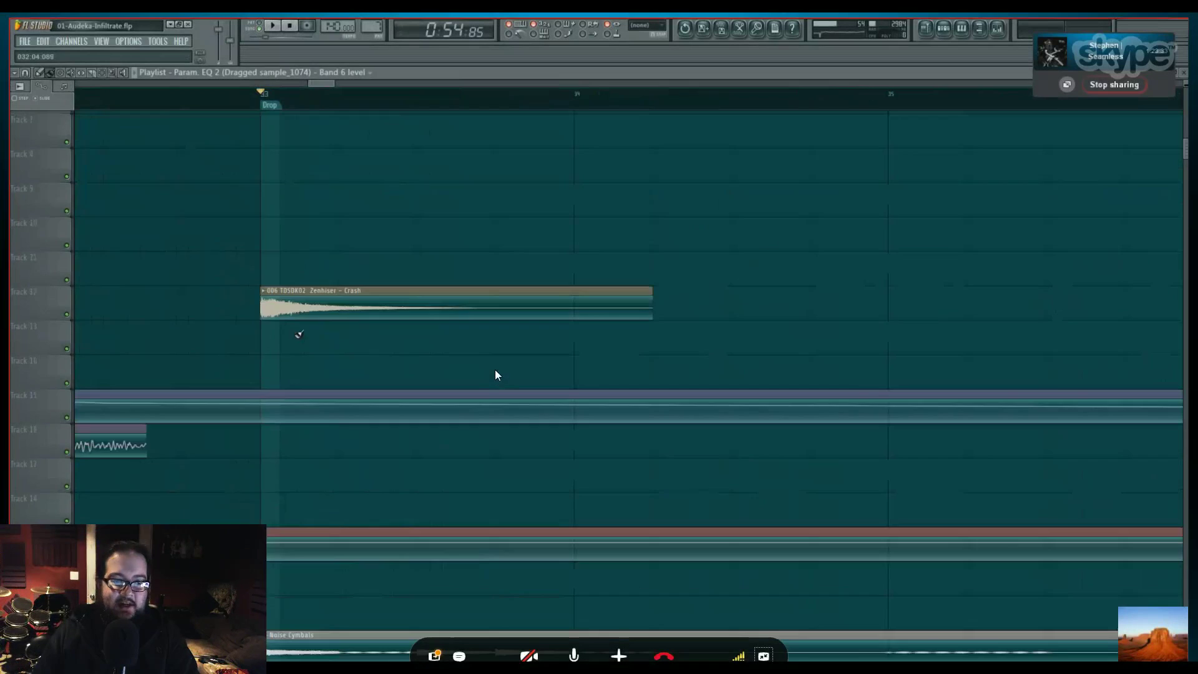
Look over the tracks of the shared Audeka Infiltrate playlist between the Drop and Perc Breakdown markers in Skype's full-screen view
{"action": "scroll", "coordinate": [299, 318], "scroll_direction": "down", "scroll_amount": 6}
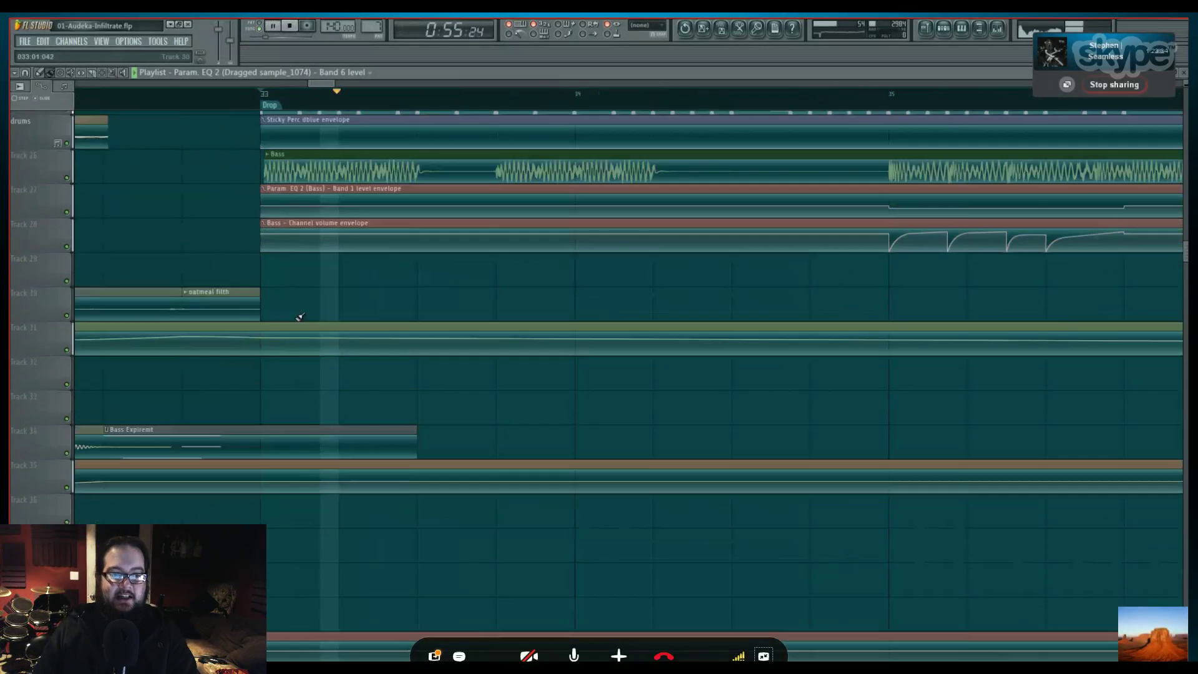
{"action": "scroll", "coordinate": [300, 307], "scroll_direction": "up", "scroll_amount": 3}
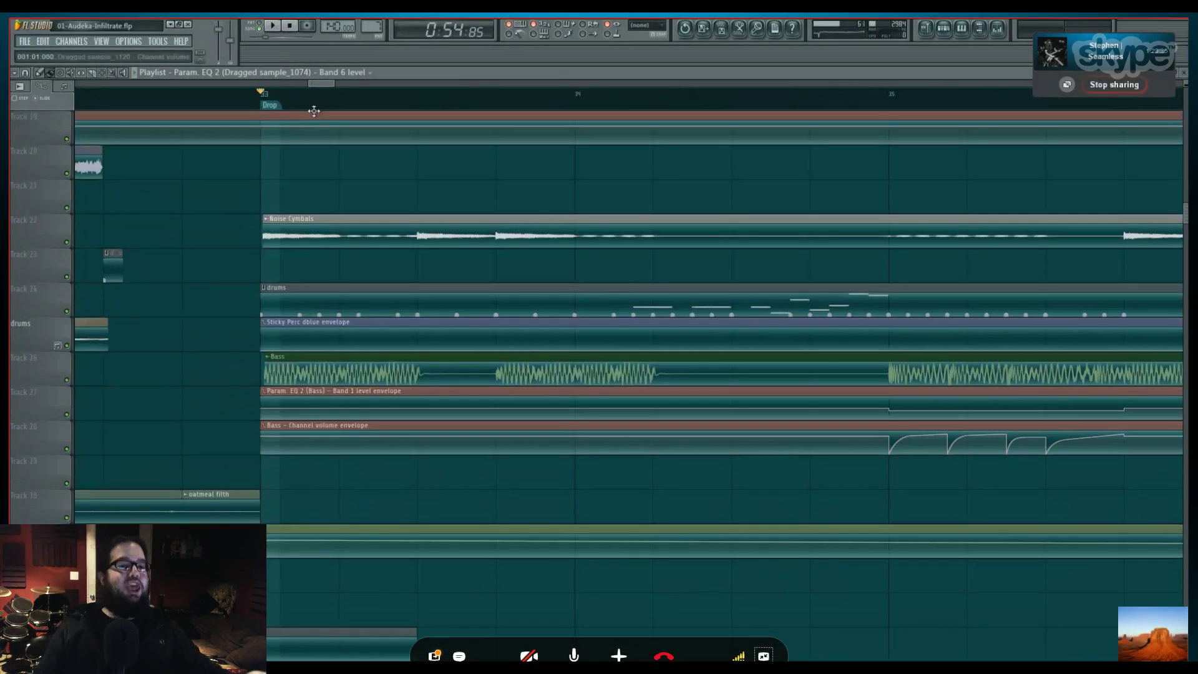
{"action": "scroll", "coordinate": [314, 109], "scroll_direction": "down", "scroll_amount": 3}
{"action": "scroll", "coordinate": [315, 109], "scroll_direction": "down", "scroll_amount": 3}
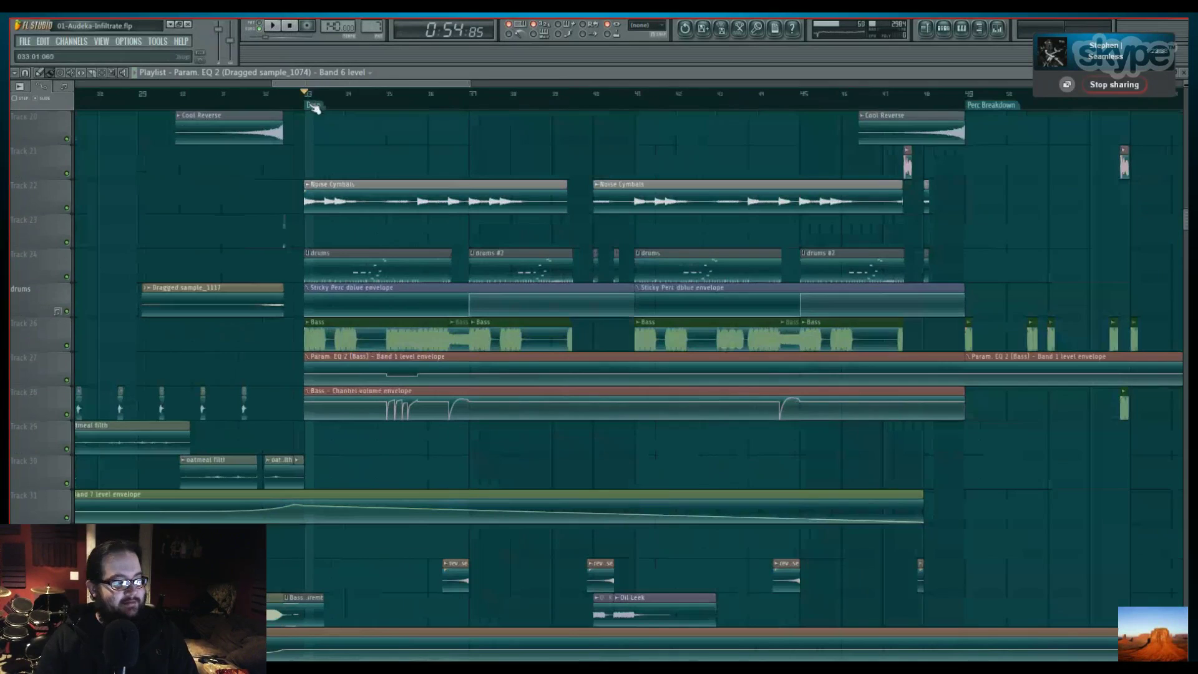
{"action": "scroll", "coordinate": [327, 293], "scroll_direction": "down", "scroll_amount": 3}
{"action": "scroll", "coordinate": [325, 284], "scroll_direction": "down", "scroll_amount": 5}
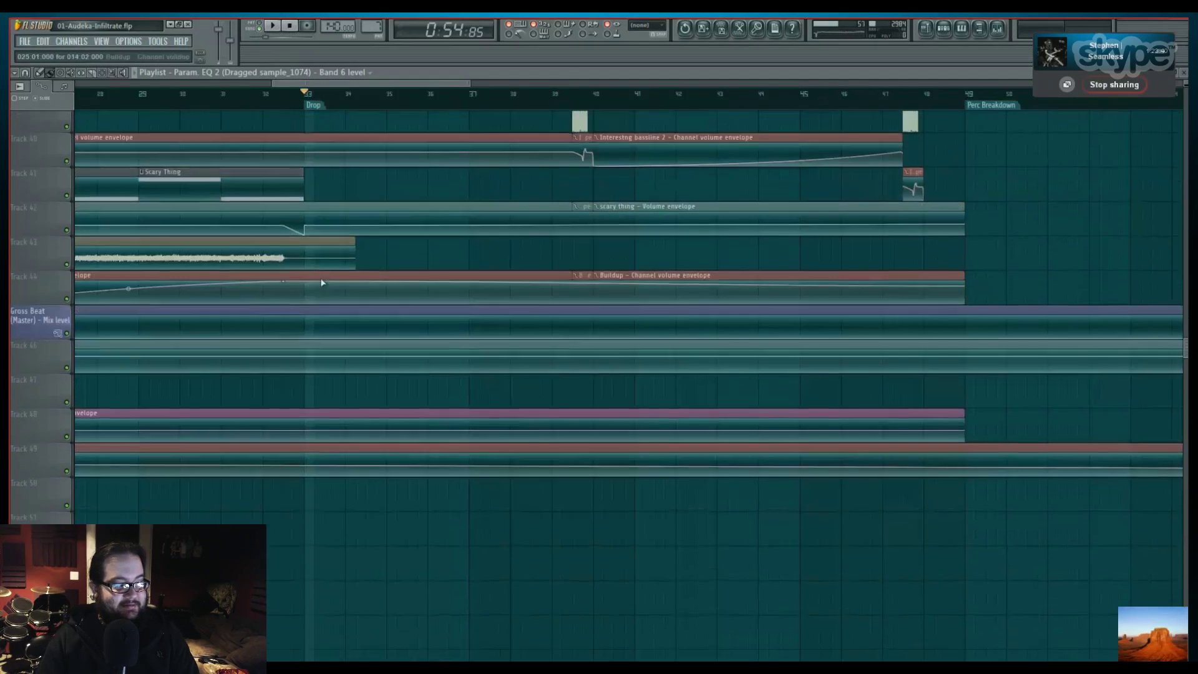
{"action": "scroll", "coordinate": [329, 275], "scroll_direction": "up", "scroll_amount": 10}
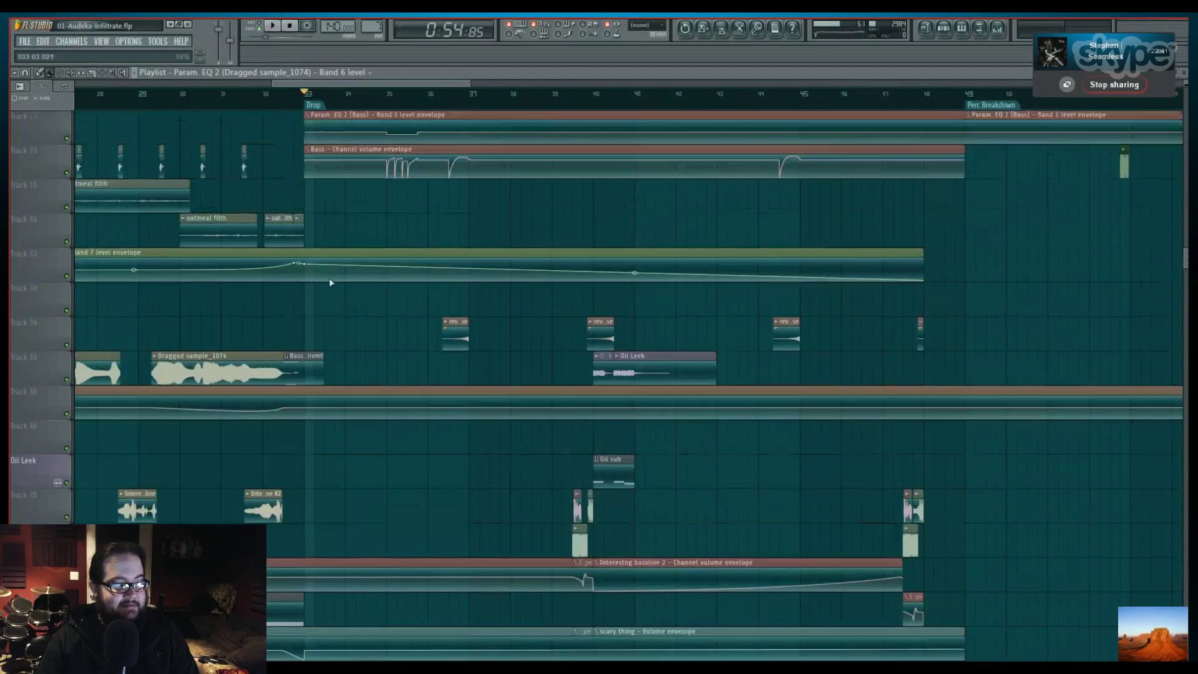
{"action": "scroll", "coordinate": [369, 281], "scroll_direction": "up", "scroll_amount": 8}
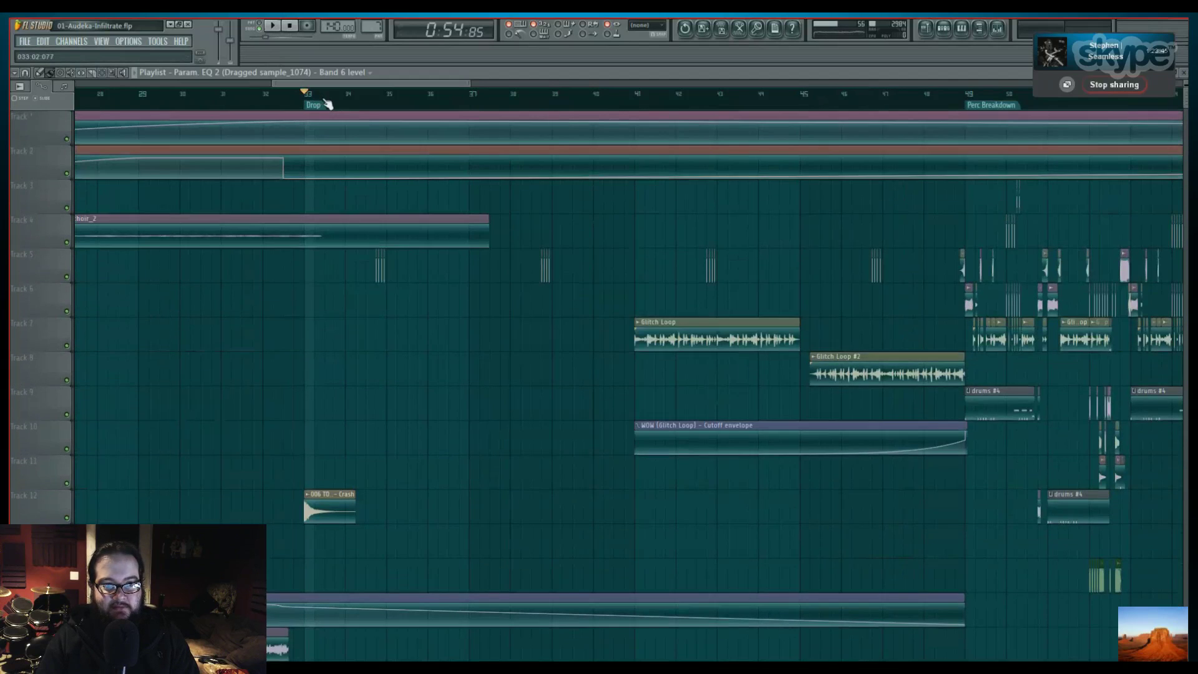
Examine closely how the crash, noise cymbals, drums and bass clips line up at the start of the Drop
{"action": "scroll", "coordinate": [328, 104], "scroll_direction": "up", "scroll_amount": 5}
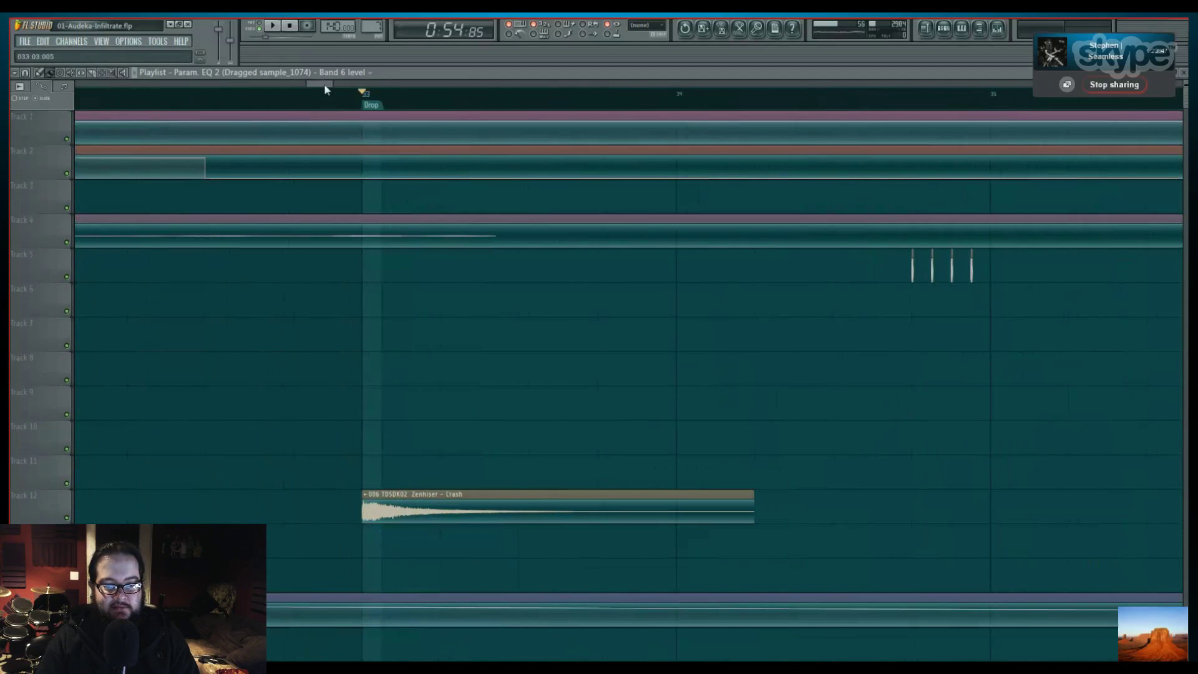
{"action": "scroll", "coordinate": [325, 89], "scroll_direction": "right", "scroll_amount": 2}
{"action": "scroll", "coordinate": [275, 108], "scroll_direction": "up", "scroll_amount": 3}
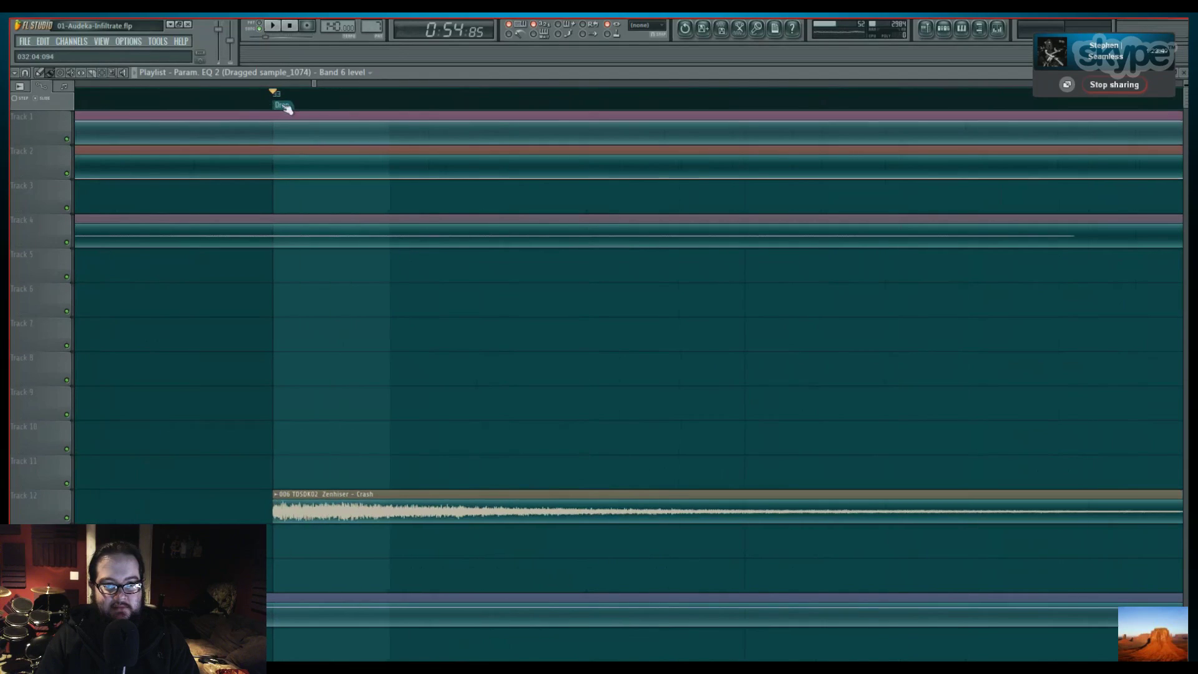
{"action": "scroll", "coordinate": [284, 108], "scroll_direction": "down", "scroll_amount": 7}
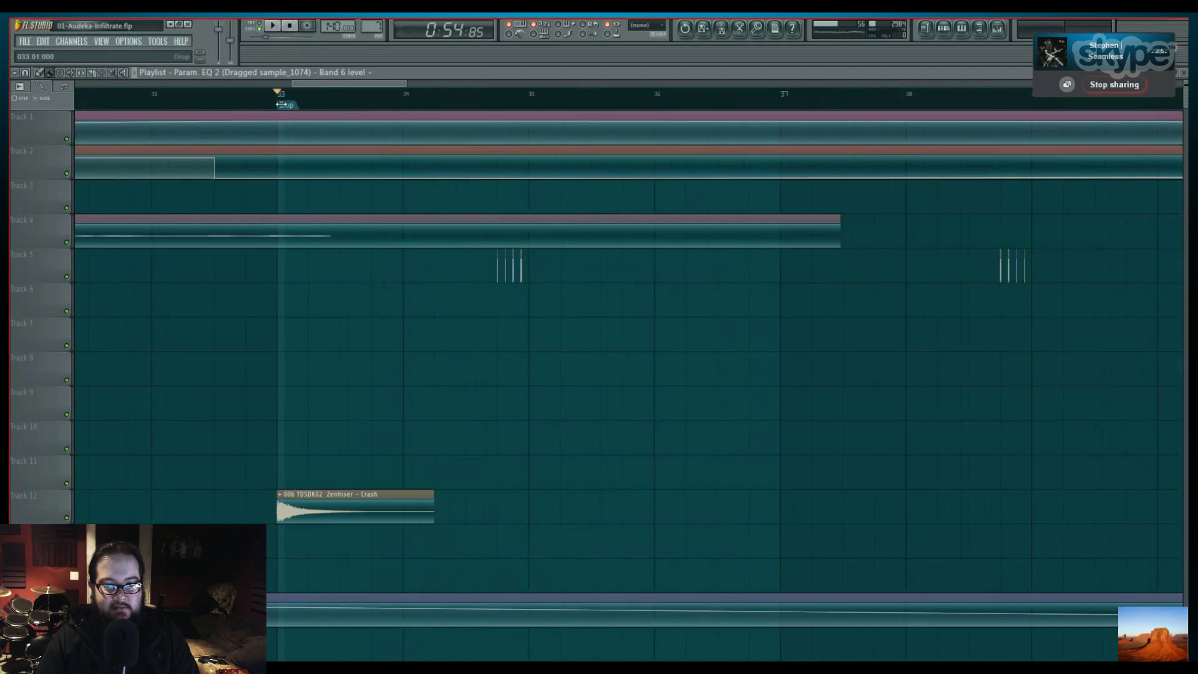
{"action": "scroll", "coordinate": [282, 103], "scroll_direction": "down", "scroll_amount": 2}
{"action": "scroll", "coordinate": [282, 103], "scroll_direction": "up", "scroll_amount": 8}
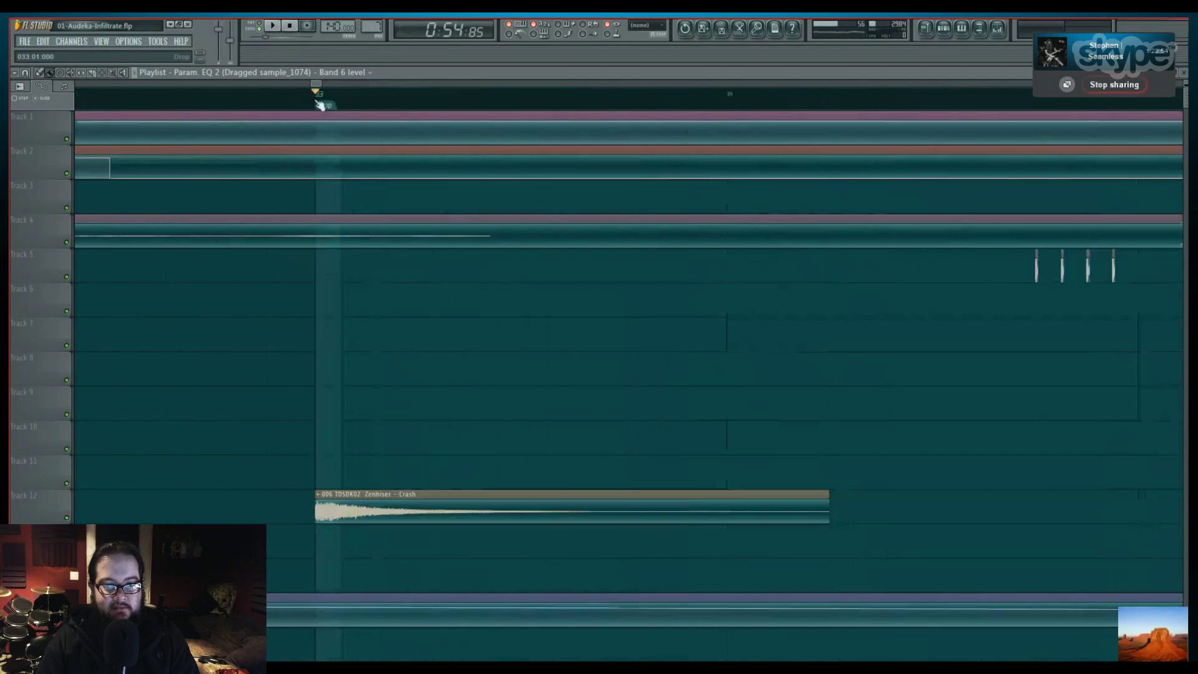
{"action": "scroll", "coordinate": [411, 374], "scroll_direction": "down", "scroll_amount": 6}
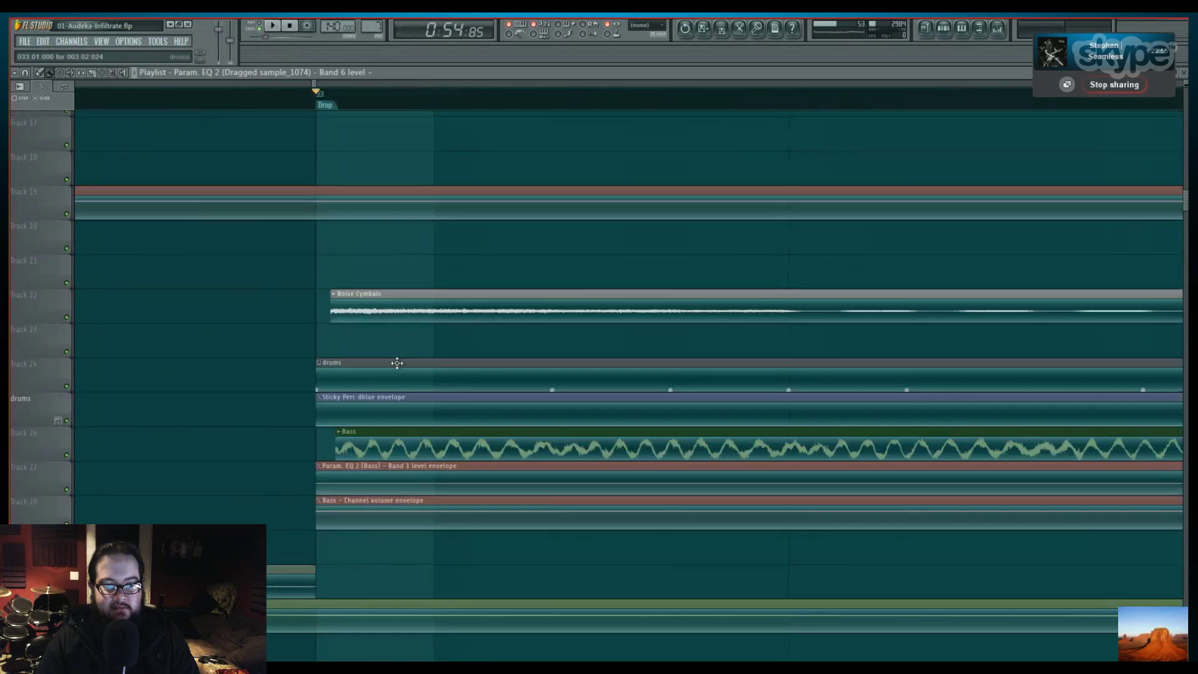
{"action": "scroll", "coordinate": [399, 368], "scroll_direction": "down", "scroll_amount": 3}
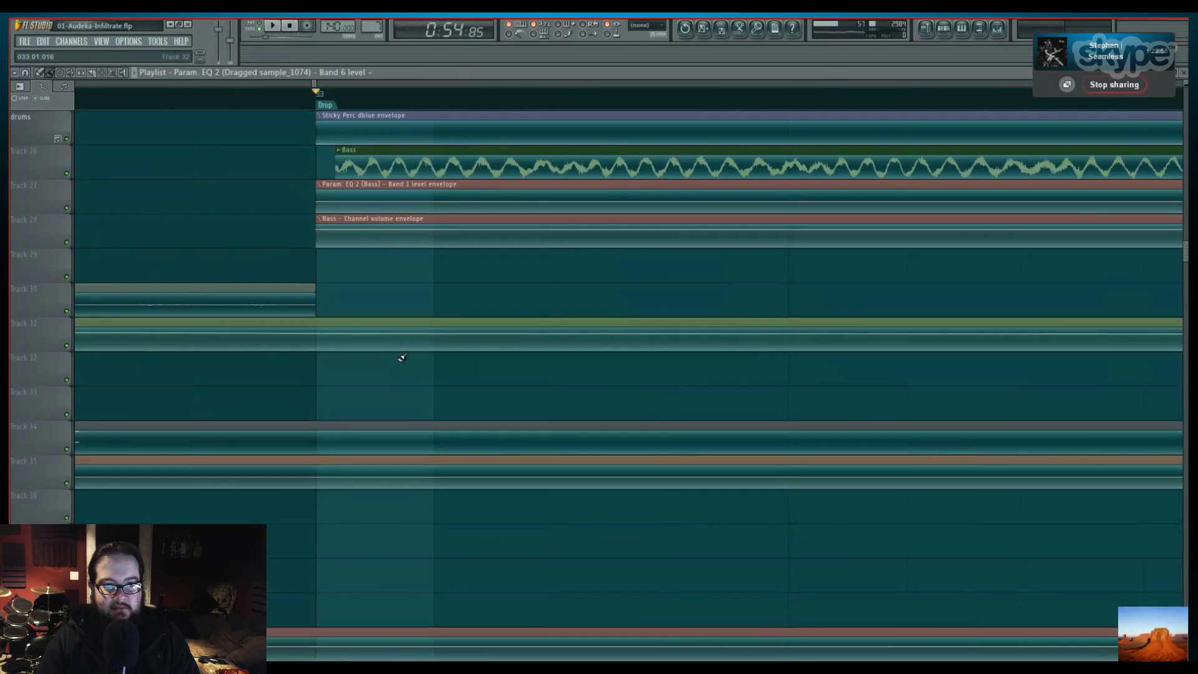
{"action": "scroll", "coordinate": [402, 358], "scroll_direction": "up", "scroll_amount": 1}
{"action": "scroll", "coordinate": [403, 357], "scroll_direction": "up", "scroll_amount": 5}
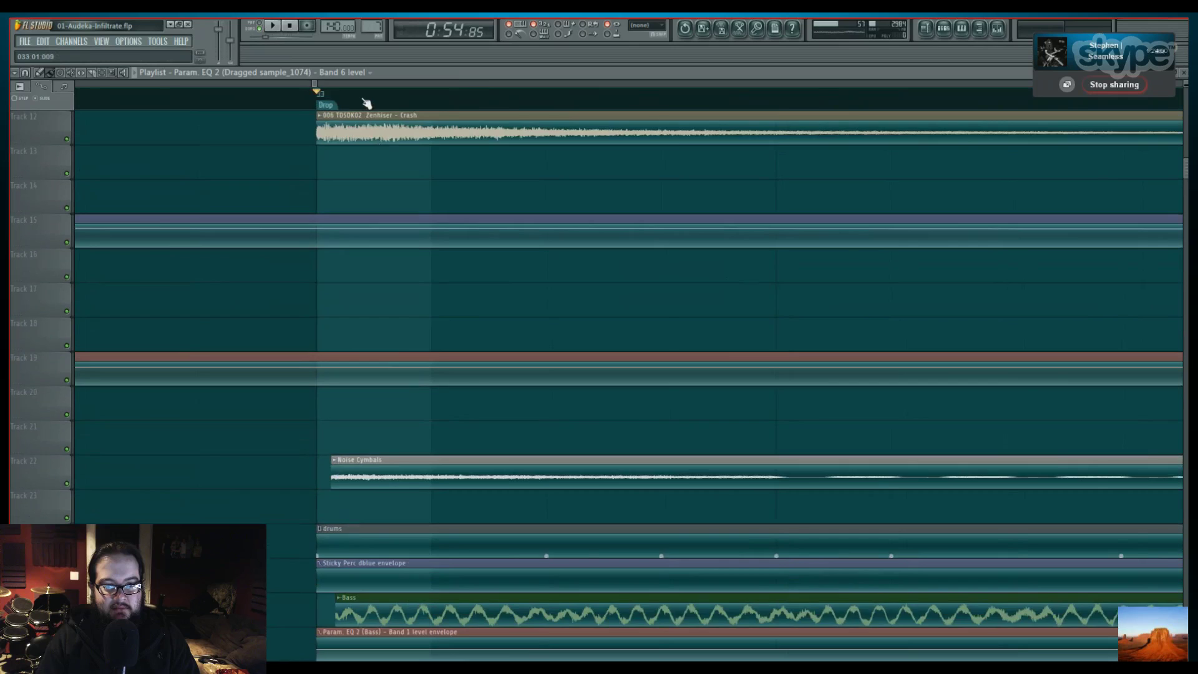
{"action": "scroll", "coordinate": [364, 106], "scroll_direction": "down", "scroll_amount": 4}
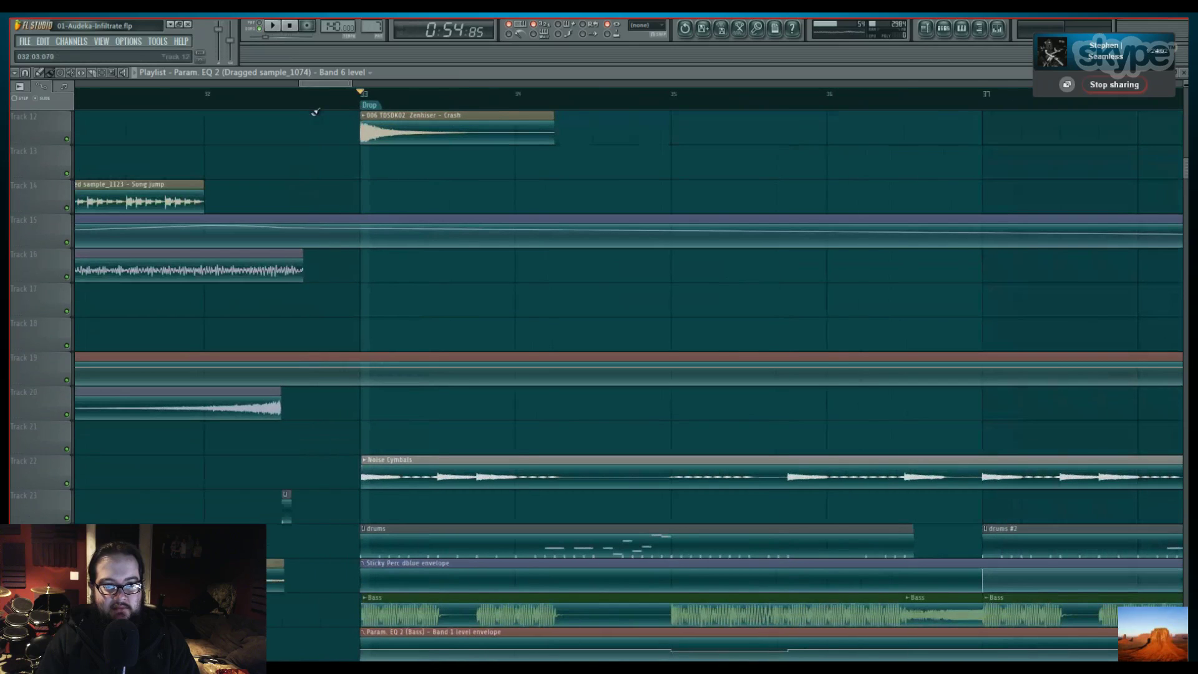
Play the Infiltrate arrangement from the Drop marker, stop it, and review the drums and bass tracks
{"action": "key", "text": "space"}
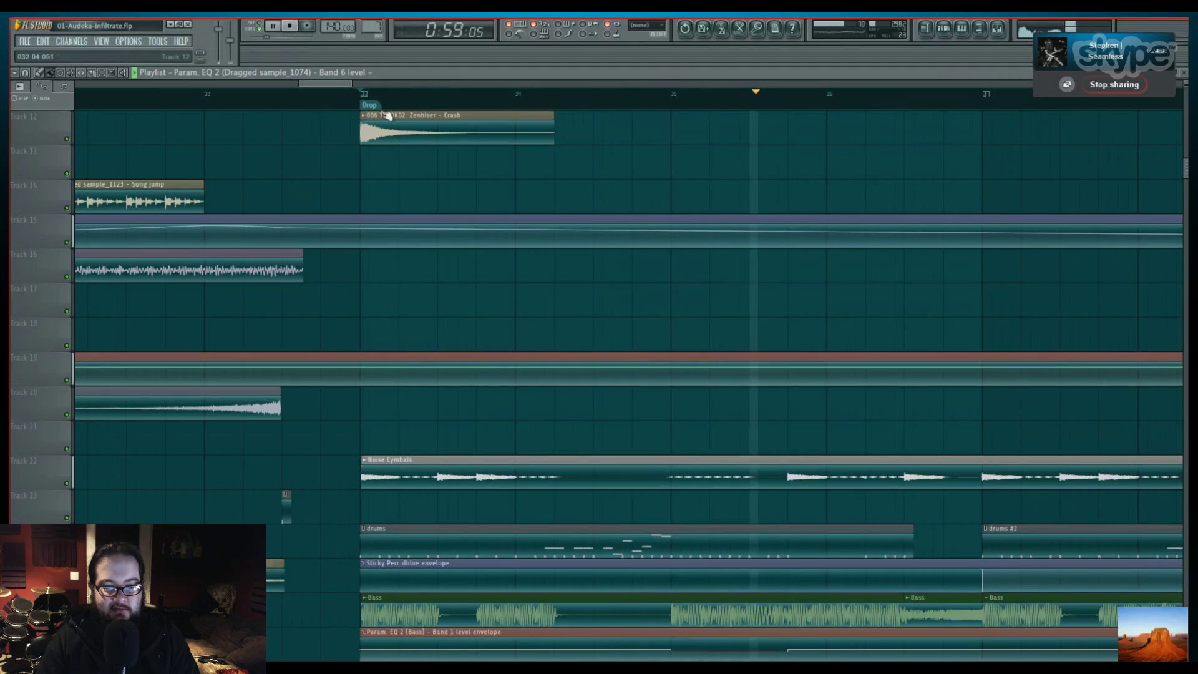
{"action": "scroll", "coordinate": [379, 94], "scroll_direction": "down", "scroll_amount": 3}
{"action": "scroll", "coordinate": [437, 99], "scroll_direction": "right", "scroll_amount": 3}
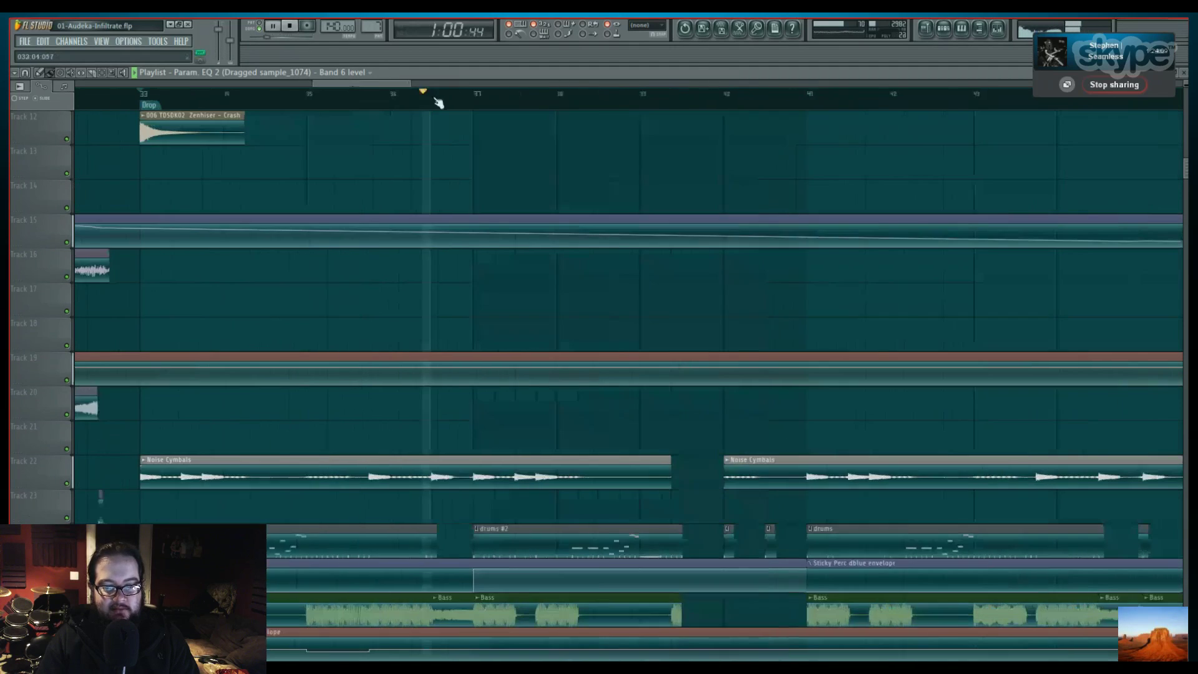
{"action": "scroll", "coordinate": [552, 160], "scroll_direction": "down", "scroll_amount": 5}
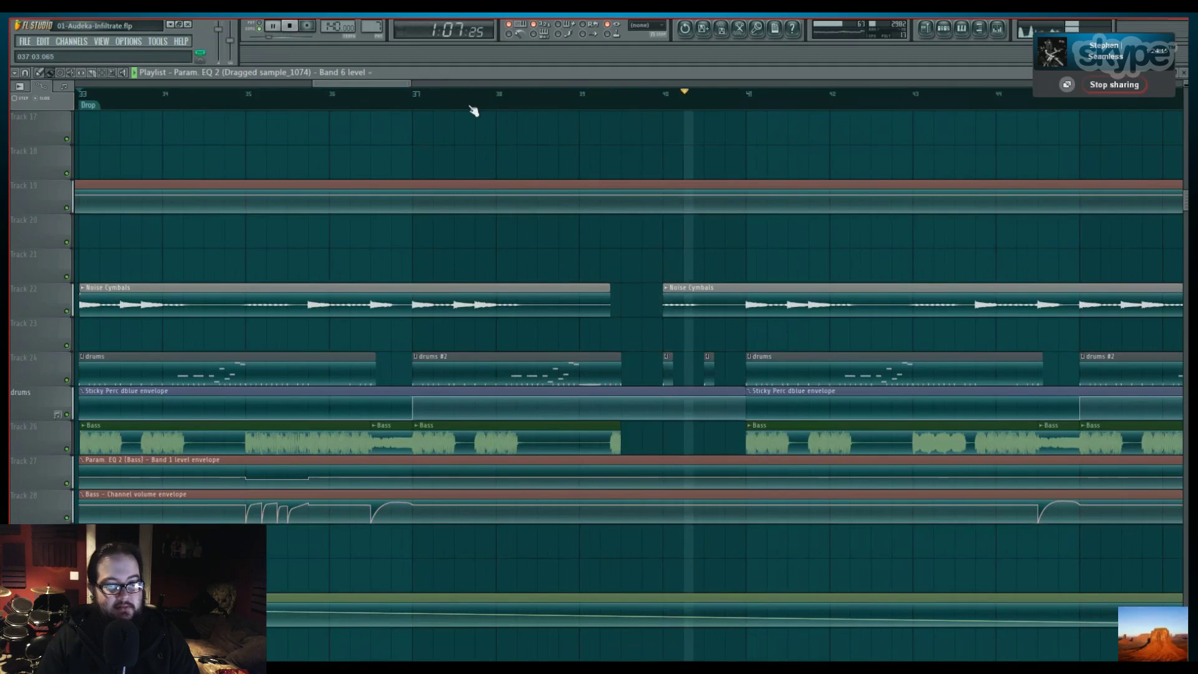
{"action": "key", "text": "space"}
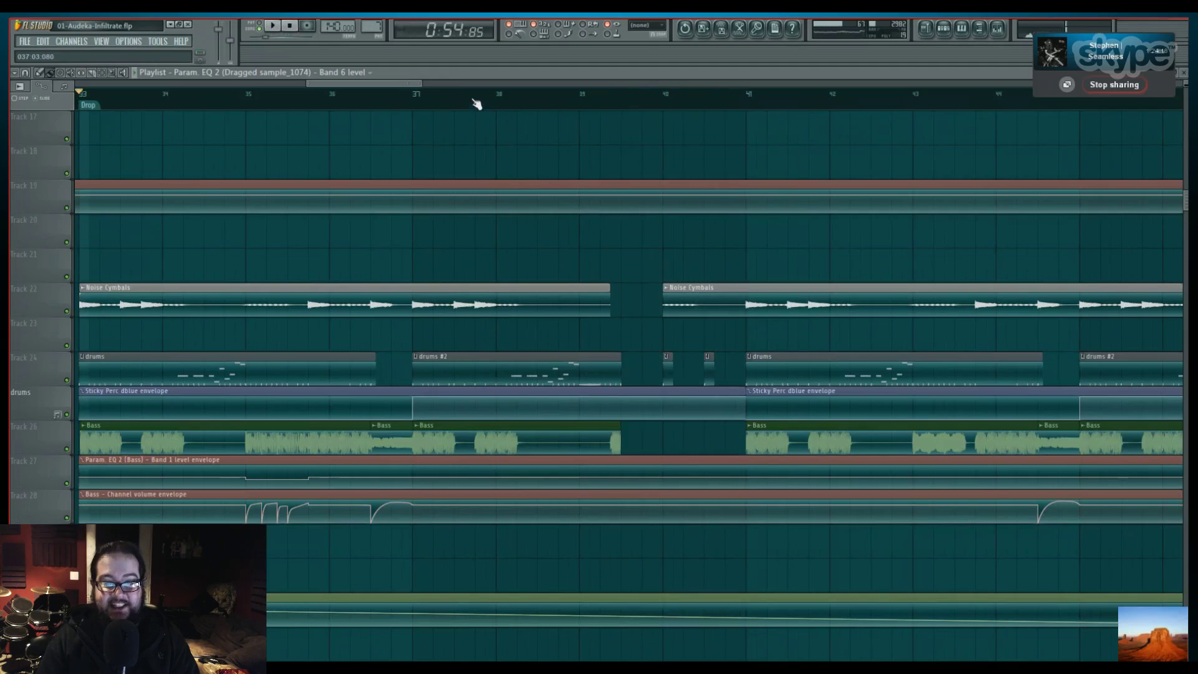
{"action": "scroll", "coordinate": [465, 98], "scroll_direction": "down", "scroll_amount": 3}
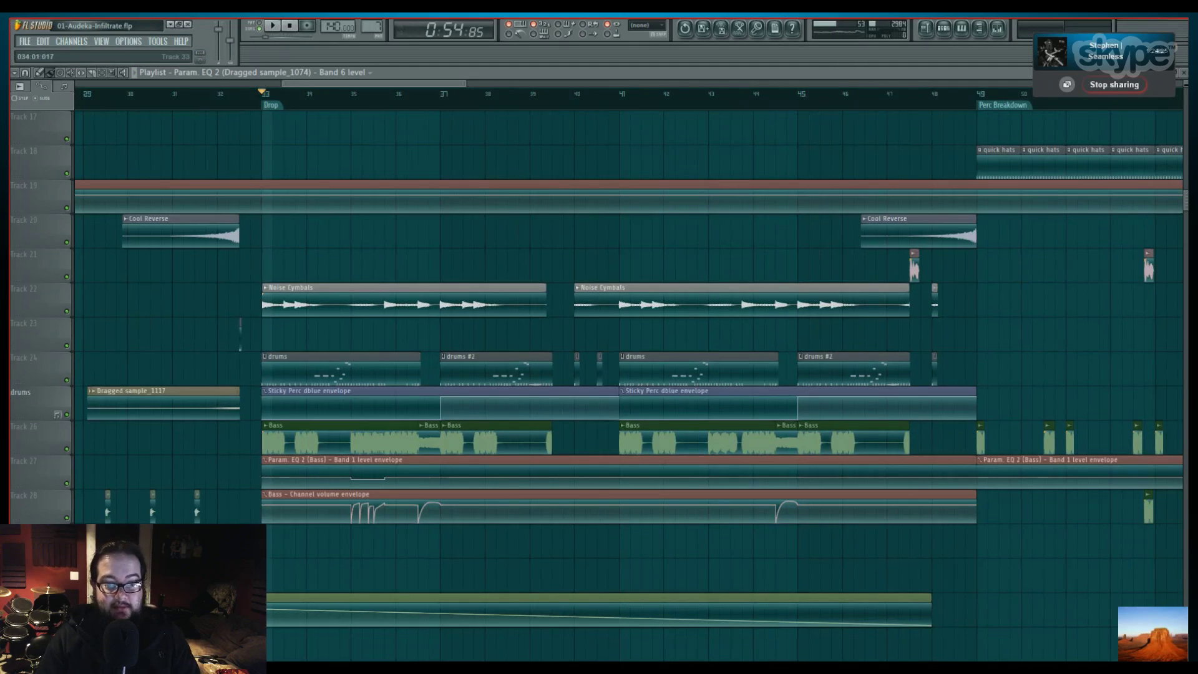
{"action": "scroll", "coordinate": [265, 95], "scroll_direction": "up", "scroll_amount": 5}
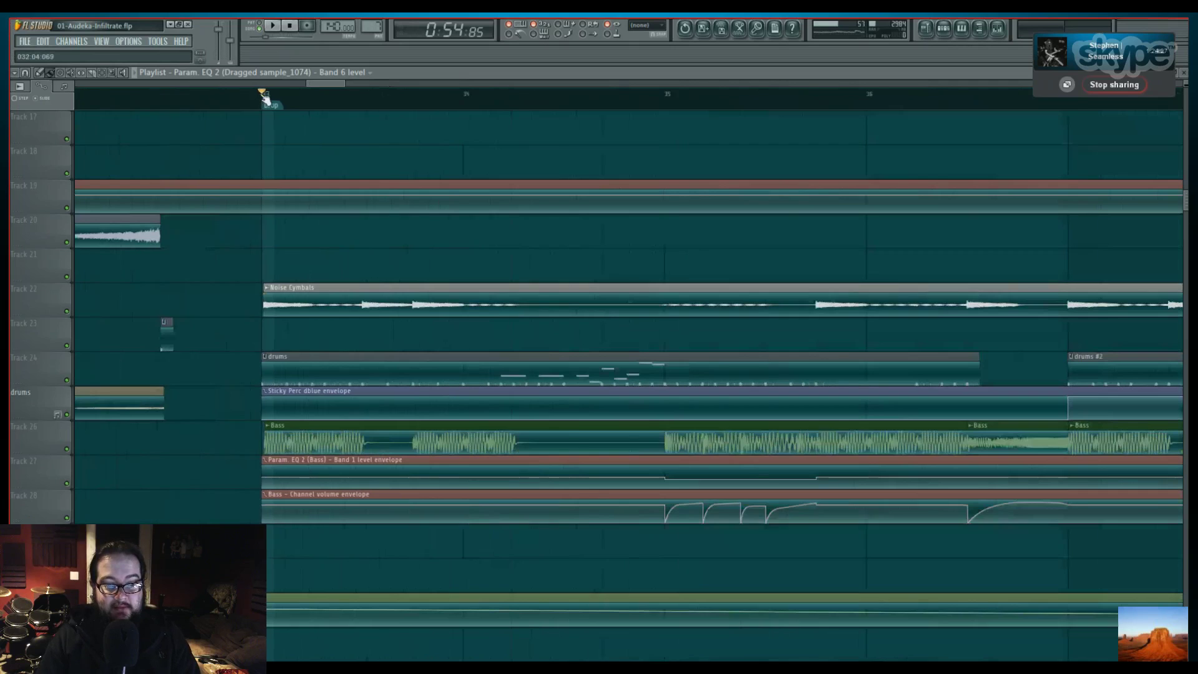
{"action": "scroll", "coordinate": [267, 100], "scroll_direction": "up", "scroll_amount": 1}
{"action": "scroll", "coordinate": [307, 269], "scroll_direction": "down", "scroll_amount": 2}
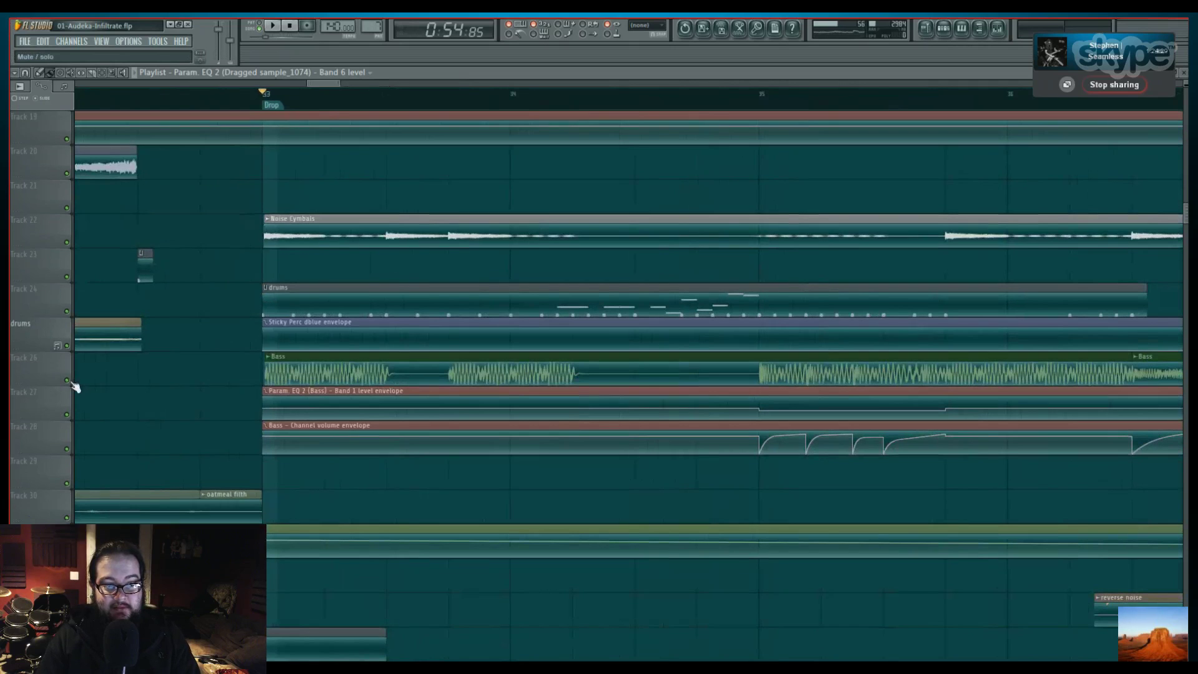
Switch to Chrome and open Audeka's SoundCloud profile from the Spud track page to browse its tracks
{"action": "key", "text": "alt+Tab"}
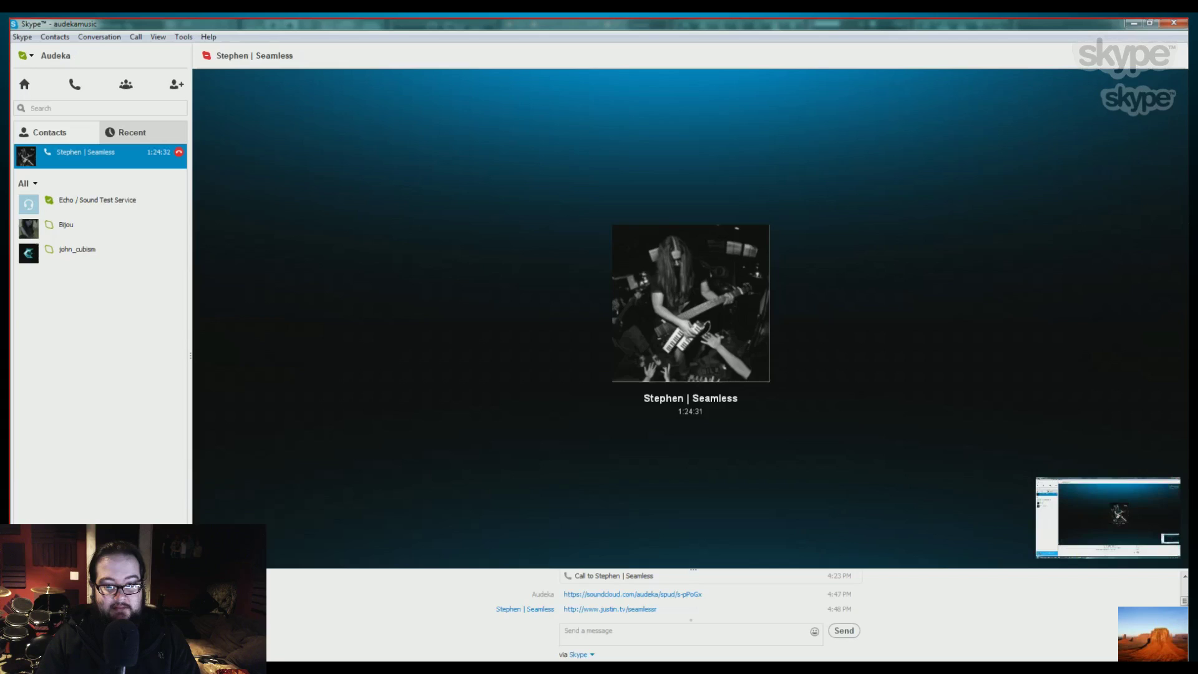
{"action": "key", "text": "alt+Tab"}
{"action": "key", "text": "alt+Tab"}
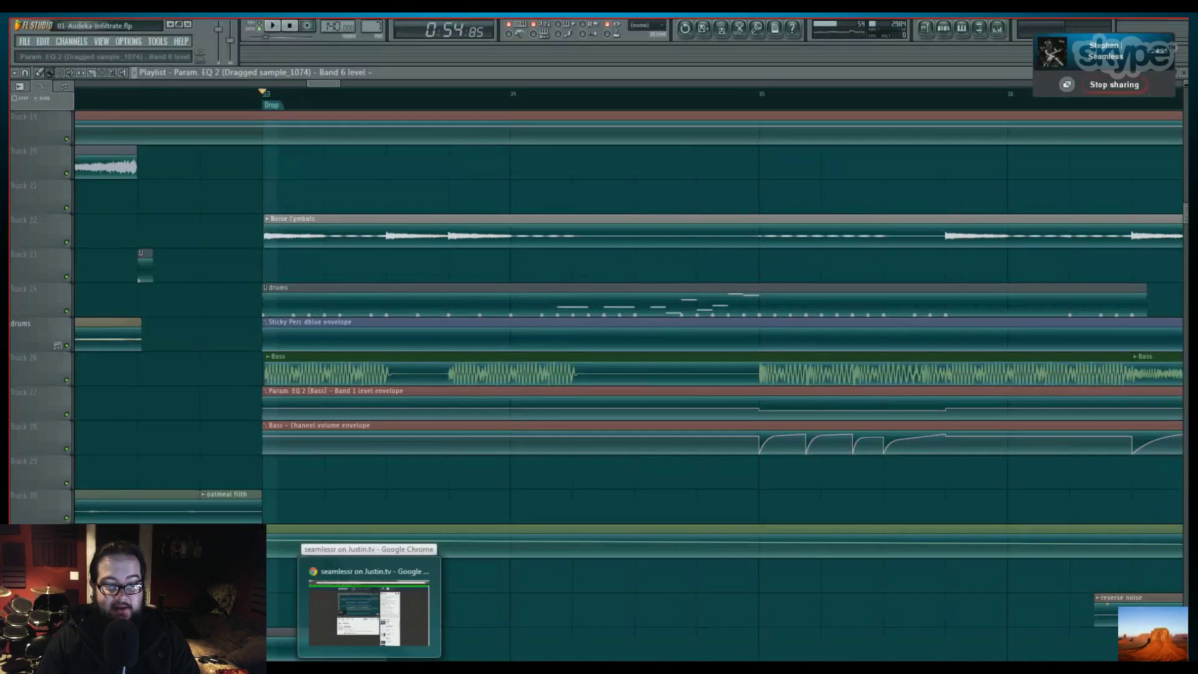
{"action": "left_click", "coordinate": [374, 656]}
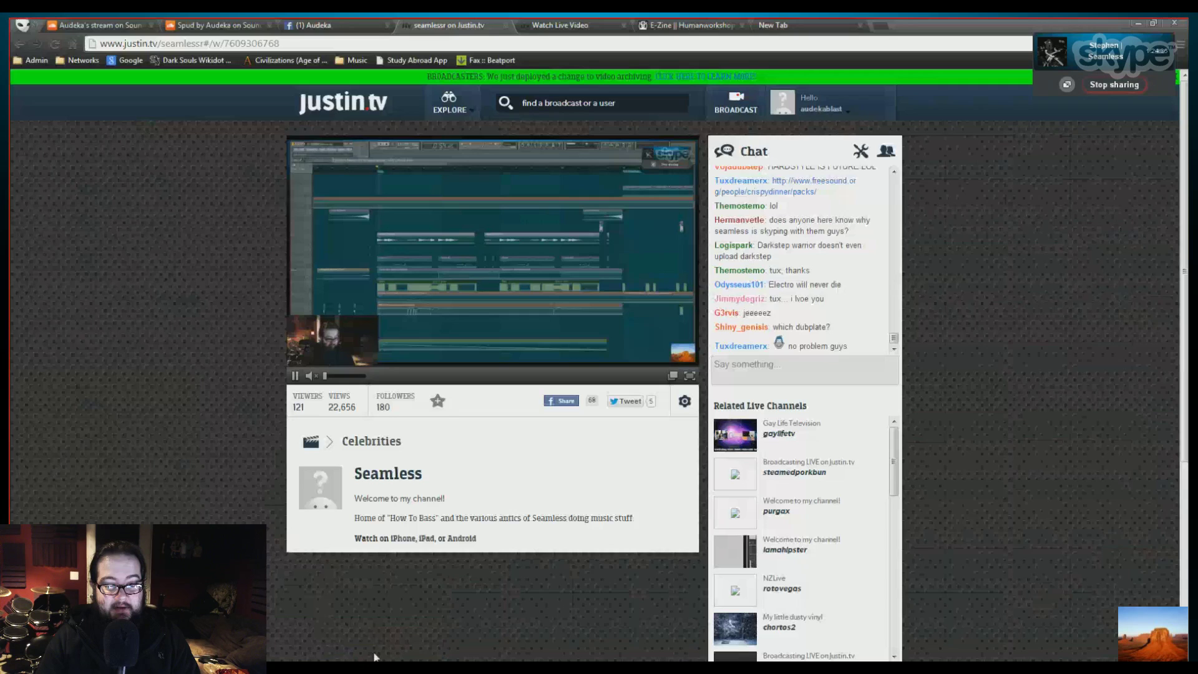
{"action": "left_click", "coordinate": [211, 26]}
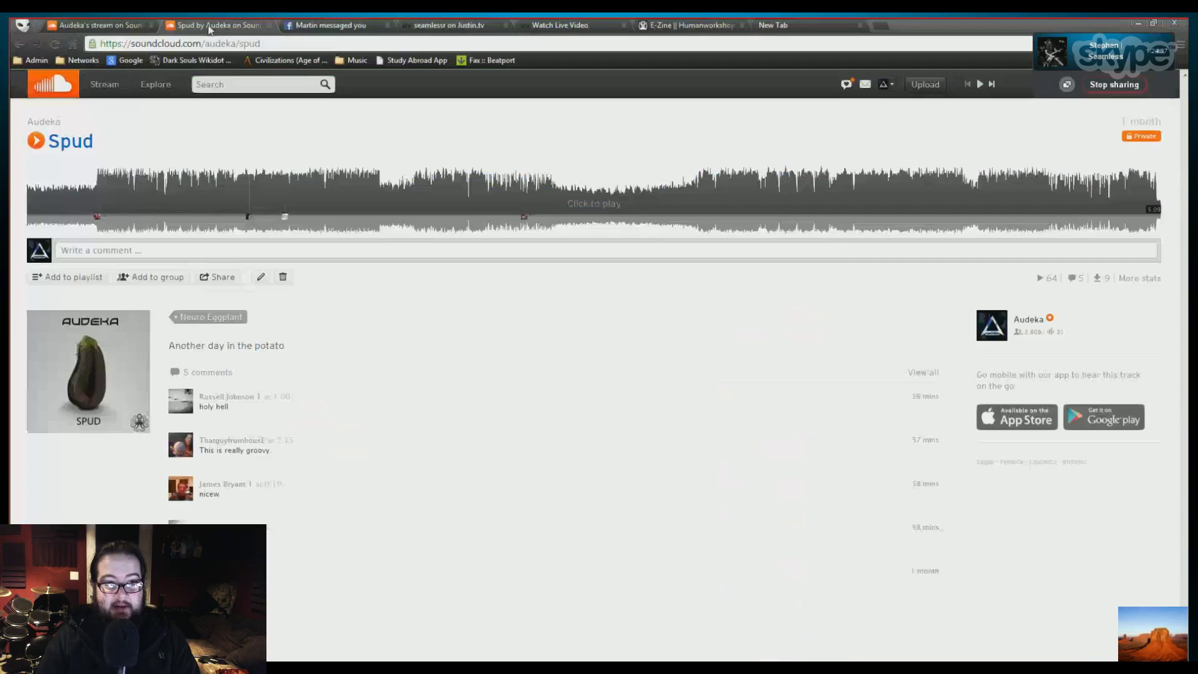
{"action": "left_click", "coordinate": [886, 85]}
{"action": "left_click", "coordinate": [892, 113]}
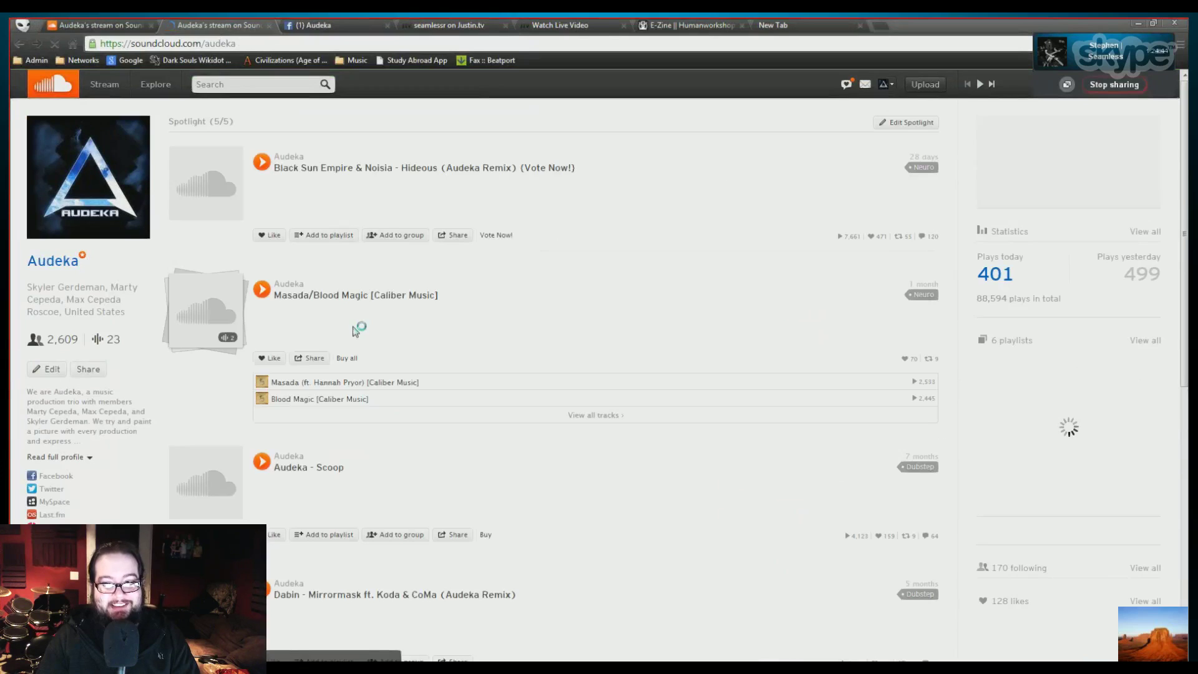
{"action": "scroll", "coordinate": [353, 333], "scroll_direction": "down", "scroll_amount": 2}
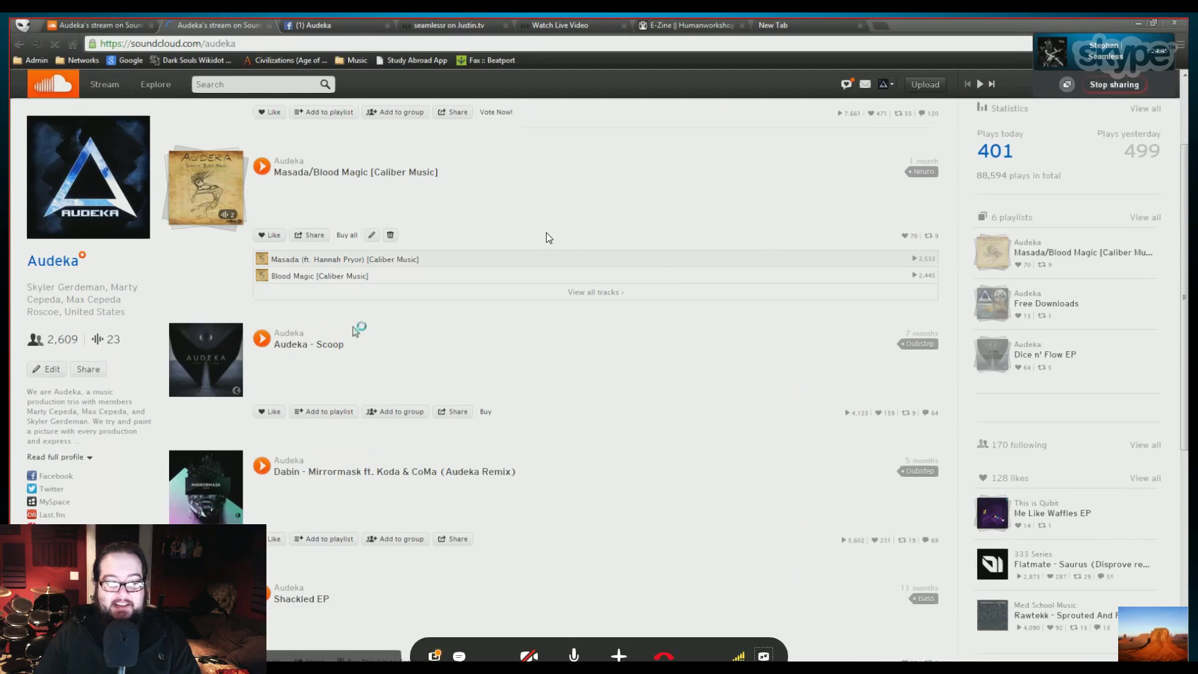
Leave Skype's full-screen view, minimise Skype to return to FL Studio, and audition the processed kick sample
{"action": "double_click", "coordinate": [559, 264]}
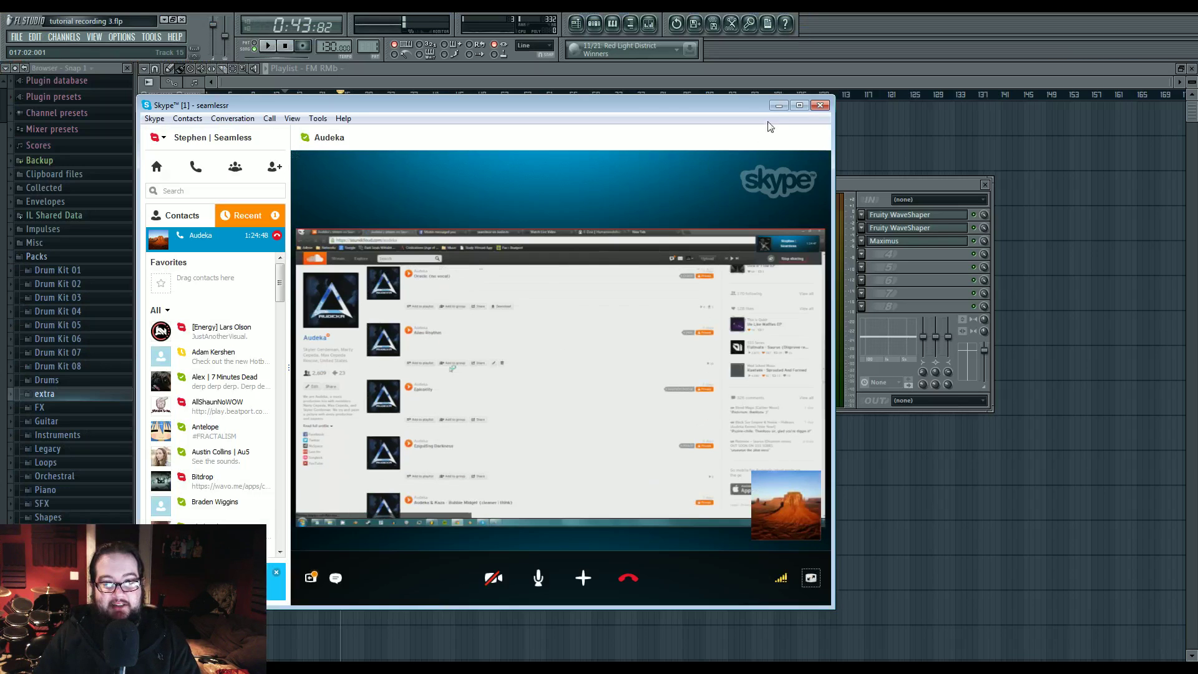
{"action": "left_click", "coordinate": [779, 106]}
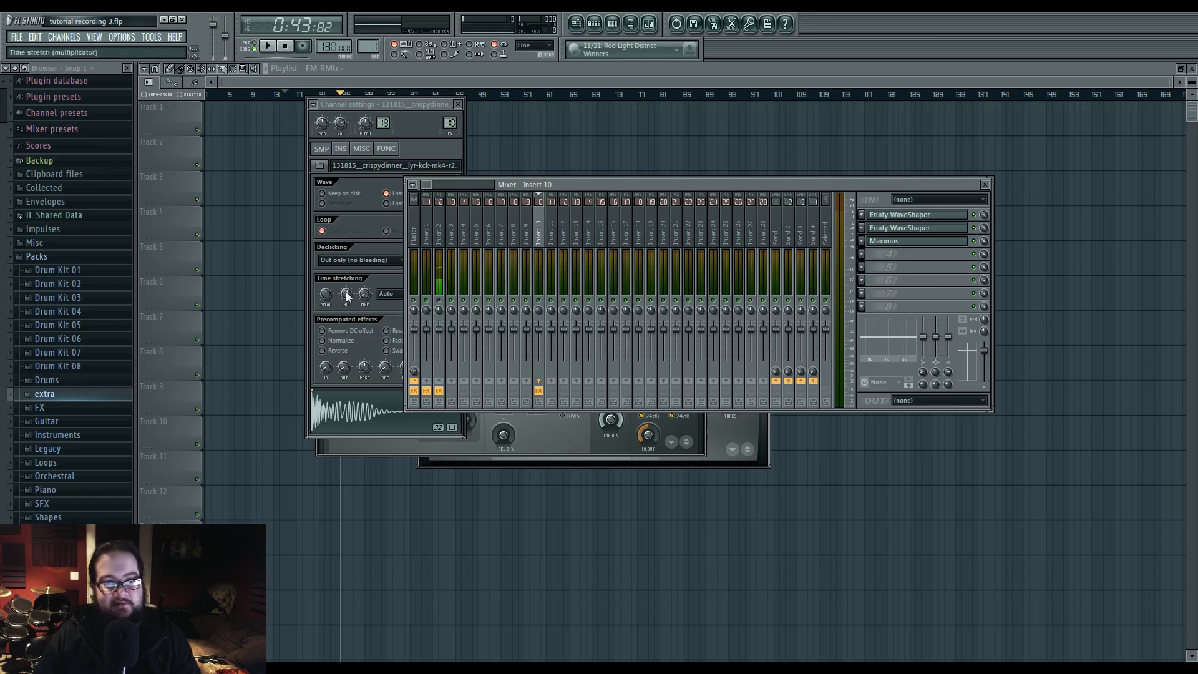
{"action": "left_click", "coordinate": [361, 415]}
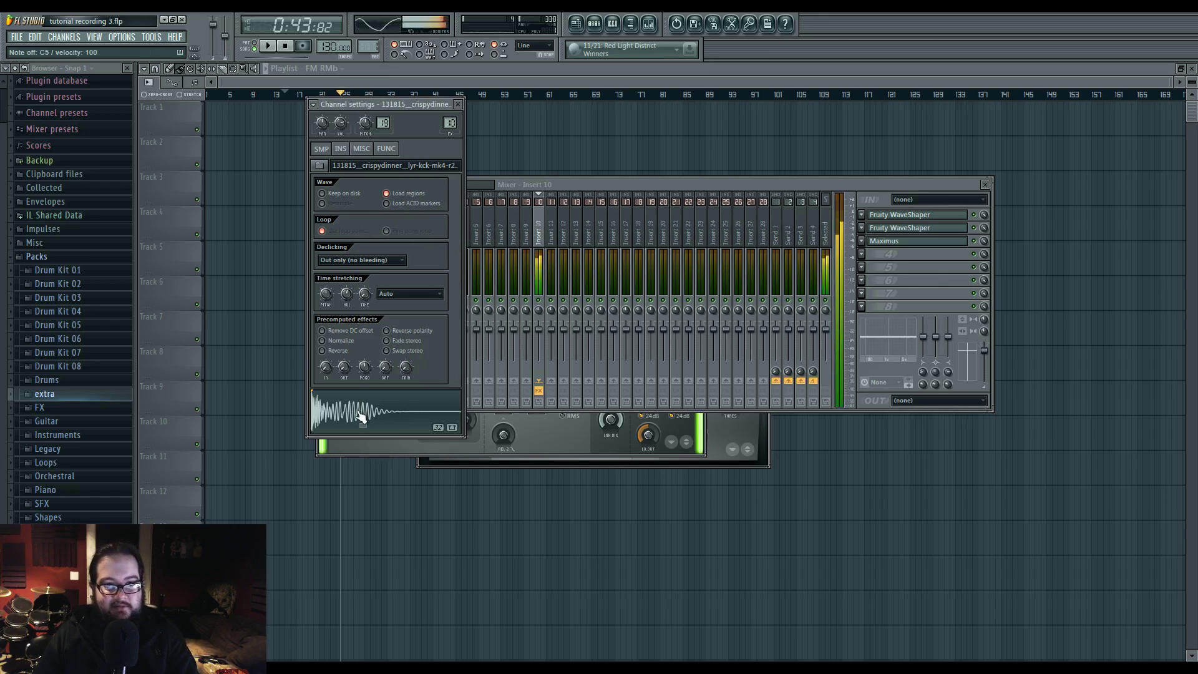
Adjust the second point of the kick's Maximus master curve to about -4.7 dB and return to the kick's channel settings
{"action": "left_click", "coordinate": [896, 242]}
{"action": "mouse_move", "coordinate": [362, 301]}
{"action": "left_mouse_down"}
{"action": "mouse_move", "coordinate": [361, 315]}
{"action": "mouse_move", "coordinate": [375, 289]}
{"action": "left_mouse_up"}
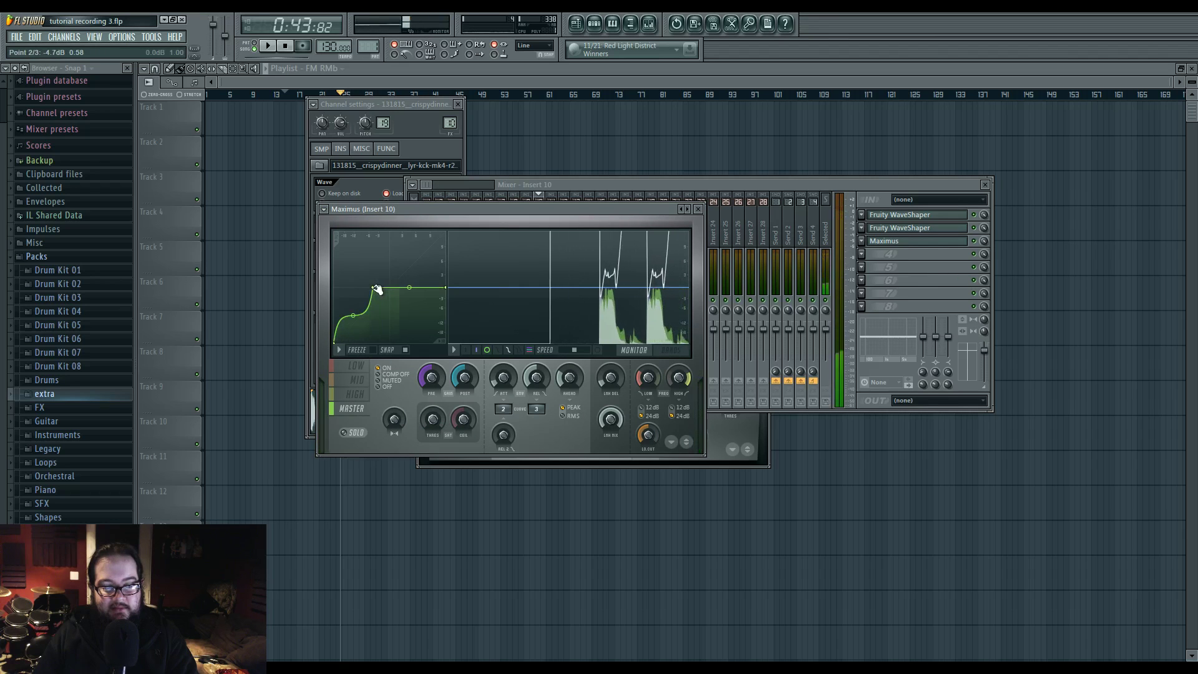
{"action": "left_click", "coordinate": [430, 107]}
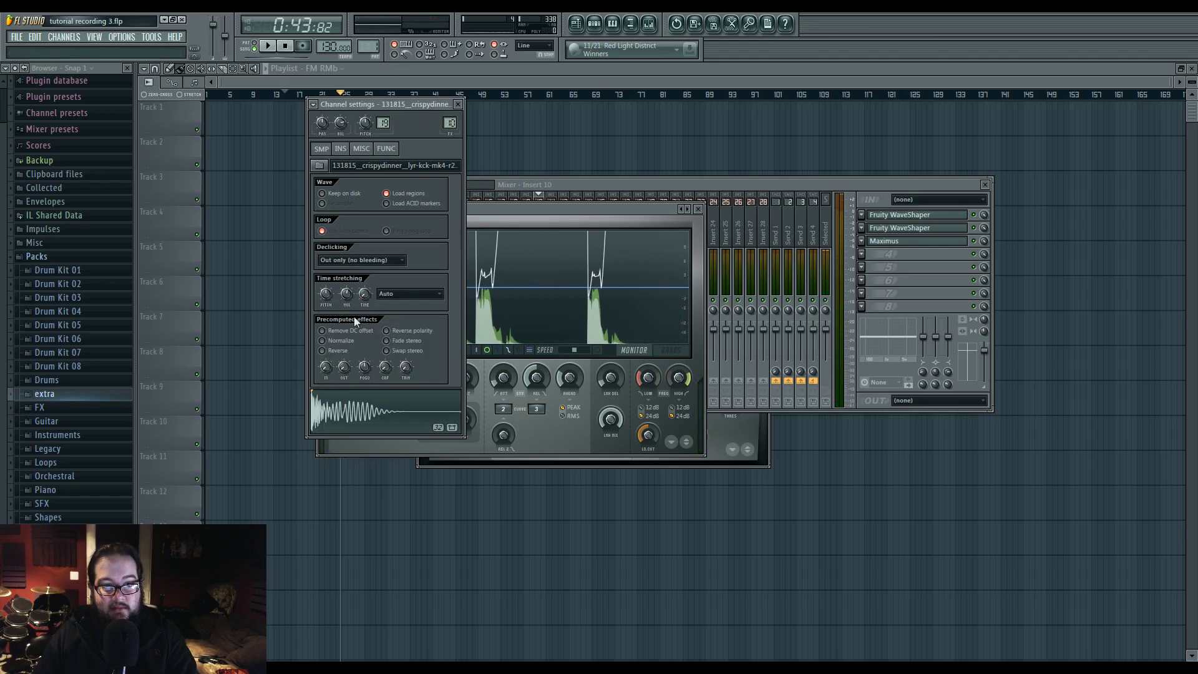
Audition the kick and set its time stretching mode to Pro default
{"action": "key", "text": "z"}
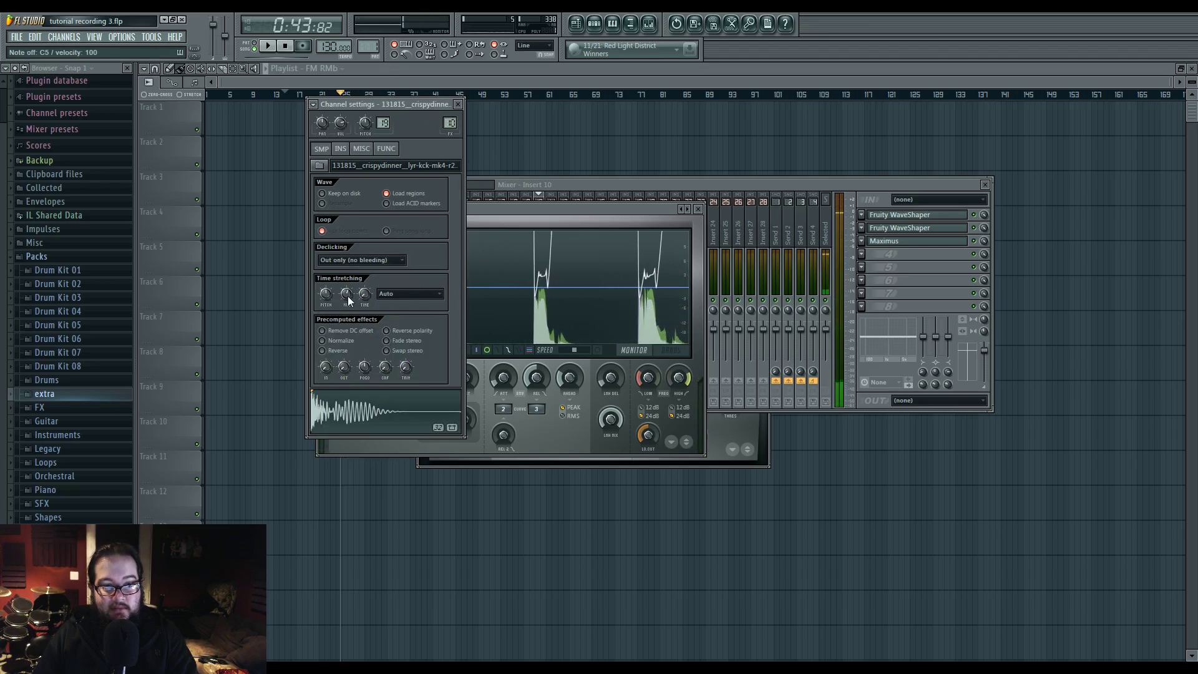
{"action": "left_click", "coordinate": [409, 294]}
{"action": "left_click", "coordinate": [414, 319]}
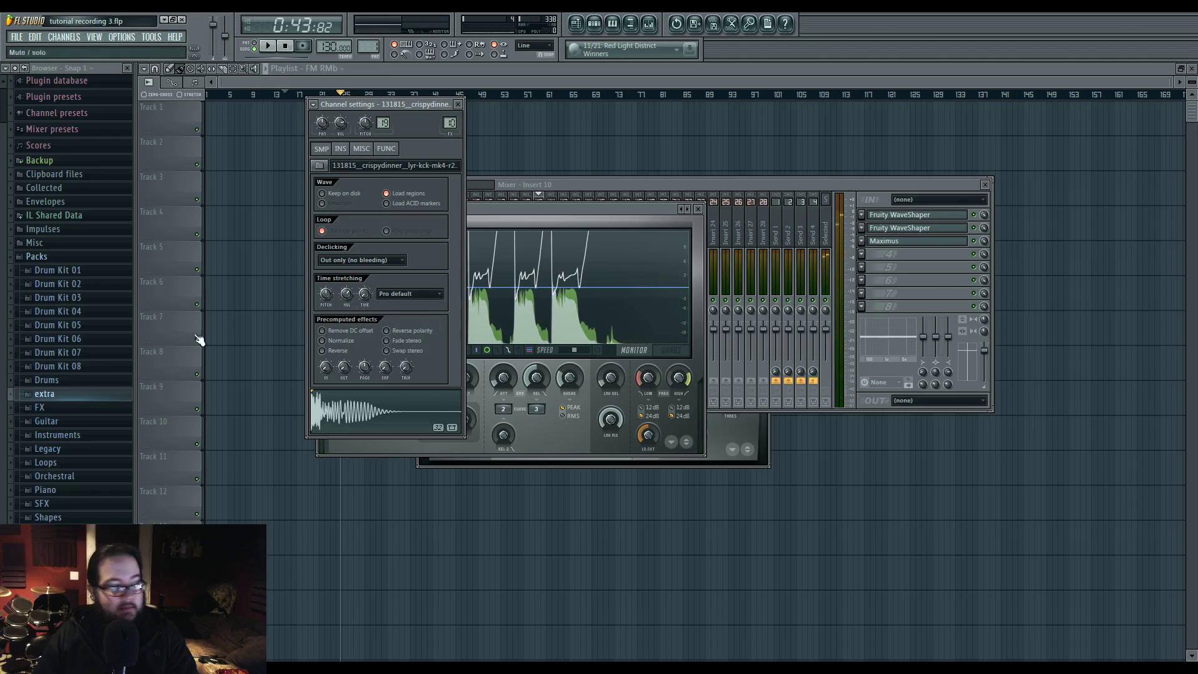
Switch back to Skype and show Audeka's shared Infiltrate project full screen
{"action": "left_click_drag", "start_coordinate": [0, 121], "coordinate": [684, 121]}
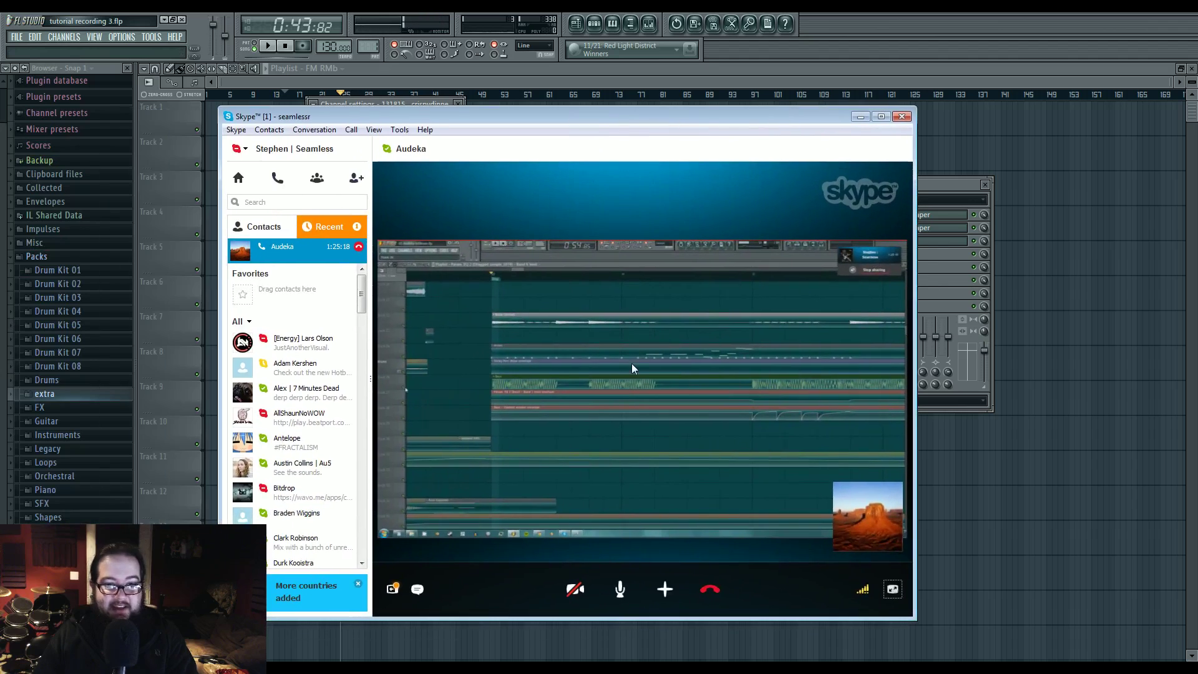
{"action": "double_click", "coordinate": [591, 359]}
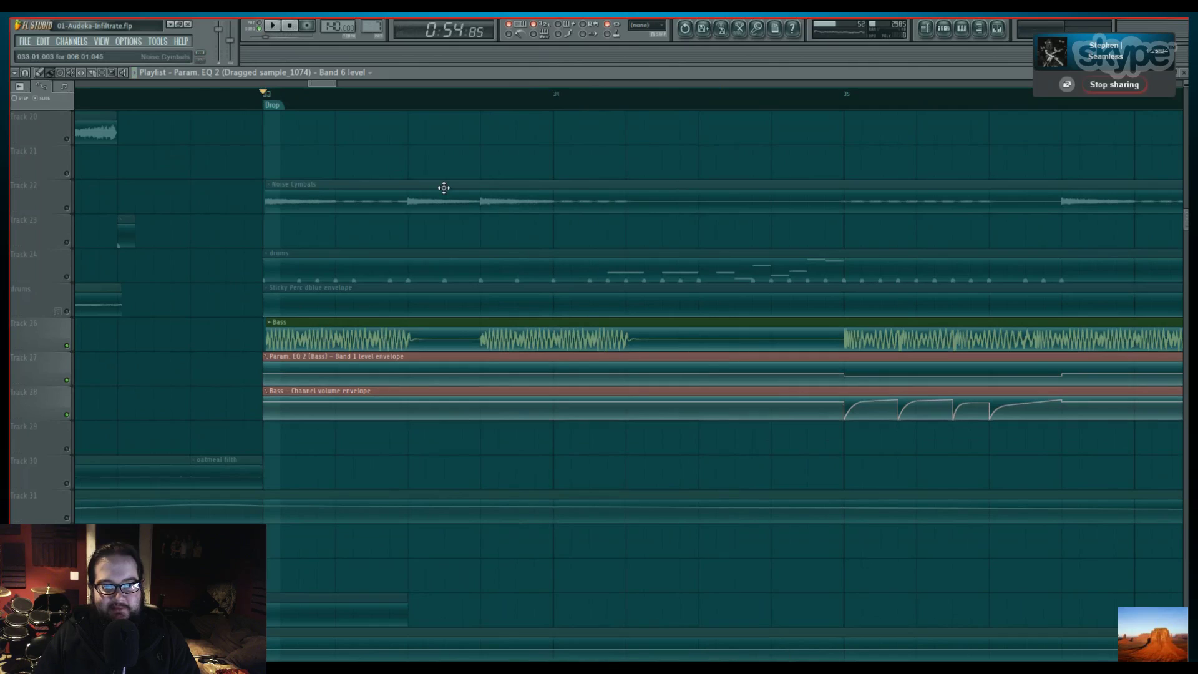
{"action": "mouse_move", "coordinate": [674, 444]}
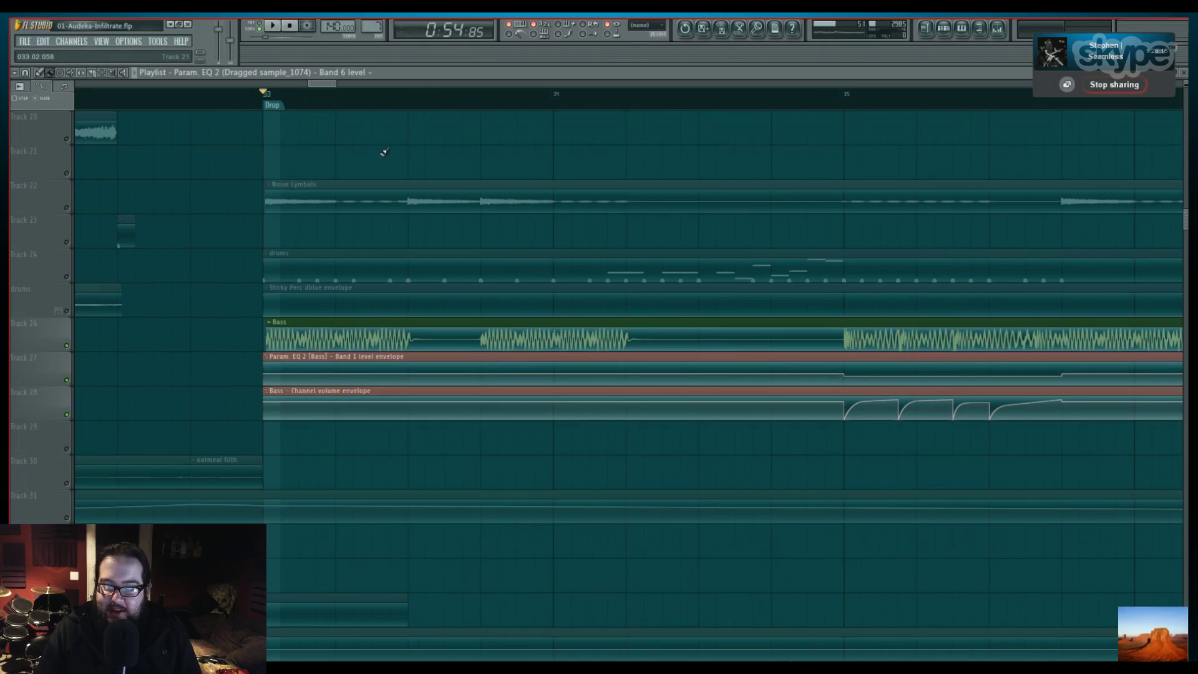
Unsolo the Bass tracks so all playlist tracks after the Drop marker are active
{"action": "scroll", "coordinate": [407, 113], "scroll_direction": "down", "scroll_amount": 8}
{"action": "left_click_drag", "start_coordinate": [388, 84], "coordinate": [407, 84]}
{"action": "scroll", "coordinate": [381, 96], "scroll_direction": "up", "scroll_amount": 5}
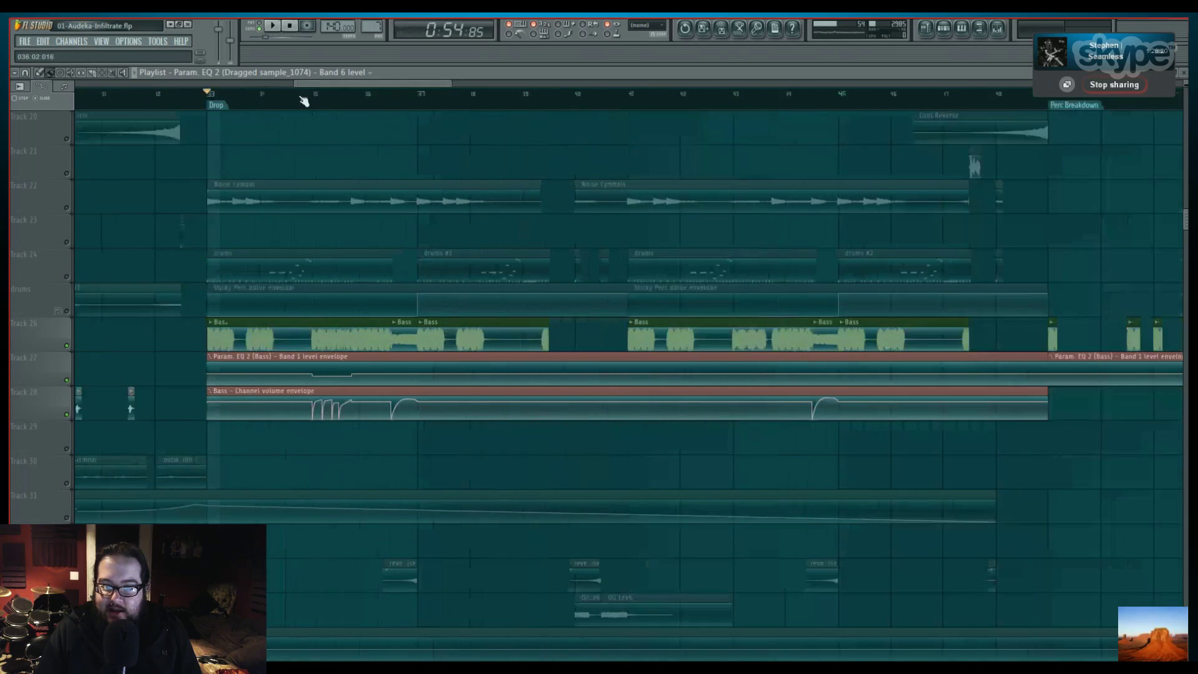
{"action": "right_click", "coordinate": [67, 345]}
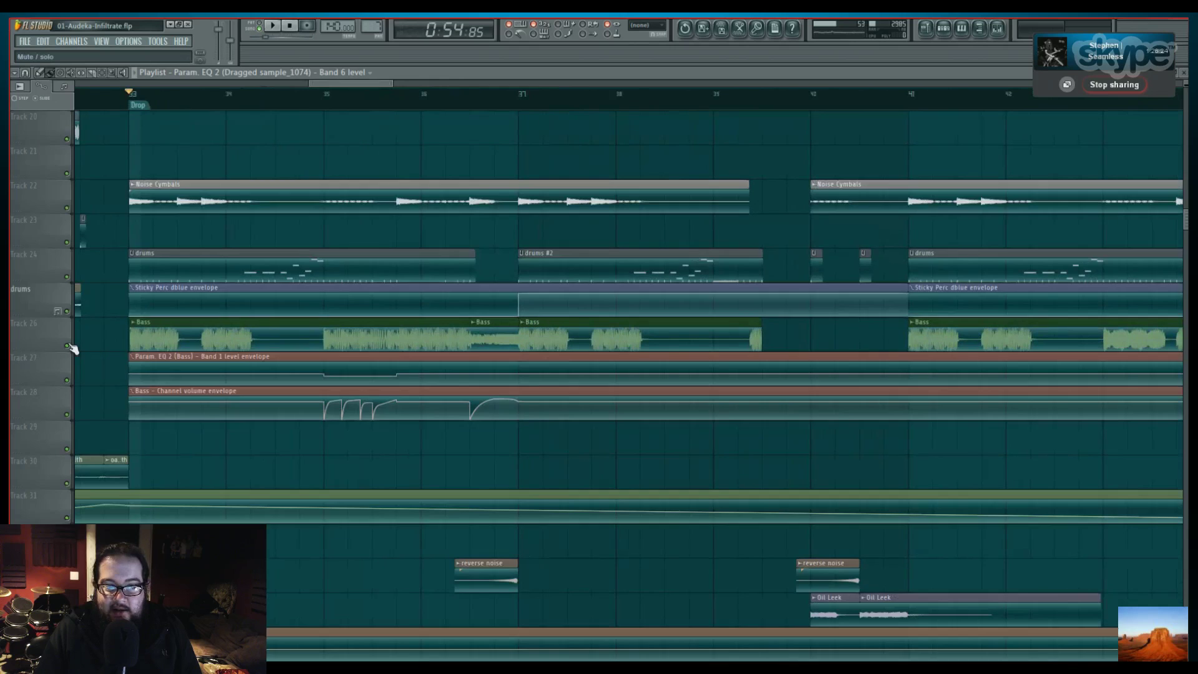
Move the playback position to the short Bass clip in the drum gap before the drums #2 pattern
{"action": "scroll", "coordinate": [471, 143], "scroll_direction": "up", "scroll_amount": 4}
{"action": "scroll", "coordinate": [476, 107], "scroll_direction": "up", "scroll_amount": 4}
{"action": "scroll", "coordinate": [523, 210], "scroll_direction": "down", "scroll_amount": 5}
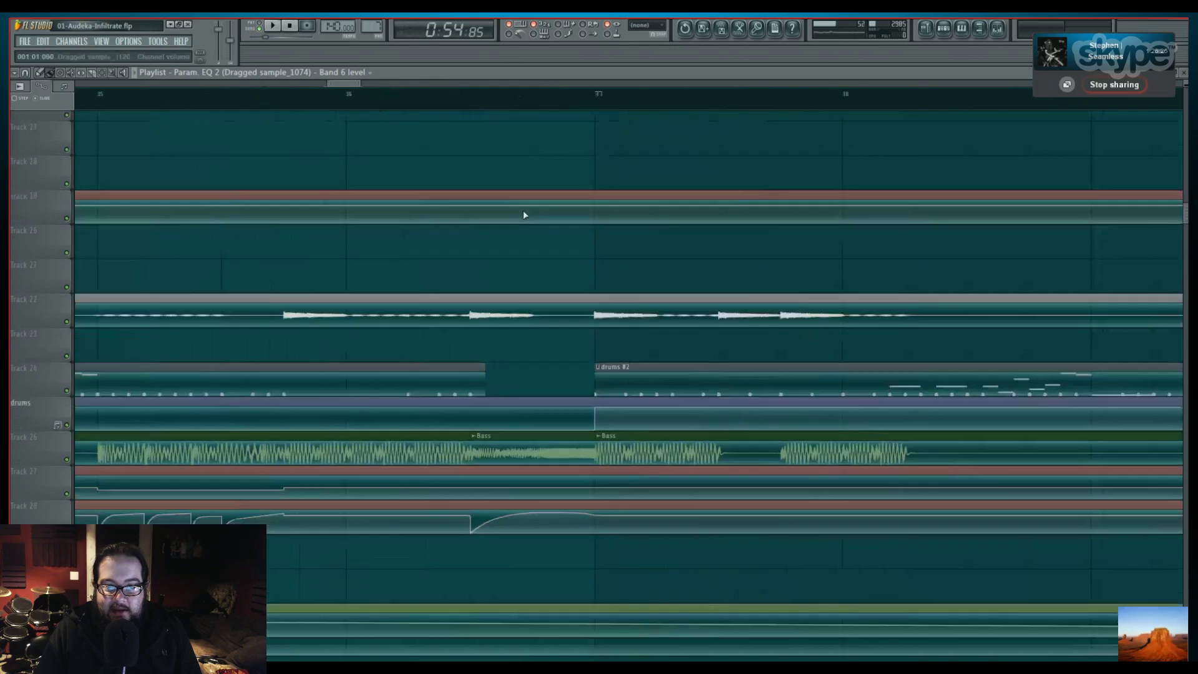
{"action": "left_click", "coordinate": [470, 98]}
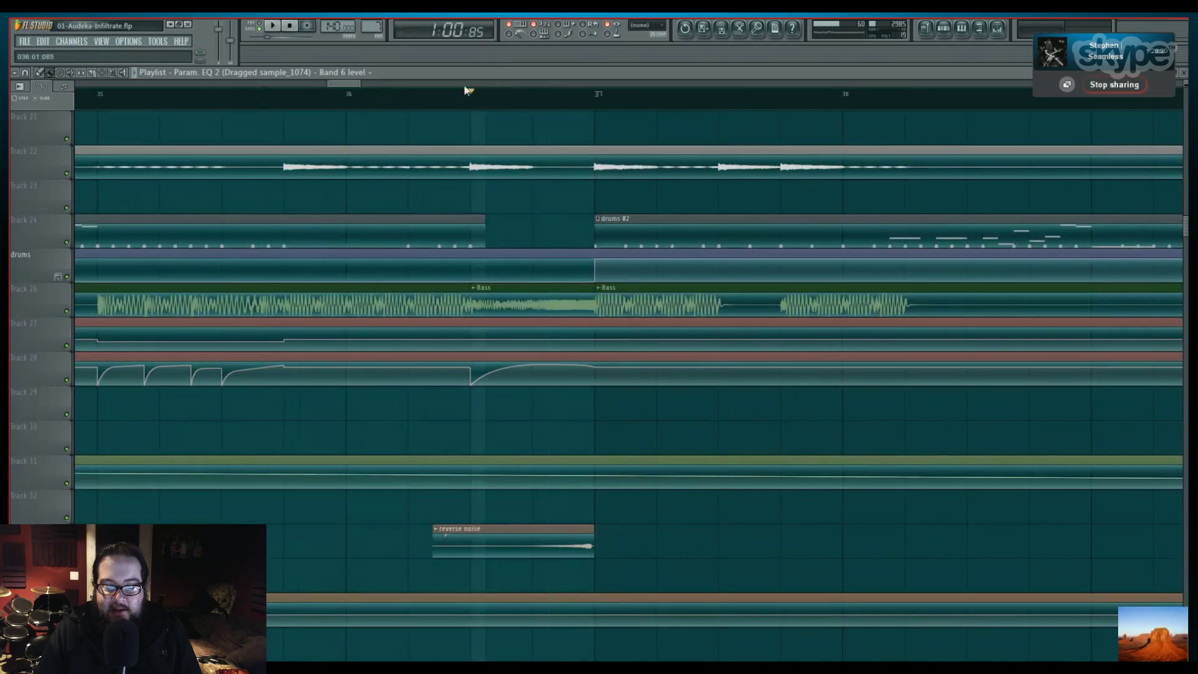
Play the arrangement briefly from the start of the second Noise Cymbals clip at bar 40
{"action": "scroll", "coordinate": [508, 107], "scroll_direction": "down", "scroll_amount": 5}
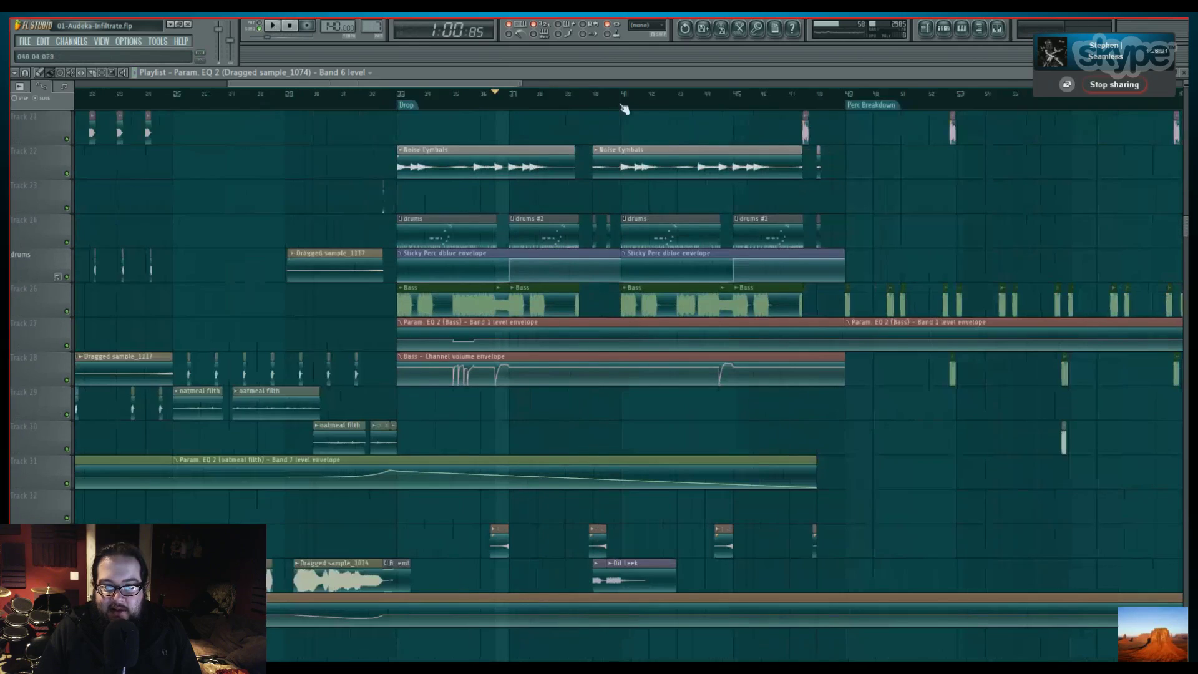
{"action": "scroll", "coordinate": [617, 109], "scroll_direction": "up", "scroll_amount": 2}
{"action": "left_click", "coordinate": [516, 104]}
{"action": "scroll", "coordinate": [516, 103], "scroll_direction": "up", "scroll_amount": 2}
{"action": "left_click", "coordinate": [607, 101]}
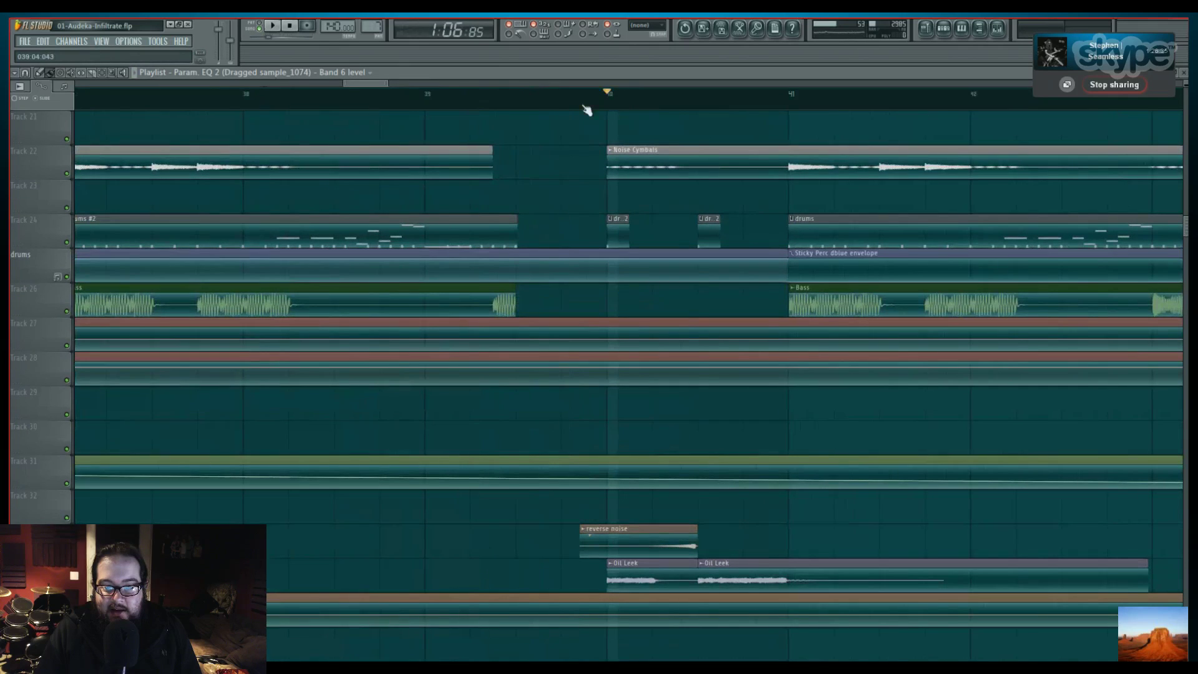
{"action": "key", "text": "space"}
{"action": "key", "text": "space"}
Play the full arrangement from the Drop marker through both drum patterns and stop it
{"action": "scroll", "coordinate": [667, 100], "scroll_direction": "down", "scroll_amount": 6}
{"action": "left_click", "coordinate": [460, 97]}
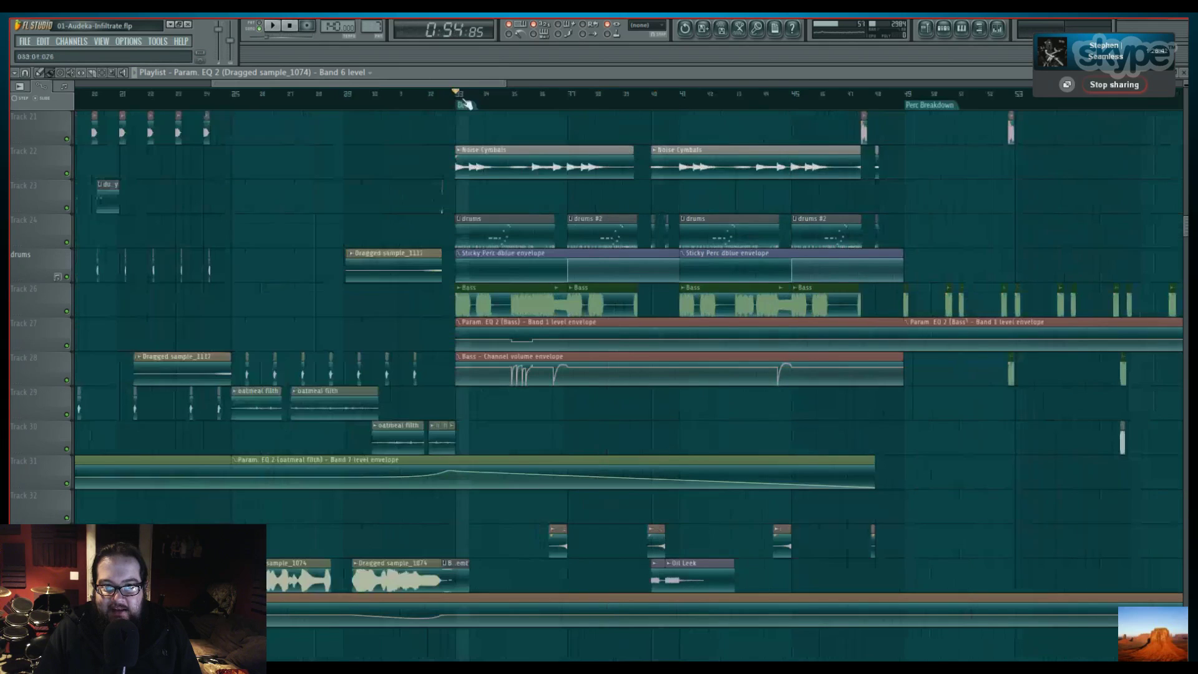
{"action": "scroll", "coordinate": [471, 102], "scroll_direction": "up", "scroll_amount": 5}
{"action": "key", "text": "space"}
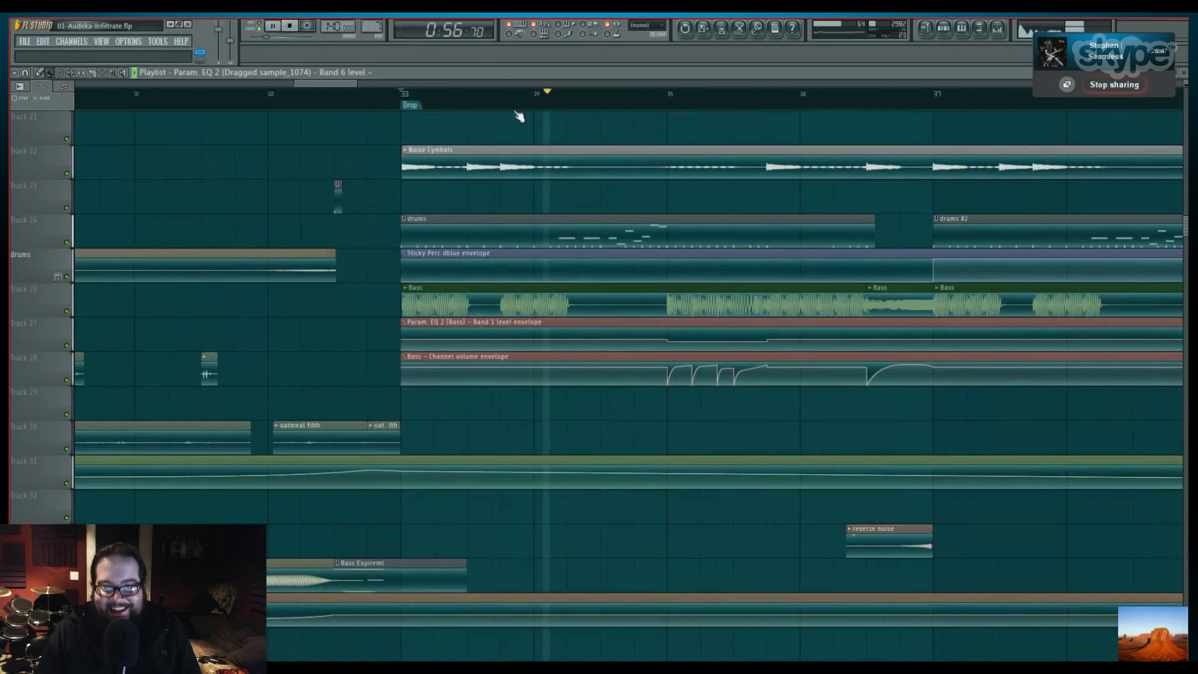
{"action": "left_click_drag", "start_coordinate": [321, 84], "coordinate": [337, 84]}
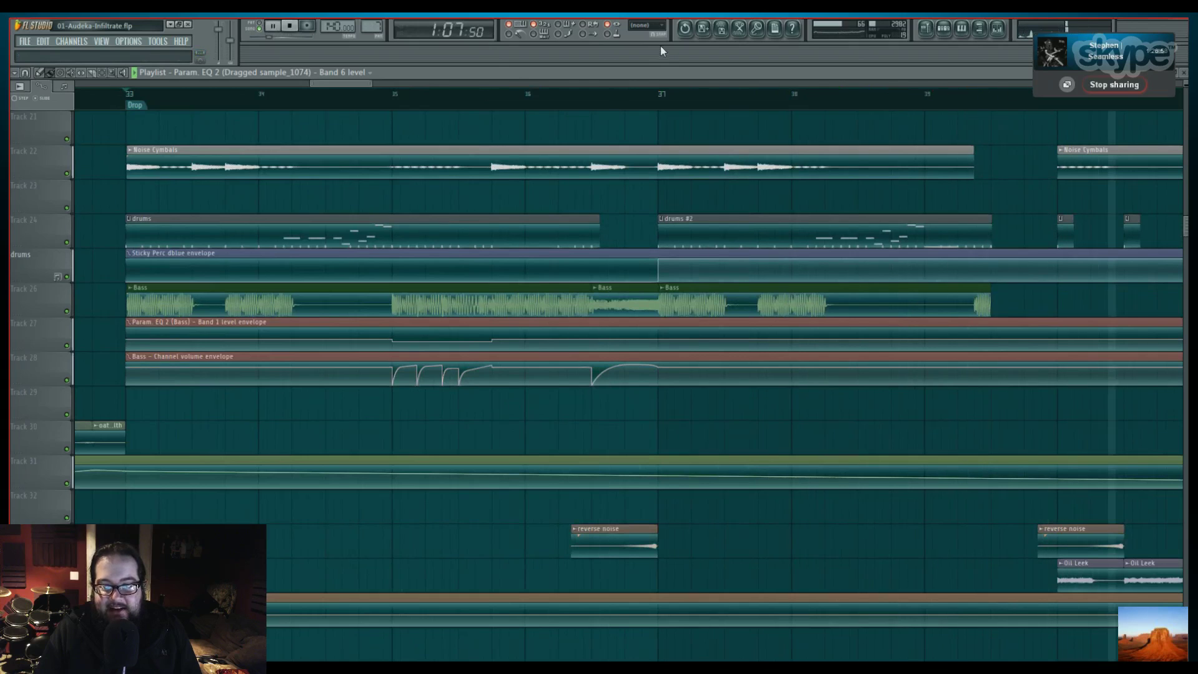
{"action": "key", "text": "space"}
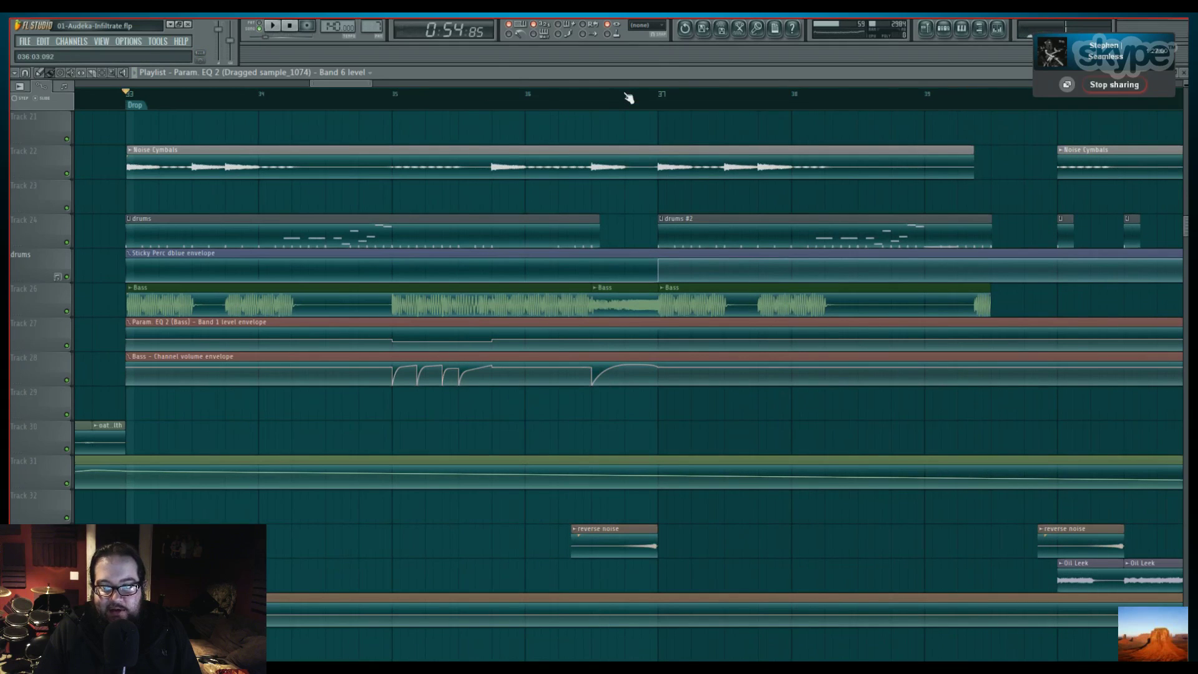
Play briefly from the gap where the first drums #2 and Bass clips end, and stop
{"action": "left_click", "coordinate": [992, 108]}
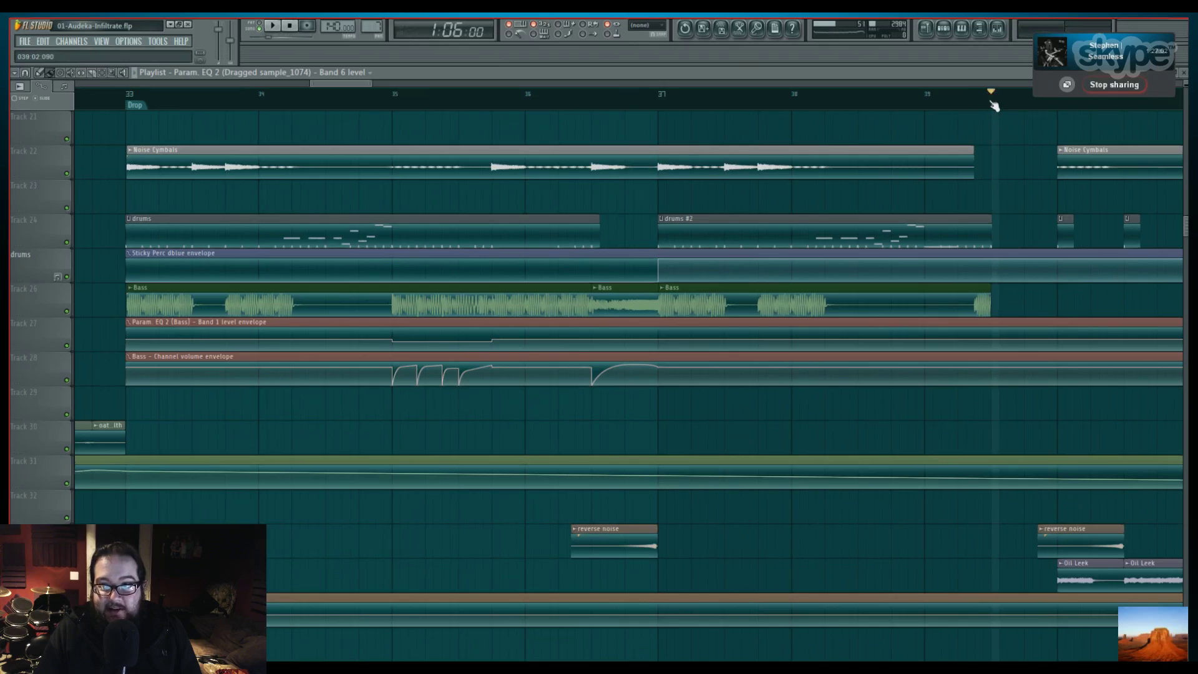
{"action": "key", "text": "space"}
{"action": "key", "text": "space"}
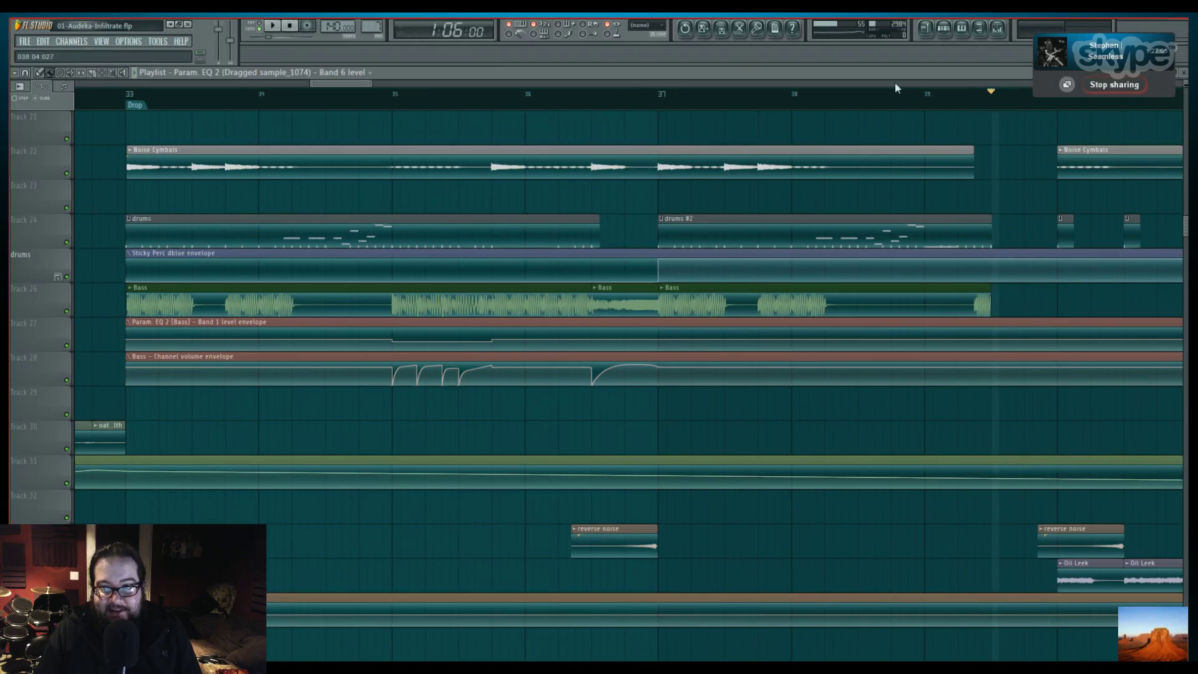
Show the browser and open the AP Kit's Bass folder under Sliced beats
{"action": "scroll", "coordinate": [993, 91], "scroll_direction": "up", "scroll_amount": 2}
{"action": "scroll", "coordinate": [993, 92], "scroll_direction": "up", "scroll_amount": 3}
{"action": "mouse_move", "coordinate": [362, 85]}
{"action": "left_mouse_down"}
{"action": "mouse_move", "coordinate": [379, 85]}
{"action": "mouse_move", "coordinate": [152, 96]}
{"action": "mouse_move", "coordinate": [379, 88]}
{"action": "left_mouse_up"}
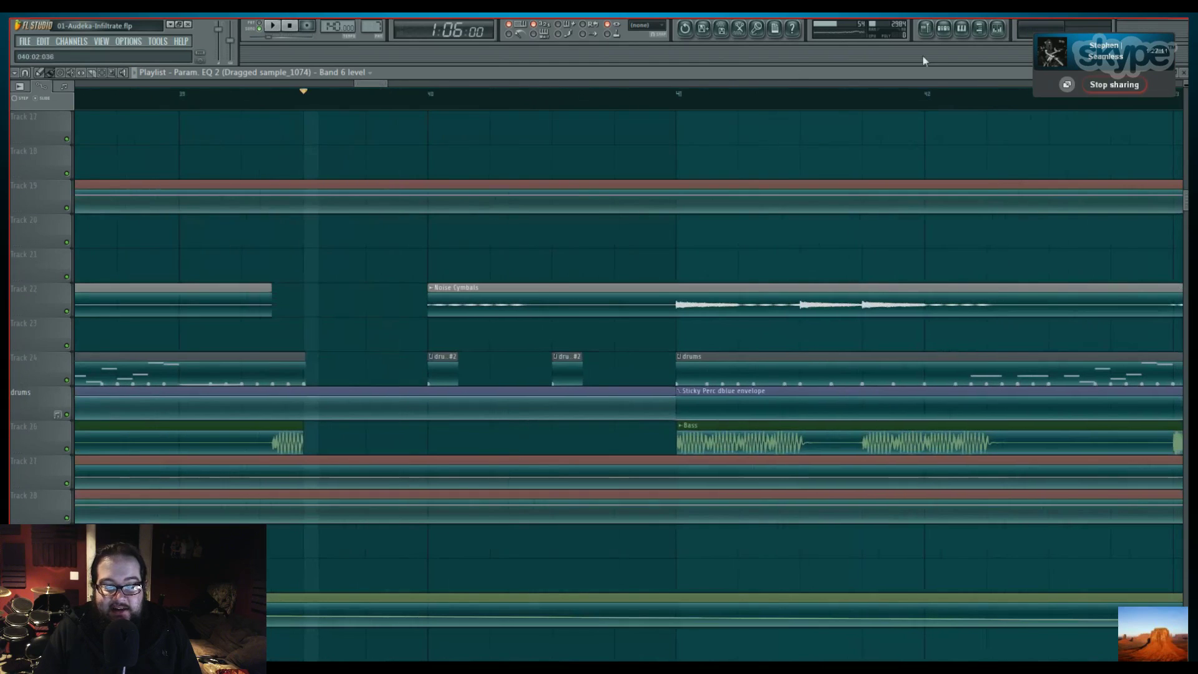
{"action": "left_click", "coordinate": [979, 34]}
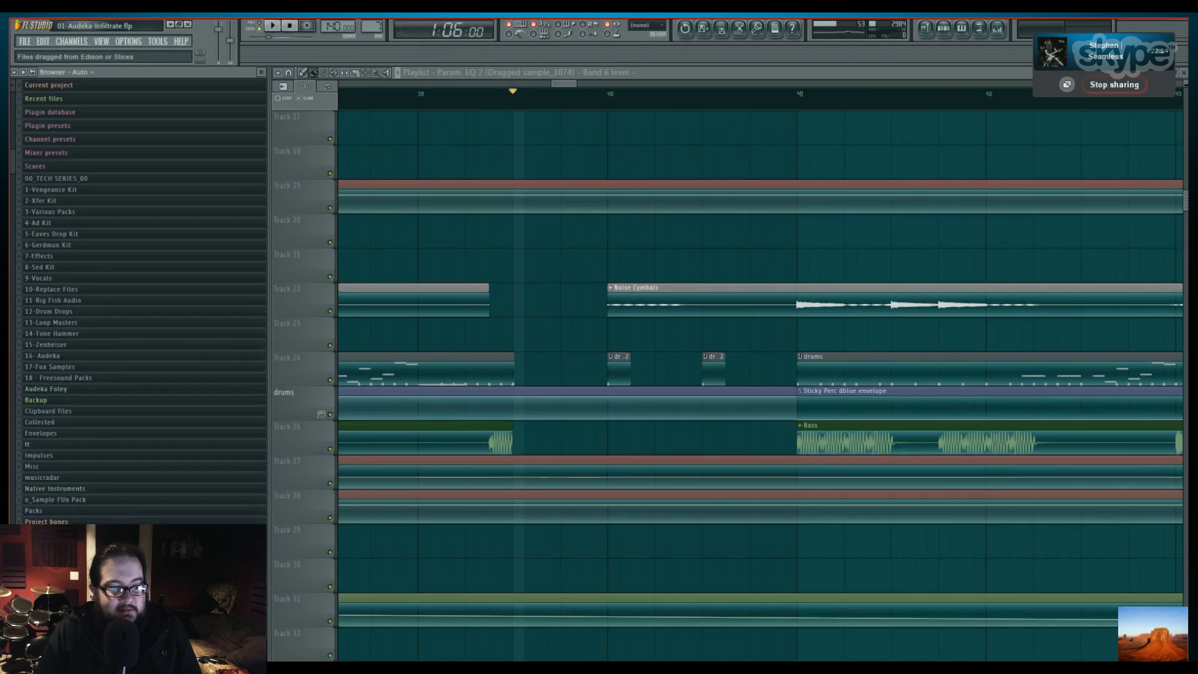
{"action": "left_click", "coordinate": [92, 555]}
{"action": "left_click", "coordinate": [94, 98]}
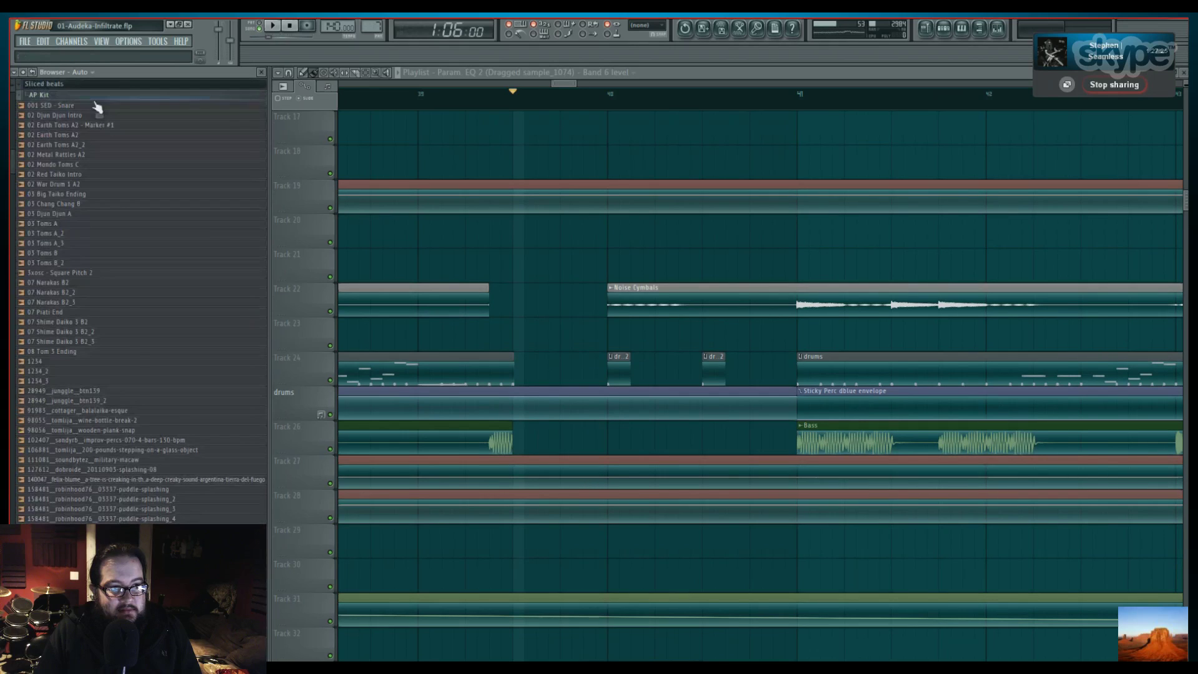
{"action": "scroll", "coordinate": [86, 169], "scroll_direction": "down", "scroll_amount": 1}
{"action": "scroll", "coordinate": [88, 119], "scroll_direction": "up", "scroll_amount": 2}
{"action": "left_click", "coordinate": [79, 197]}
Find the Interesting bassline 2 sample in the Bass folder and place it on Track 18 just before bar 40
{"action": "scroll", "coordinate": [81, 200], "scroll_direction": "down", "scroll_amount": 2}
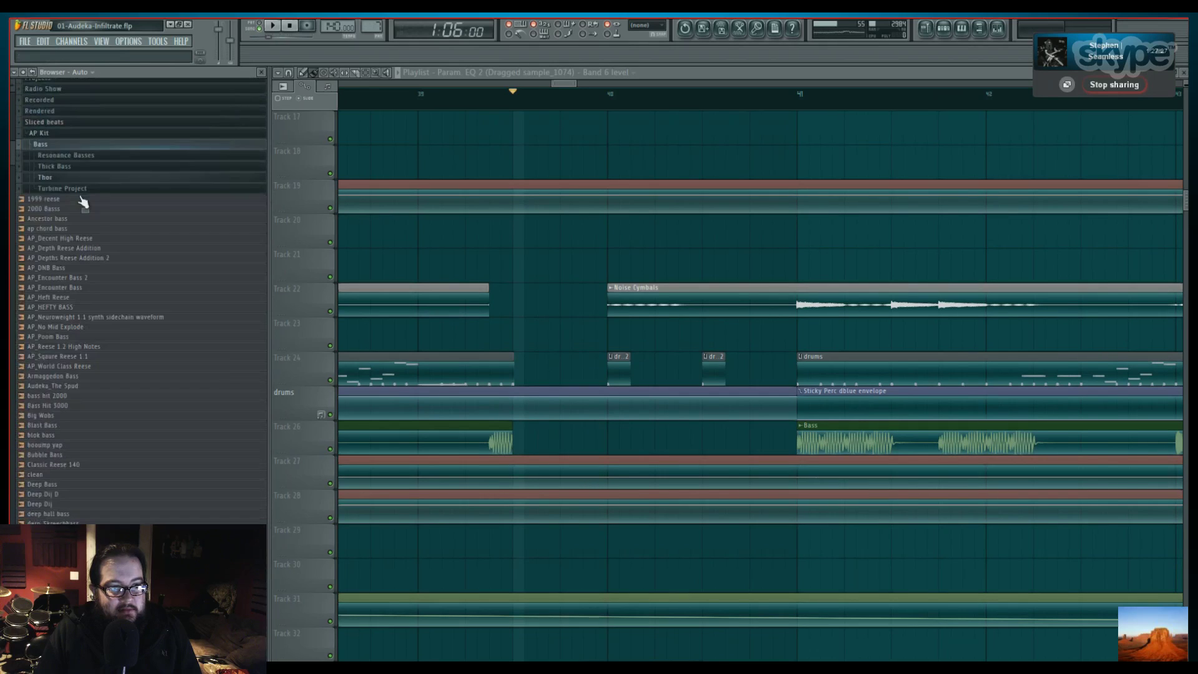
{"action": "scroll", "coordinate": [81, 237], "scroll_direction": "up", "scroll_amount": 2}
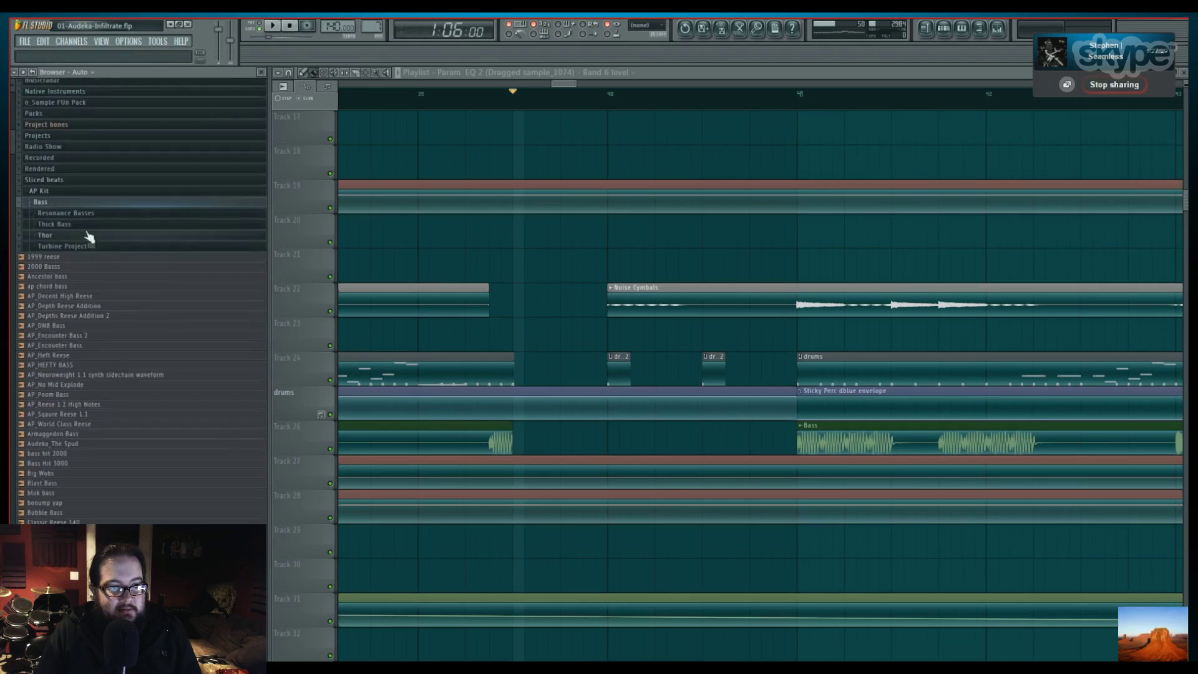
{"action": "scroll", "coordinate": [75, 250], "scroll_direction": "down", "scroll_amount": 3}
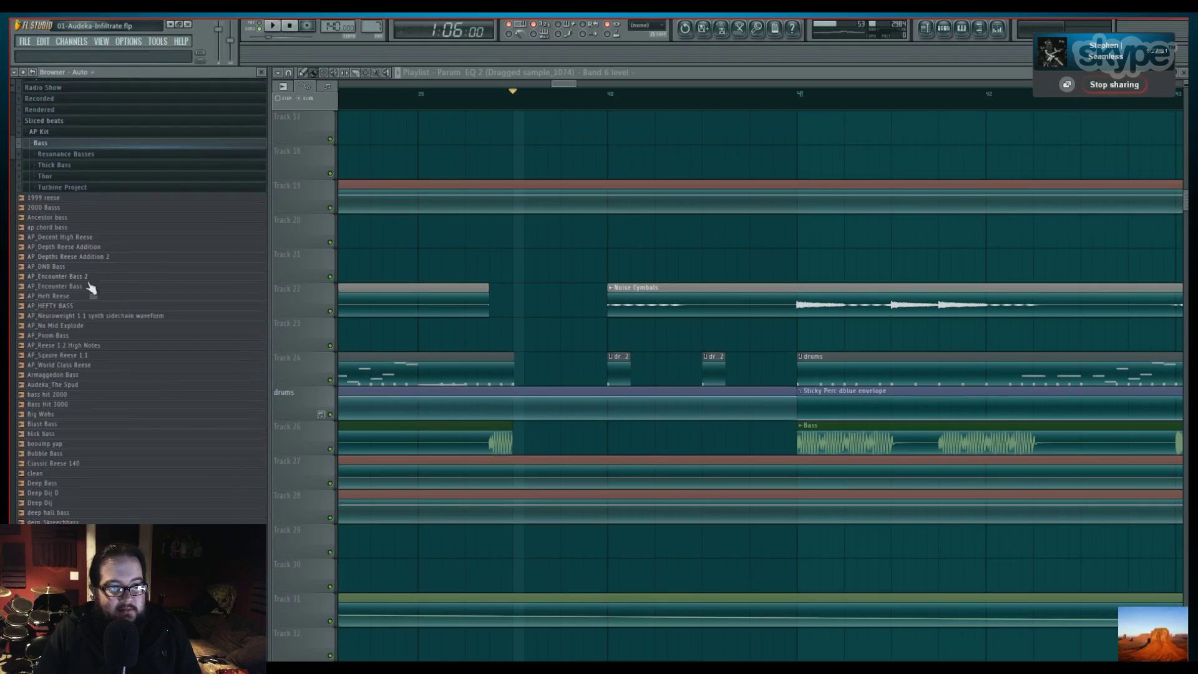
{"action": "scroll", "coordinate": [97, 268], "scroll_direction": "down", "scroll_amount": 10}
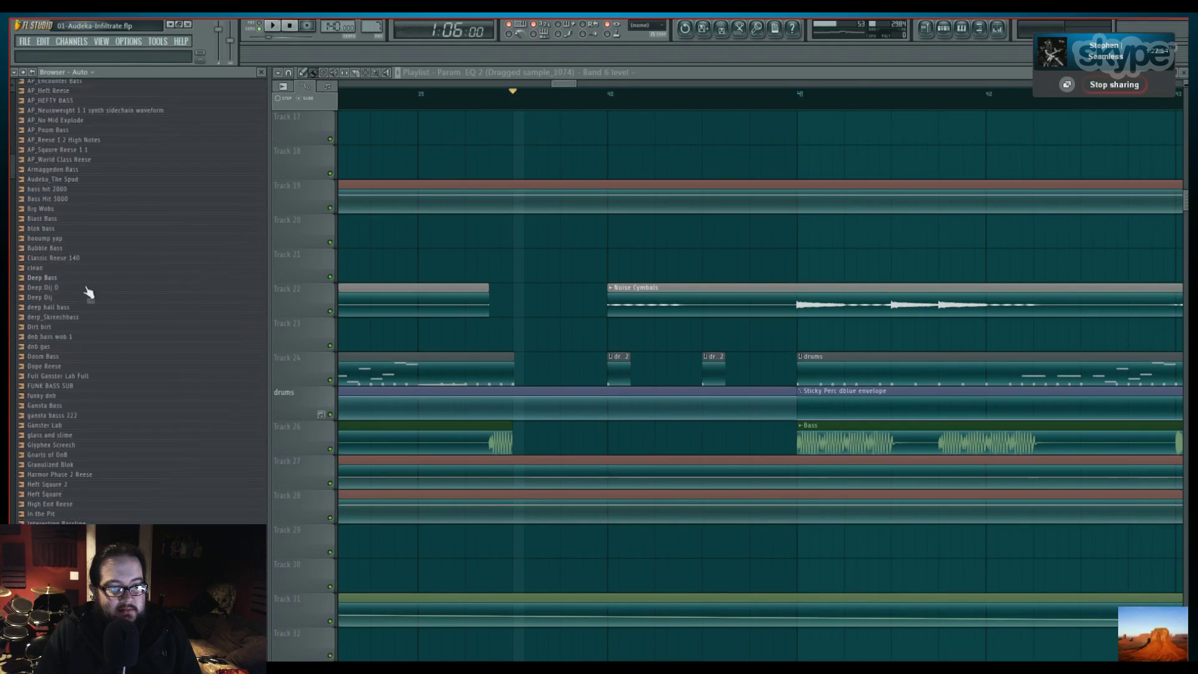
{"action": "left_click", "coordinate": [117, 417]}
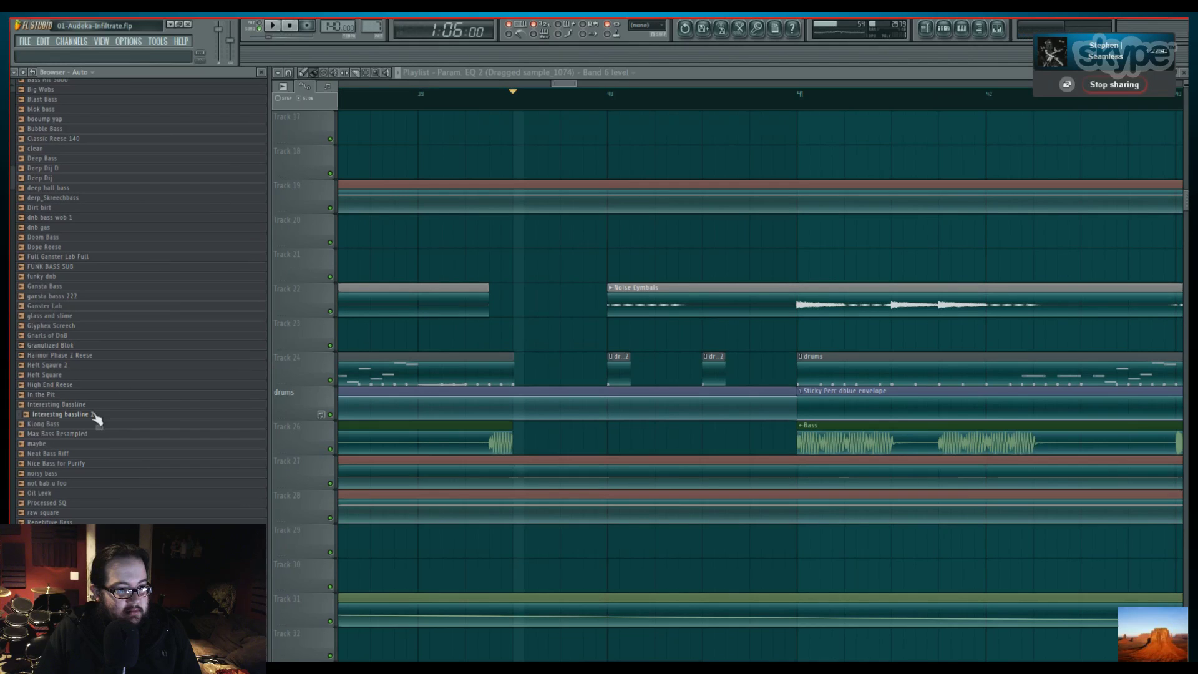
{"action": "left_click_drag", "start_coordinate": [98, 421], "coordinate": [568, 165]}
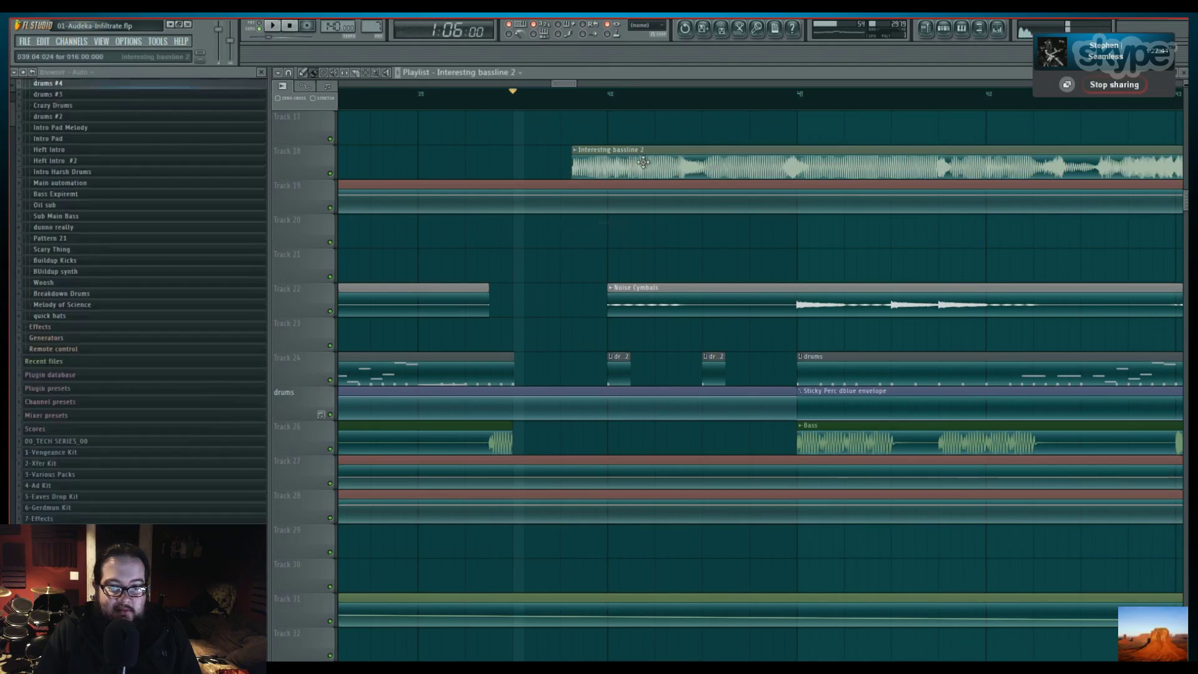
Solo Track 18, shift the Interesting bassline 2 clip slightly earlier, and open its channel settings
{"action": "right_click", "coordinate": [330, 173]}
{"action": "left_click_drag", "start_coordinate": [684, 150], "coordinate": [649, 150]}
{"action": "double_click", "coordinate": [649, 149]}
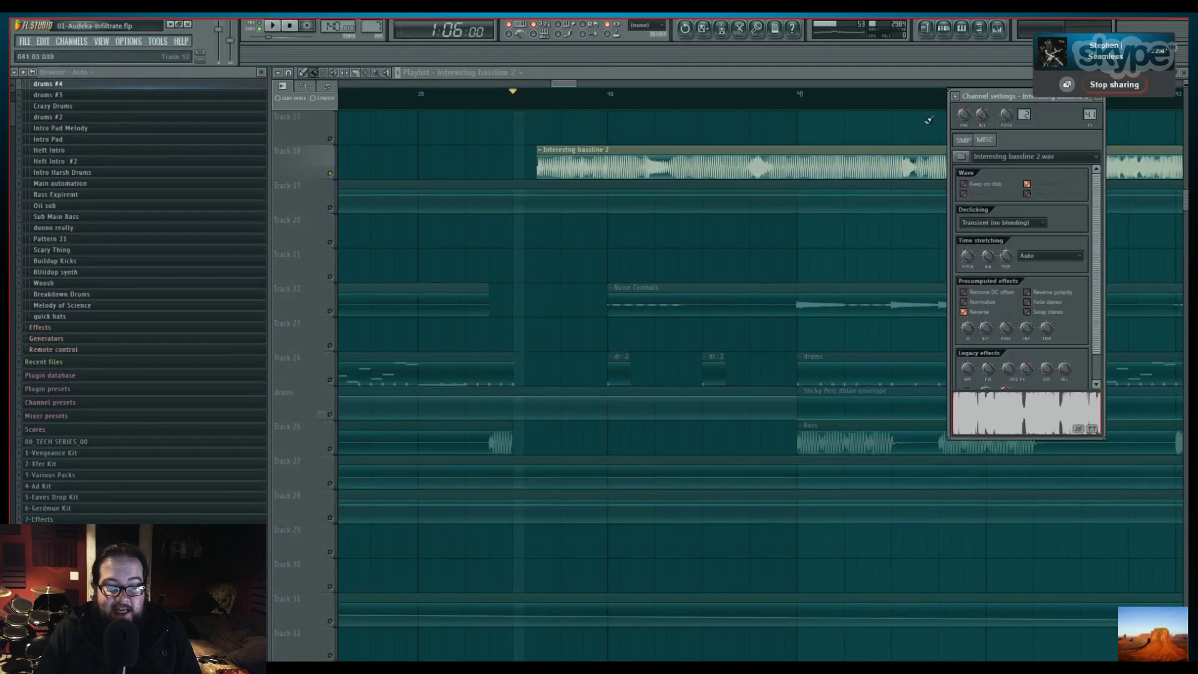
Audition the soloed Interesting bassline 2 clip, stop playback, and delete the clip from Track 18
{"action": "key", "text": "space"}
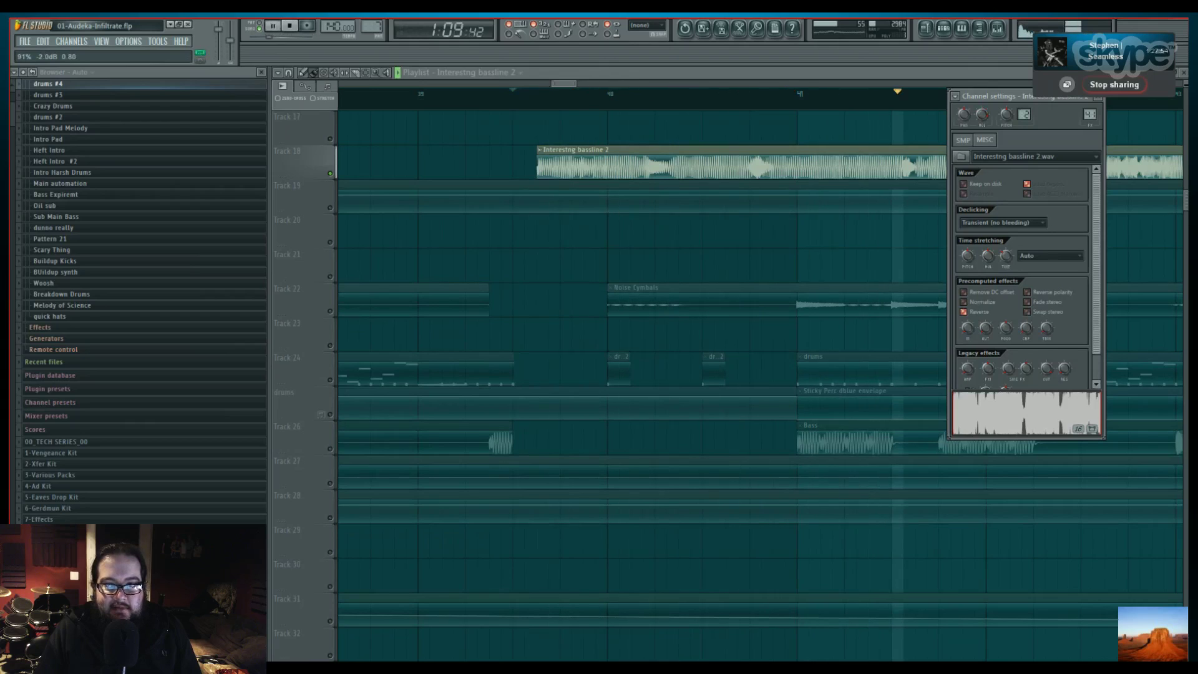
{"action": "key", "text": "space"}
{"action": "right_click", "coordinate": [629, 155]}
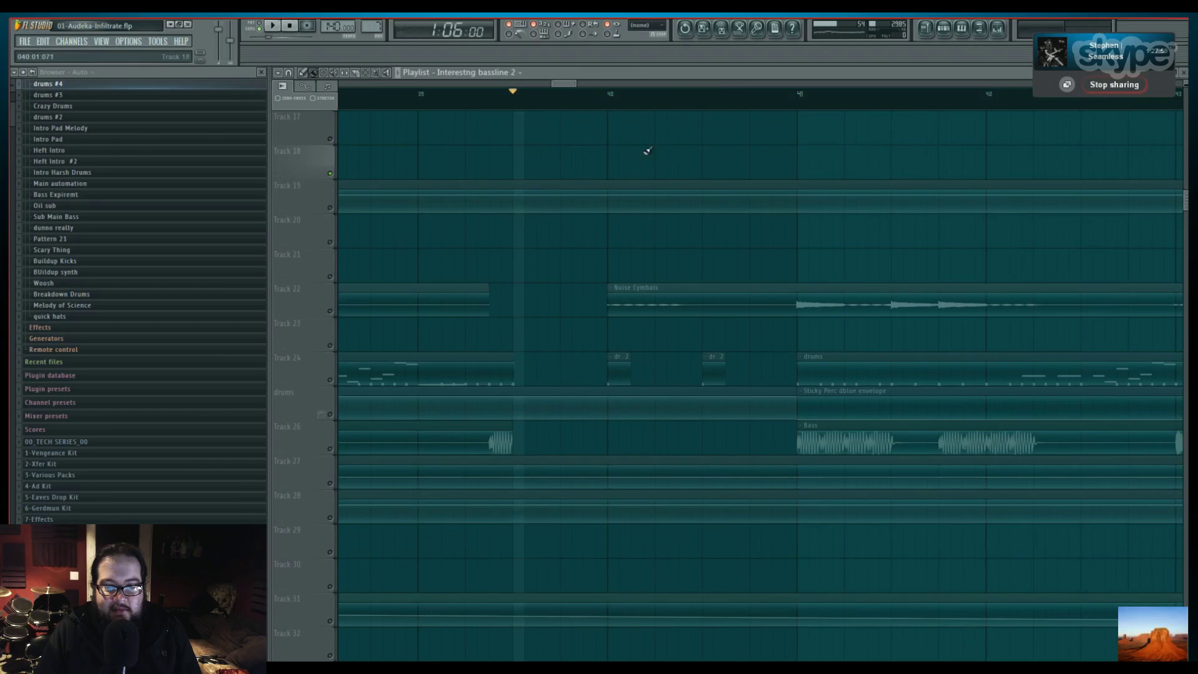
{"action": "scroll", "coordinate": [584, 103], "scroll_direction": "down", "scroll_amount": 6}
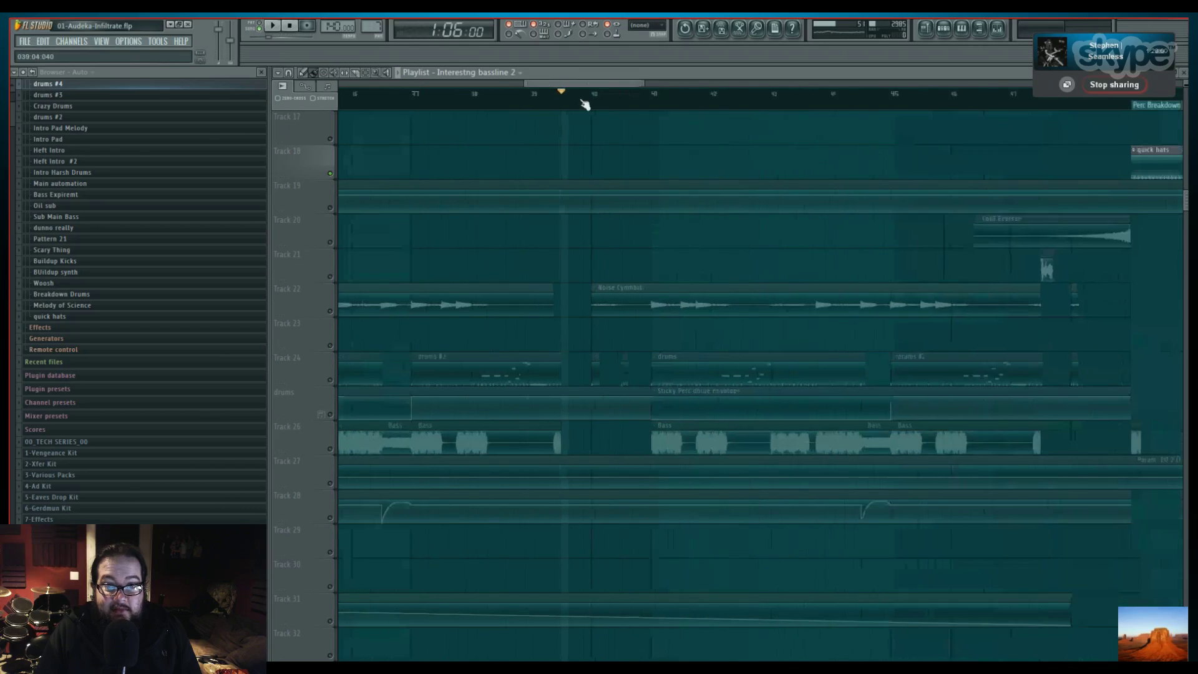
{"action": "scroll", "coordinate": [584, 103], "scroll_direction": "down", "scroll_amount": 1}
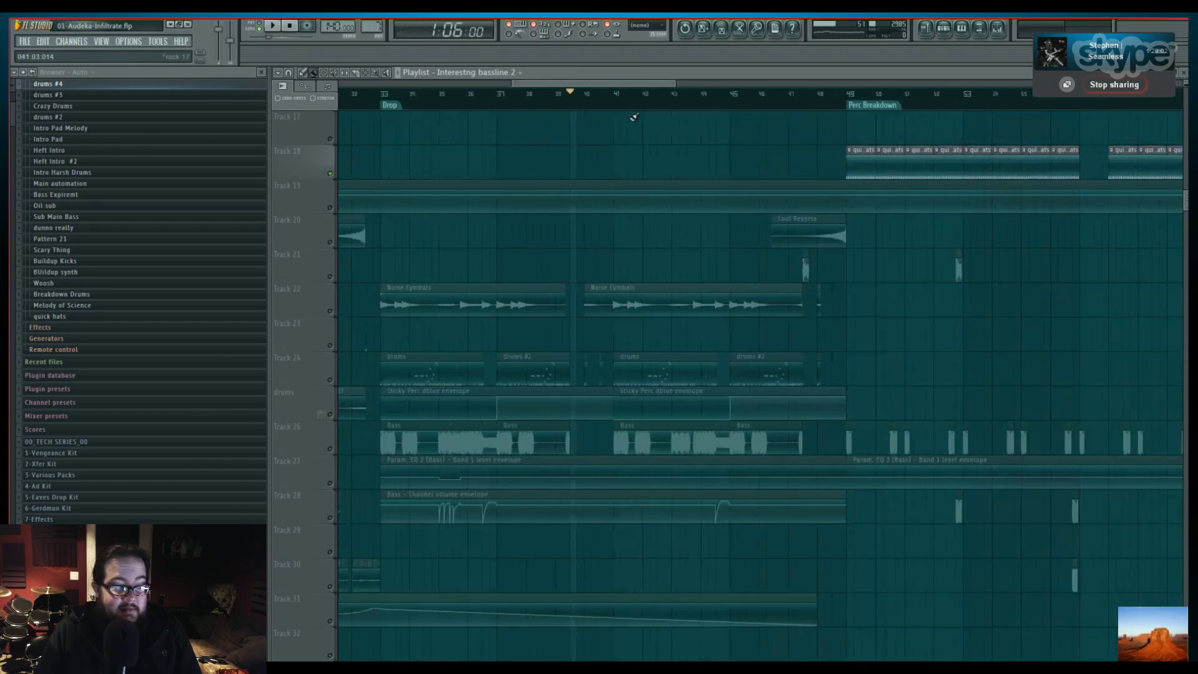
{"action": "scroll", "coordinate": [608, 102], "scroll_direction": "up", "scroll_amount": 4}
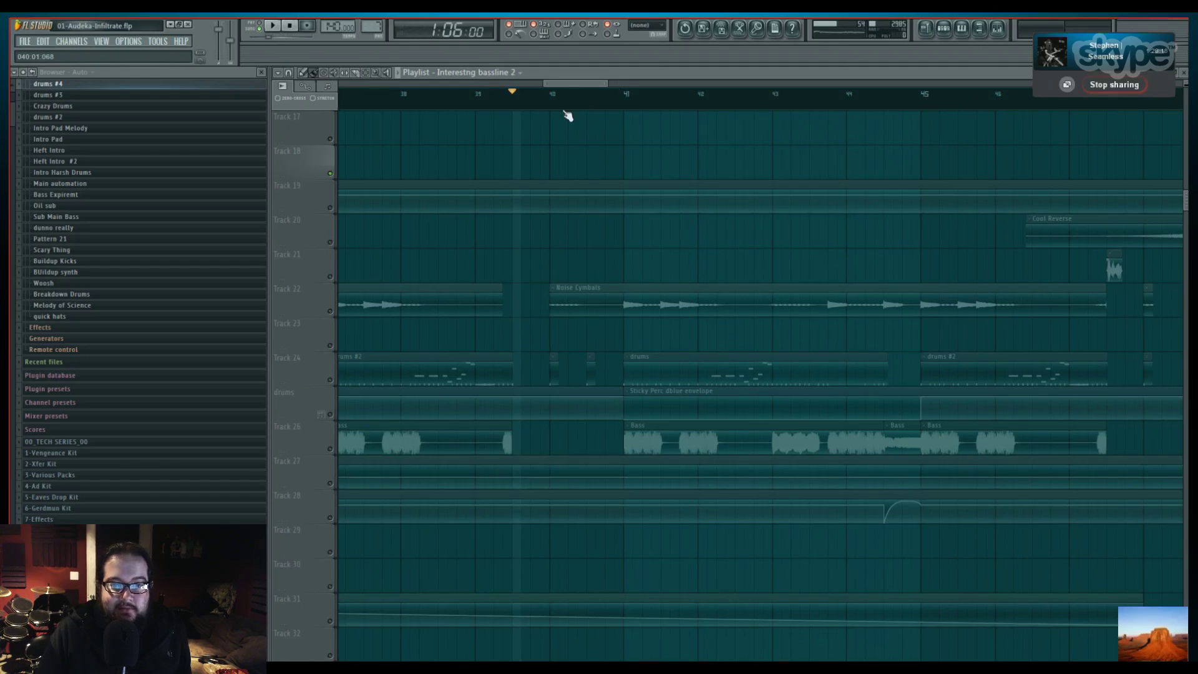
{"action": "scroll", "coordinate": [567, 116], "scroll_direction": "up", "scroll_amount": 2}
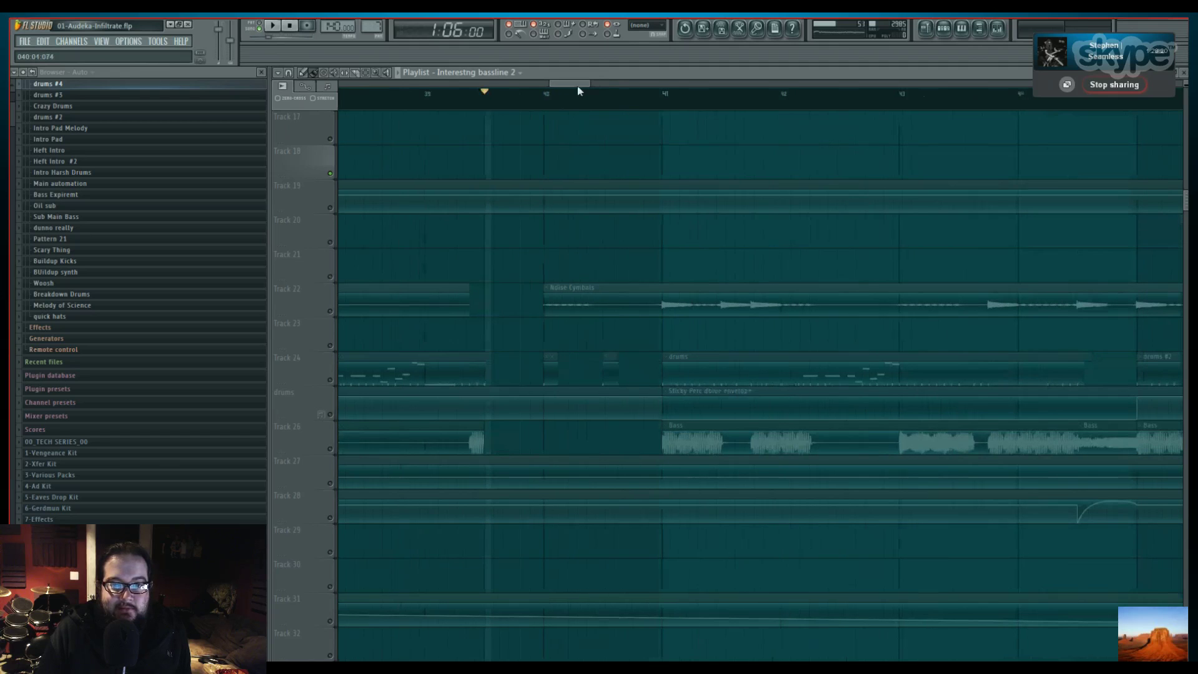
Examine the shared playlist's arrangement from the Drop marker through the Perc Breakdown
{"action": "scroll", "coordinate": [578, 83], "scroll_direction": "down", "scroll_amount": 2}
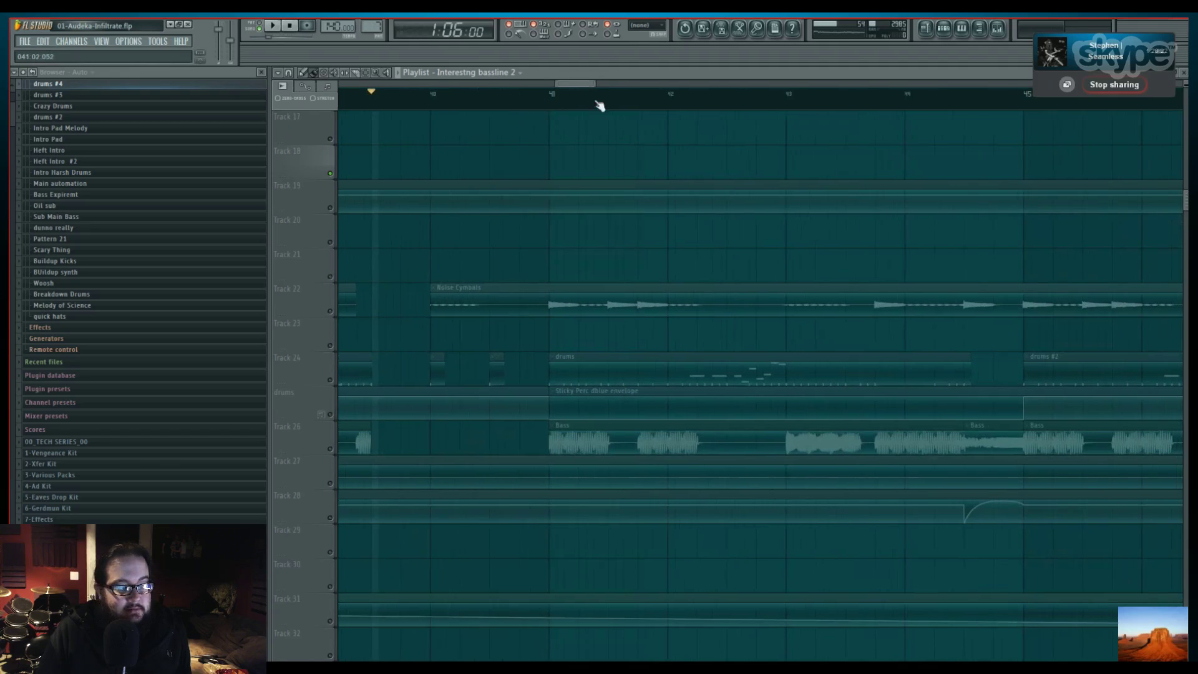
{"action": "scroll", "coordinate": [602, 107], "scroll_direction": "down", "scroll_amount": 1}
{"action": "scroll", "coordinate": [602, 105], "scroll_direction": "down", "scroll_amount": 5}
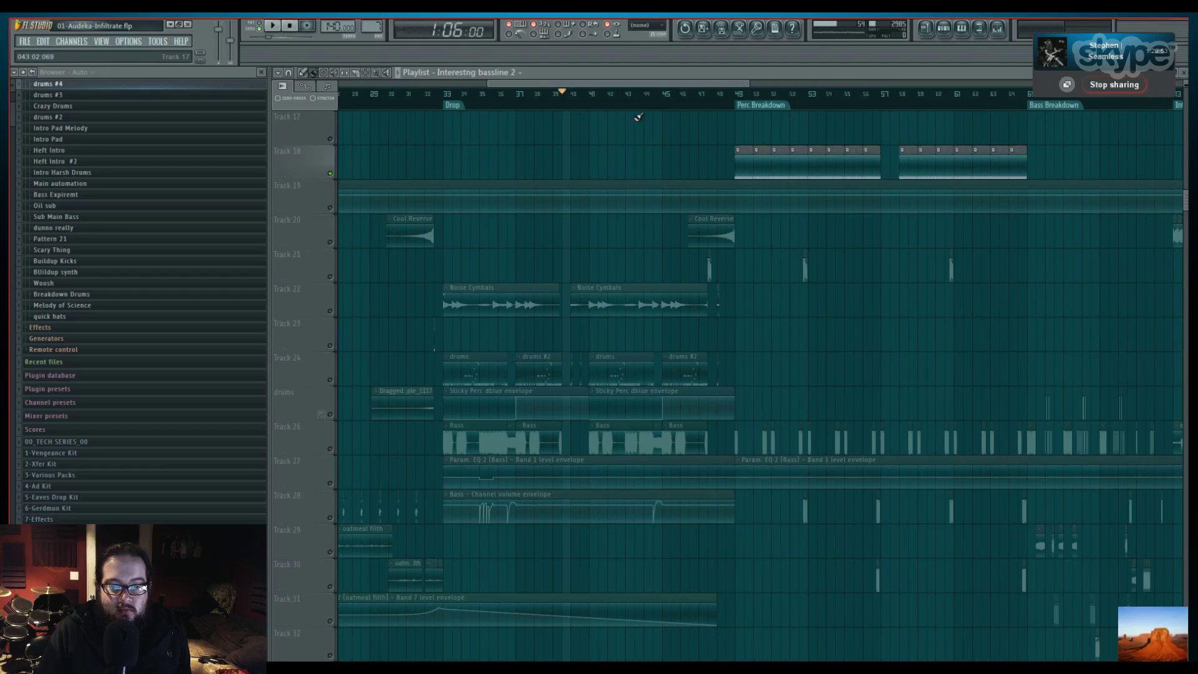
{"action": "scroll", "coordinate": [620, 98], "scroll_direction": "up", "scroll_amount": 5}
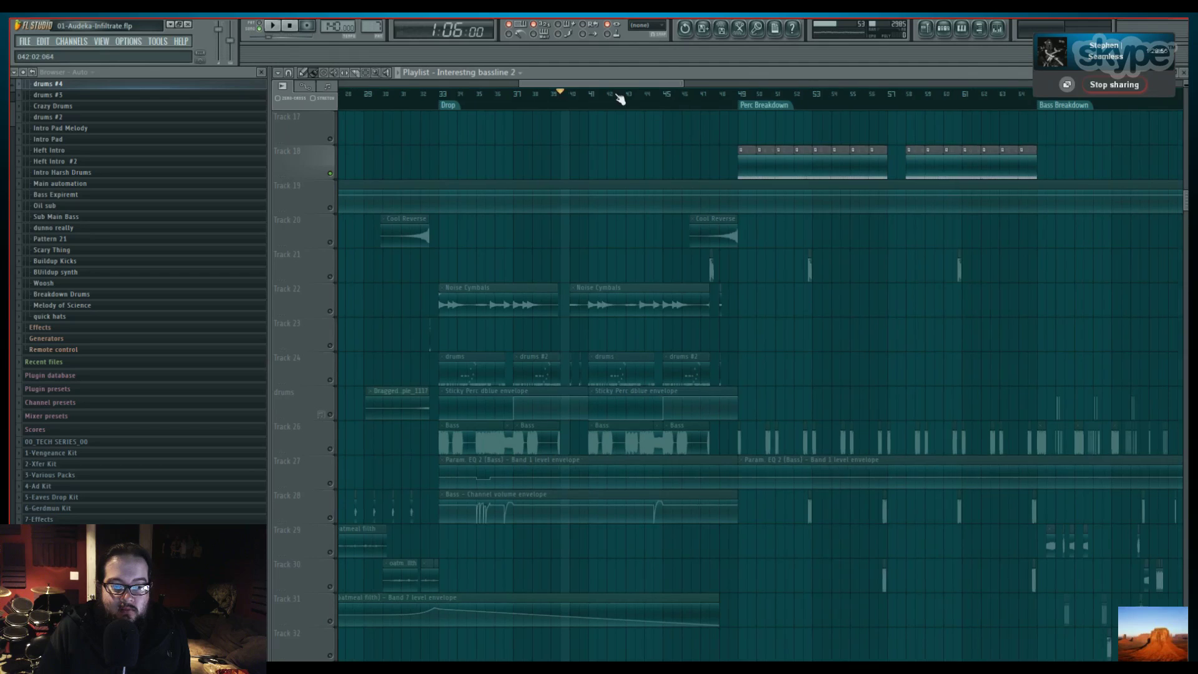
{"action": "scroll", "coordinate": [599, 94], "scroll_direction": "down", "scroll_amount": 1}
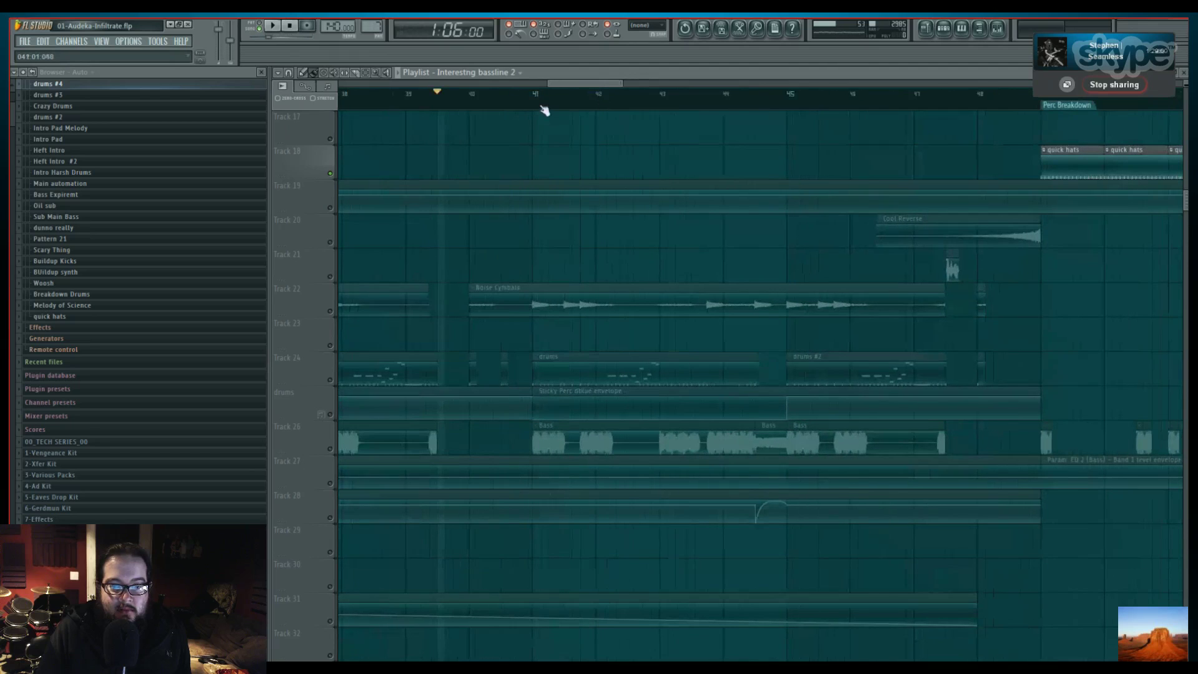
{"action": "scroll", "coordinate": [543, 110], "scroll_direction": "down", "scroll_amount": 3}
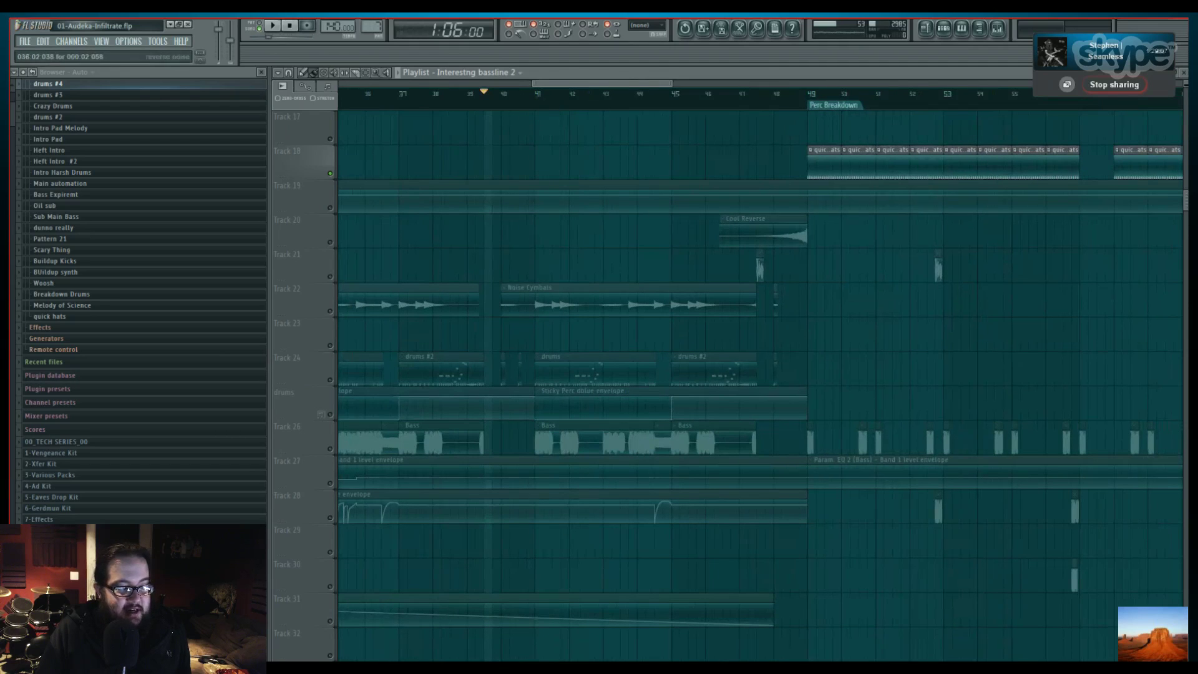
Leave the full-screen Skype view, minimise Skype to return to FL Studio, and close the Fruity Limiter and kick channel settings
{"action": "left_click", "coordinate": [367, 667]}
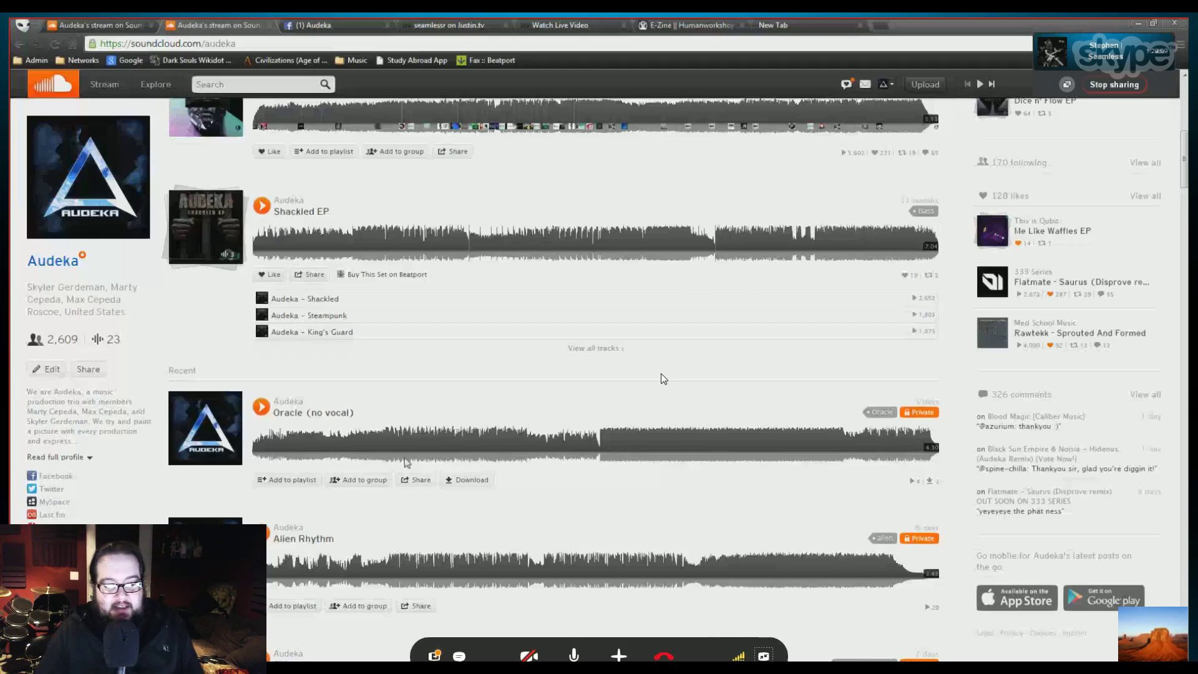
{"action": "double_click", "coordinate": [661, 373]}
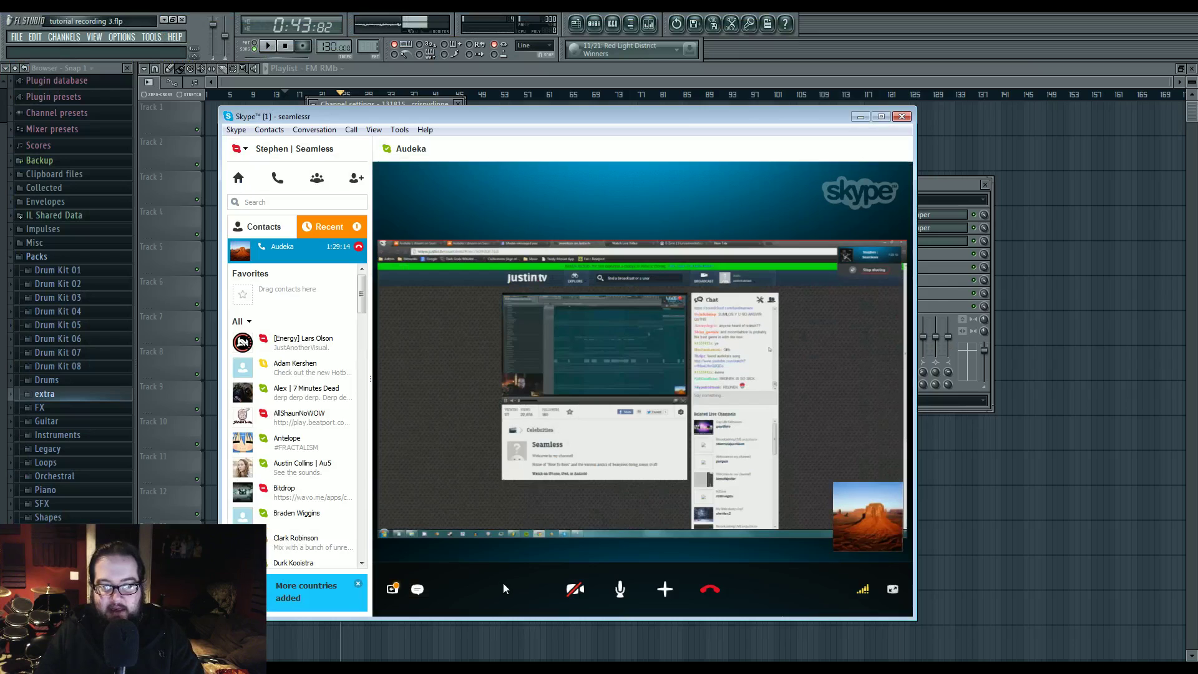
{"action": "left_click", "coordinate": [860, 117]}
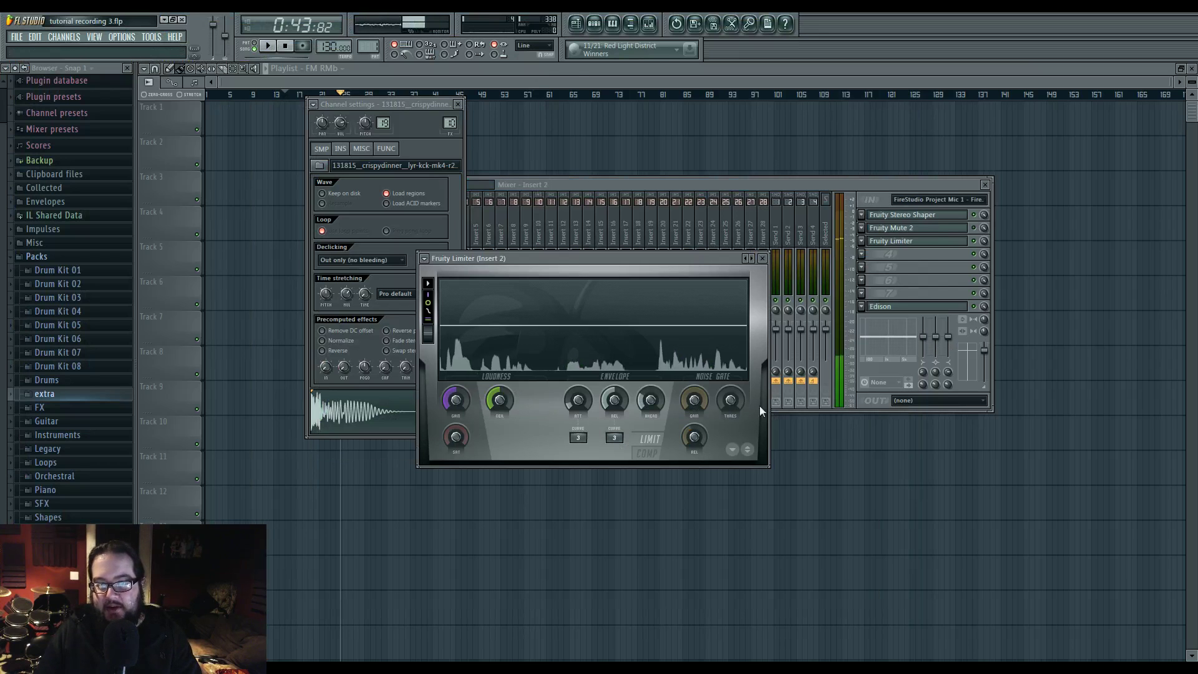
{"action": "left_click", "coordinate": [762, 258]}
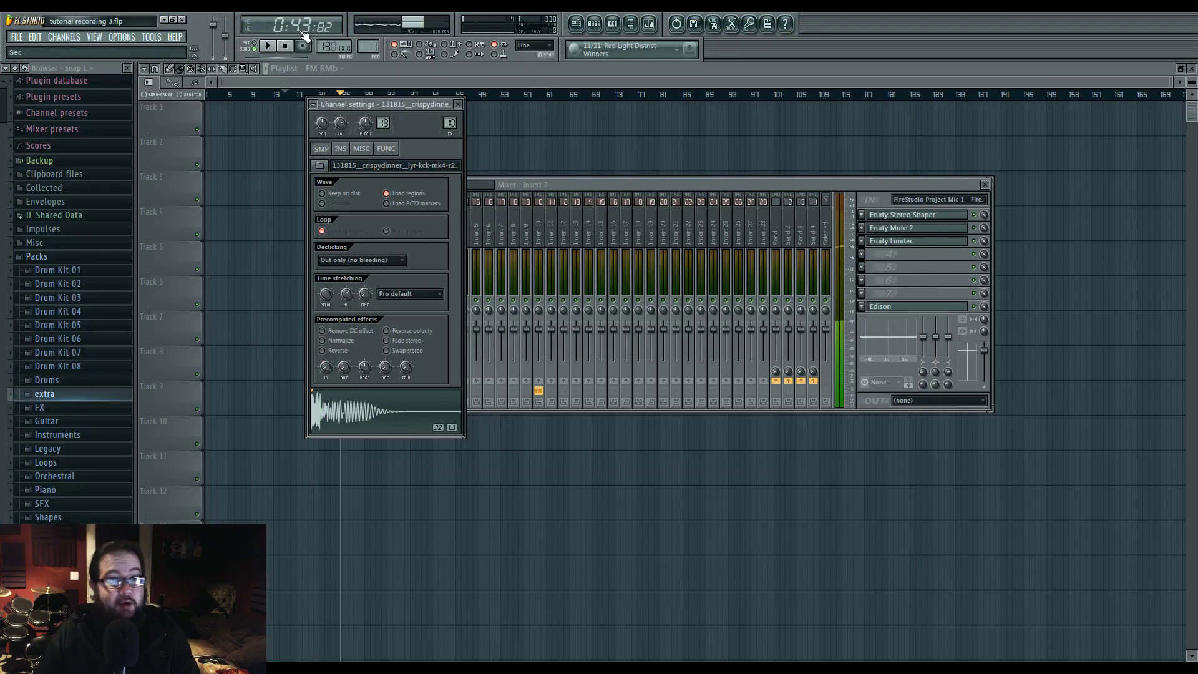
{"action": "left_click", "coordinate": [458, 104]}
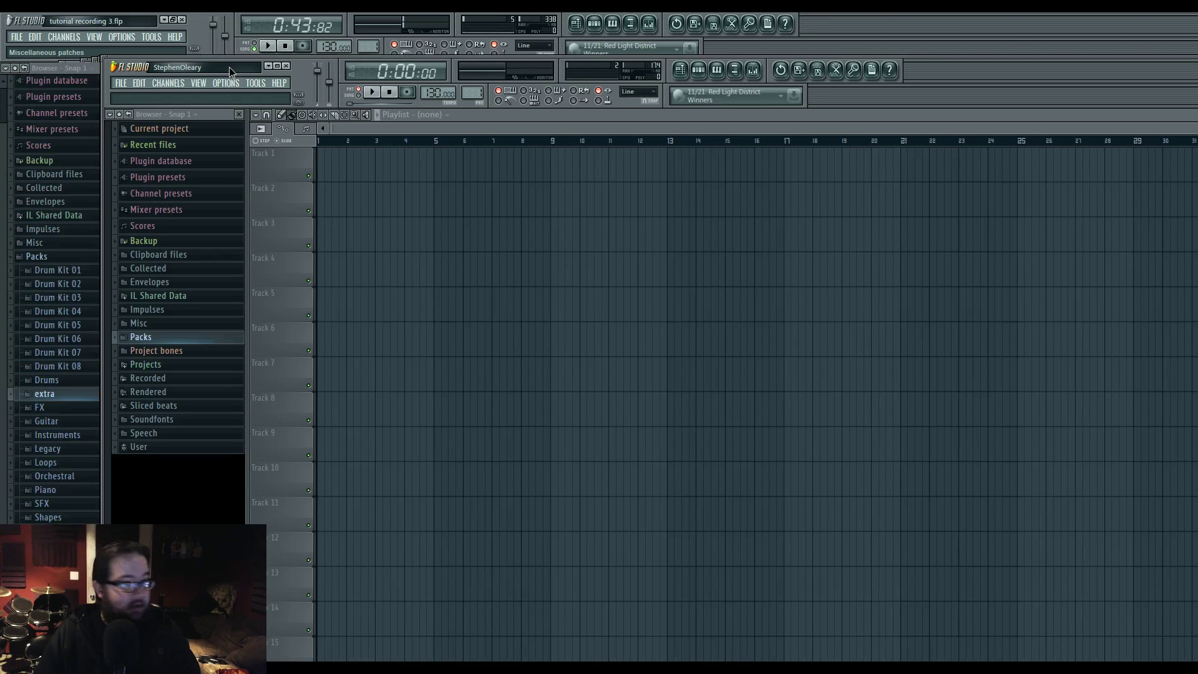
Start a new project and show the step sequencer, widened to 16 steps and moved toward the playlist's middle
{"action": "left_click_drag", "start_coordinate": [230, 67], "coordinate": [207, 92]}
{"action": "left_click", "coordinate": [256, 91]}
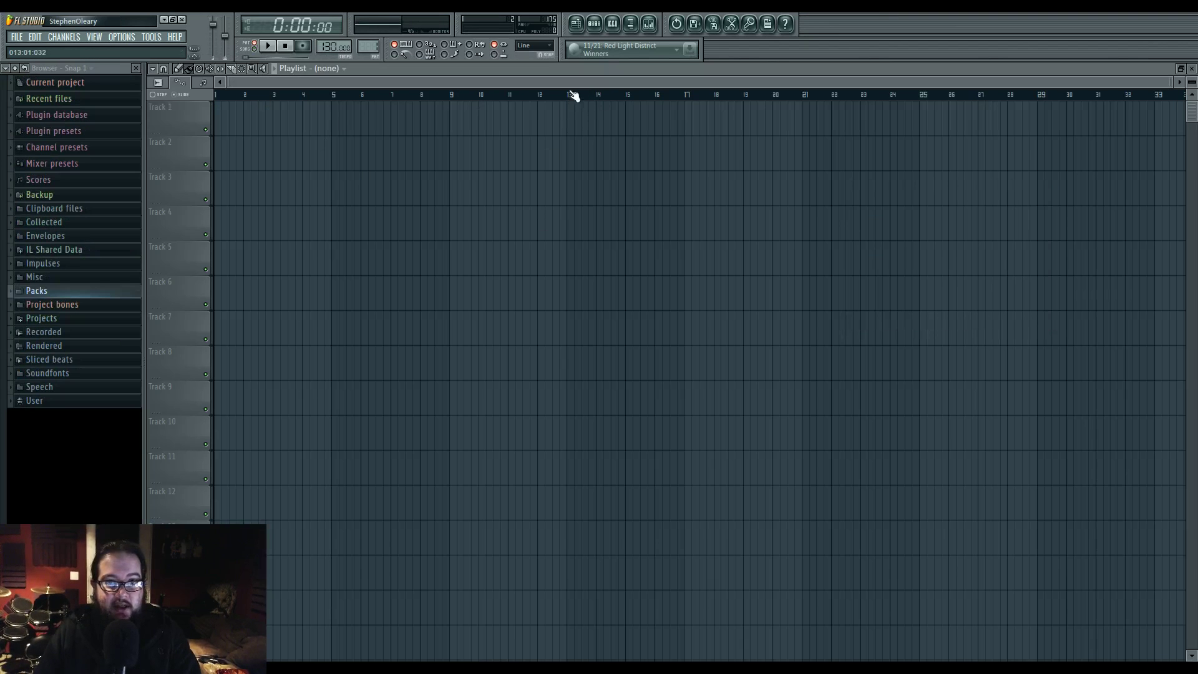
{"action": "left_click", "coordinate": [594, 23]}
{"action": "left_click", "coordinate": [594, 23]}
{"action": "left_click", "coordinate": [594, 23]}
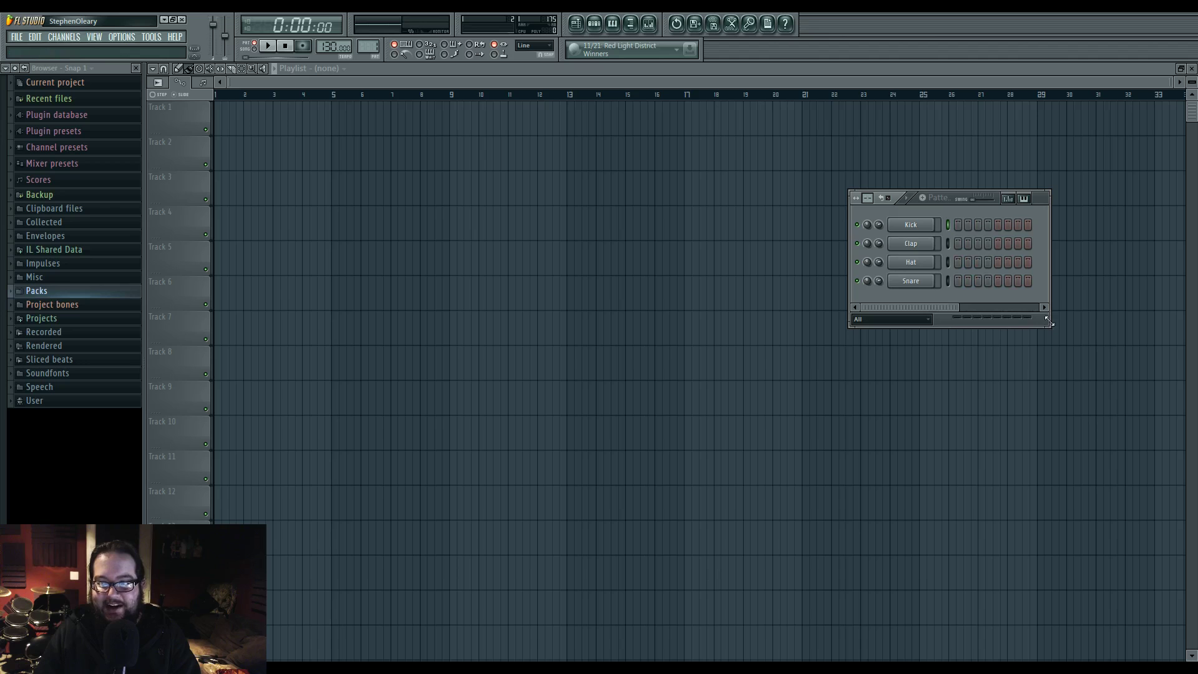
{"action": "left_click_drag", "start_coordinate": [1049, 322], "coordinate": [1115, 332]}
{"action": "left_click_drag", "start_coordinate": [1004, 202], "coordinate": [840, 248]}
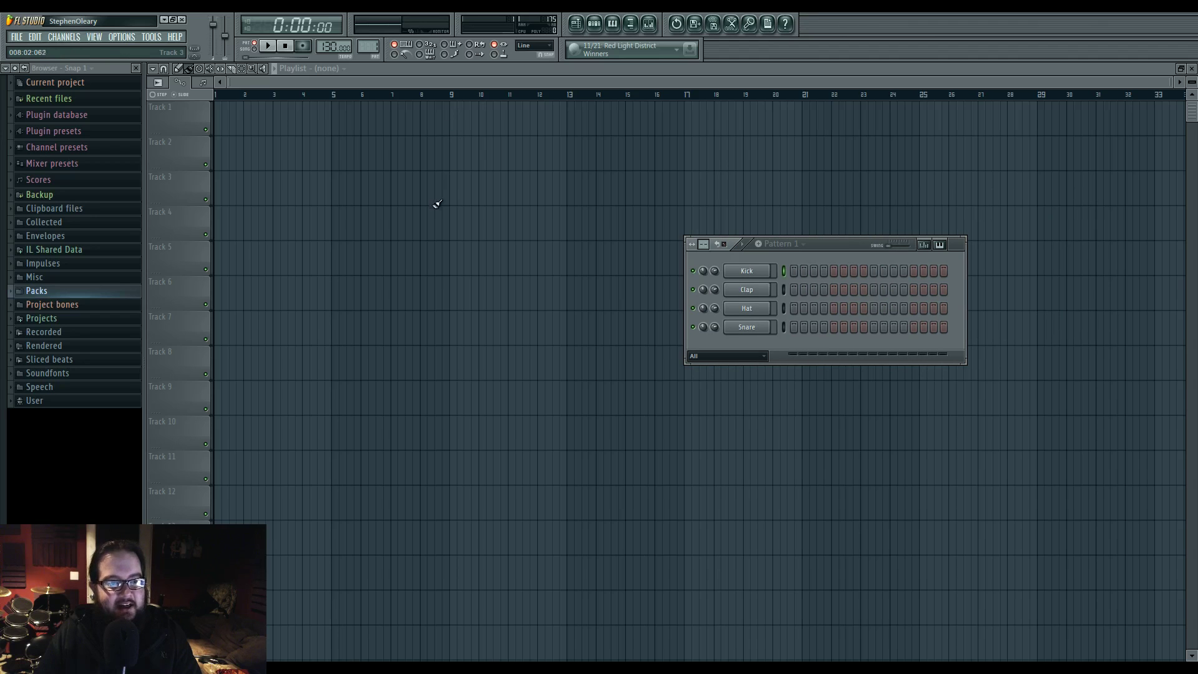
Add a Harmor channel to the new project and position its plugin window
{"action": "left_click", "coordinate": [18, 37]}
{"action": "left_click", "coordinate": [19, 37]}
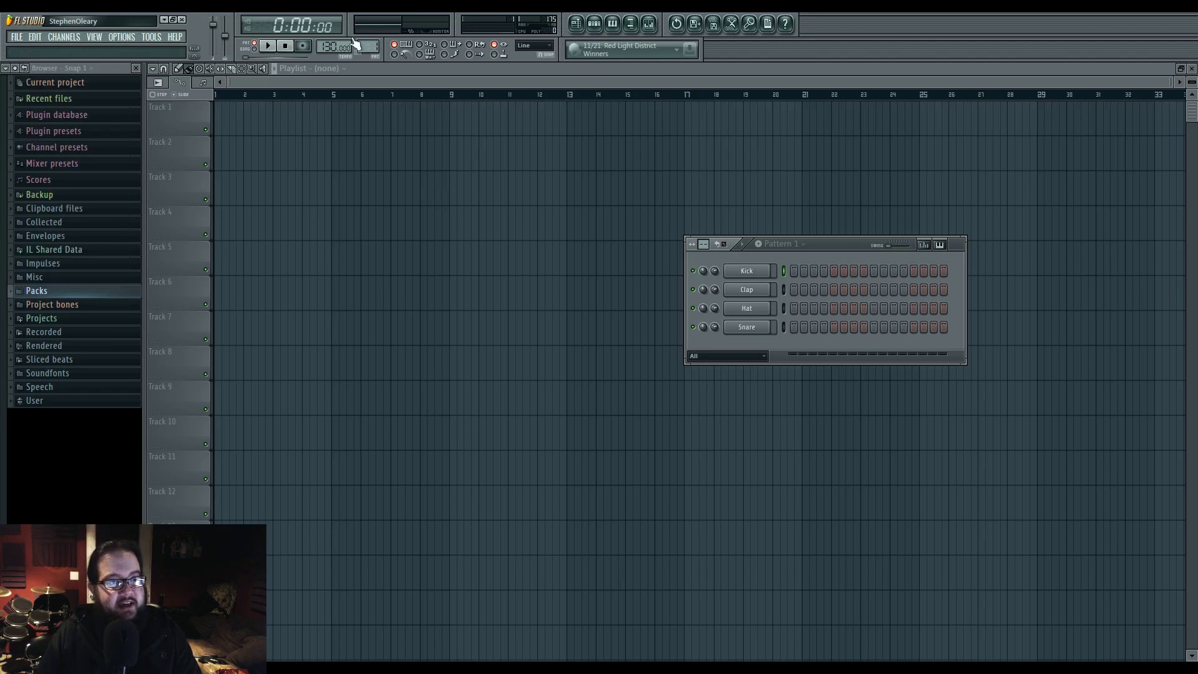
{"action": "left_click", "coordinate": [73, 38]}
{"action": "left_click", "coordinate": [235, 355]}
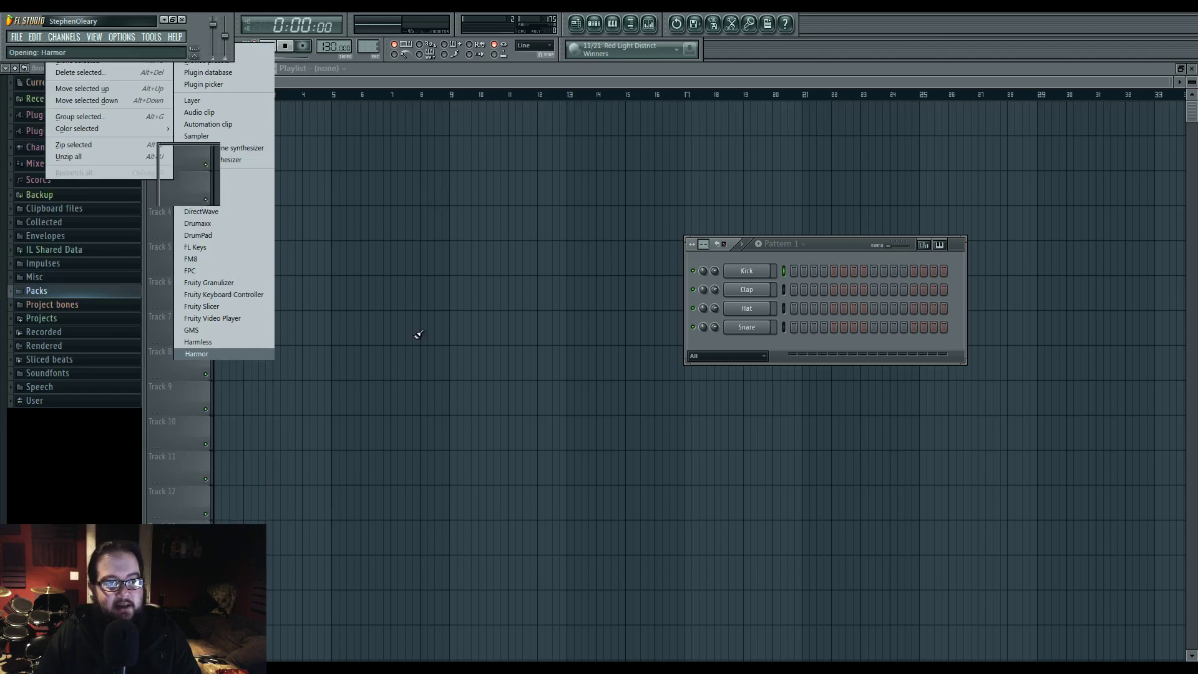
{"action": "left_click_drag", "start_coordinate": [492, 151], "coordinate": [631, 383]}
{"action": "left_click", "coordinate": [762, 347]}
Inspect the Fruity Limiter on the Master mixer track, and bring Harmor back in front
{"action": "left_click", "coordinate": [1074, 295]}
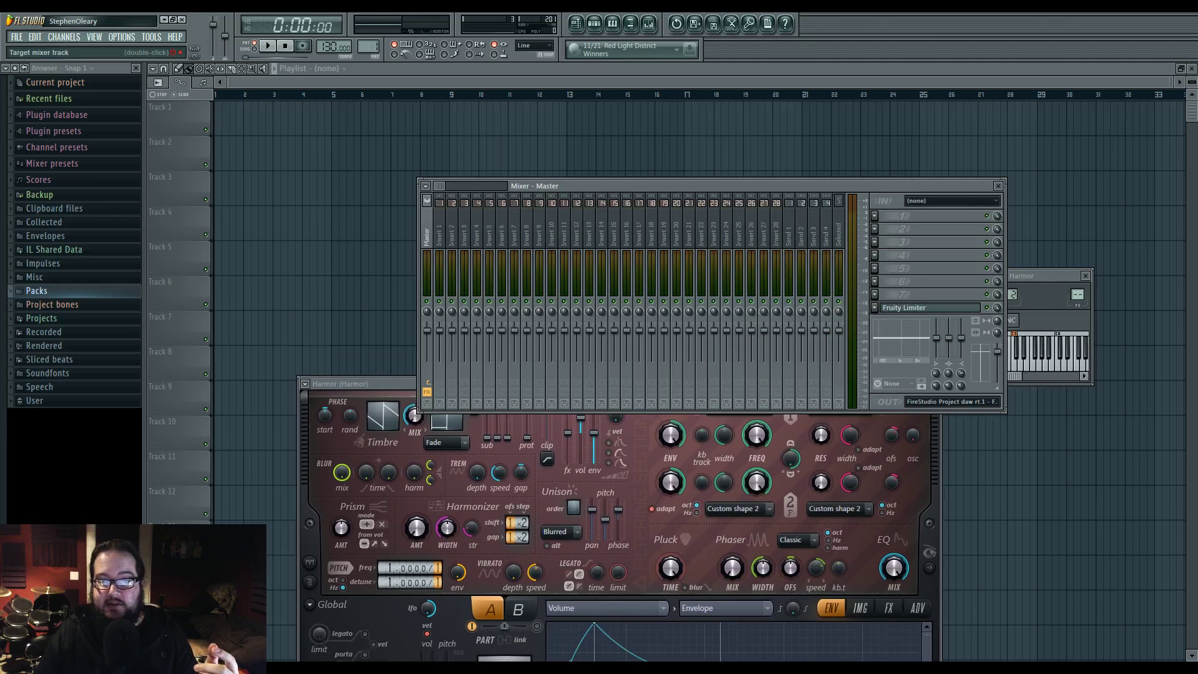
{"action": "left_click_drag", "start_coordinate": [1068, 298], "coordinate": [1067, 293]}
{"action": "left_click", "coordinate": [426, 229]}
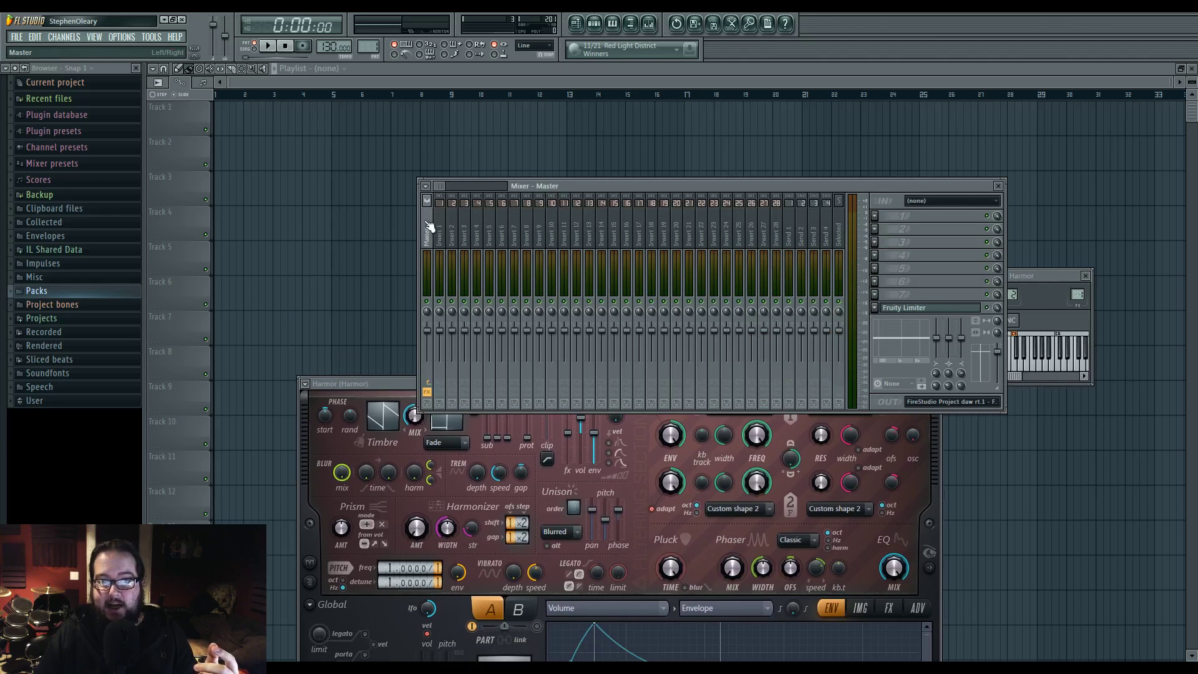
{"action": "left_click", "coordinate": [930, 307]}
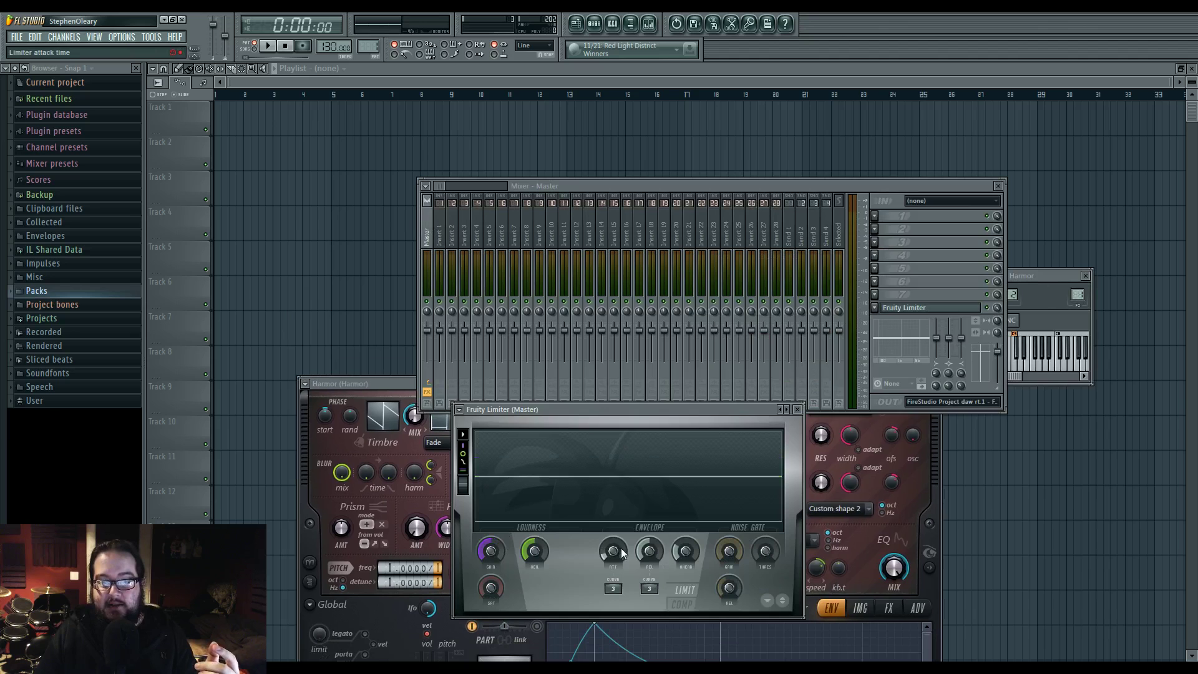
{"action": "left_click_drag", "start_coordinate": [393, 395], "coordinate": [367, 177]}
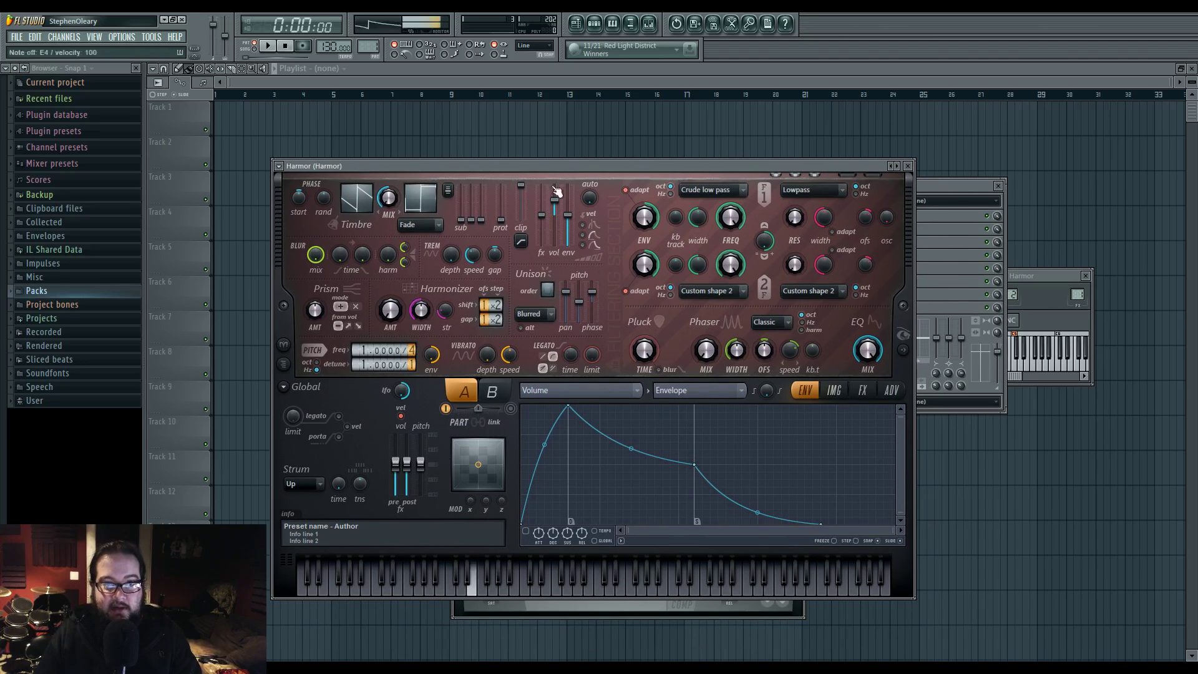
Open Harmor's piano roll and enter a one-bar E4 note at the start of bar 1
{"action": "left_click", "coordinate": [594, 24]}
{"action": "left_click", "coordinate": [804, 349]}
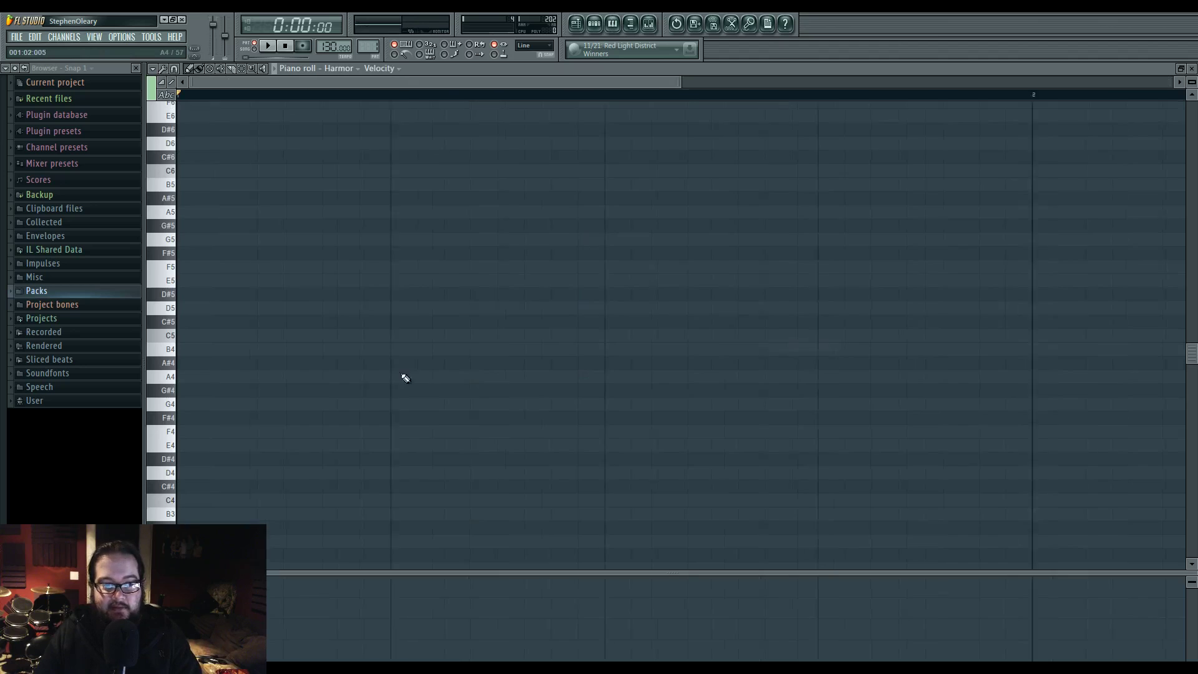
{"action": "left_click", "coordinate": [192, 404]}
{"action": "left_click", "coordinate": [187, 266]}
{"action": "right_click", "coordinate": [186, 266]}
{"action": "left_click", "coordinate": [188, 240]}
{"action": "scroll", "coordinate": [236, 301], "scroll_direction": "up", "scroll_amount": 3}
{"action": "right_click", "coordinate": [190, 405]}
{"action": "left_click", "coordinate": [194, 377]}
{"action": "right_click", "coordinate": [186, 382]}
{"action": "left_click_drag", "start_coordinate": [186, 388], "coordinate": [384, 410]}
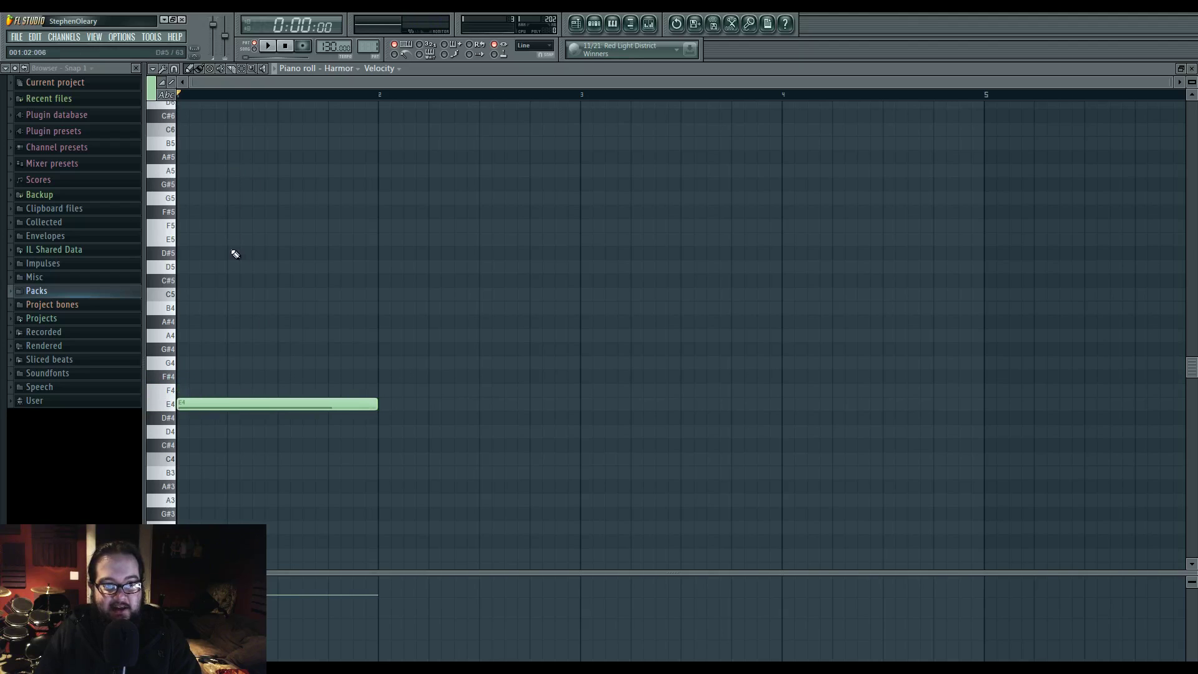
Copy the one-bar note up to B5 and replace the E4 note with a short E4 slide note
{"action": "left_click_drag", "start_coordinate": [207, 403], "coordinate": [210, 144]}
{"action": "left_click", "coordinate": [221, 403]}
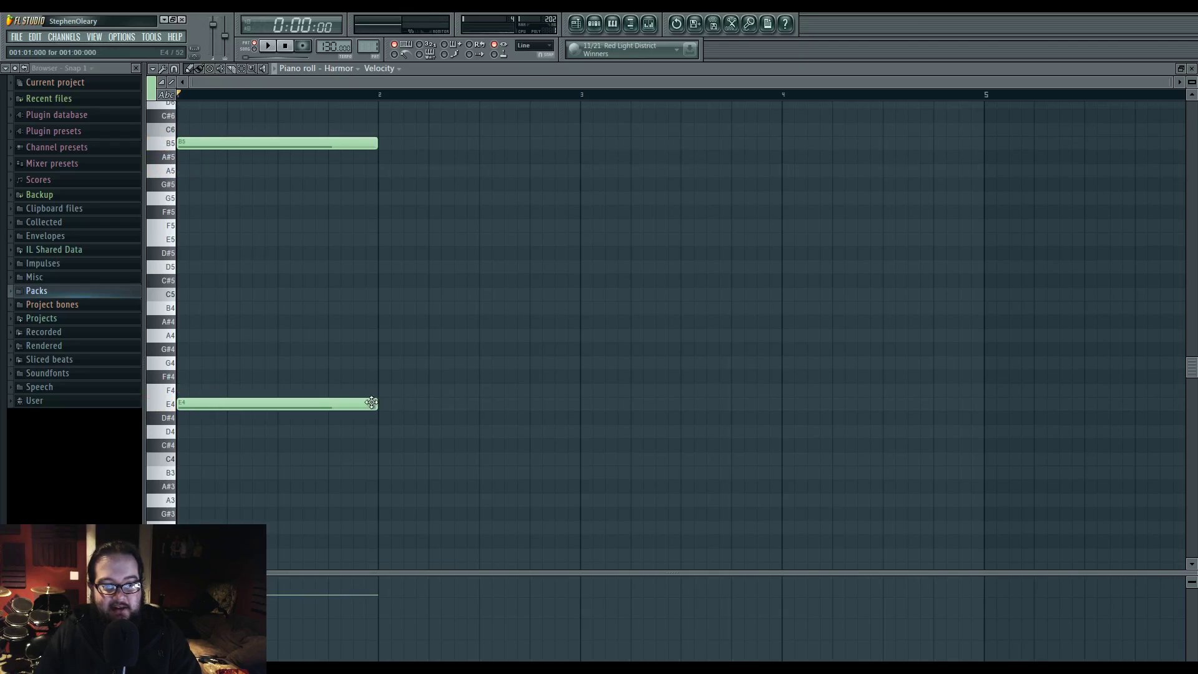
{"action": "right_click", "coordinate": [368, 405]}
{"action": "left_click", "coordinate": [181, 418]}
{"action": "left_click_drag", "start_coordinate": [278, 419], "coordinate": [286, 405]}
{"action": "left_click_drag", "start_coordinate": [375, 404], "coordinate": [206, 406]}
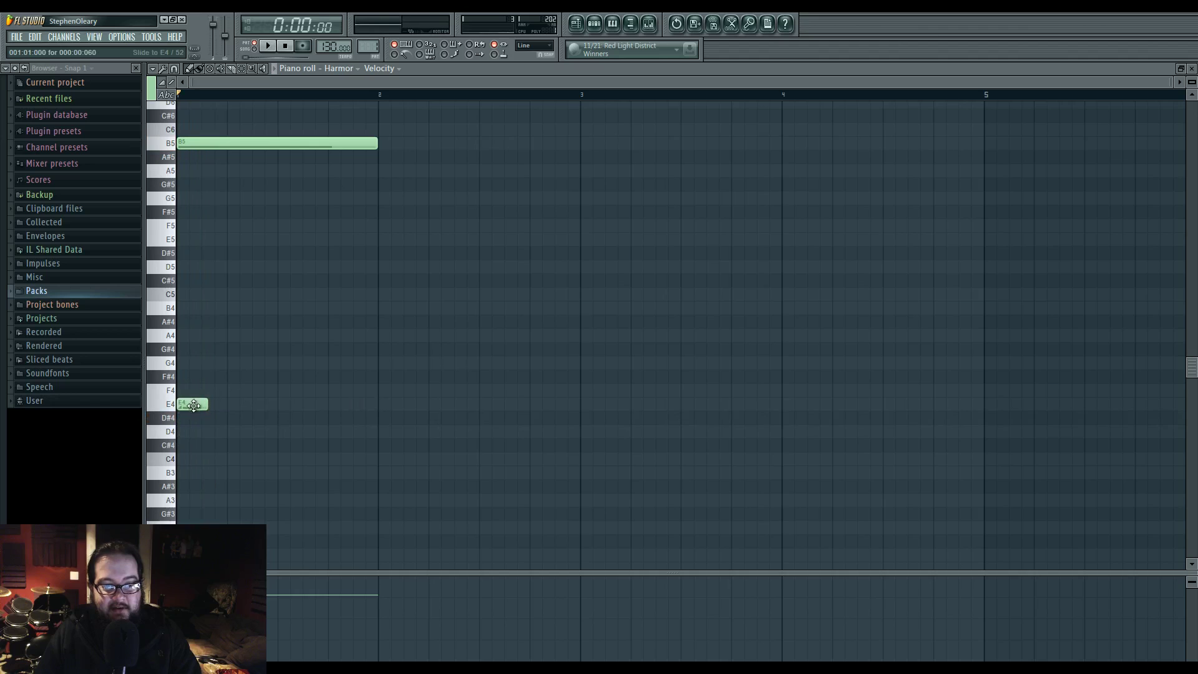
Add short D6 and E4 slide notes across the first half of the bar and set the tempo to 140
{"action": "scroll", "coordinate": [256, 409], "scroll_direction": "up", "scroll_amount": 3}
{"action": "left_click", "coordinate": [236, 267]}
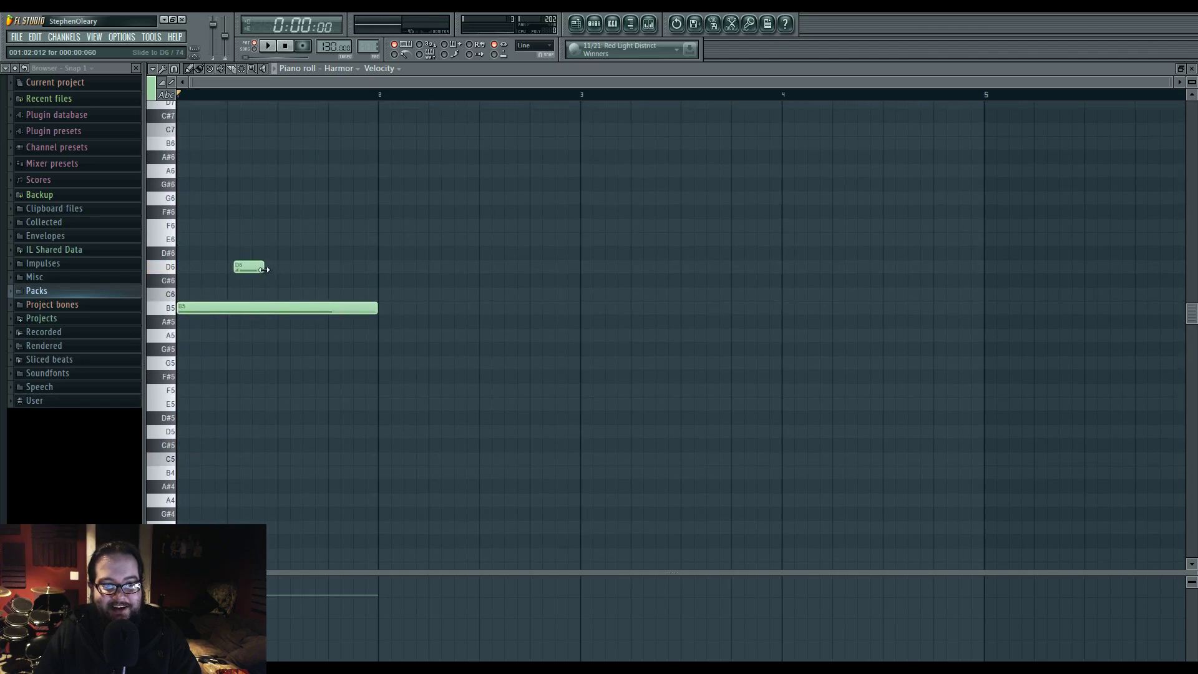
{"action": "scroll", "coordinate": [250, 478], "scroll_direction": "down", "scroll_amount": 1}
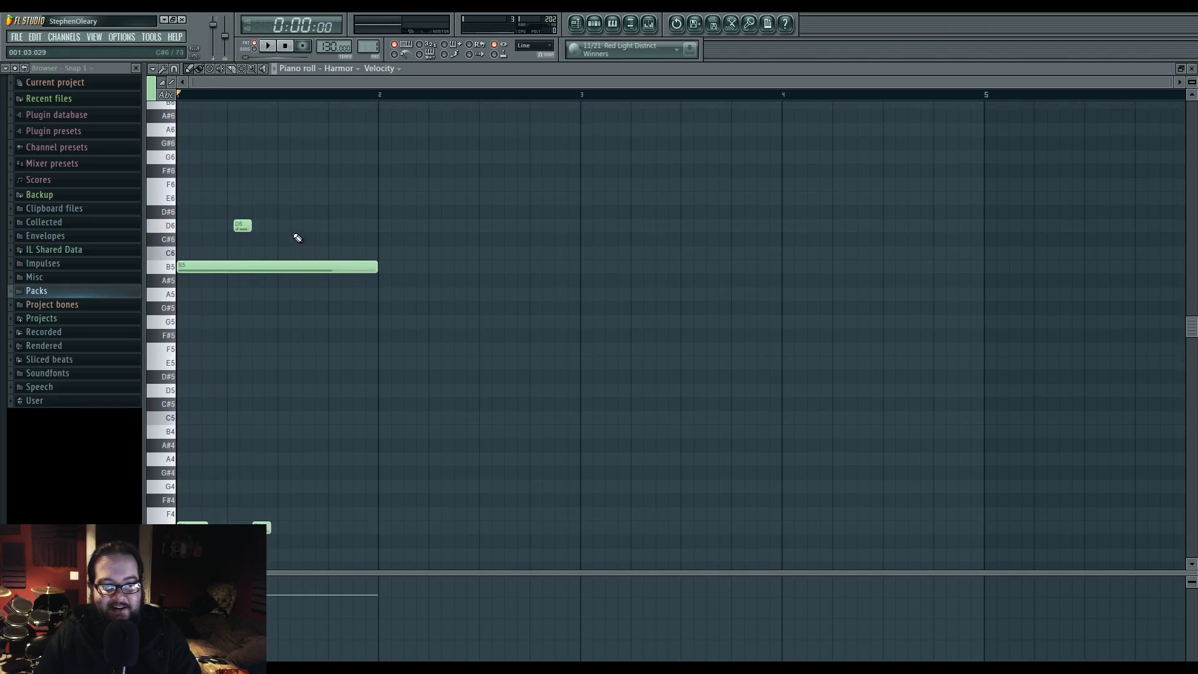
{"action": "left_click", "coordinate": [276, 226]}
{"action": "key", "text": "space"}
{"action": "key", "text": "space"}
{"action": "left_click_drag", "start_coordinate": [331, 47], "coordinate": [331, 43]}
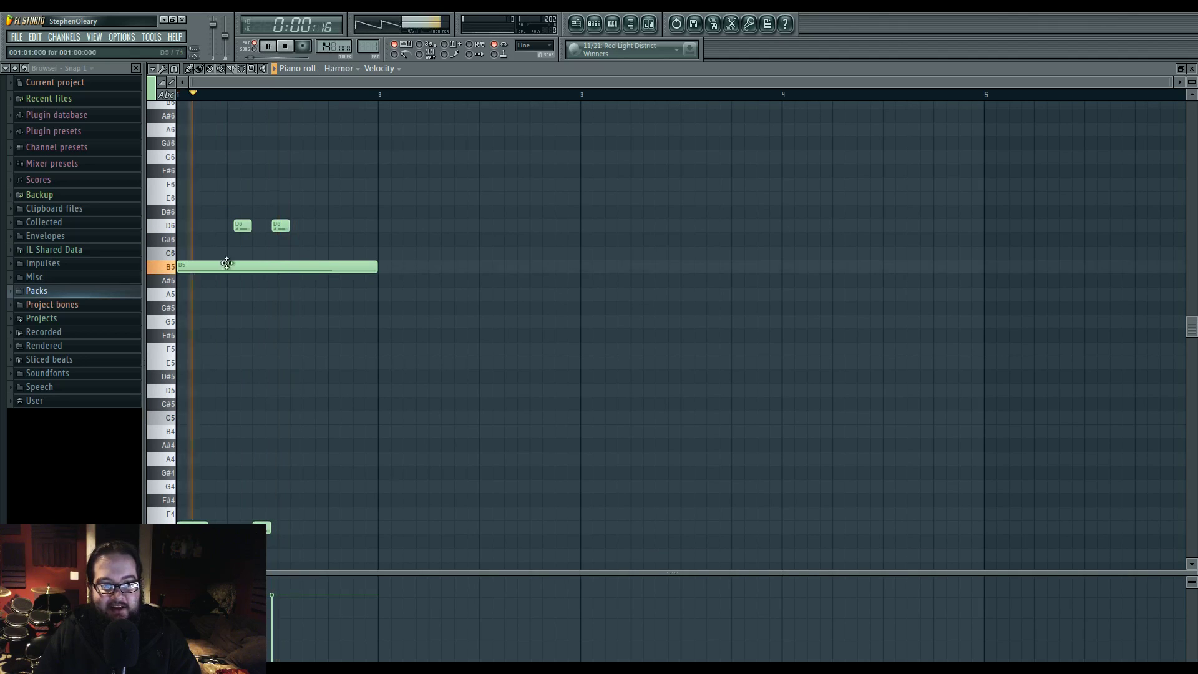
Shorten the second E4 and D6 slide notes, place the D6 closer after the E4, and play the pattern
{"action": "scroll", "coordinate": [270, 179], "scroll_direction": "up", "scroll_amount": 2}
{"action": "scroll", "coordinate": [259, 410], "scroll_direction": "down", "scroll_amount": 1}
{"action": "mouse_move", "coordinate": [291, 214]}
{"action": "left_mouse_down"}
{"action": "mouse_move", "coordinate": [257, 214]}
{"action": "mouse_move", "coordinate": [285, 215]}
{"action": "left_mouse_up"}
{"action": "left_click_drag", "start_coordinate": [345, 516], "coordinate": [299, 517]}
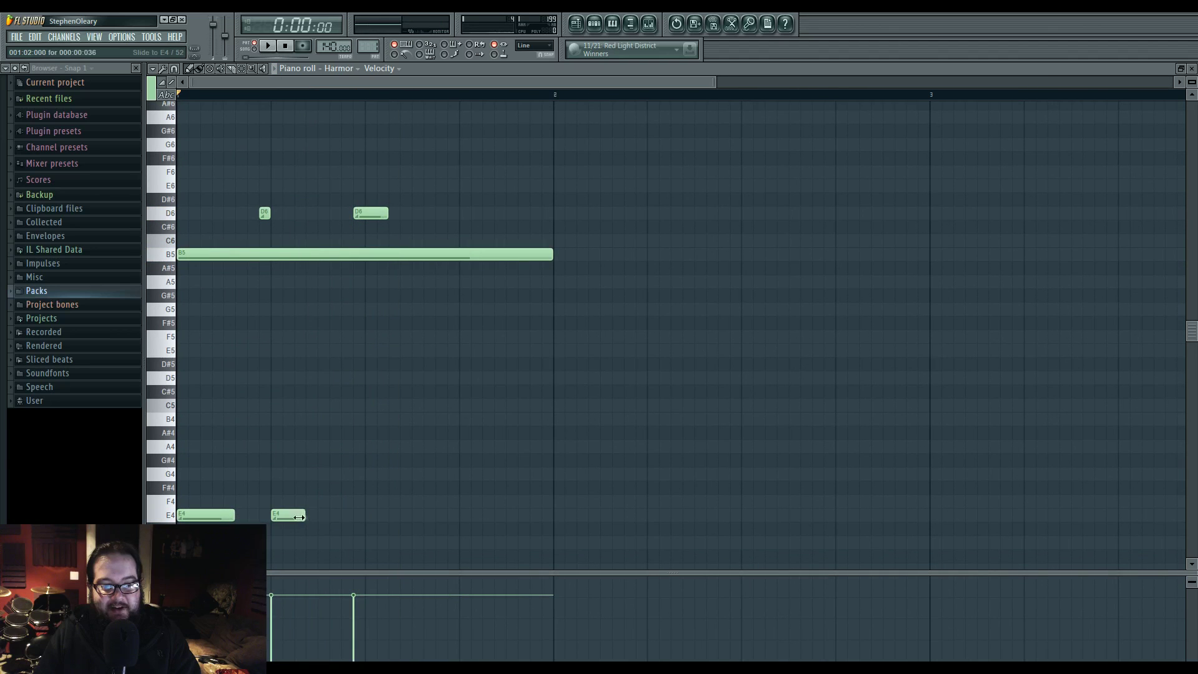
{"action": "left_click_drag", "start_coordinate": [361, 214], "coordinate": [316, 214]}
{"action": "key", "text": "space"}
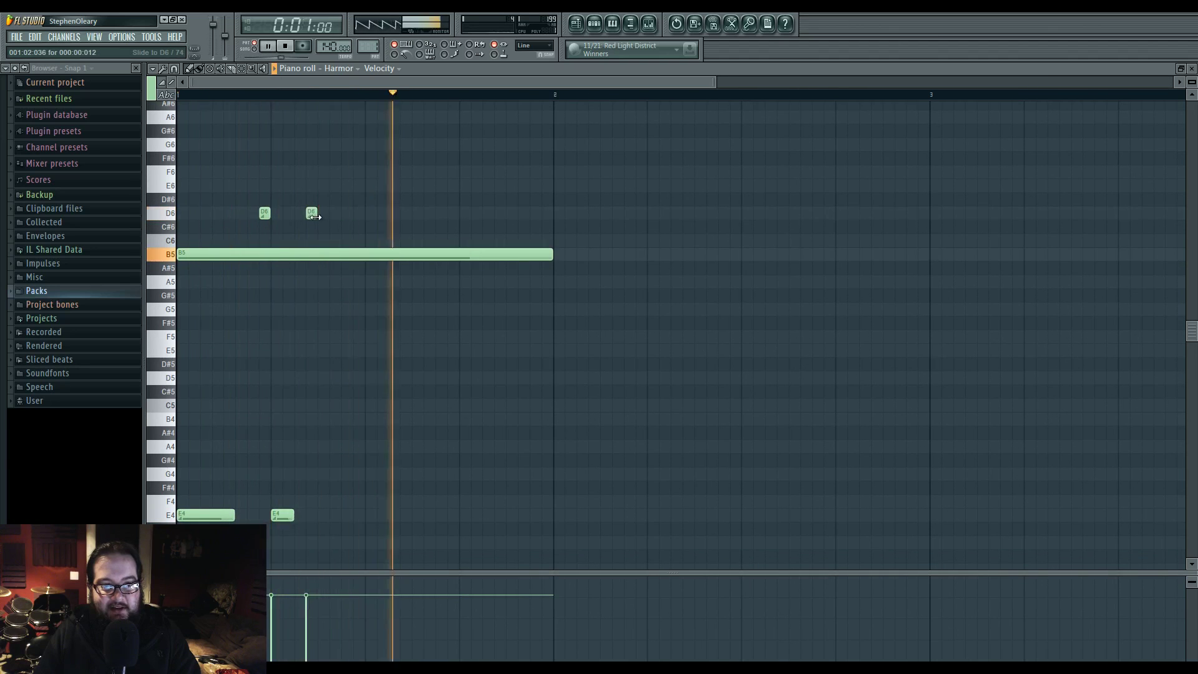
Raise both D6 slide notes to F#7 and play the pattern
{"action": "scroll", "coordinate": [279, 235], "scroll_direction": "up", "scroll_amount": 3}
{"action": "key", "text": "space"}
{"action": "scroll", "coordinate": [249, 327], "scroll_direction": "down", "scroll_amount": 1}
{"action": "left_click_drag", "start_coordinate": [235, 324], "coordinate": [275, 116]}
{"action": "key", "text": "space"}
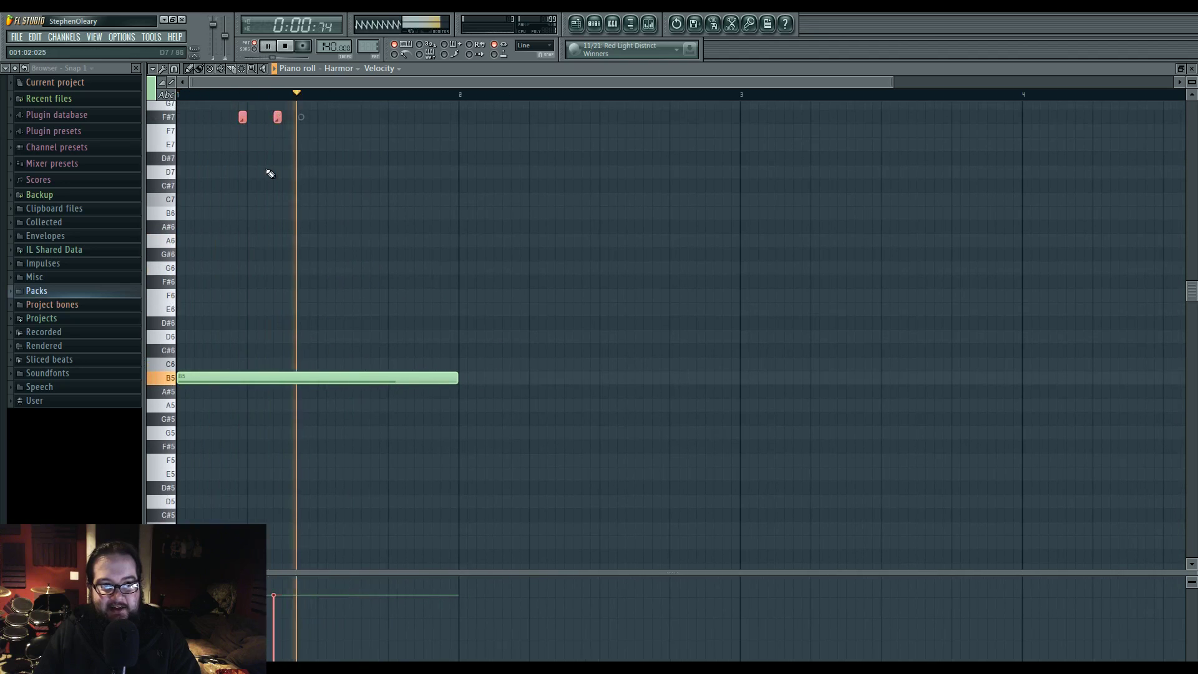
Add a third E4 slide note, shorten the B5 note to half a bar, and fill the second half with an E5 note
{"action": "scroll", "coordinate": [359, 355], "scroll_direction": "down", "scroll_amount": 1}
{"action": "scroll", "coordinate": [359, 355], "scroll_direction": "down", "scroll_amount": 3}
{"action": "left_click", "coordinate": [308, 503]}
{"action": "left_click_drag", "start_coordinate": [463, 243], "coordinate": [319, 243]}
{"action": "left_click", "coordinate": [321, 338]}
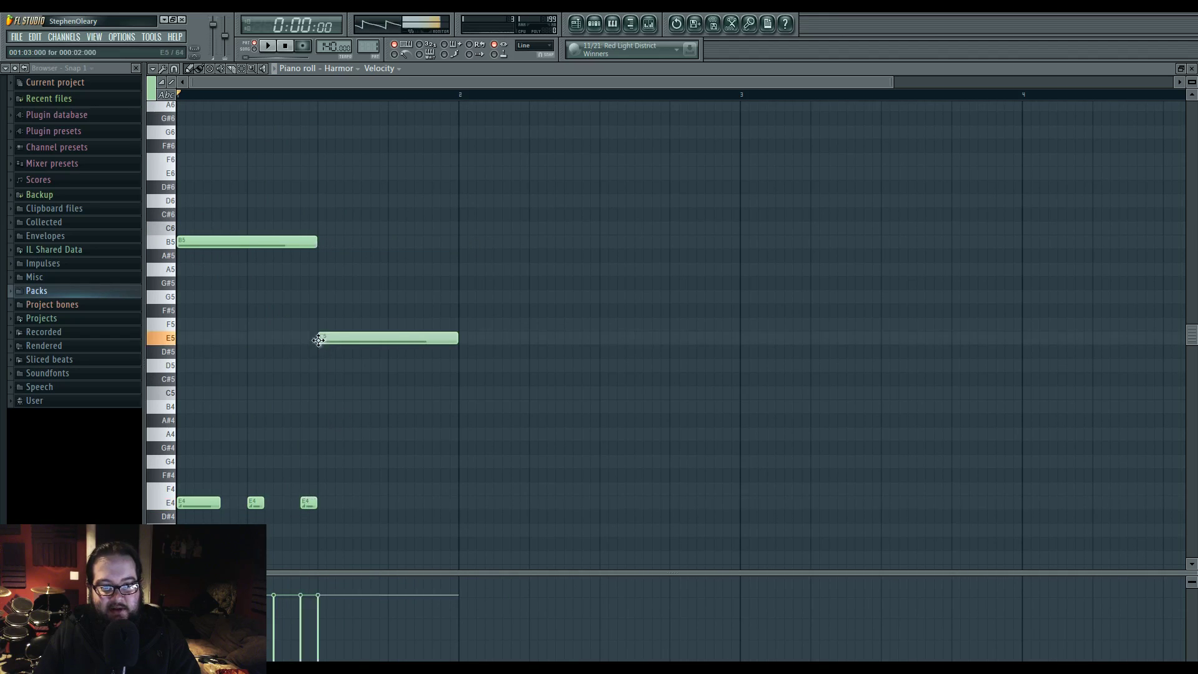
Add C4, E4 and F#5 slide notes in the second half of the bar and audition the pattern
{"action": "scroll", "coordinate": [321, 506], "scroll_direction": "down", "scroll_amount": 2}
{"action": "left_click", "coordinate": [340, 475]}
{"action": "left_click", "coordinate": [382, 420]}
{"action": "key", "text": "space"}
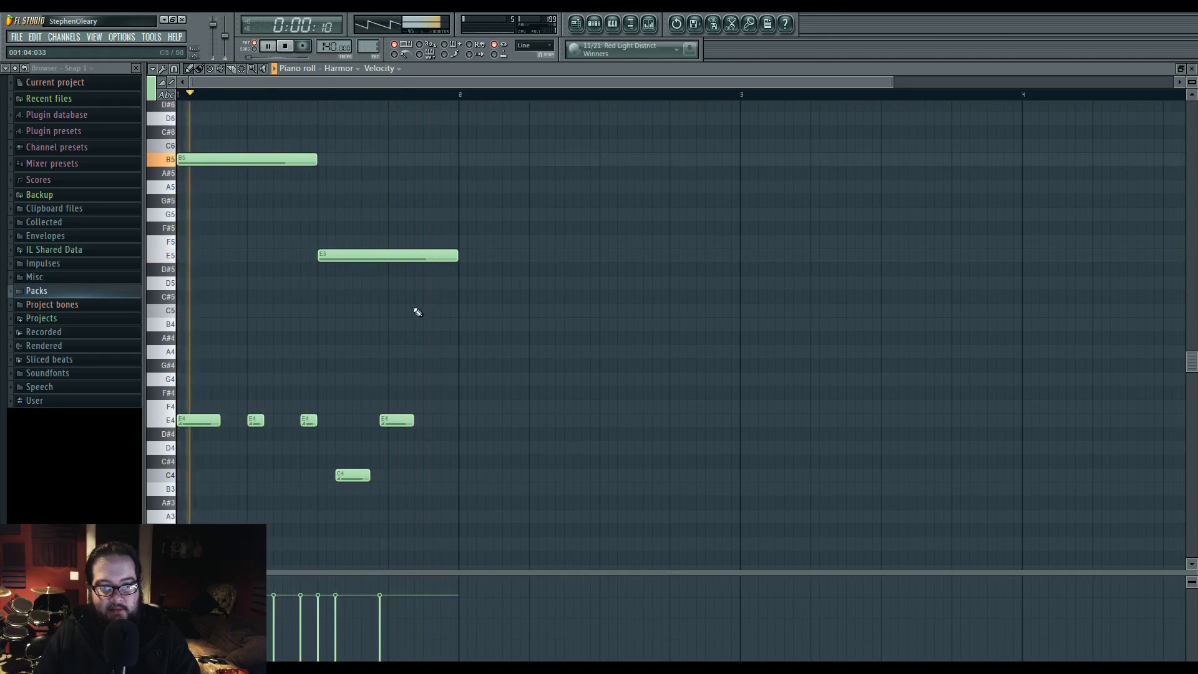
{"action": "left_click", "coordinate": [426, 228]}
{"action": "key", "text": "space"}
Start the third E4 slide note slightly earlier and audition the revised pattern
{"action": "scroll", "coordinate": [300, 308], "scroll_direction": "up", "scroll_amount": 6}
{"action": "scroll", "coordinate": [303, 310], "scroll_direction": "down", "scroll_amount": 3}
{"action": "scroll", "coordinate": [299, 312], "scroll_direction": "down", "scroll_amount": 2}
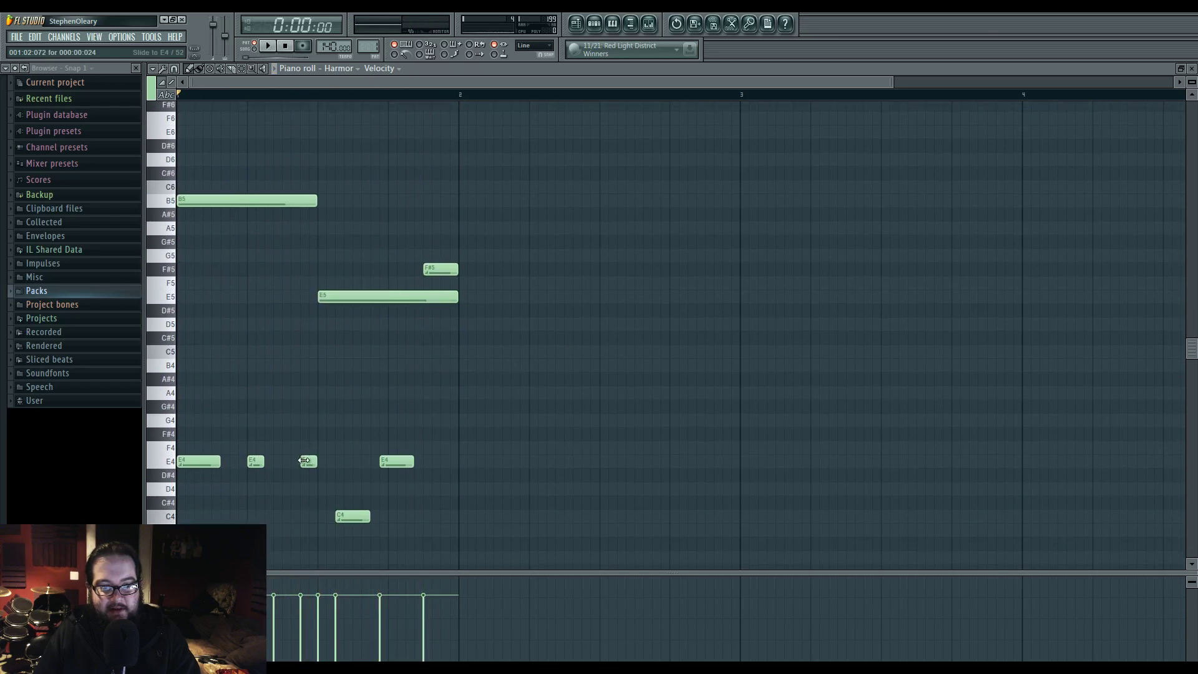
{"action": "left_click_drag", "start_coordinate": [305, 461], "coordinate": [299, 462]}
{"action": "key", "text": "space"}
{"action": "scroll", "coordinate": [299, 463], "scroll_direction": "up", "scroll_amount": 6}
{"action": "key", "text": "space"}
{"action": "scroll", "coordinate": [290, 456], "scroll_direction": "down", "scroll_amount": 2}
{"action": "key", "text": "space"}
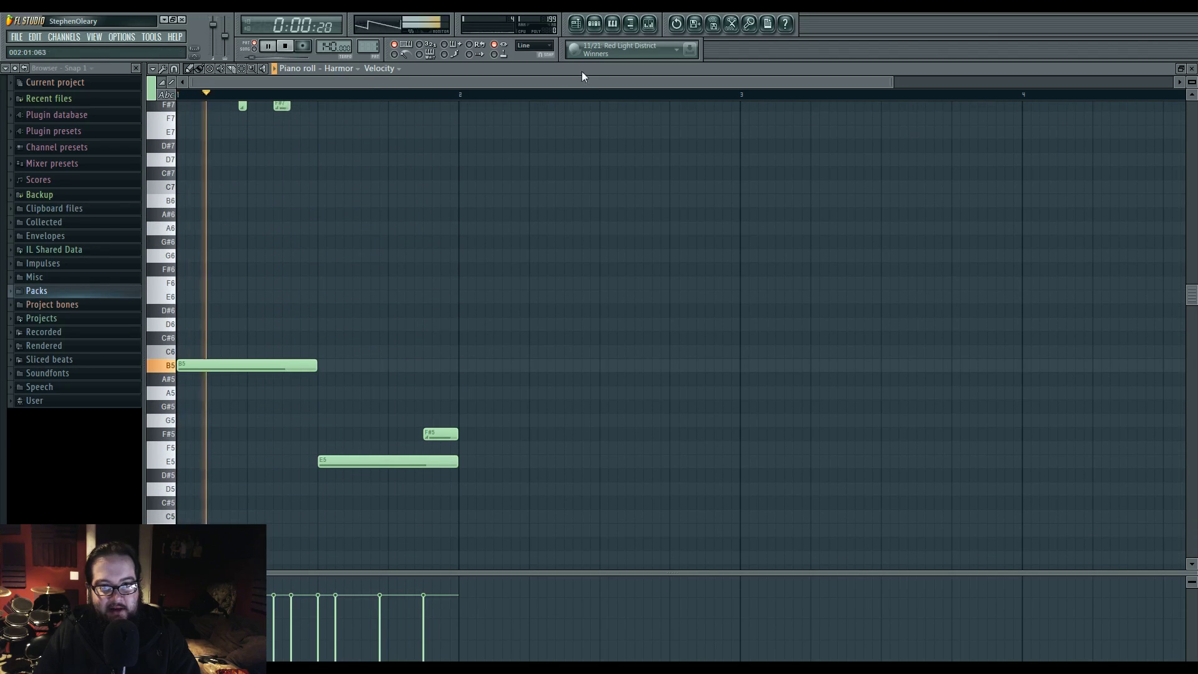
Close the piano roll, return to the step sequencer, and open the Harmor channel's plugin window
{"action": "left_click", "coordinate": [580, 27]}
{"action": "left_click", "coordinate": [594, 25]}
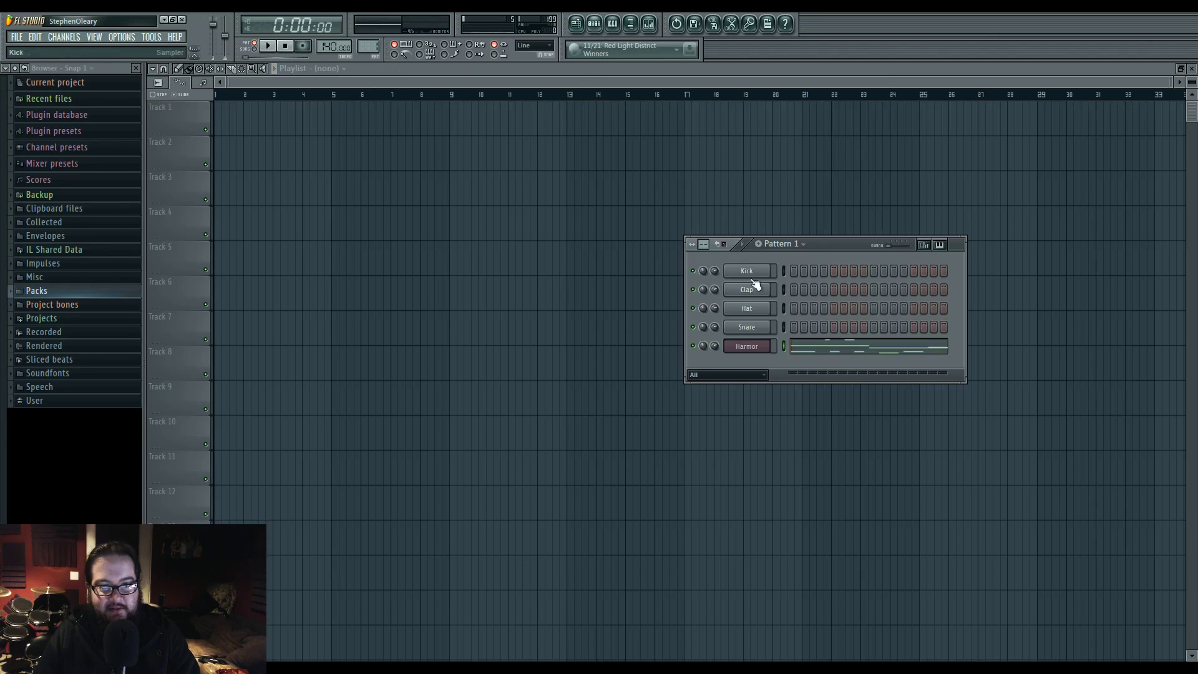
{"action": "left_click", "coordinate": [736, 345]}
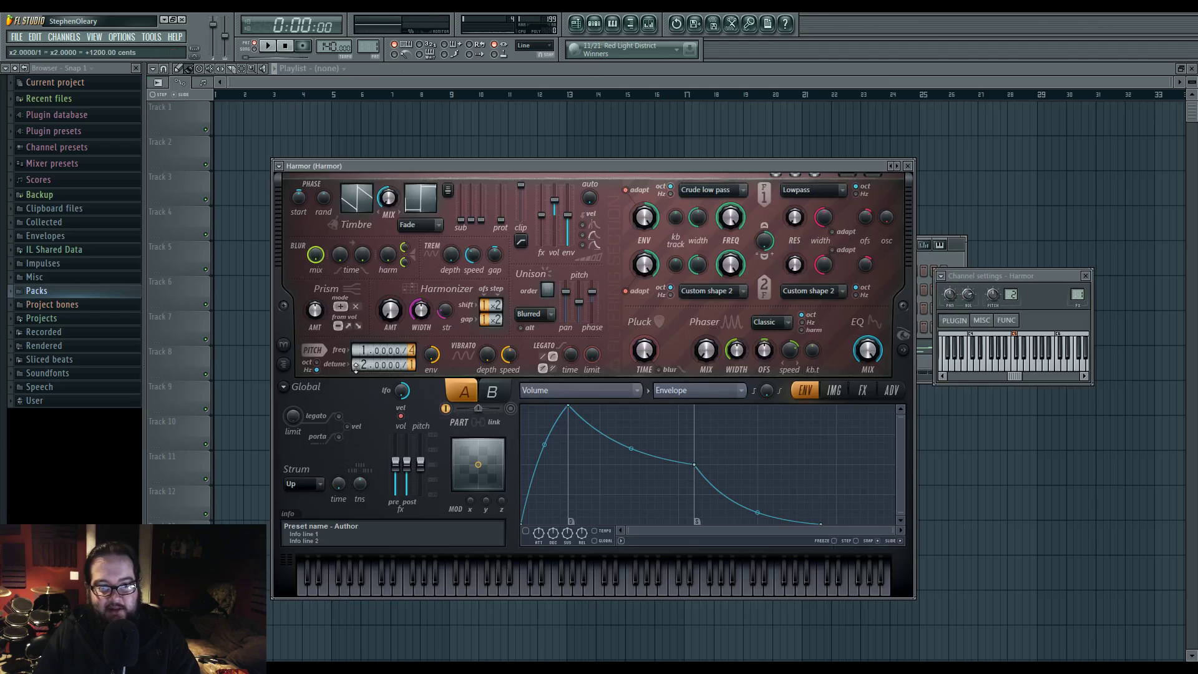
Briefly audition the pattern and show Harmor's spectral display
{"action": "key", "text": "space"}
{"action": "key", "text": "space"}
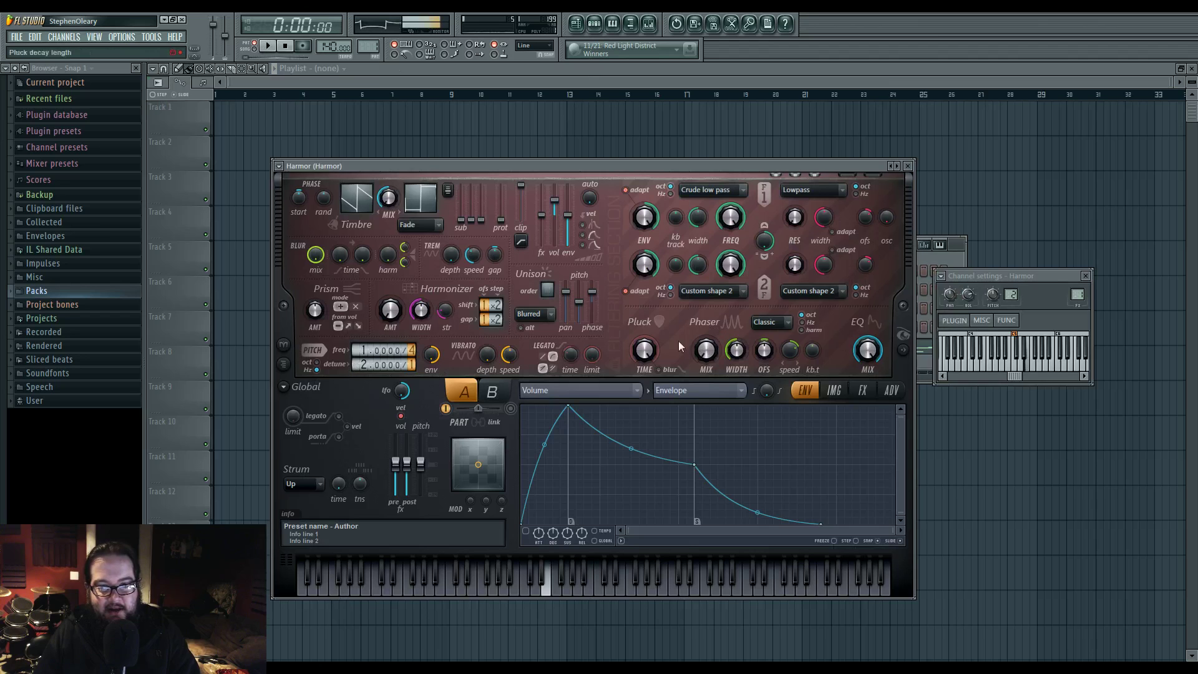
{"action": "left_click", "coordinate": [903, 350]}
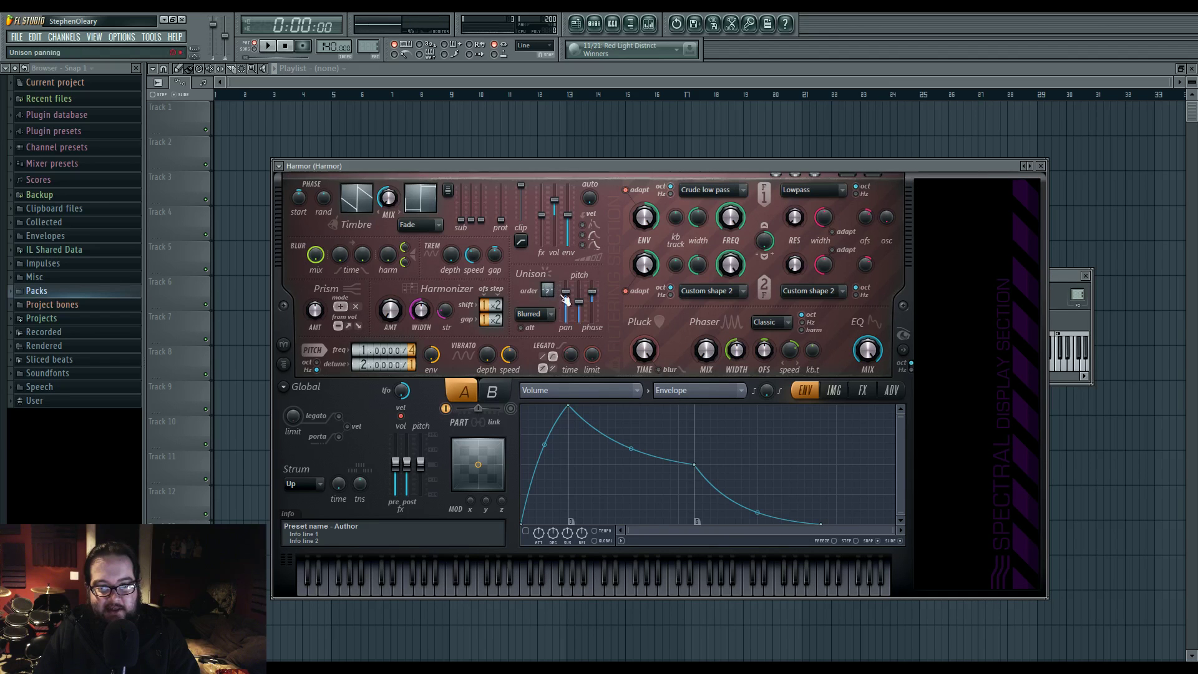
Lower Harmor's unison panning to 1% and raise its unison pitch to 79% while the pattern plays
{"action": "key", "text": "space"}
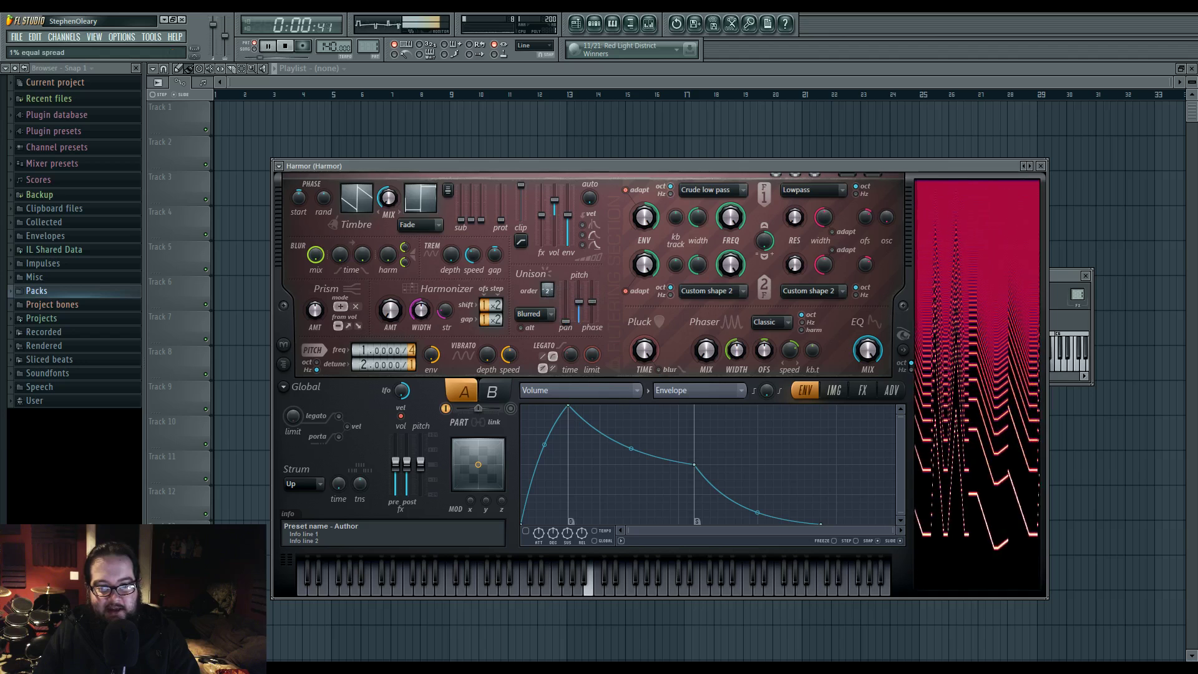
{"action": "left_click_drag", "start_coordinate": [580, 302], "coordinate": [580, 291]}
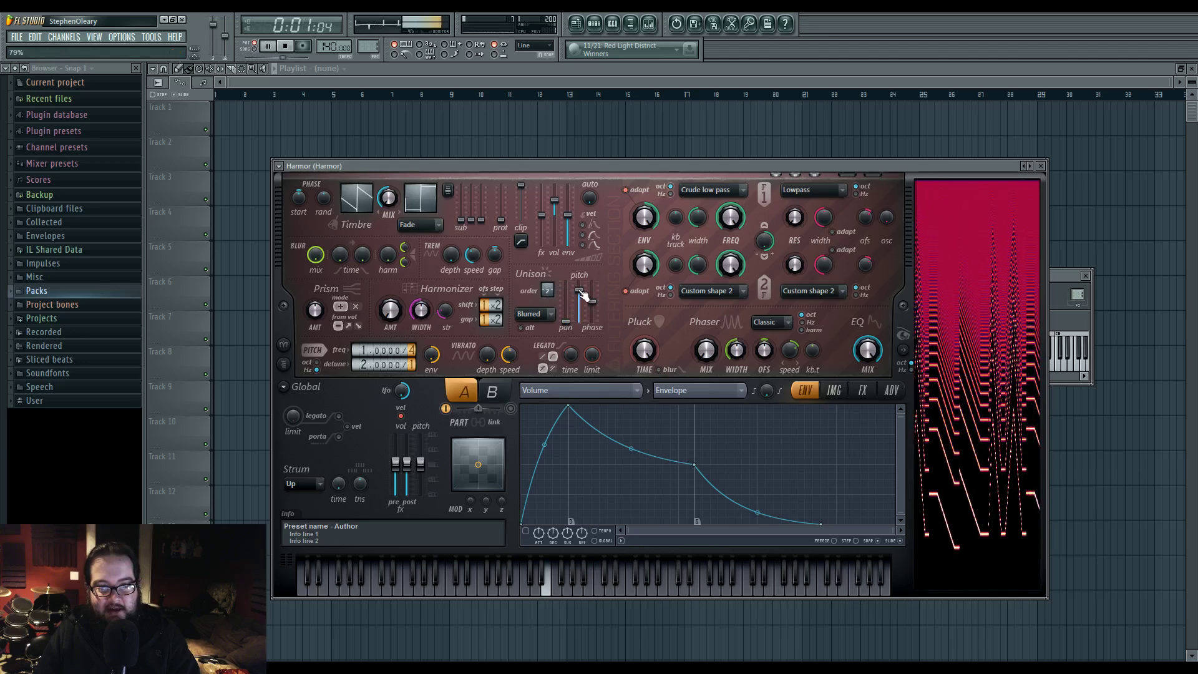
{"action": "key", "text": "space"}
Shape Harmor's harmonic unison pitch curve with one point below the centre line and another above it, during playback
{"action": "left_click", "coordinate": [578, 390]}
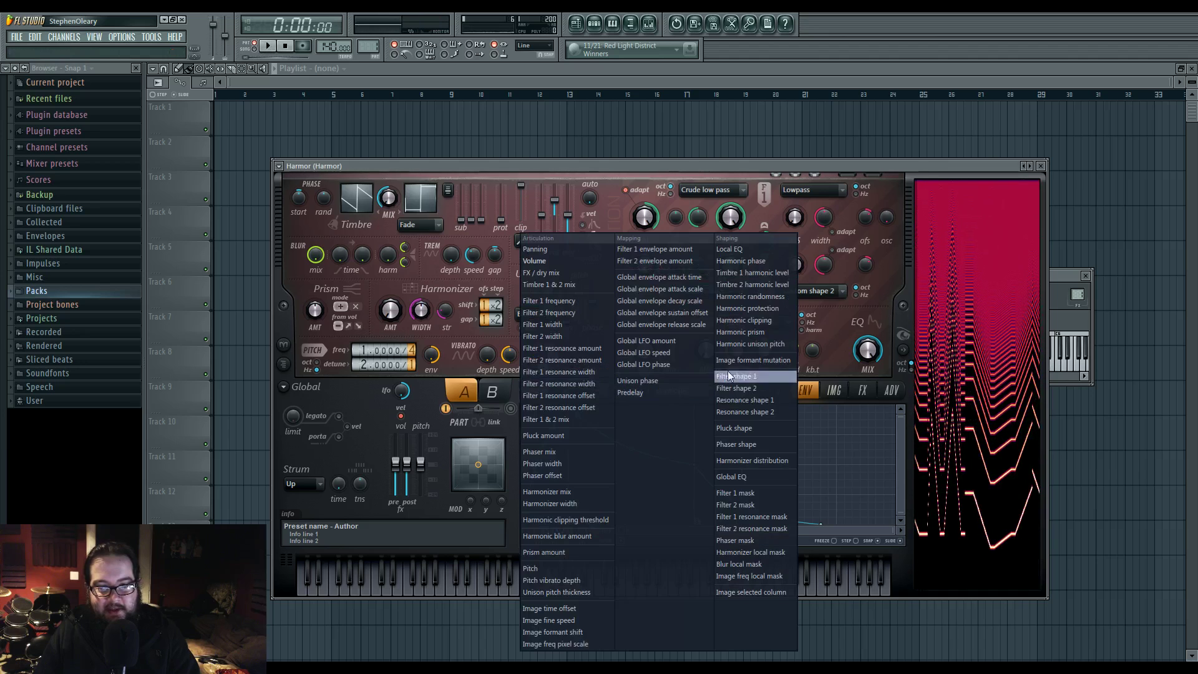
{"action": "left_click", "coordinate": [750, 348]}
{"action": "right_click", "coordinate": [577, 492]}
{"action": "right_click", "coordinate": [761, 428]}
{"action": "key", "text": "space"}
{"action": "left_click_drag", "start_coordinate": [761, 429], "coordinate": [777, 451]}
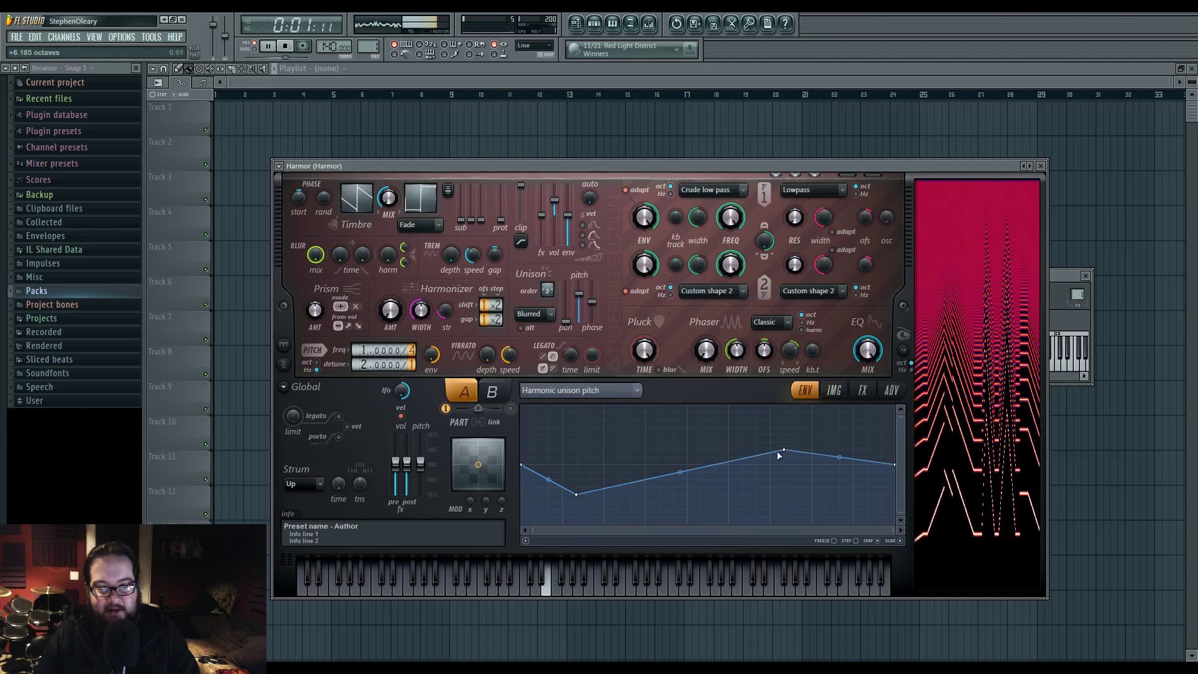
Open Harmor's effects section, stop playback and set the compression to Burning
{"action": "left_click", "coordinate": [862, 390]}
{"action": "key", "text": "space"}
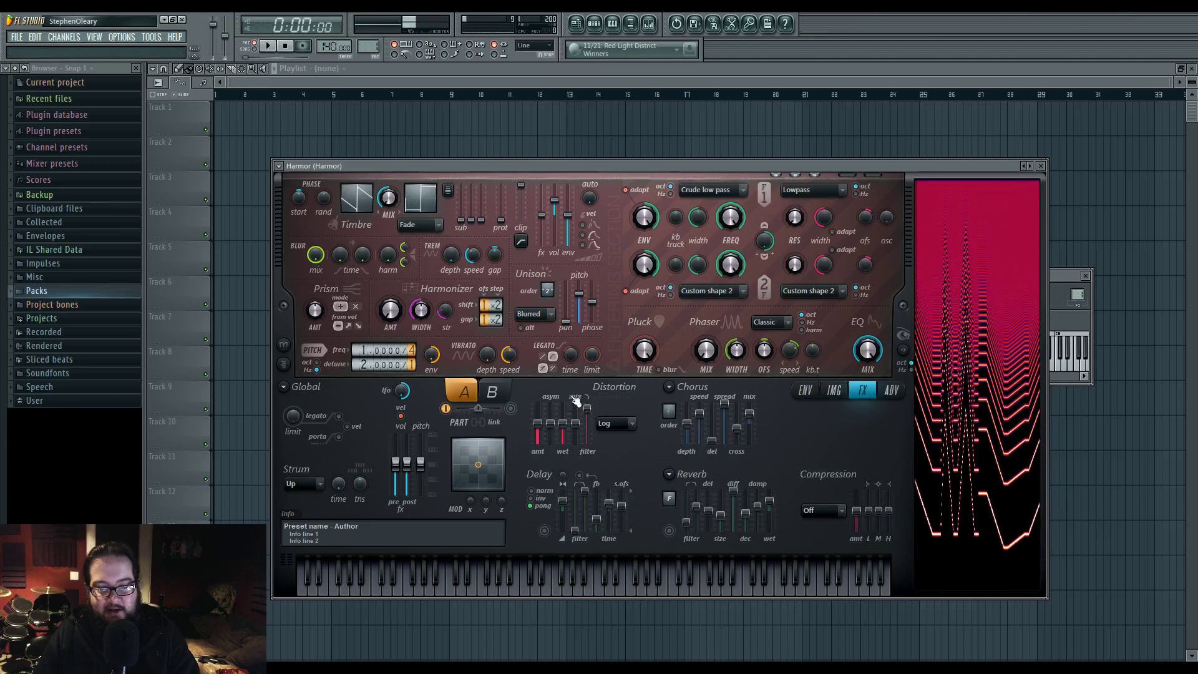
{"action": "left_click", "coordinate": [831, 513]}
{"action": "left_click", "coordinate": [830, 580]}
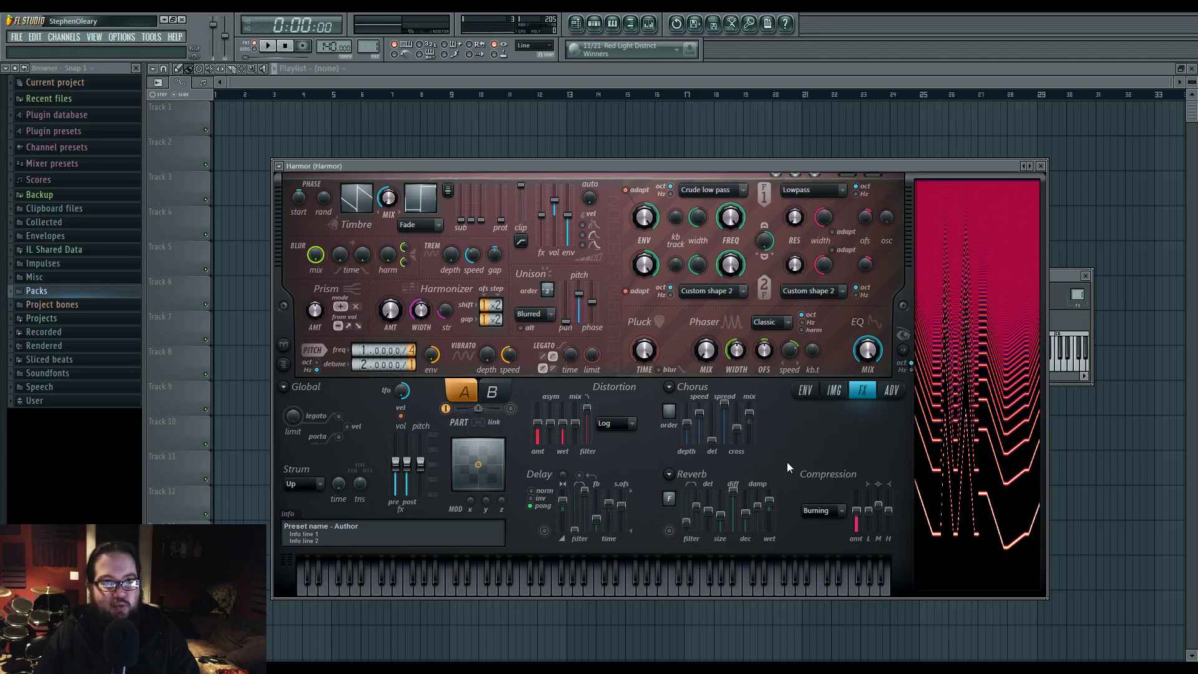
Disable and re-enable the PreSonus speakers in the Windows Sound playback devices, and close the settings
{"action": "right_click", "coordinate": [1114, 669]}
{"action": "left_click", "coordinate": [1114, 619]}
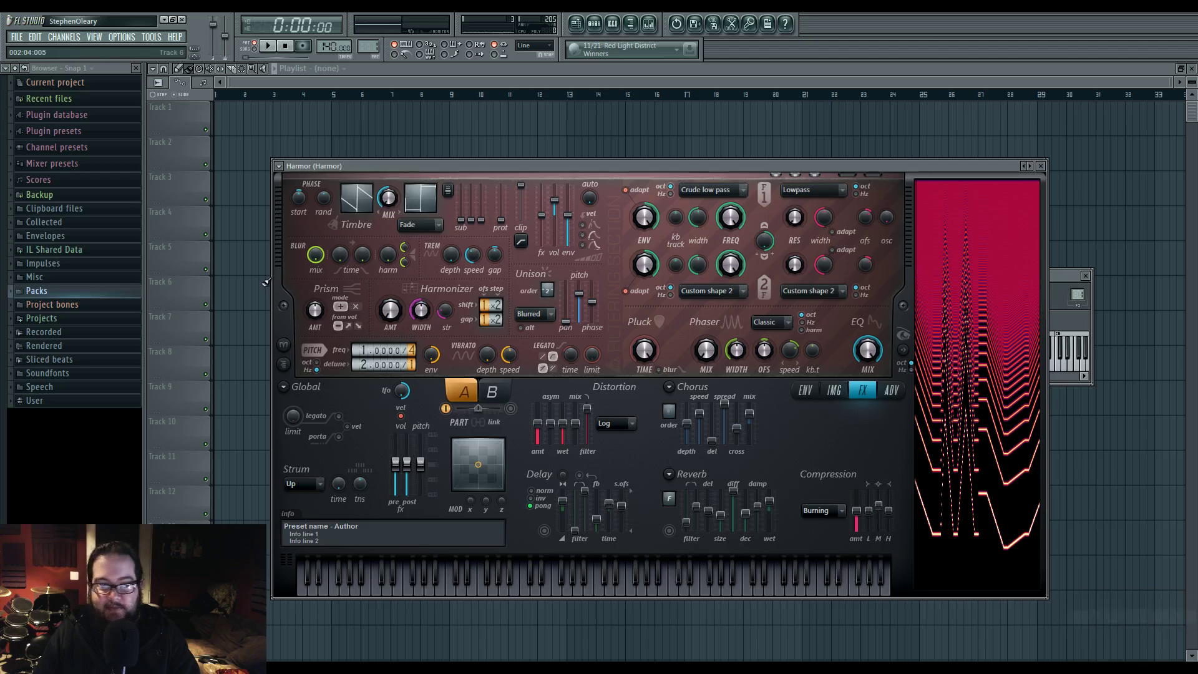
{"action": "right_click", "coordinate": [99, 275]}
{"action": "left_click", "coordinate": [152, 309]}
{"action": "right_click", "coordinate": [163, 282]}
{"action": "left_click", "coordinate": [178, 289]}
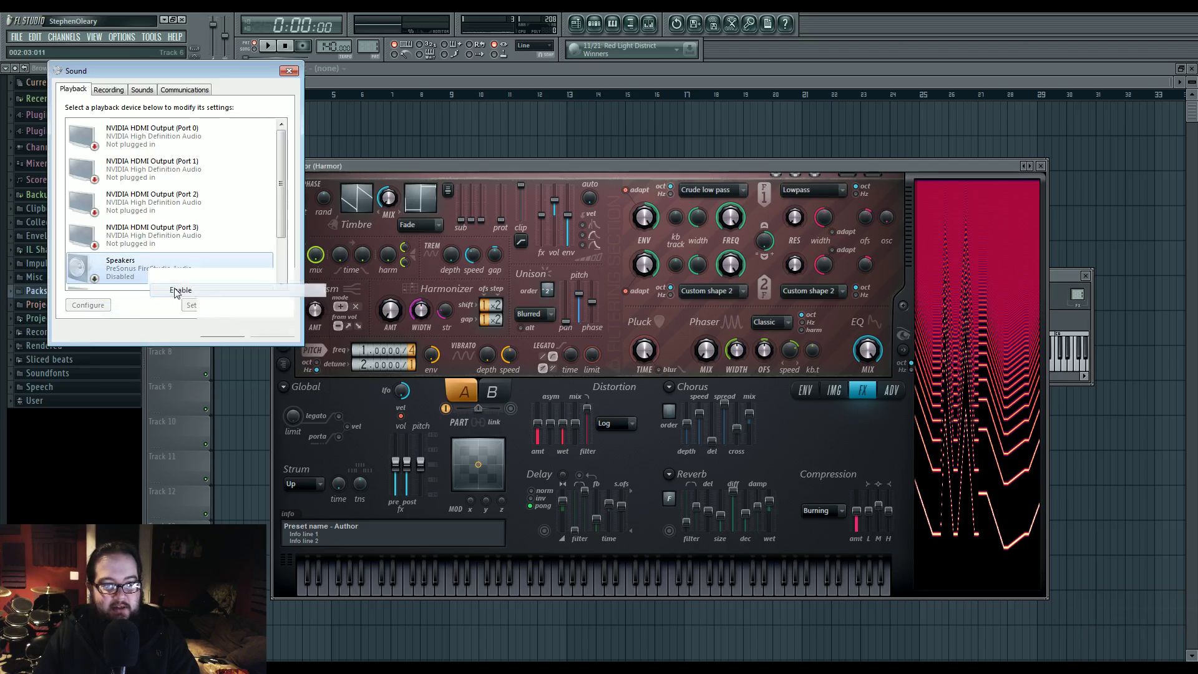
{"action": "left_click", "coordinate": [171, 330]}
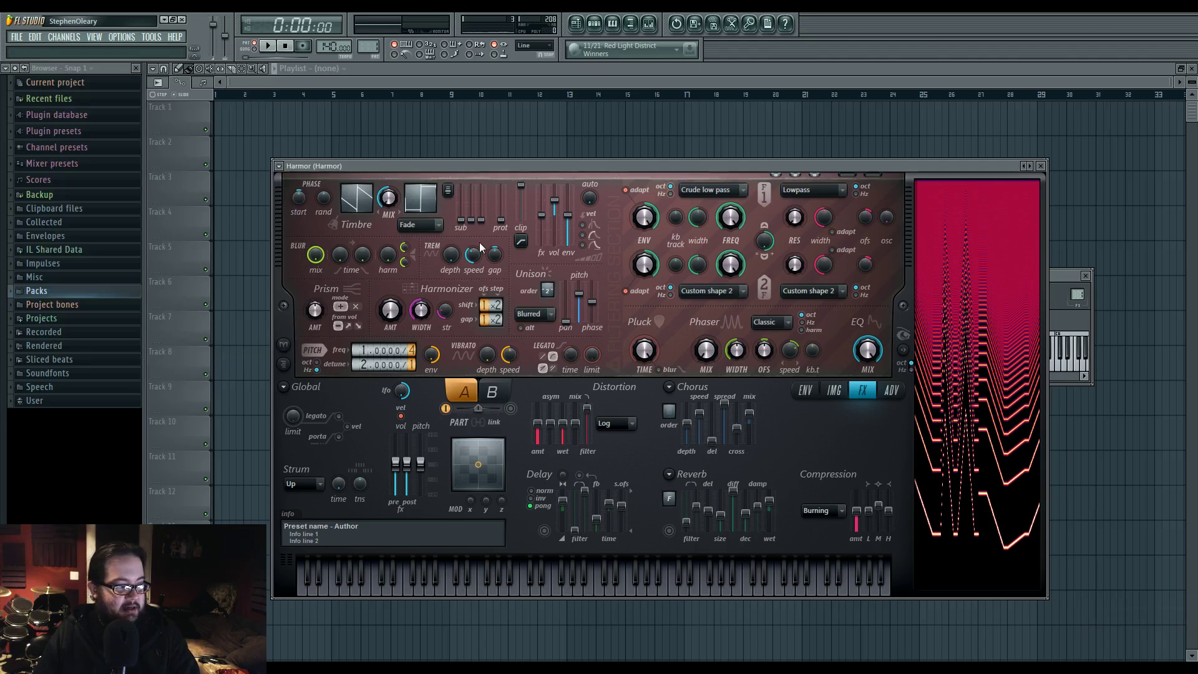
Audition the pattern with the step sequencer shown, and review Harmor's available distortion types
{"action": "key", "text": "F6"}
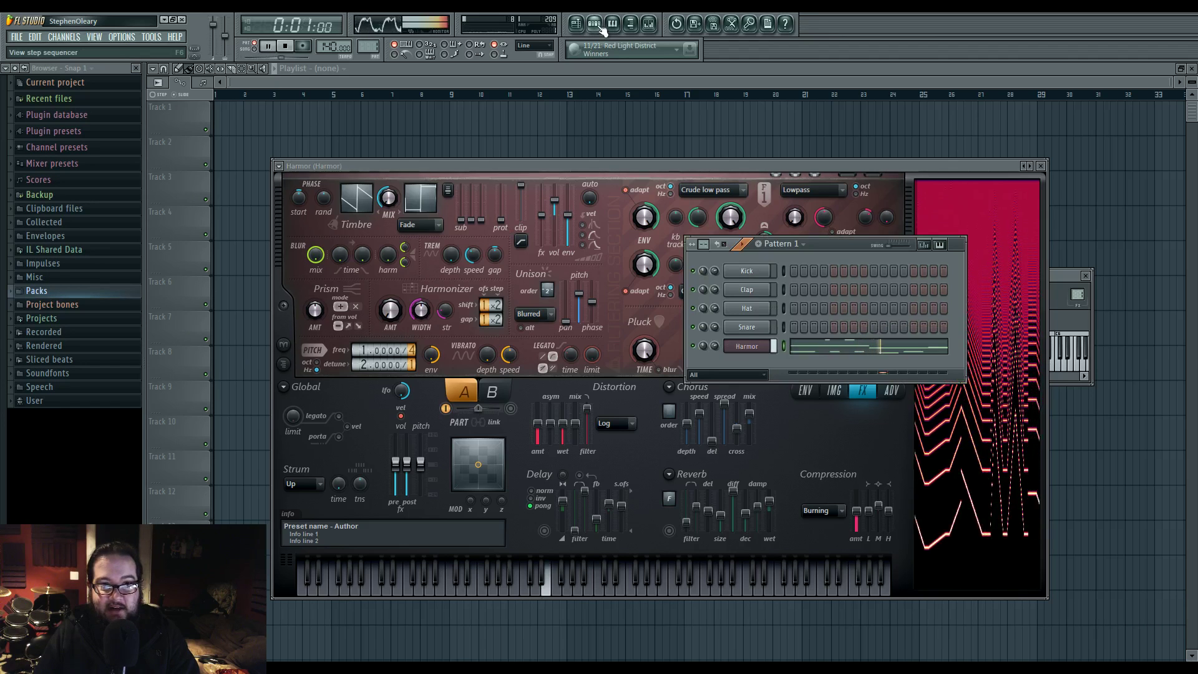
{"action": "left_click", "coordinate": [647, 176]}
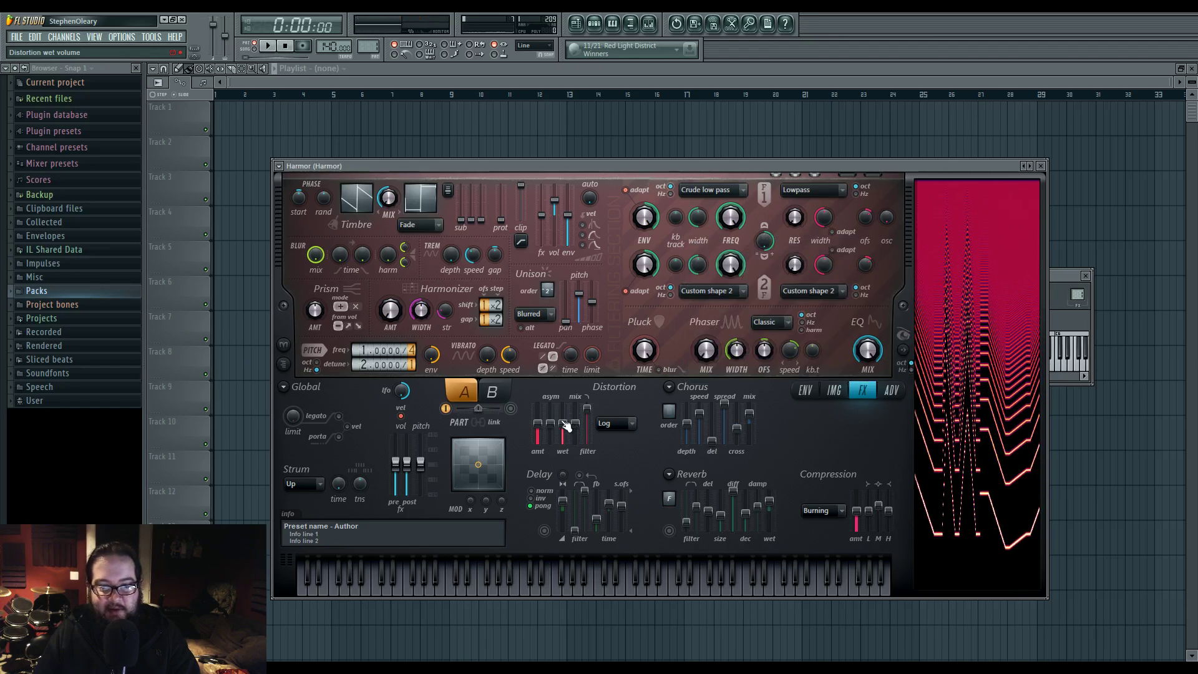
{"action": "left_click", "coordinate": [617, 424]}
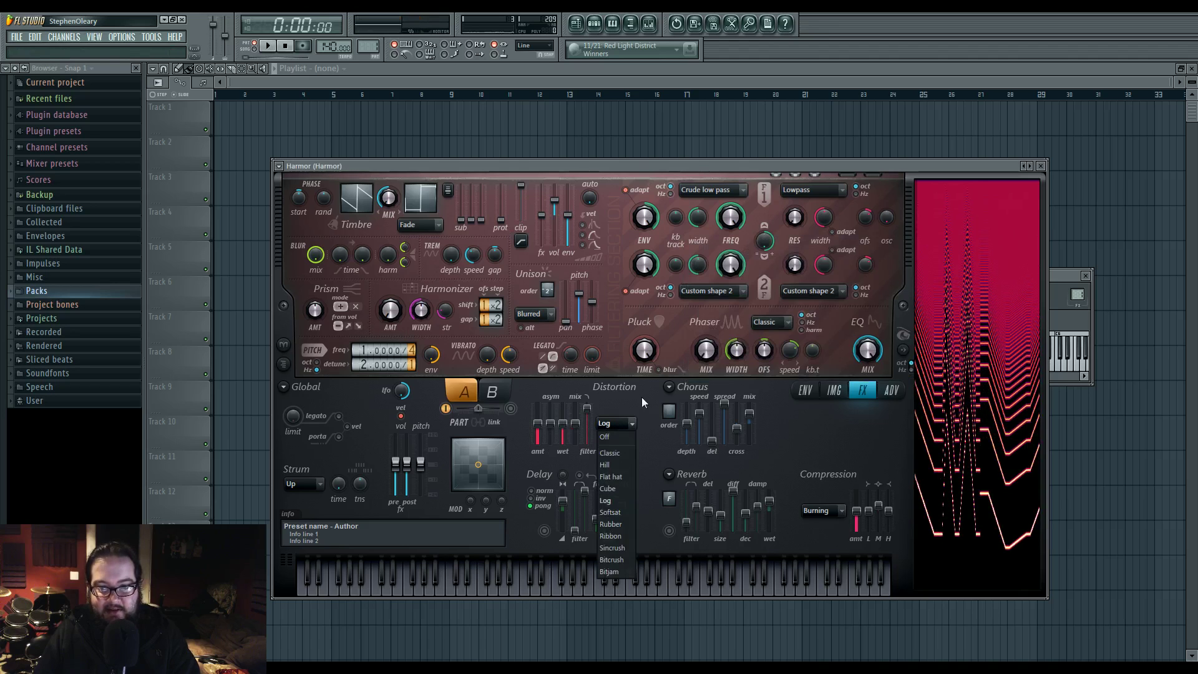
Flatten the harmonic unison pitch curve by moving both inner points close to the centre line, and audition the pattern
{"action": "left_click", "coordinate": [805, 391]}
{"action": "left_click_drag", "start_coordinate": [576, 494], "coordinate": [579, 473]}
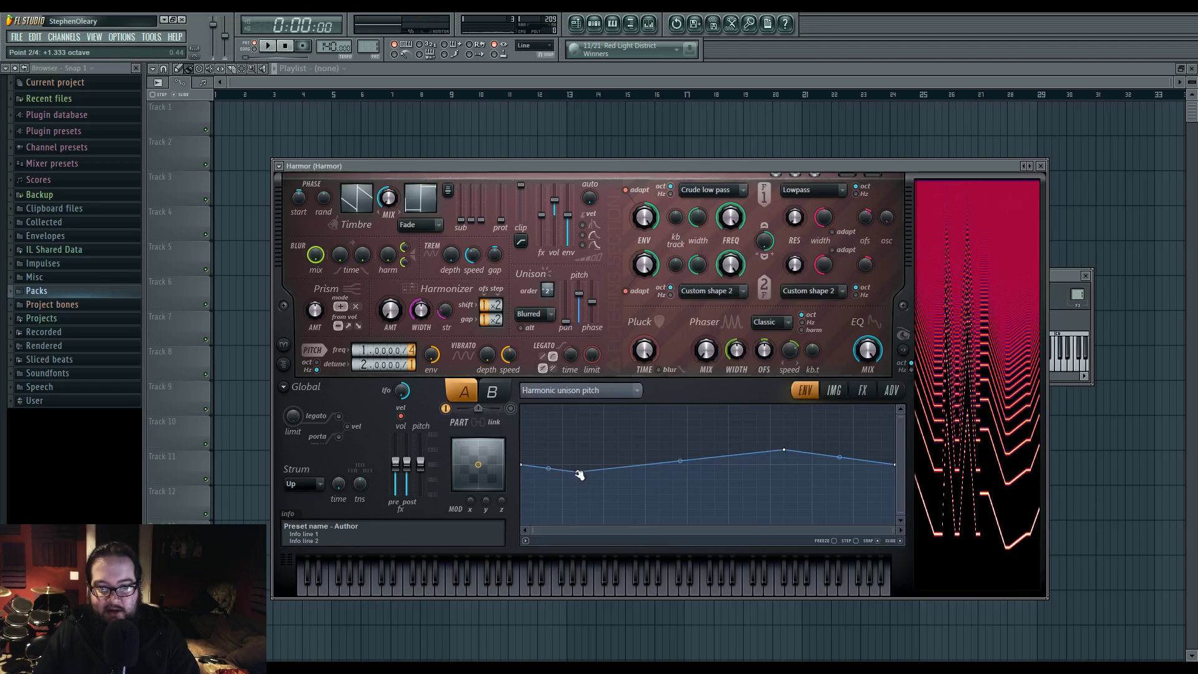
{"action": "left_click_drag", "start_coordinate": [785, 450], "coordinate": [786, 467]}
{"action": "key", "text": "space"}
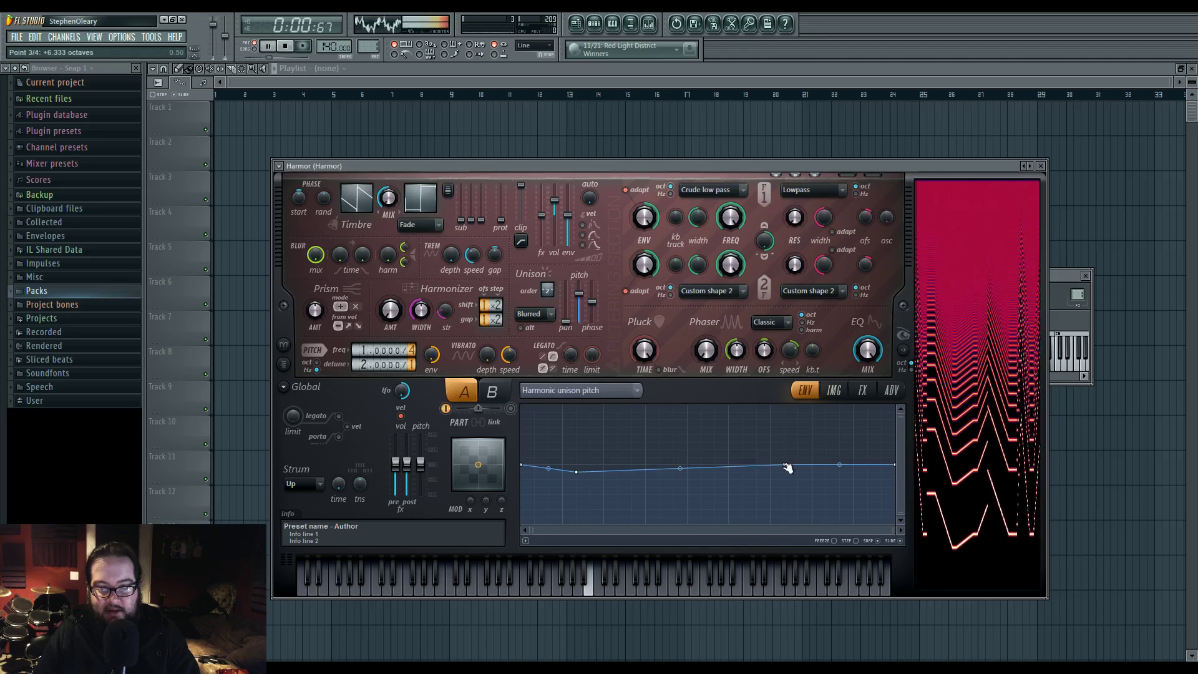
{"action": "key", "text": "space"}
Load Edison into the first effect slot of mixer track Insert 1
{"action": "left_click", "coordinate": [594, 23]}
{"action": "left_click", "coordinate": [751, 348]}
{"action": "left_click", "coordinate": [751, 348]}
{"action": "key", "text": "F9"}
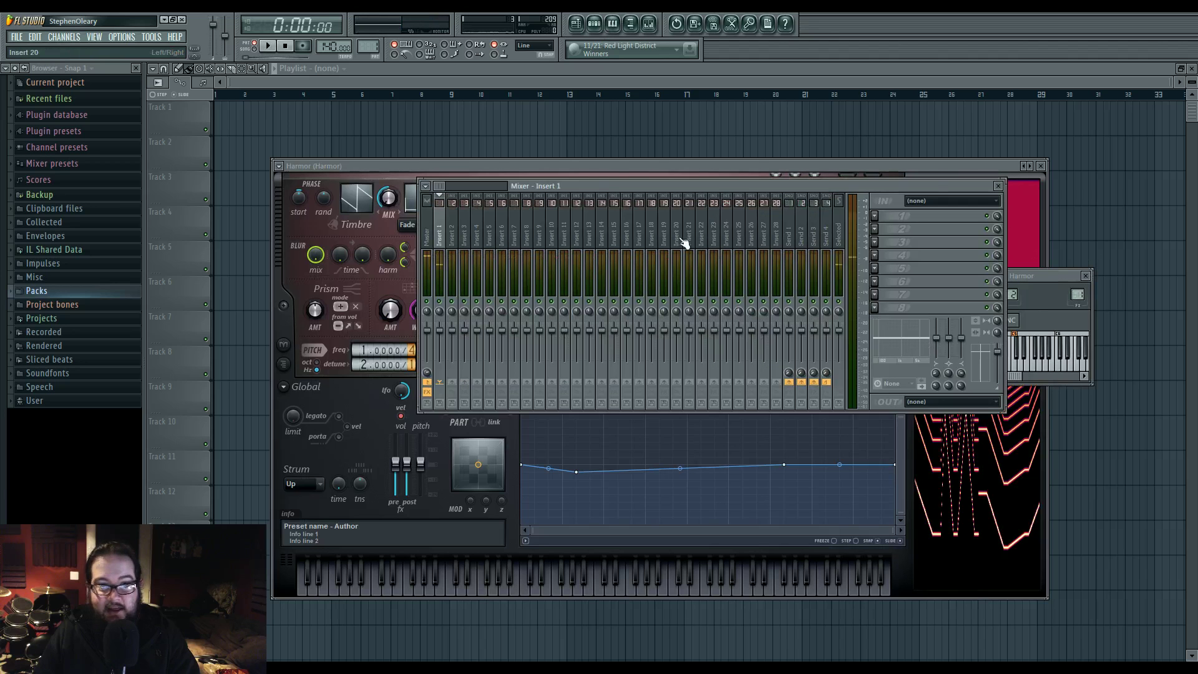
{"action": "left_click", "coordinate": [874, 217]}
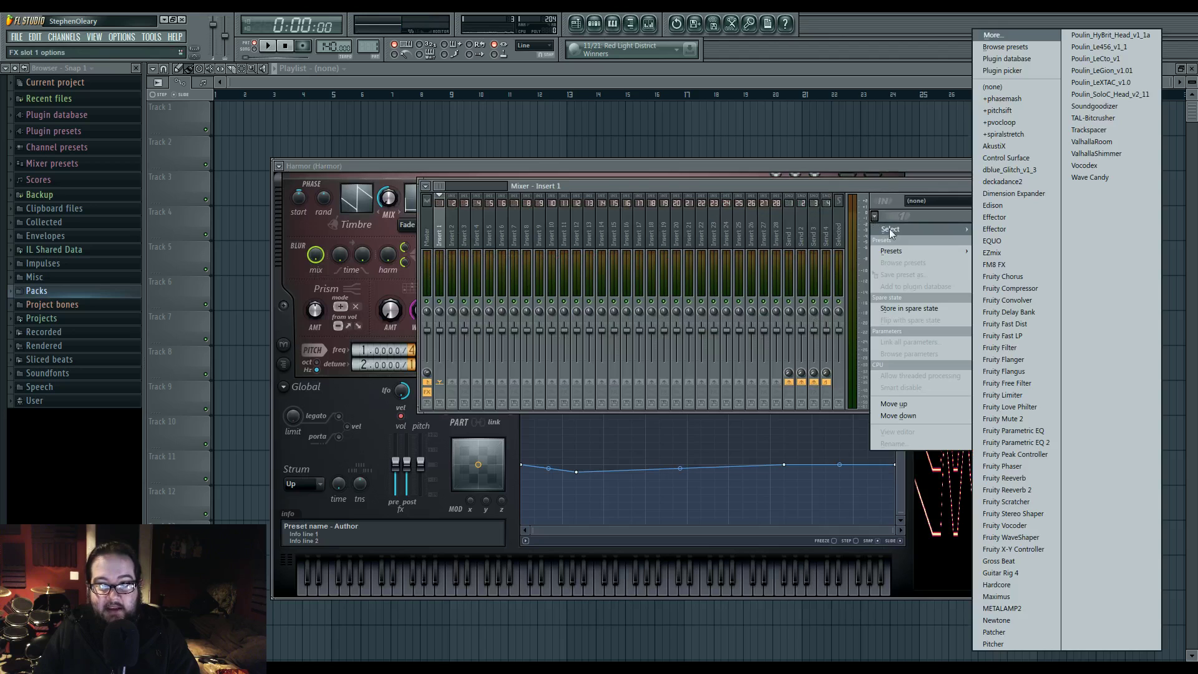
{"action": "left_click", "coordinate": [994, 205]}
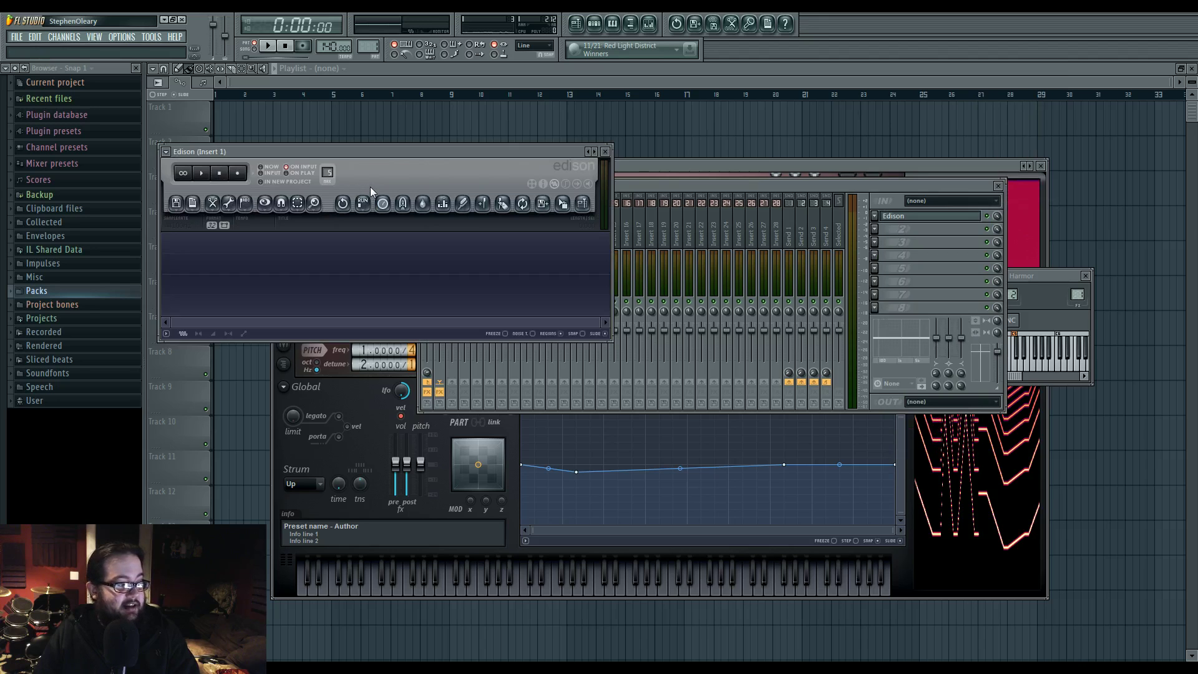
Record the Harmor pattern into Edison using the On play option, and delete the recorded tail after the last song jump marker
{"action": "left_click_drag", "start_coordinate": [353, 152], "coordinate": [438, 151]}
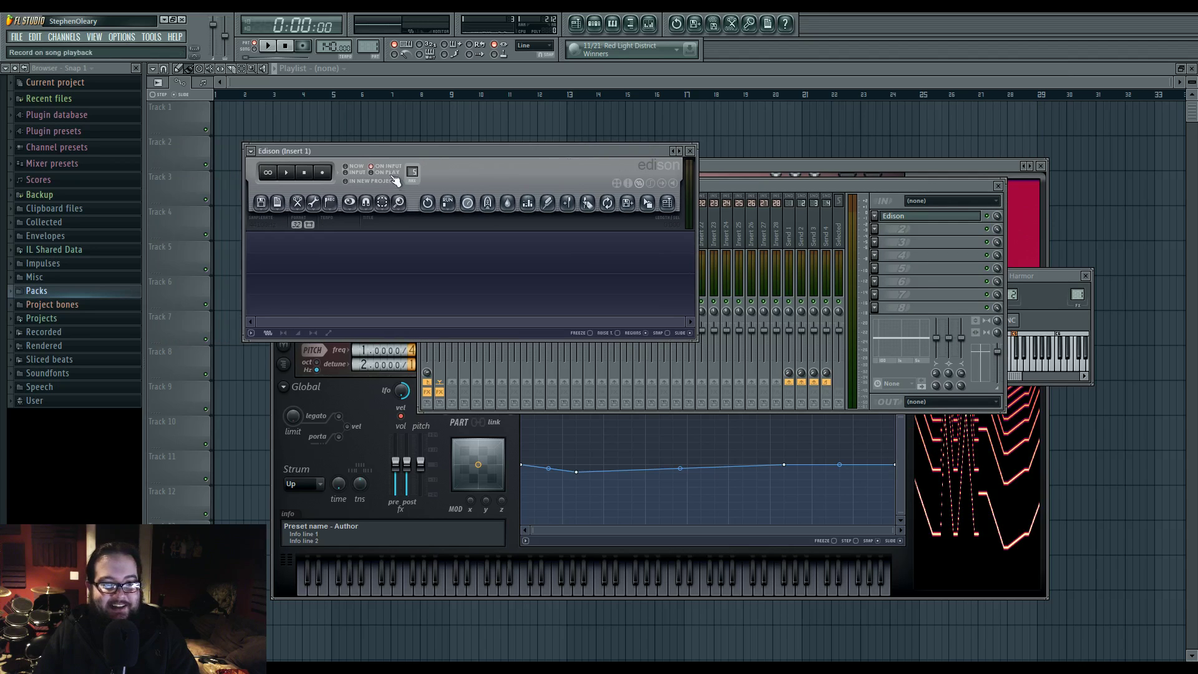
{"action": "left_click", "coordinate": [323, 172]}
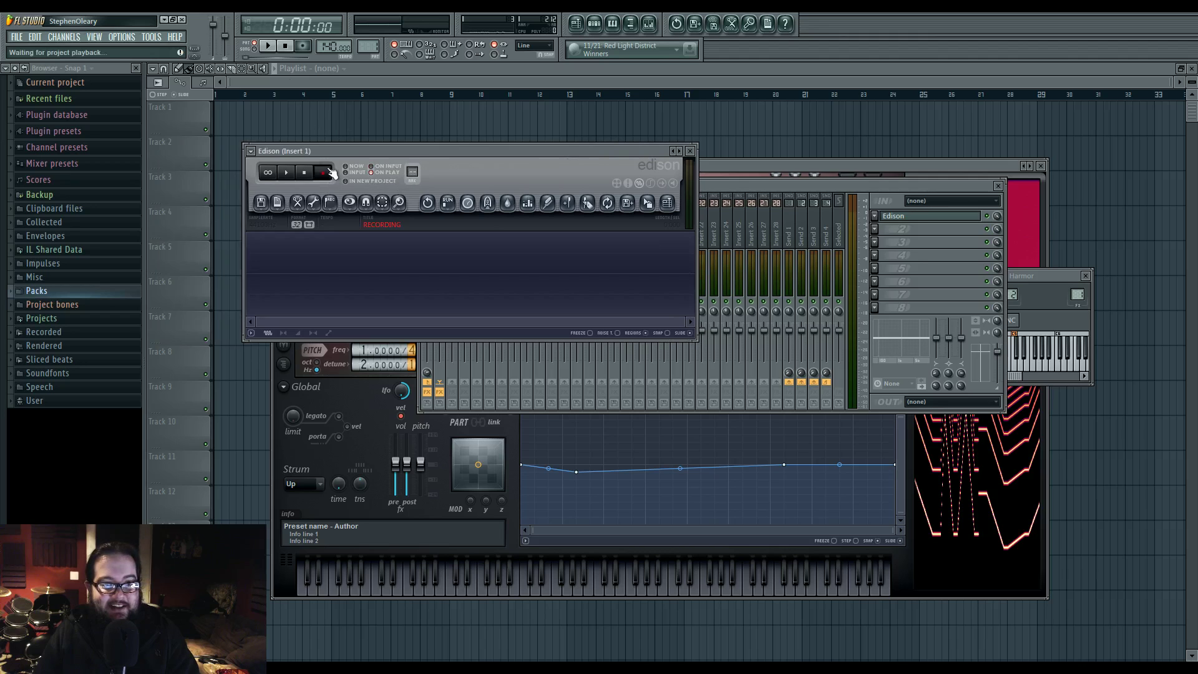
{"action": "left_click", "coordinate": [594, 25]}
{"action": "left_click", "coordinate": [269, 46]}
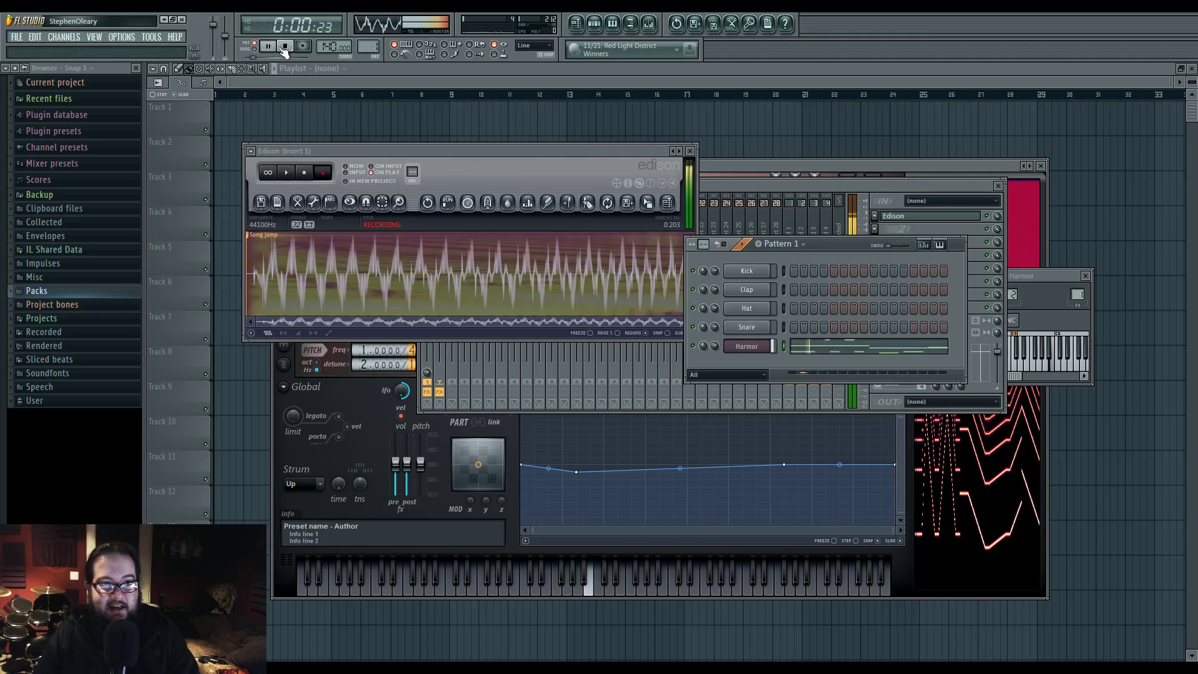
{"action": "left_click", "coordinate": [286, 47]}
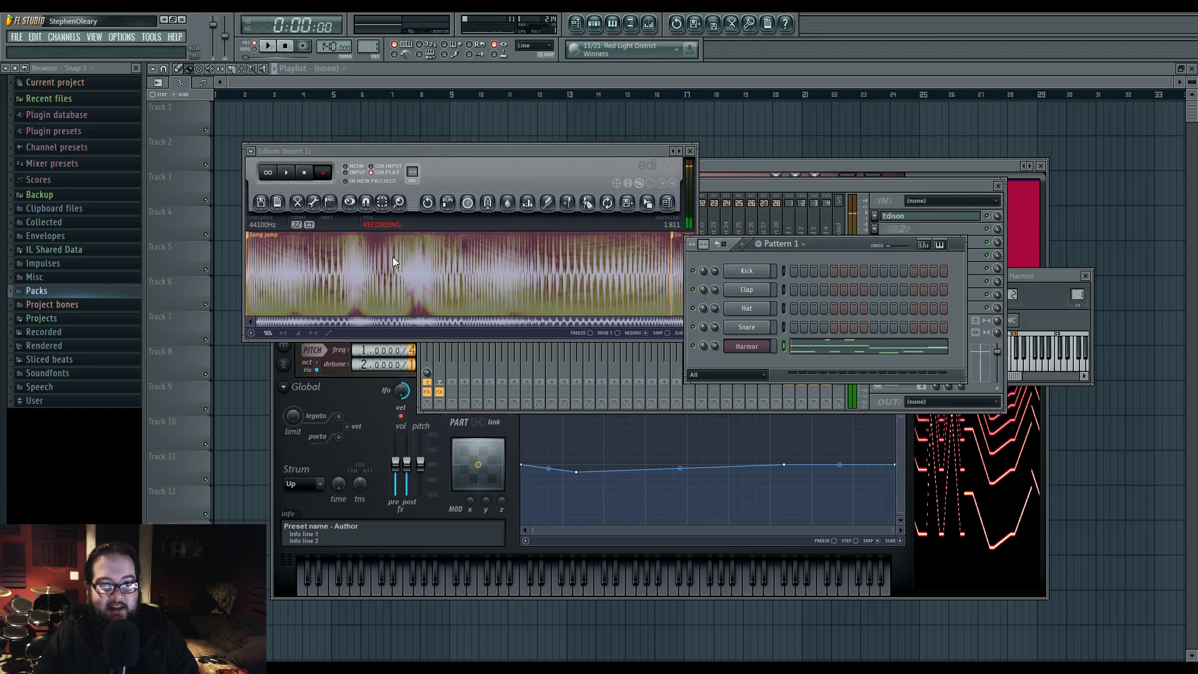
{"action": "left_click", "coordinate": [327, 176]}
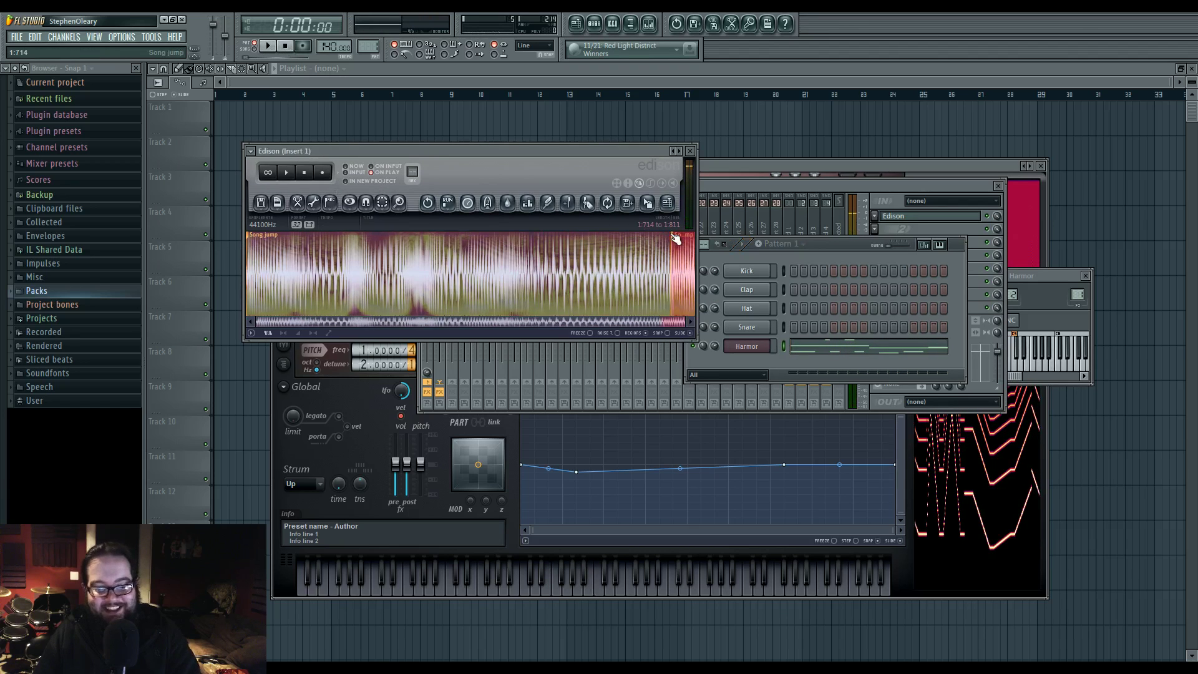
{"action": "key", "text": "Delete"}
Add a second Harmor channel and move its plugin window clear of Edison
{"action": "left_click", "coordinate": [63, 37]}
{"action": "mouse_move", "coordinate": [74, 48]}
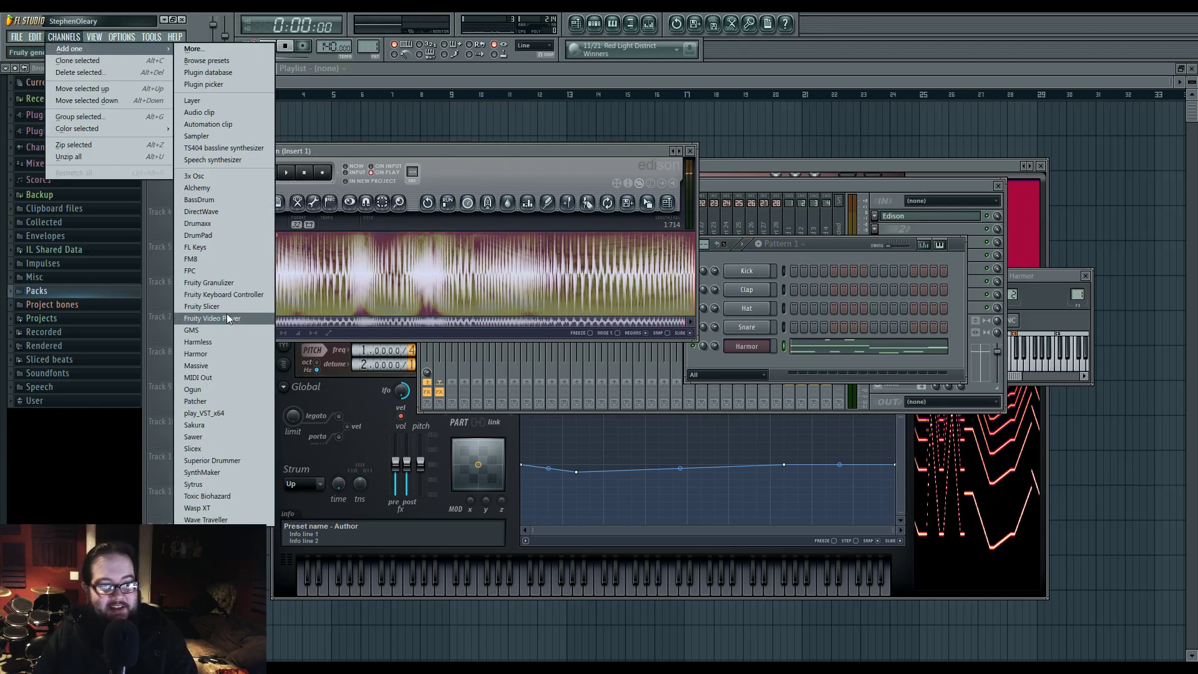
{"action": "left_click", "coordinate": [231, 349]}
{"action": "left_click_drag", "start_coordinate": [672, 178], "coordinate": [797, 142]}
Load the Edison recording into the second Harmor's image section and show its spectral display
{"action": "left_click", "coordinate": [367, 151]}
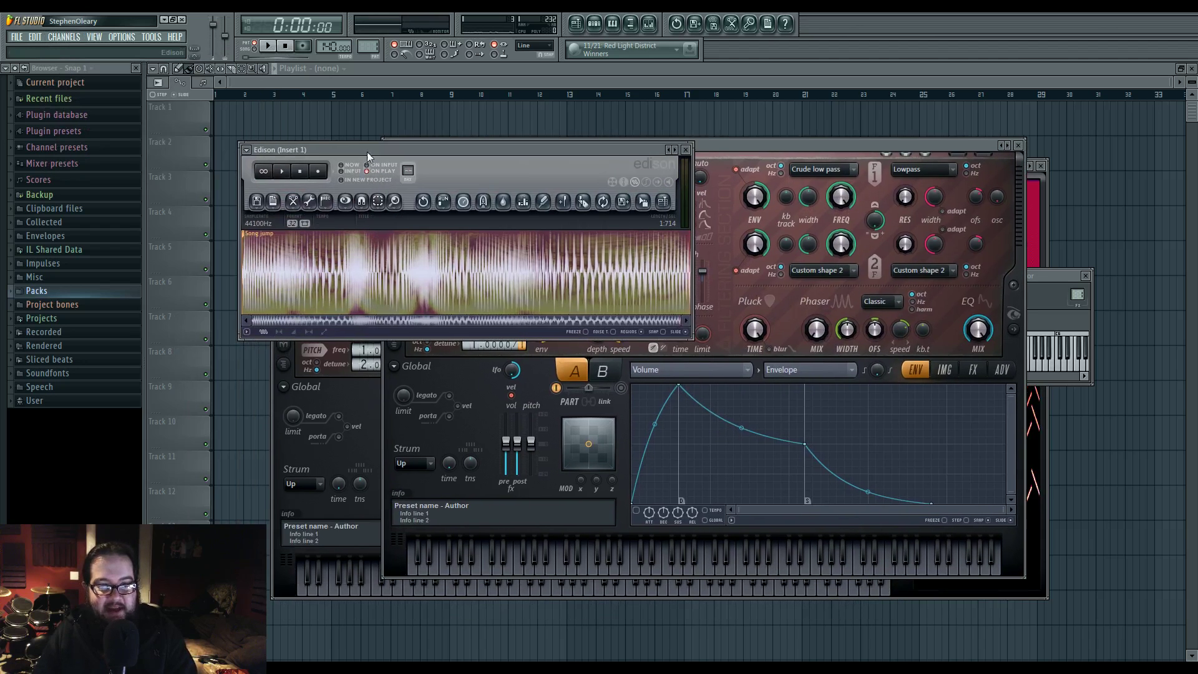
{"action": "left_click", "coordinate": [944, 370]}
{"action": "left_click", "coordinate": [372, 158]}
{"action": "left_click_drag", "start_coordinate": [643, 201], "coordinate": [764, 476]}
{"action": "left_click", "coordinate": [1011, 377]}
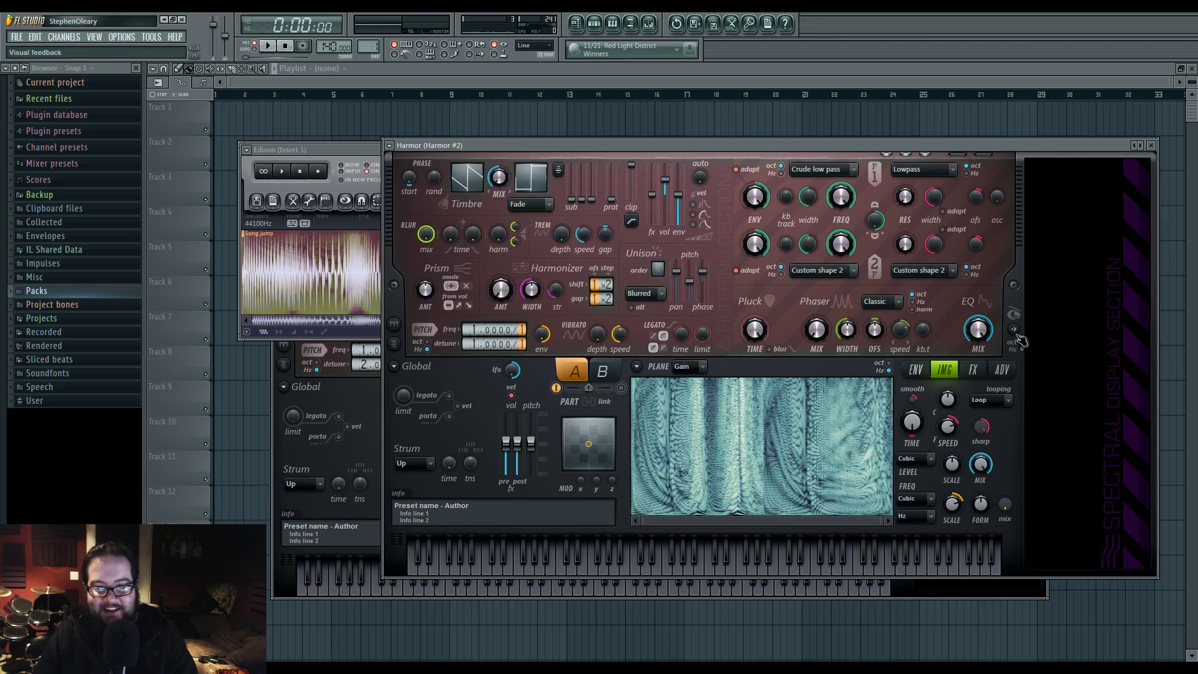
{"action": "left_click_drag", "start_coordinate": [717, 168], "coordinate": [699, 164]}
Close the open windows, switch to Pattern 2 and open the piano roll for Harmor #2
{"action": "left_click", "coordinate": [594, 26]}
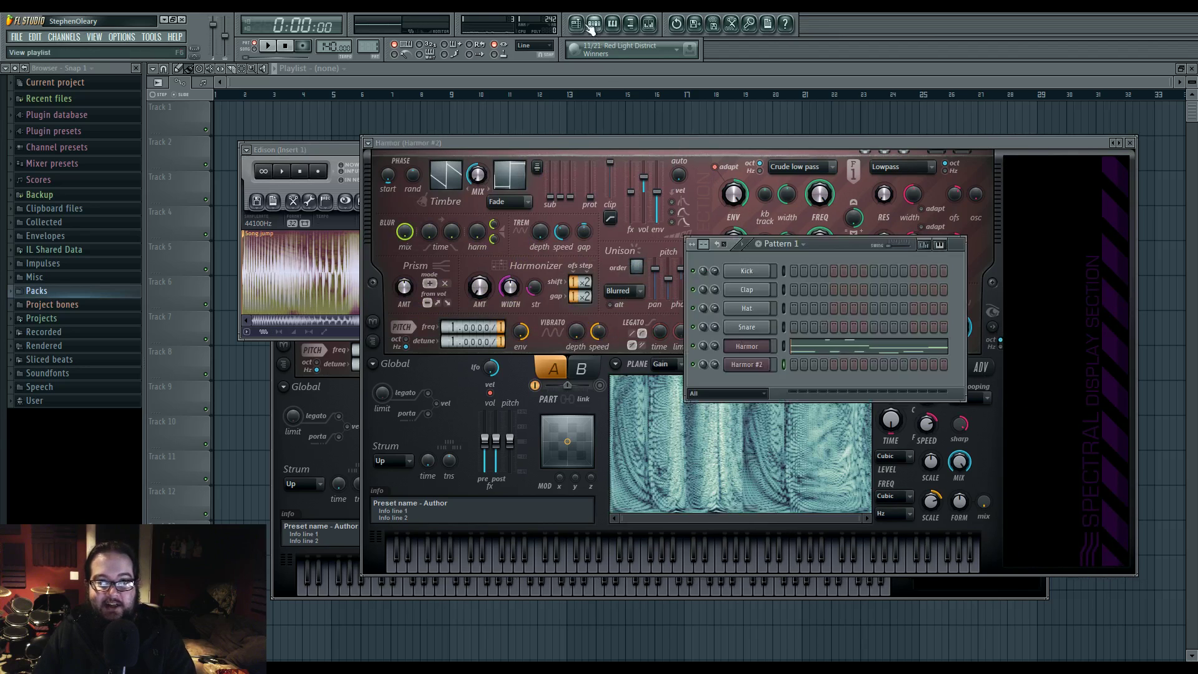
{"action": "key", "text": "F12"}
{"action": "left_click", "coordinate": [596, 27]}
{"action": "left_click_drag", "start_coordinate": [367, 48], "coordinate": [367, 43]}
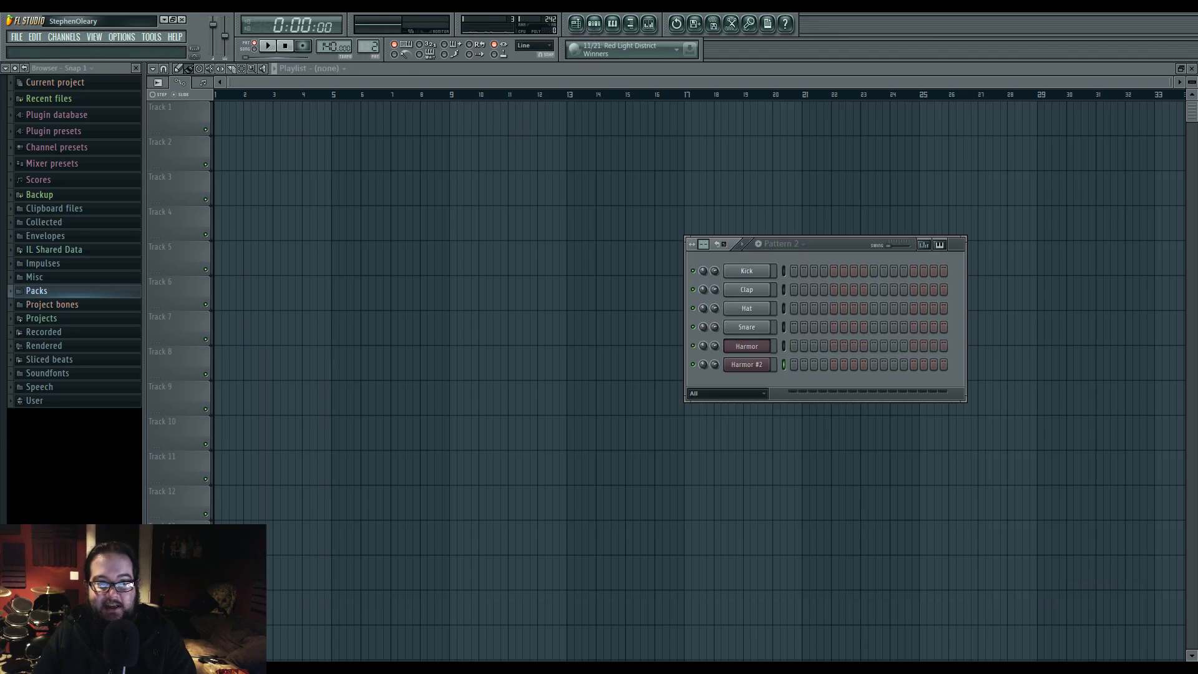
{"action": "right_click", "coordinate": [766, 360]}
{"action": "left_click", "coordinate": [806, 367]}
Draw a C5 note about one bar long at the start of Pattern 2
{"action": "left_click_drag", "start_coordinate": [206, 334], "coordinate": [186, 339]}
{"action": "right_click", "coordinate": [186, 340]}
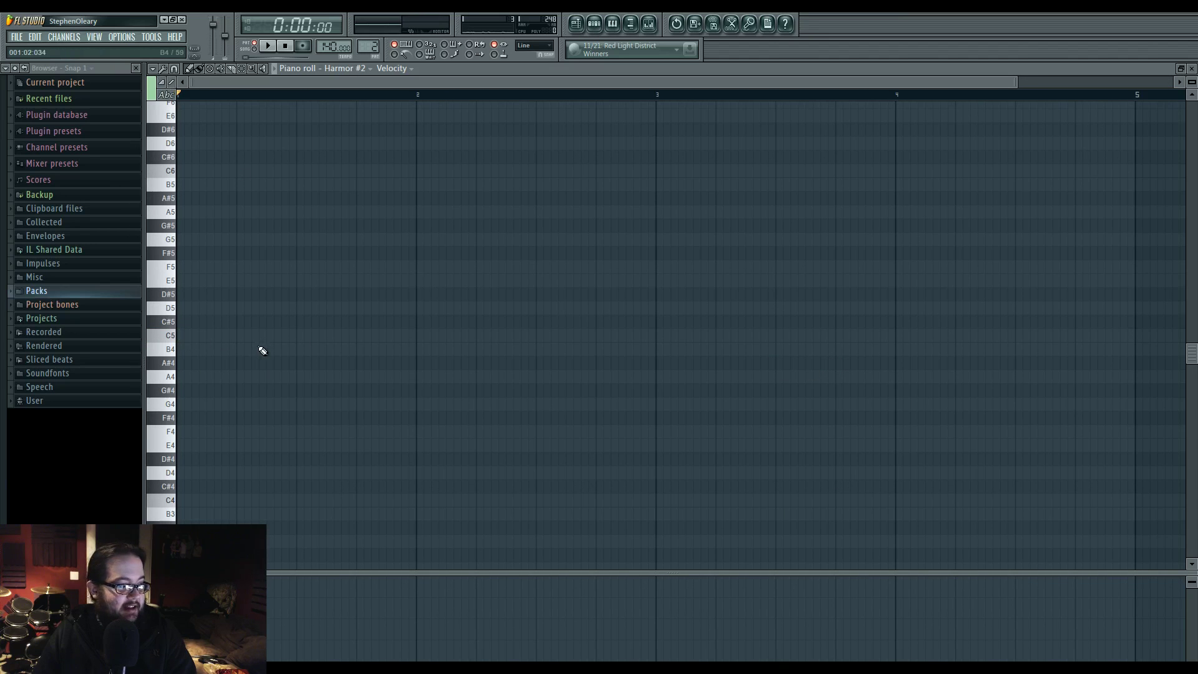
{"action": "left_click", "coordinate": [181, 335]}
{"action": "left_click_drag", "start_coordinate": [191, 335], "coordinate": [398, 355]}
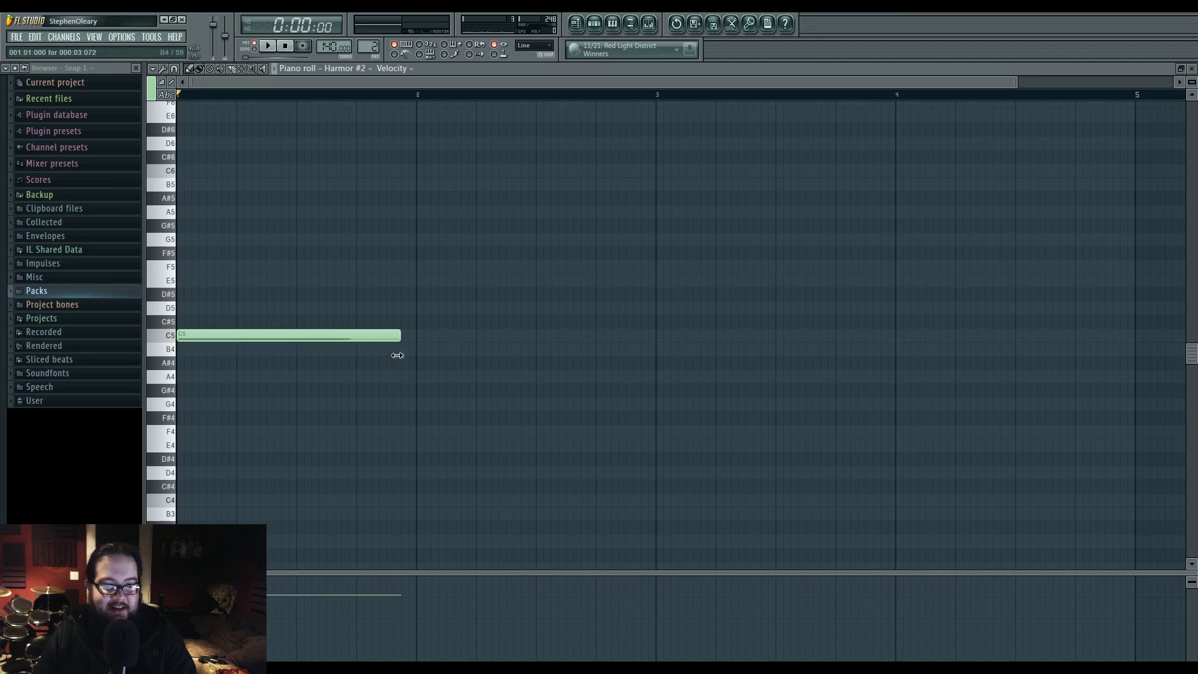
Place Pattern 2 at bar 9 on playlist Track 1 and select that bar as the playback range
{"action": "left_click", "coordinate": [576, 24]}
{"action": "left_click", "coordinate": [450, 123]}
{"action": "left_click_drag", "start_coordinate": [450, 95], "coordinate": [477, 104]}
Open the Harmor #2 plugin window, raise its phaser mix and audition the resampled sound
{"action": "left_click", "coordinate": [594, 24]}
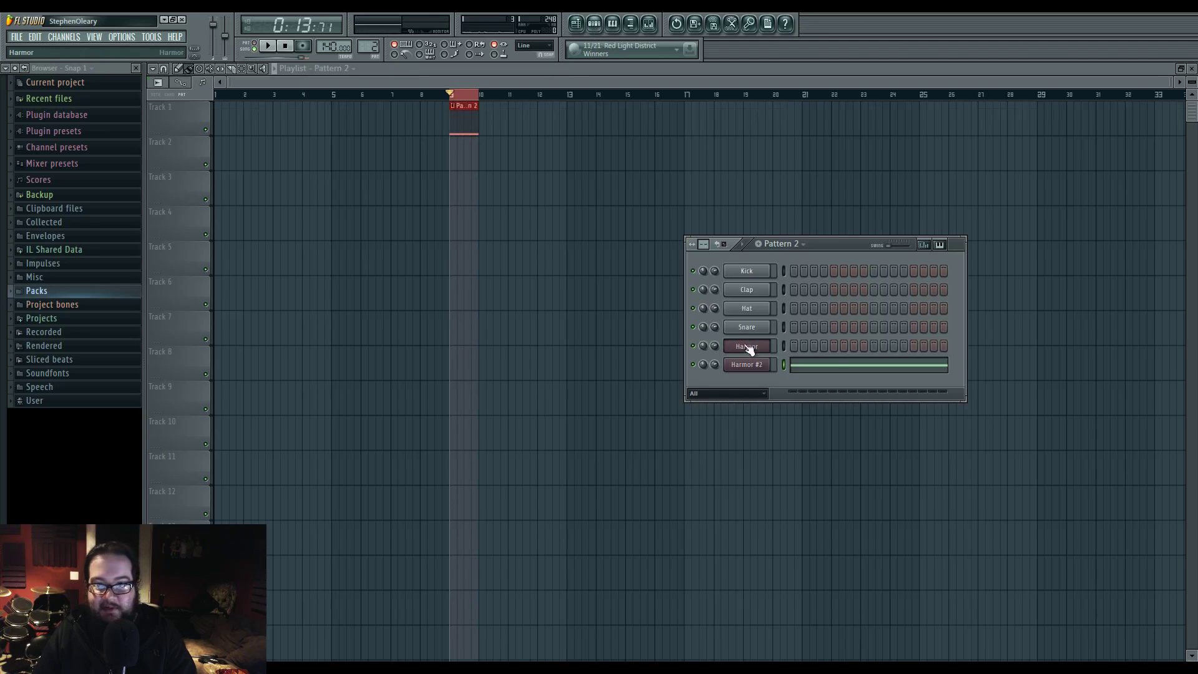
{"action": "left_click", "coordinate": [757, 372]}
{"action": "left_click_drag", "start_coordinate": [719, 144], "coordinate": [608, 148]}
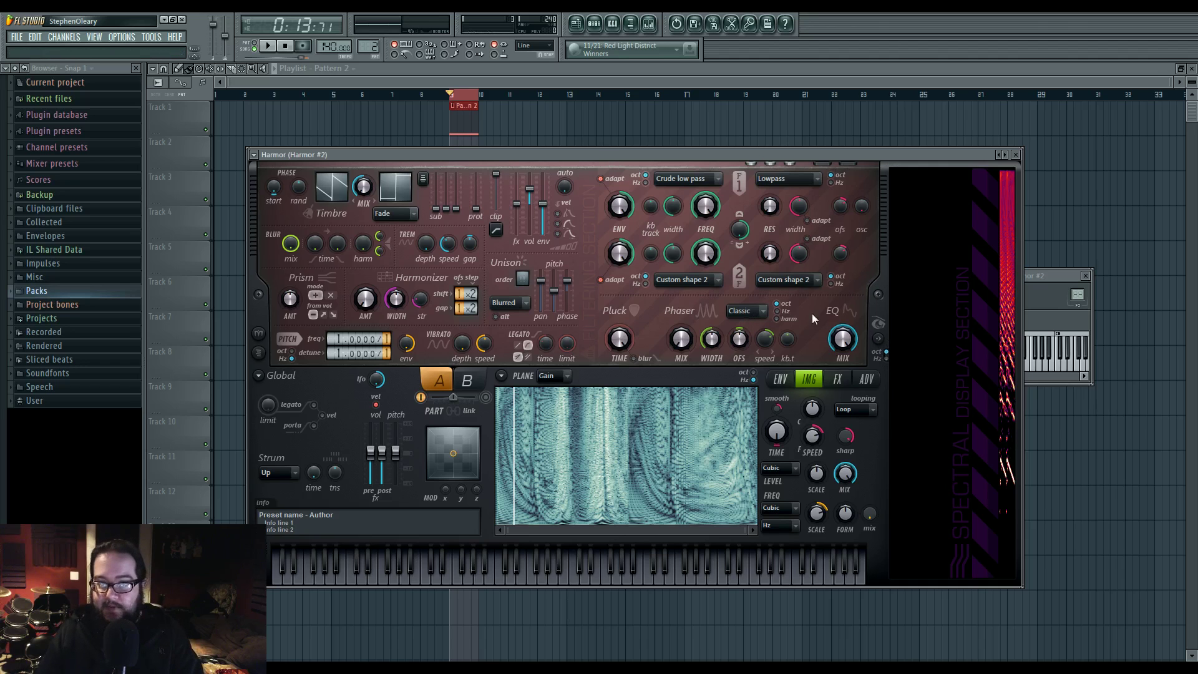
{"action": "left_click_drag", "start_coordinate": [688, 343], "coordinate": [688, 275]}
{"action": "key", "text": "space"}
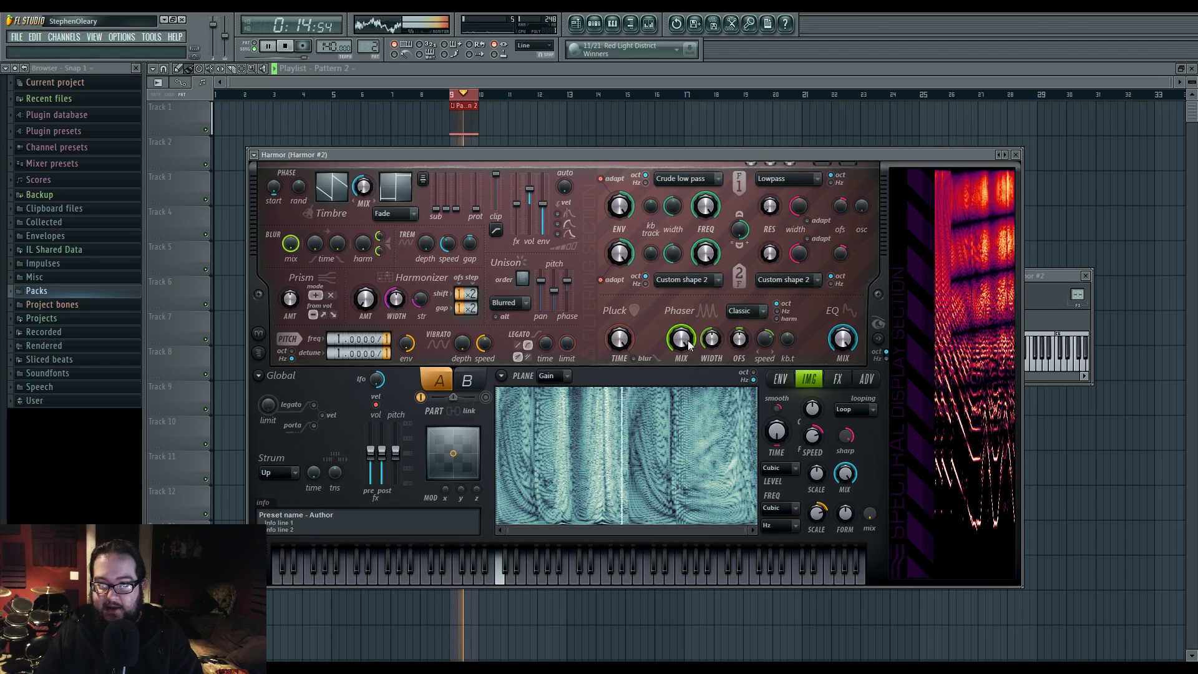
{"action": "key", "text": "space"}
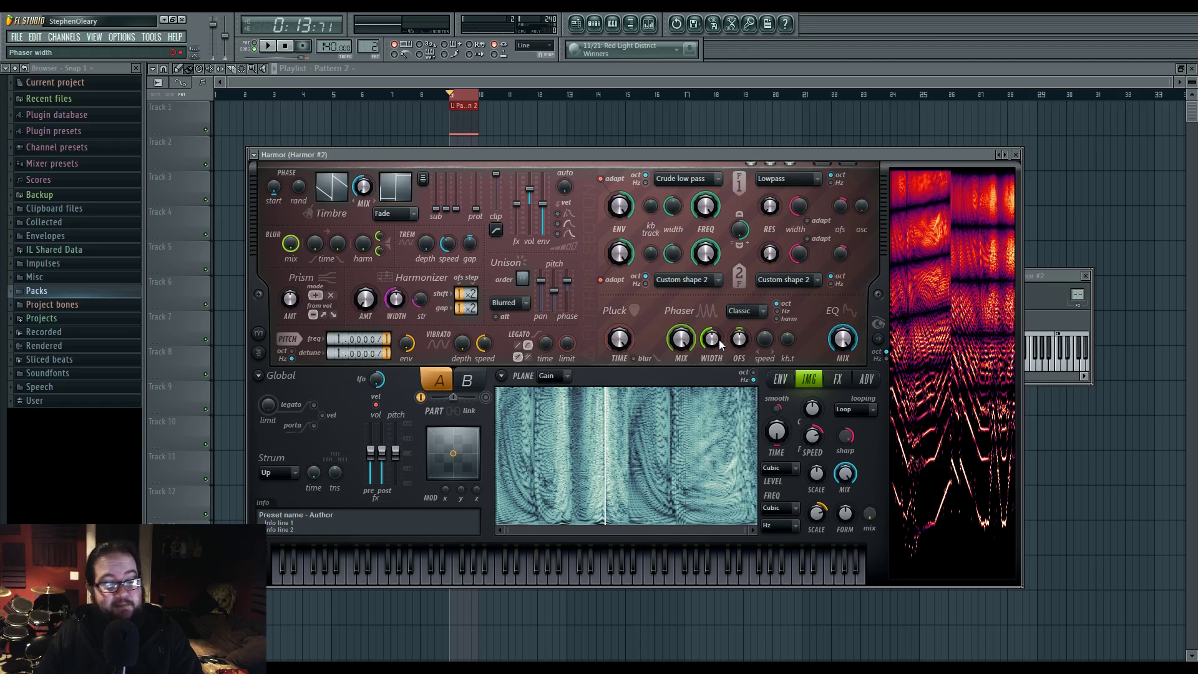
Sweep Harmor #2's phaser width during looped playback, trying values such as 44% and 10%
{"action": "key", "text": "space"}
{"action": "left_click_drag", "start_coordinate": [713, 342], "coordinate": [712, 363]}
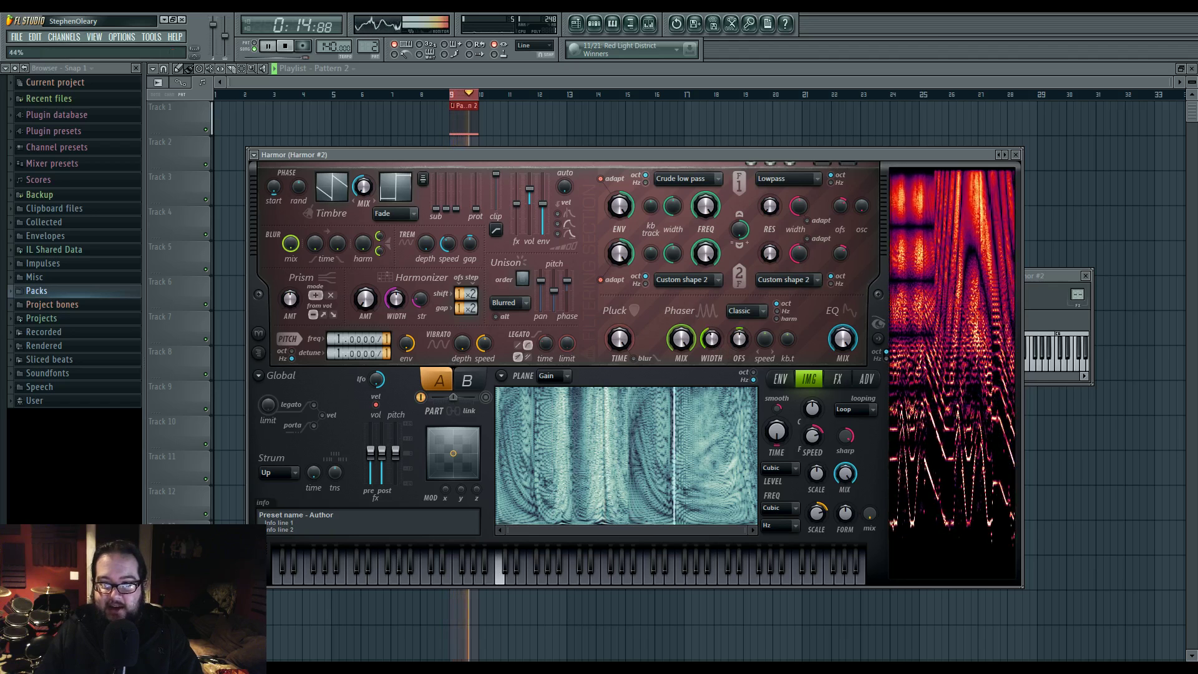
{"action": "key", "text": "space"}
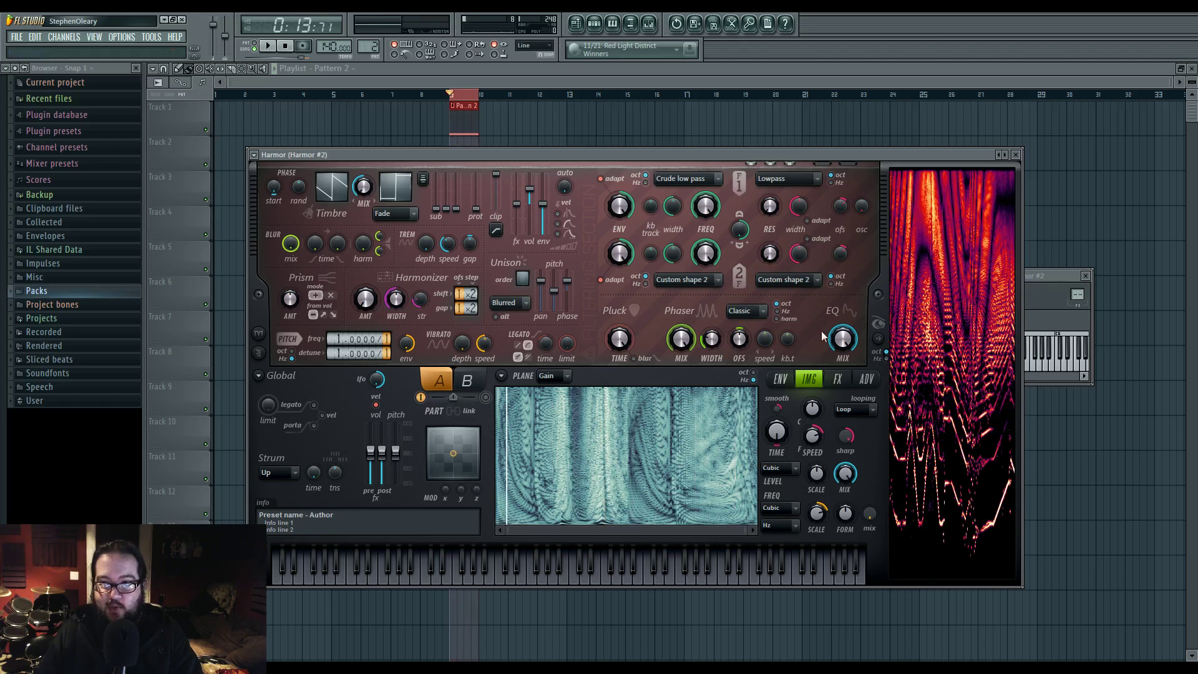
{"action": "left_click", "coordinate": [711, 340]}
{"action": "key", "text": "space"}
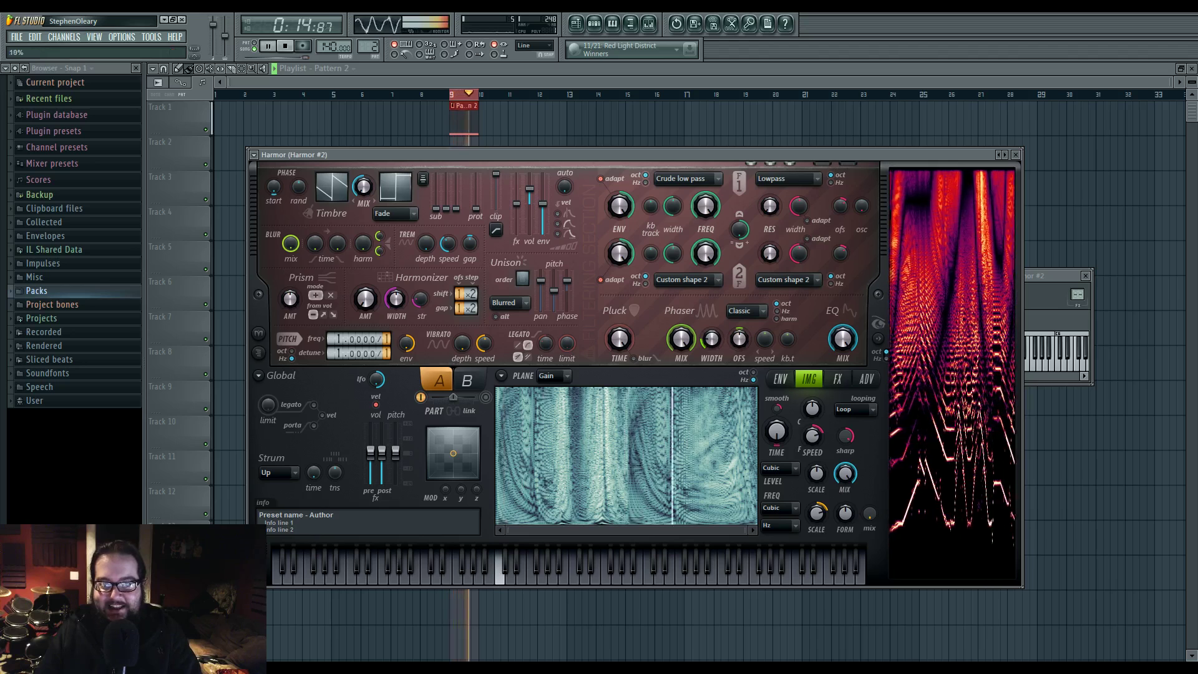
{"action": "mouse_move", "coordinate": [711, 340]}
{"action": "left_mouse_down"}
{"action": "mouse_move", "coordinate": [711, 325]}
{"action": "mouse_move", "coordinate": [712, 340]}
{"action": "left_mouse_up"}
{"action": "key", "text": "space"}
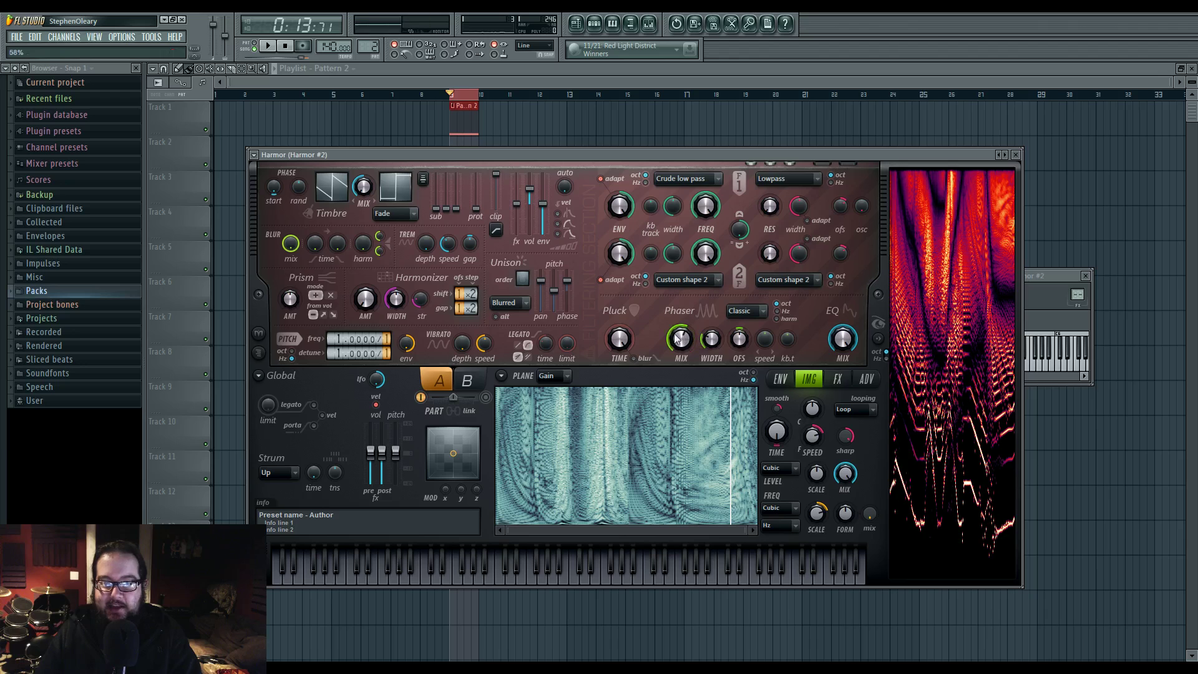
Adjust the phaser mix and width while auditioning the one-bar loop
{"action": "key", "text": "space"}
{"action": "left_click_drag", "start_coordinate": [681, 340], "coordinate": [712, 339]}
{"action": "key", "text": "space"}
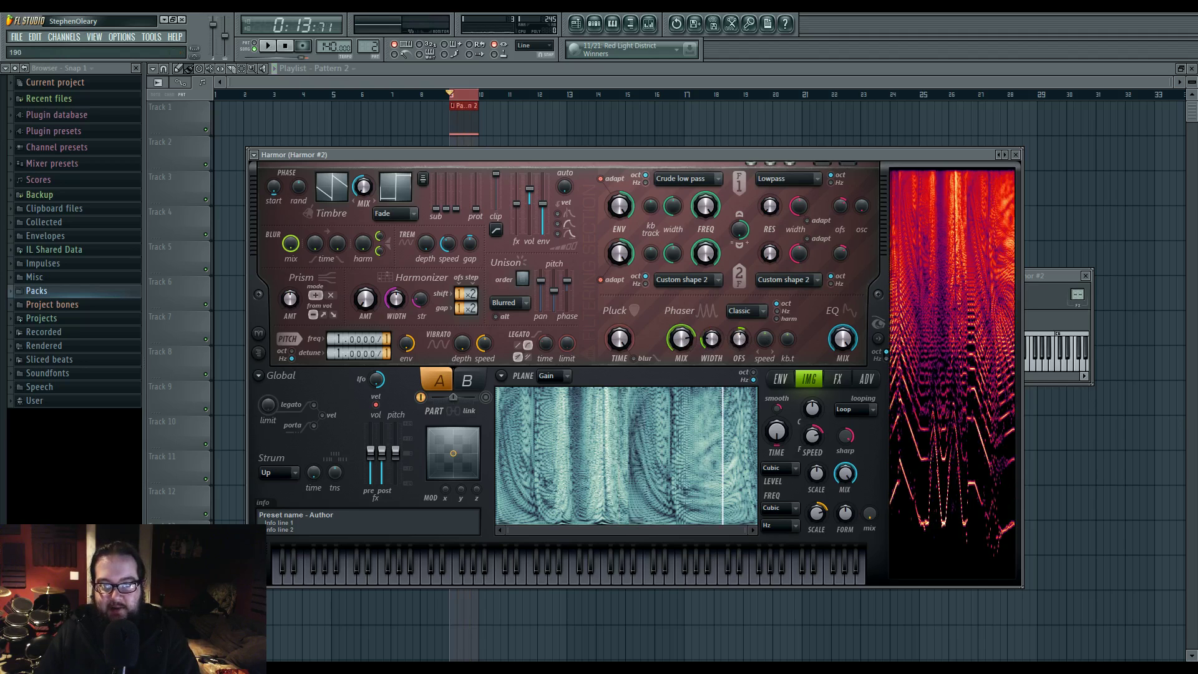
Sweep the phaser offset through values such as 123, 327 and 38 while auditioning the loop
{"action": "left_click_drag", "start_coordinate": [738, 337], "coordinate": [738, 319]}
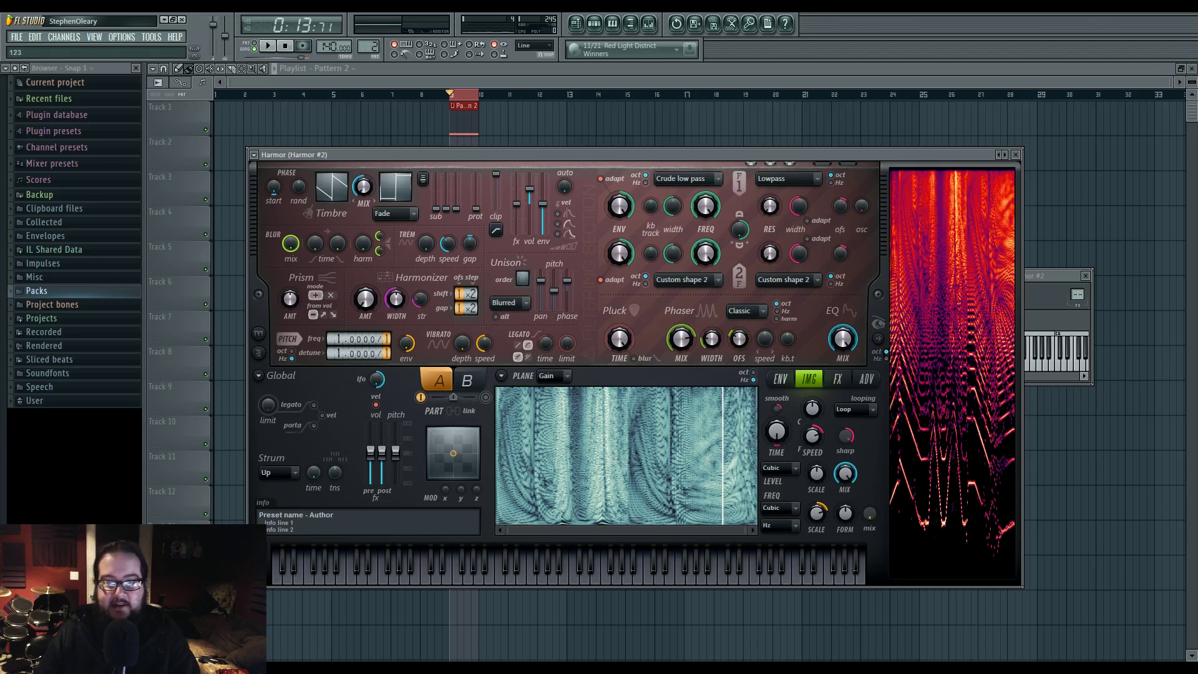
{"action": "key", "text": "space"}
{"action": "left_click_drag", "start_coordinate": [739, 338], "coordinate": [738, 359]}
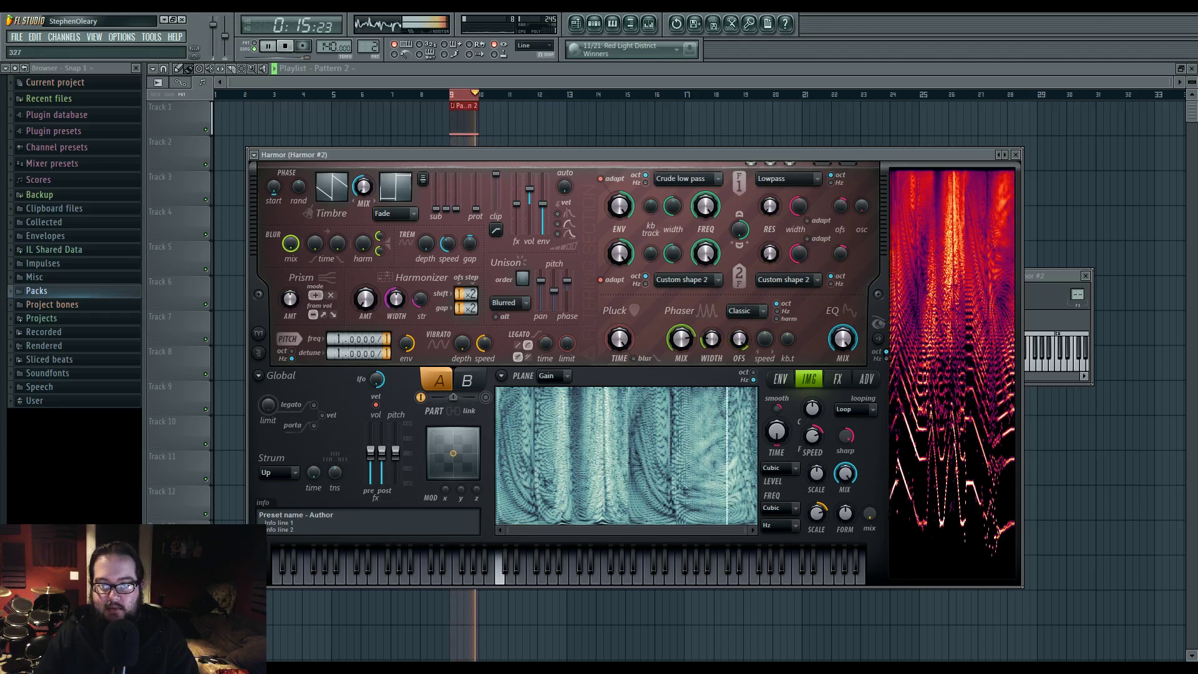
{"action": "key", "text": "space"}
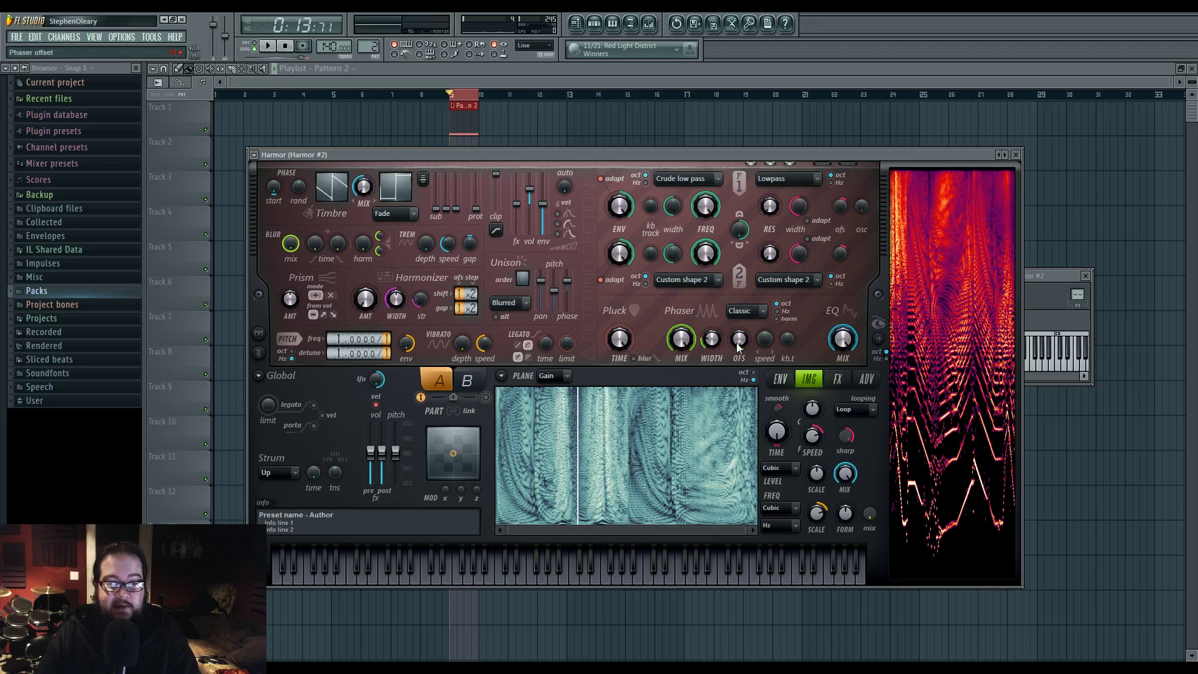
{"action": "key", "text": "space"}
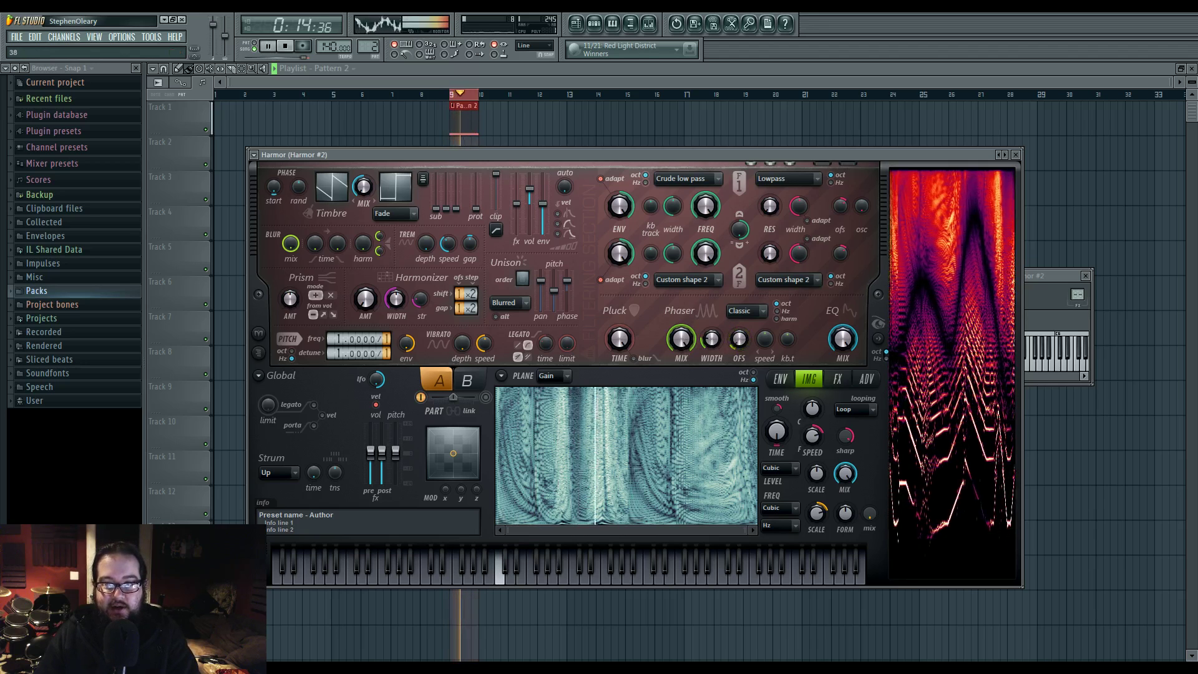
{"action": "key", "text": "space"}
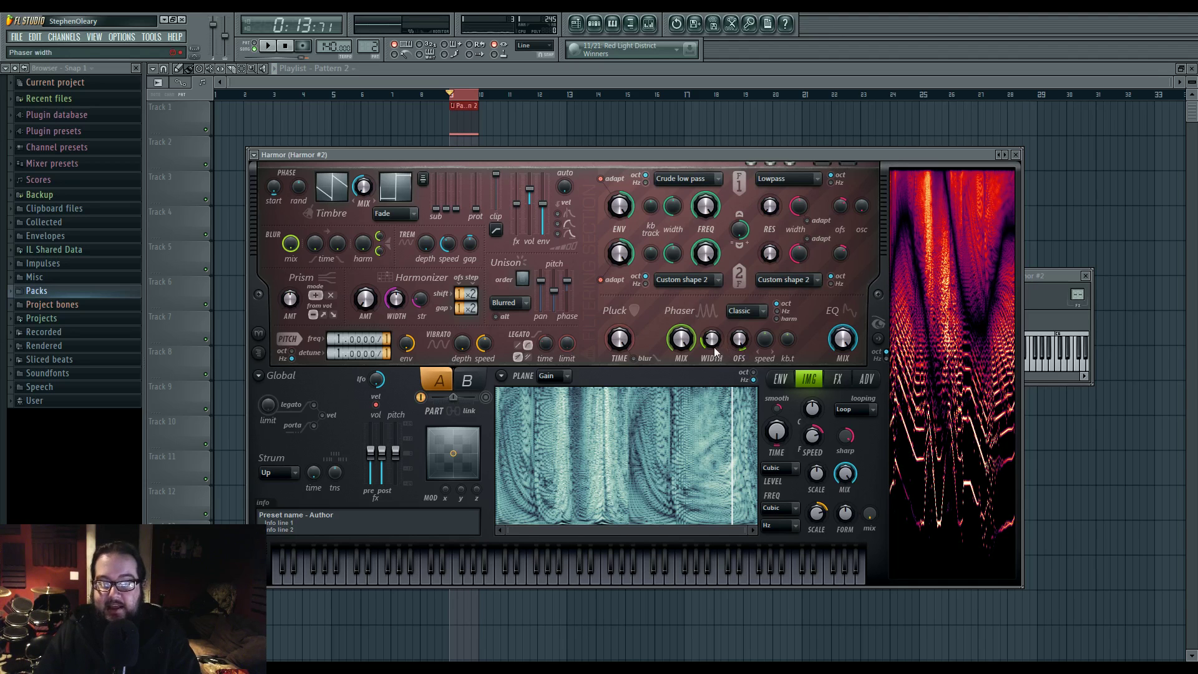
Sweep the phaser width between about 3% and 38% during playback and check Harmor's advanced settings in between
{"action": "key", "text": "space"}
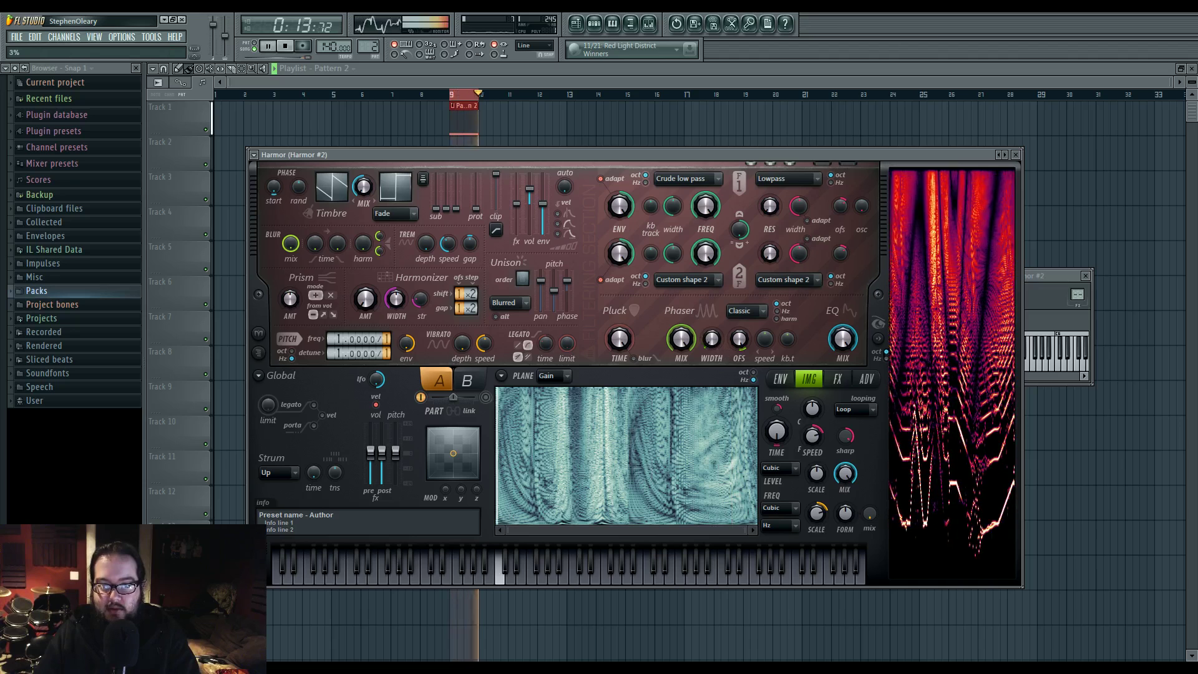
{"action": "key", "text": "space"}
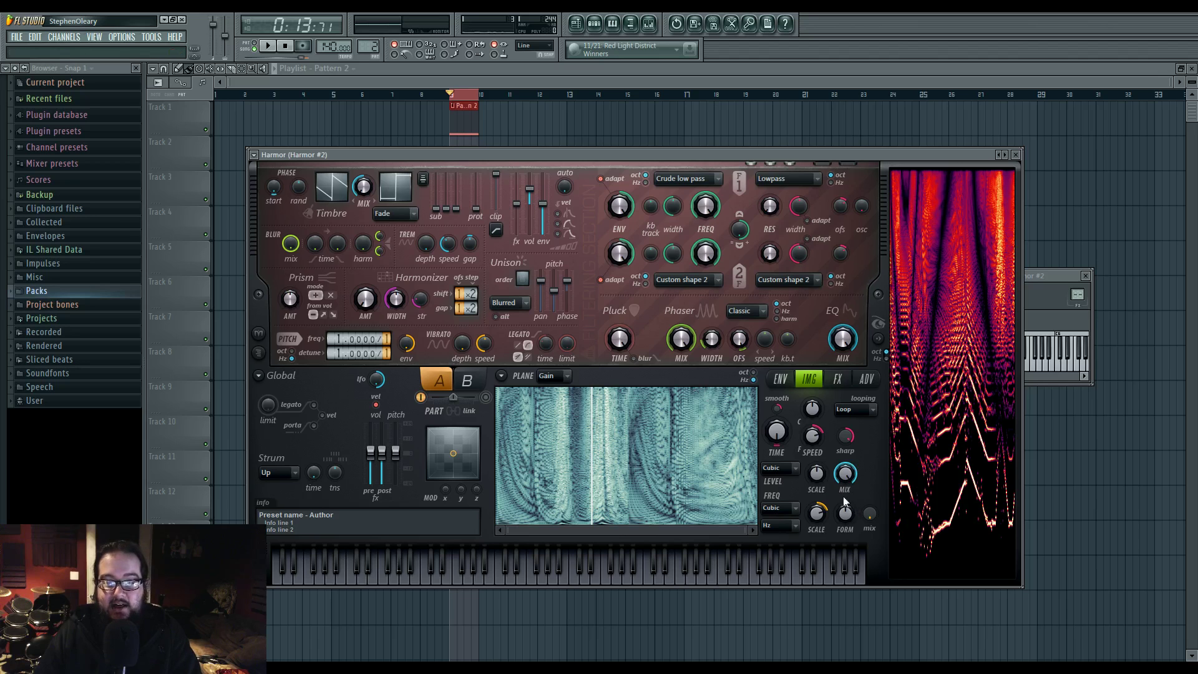
{"action": "left_click", "coordinate": [866, 379]}
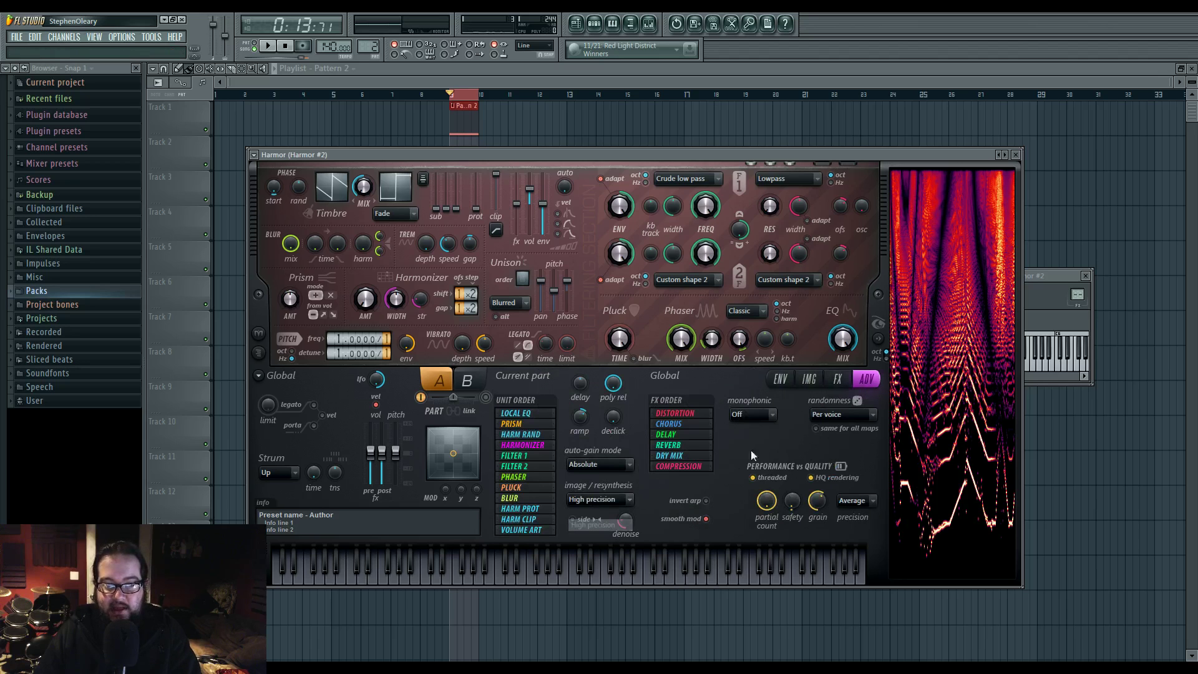
{"action": "left_click", "coordinate": [808, 379]}
{"action": "key", "text": "space"}
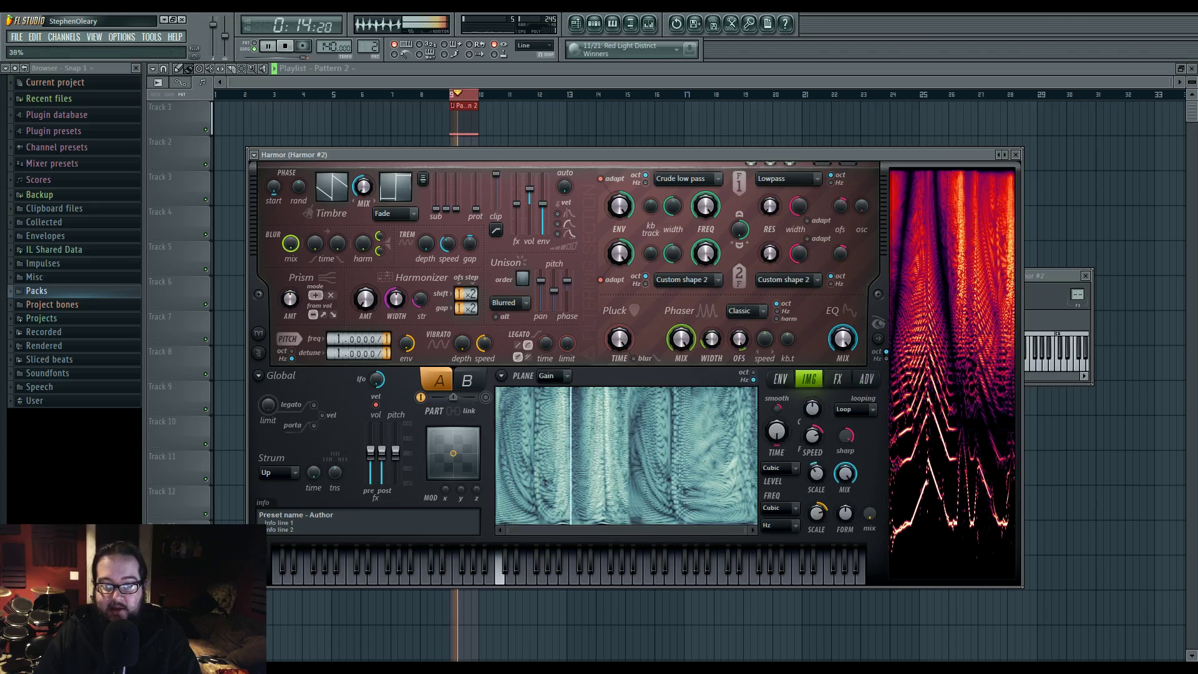
{"action": "key", "text": "space"}
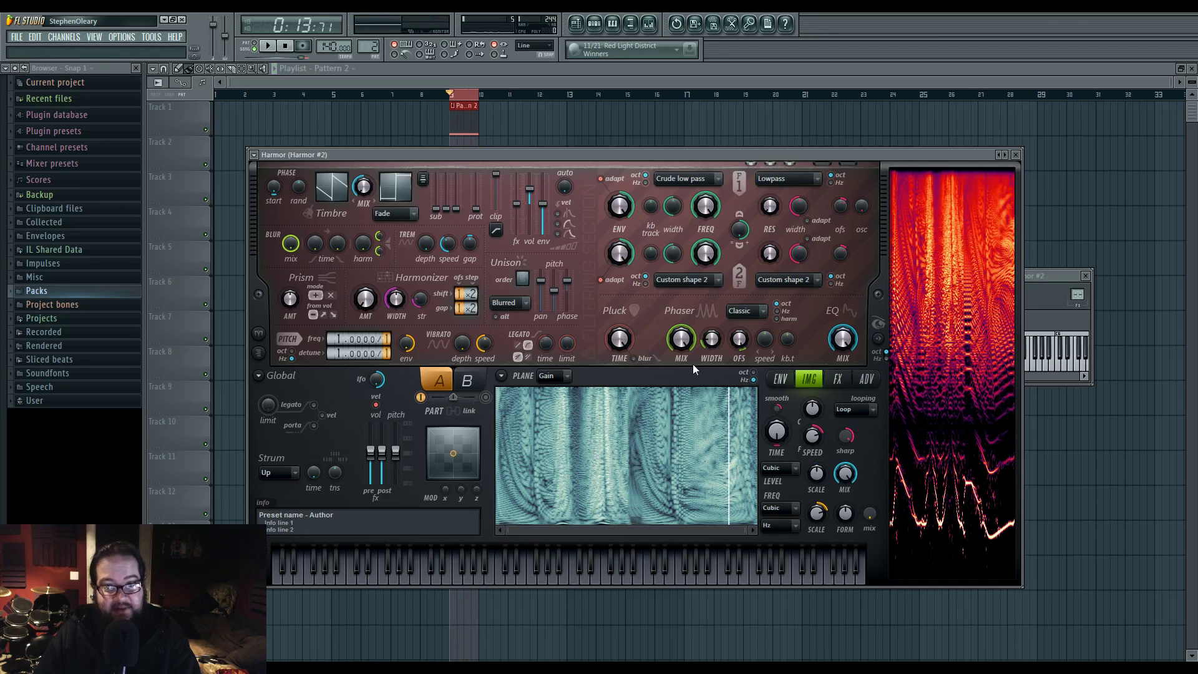
Create a phaser width automation clip over bar 9, shape it with a middle point at 42% and play it
{"action": "right_click", "coordinate": [715, 341]}
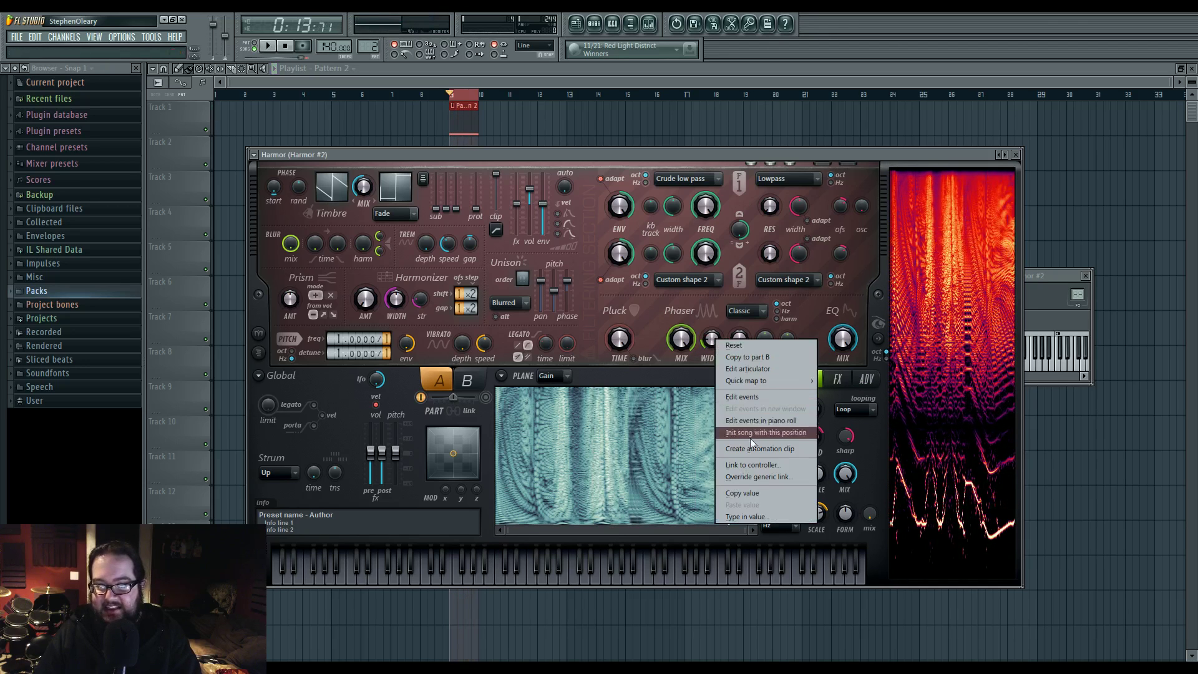
{"action": "left_click", "coordinate": [754, 448]}
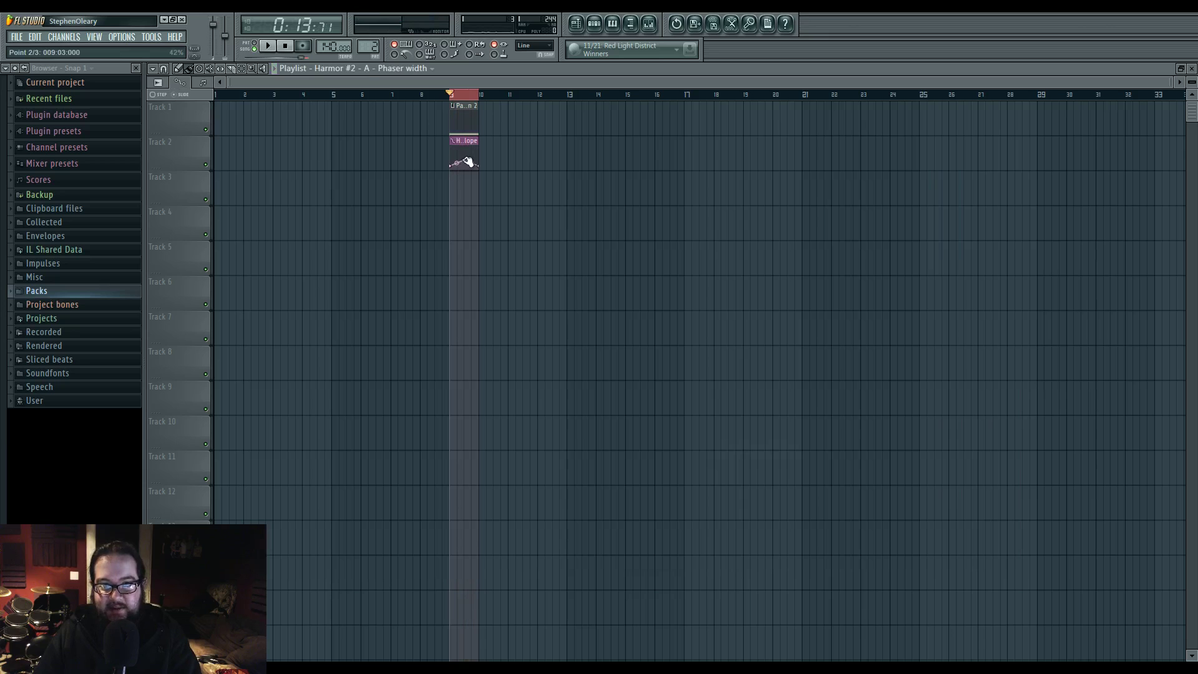
{"action": "key", "text": "space"}
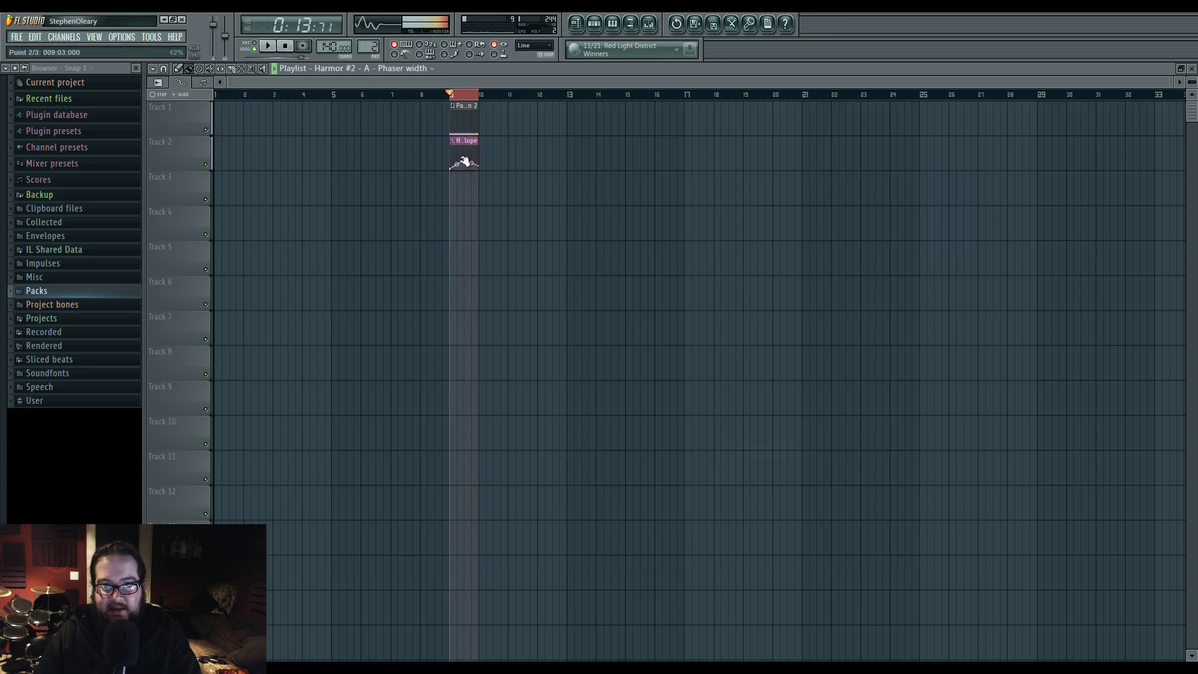
Reopen the Harmor #2 plugin window and try the image speed while auditioning the automated phaser
{"action": "left_click", "coordinate": [599, 27]}
{"action": "left_click", "coordinate": [748, 365]}
{"action": "key", "text": "space"}
{"action": "key", "text": "space"}
{"action": "mouse_move", "coordinate": [811, 435]}
{"action": "left_mouse_down"}
{"action": "mouse_move", "coordinate": [812, 518]}
{"action": "mouse_move", "coordinate": [811, 405]}
{"action": "mouse_move", "coordinate": [811, 451]}
{"action": "left_mouse_up"}
{"action": "key", "text": "space"}
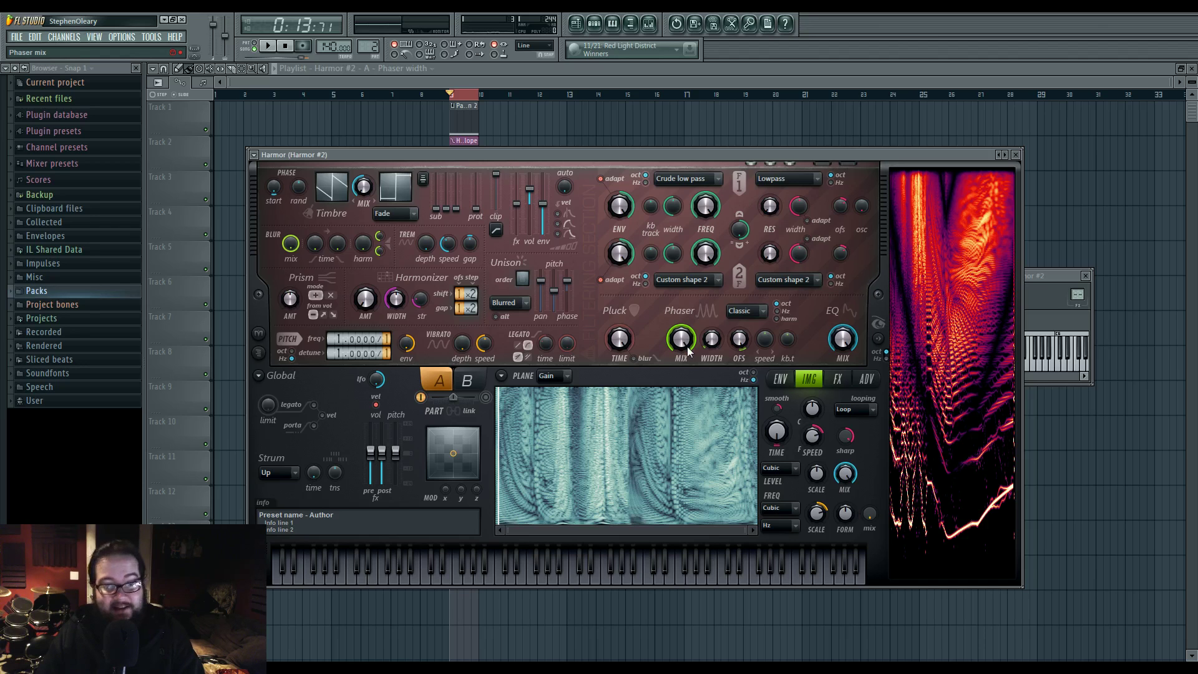
Raise the unison order with a pitch spread of about 9%, lower the post-FX main volume and audition the result
{"action": "left_click_drag", "start_coordinate": [524, 280], "coordinate": [553, 309]}
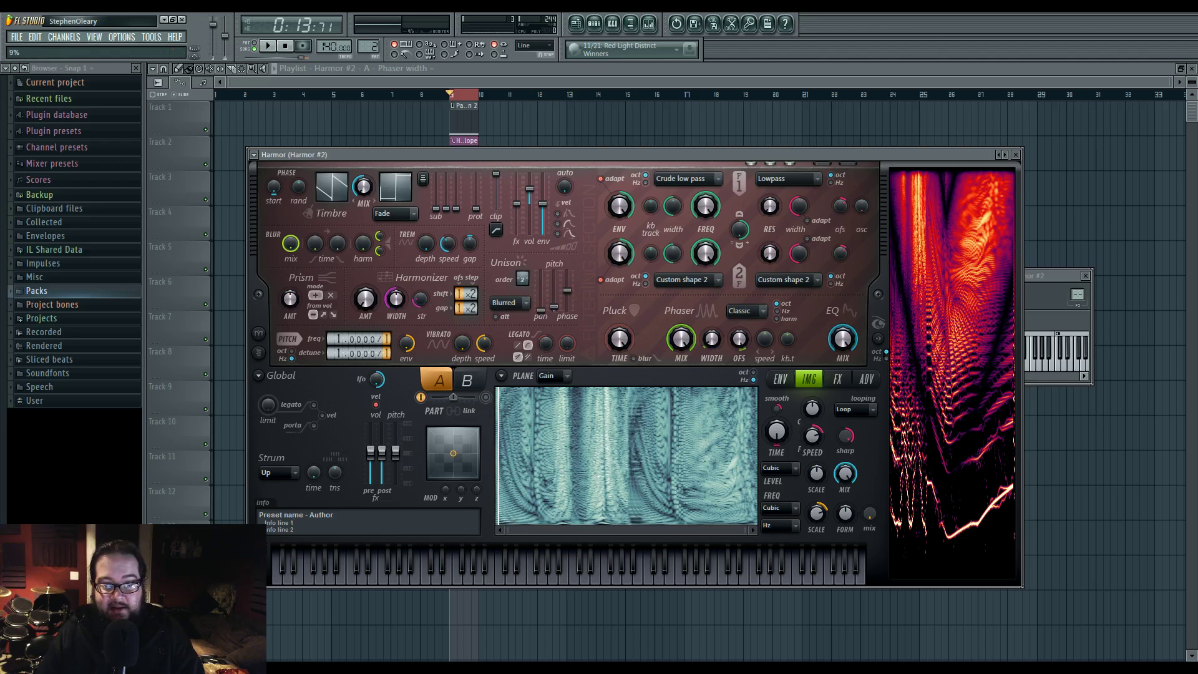
{"action": "key", "text": "space"}
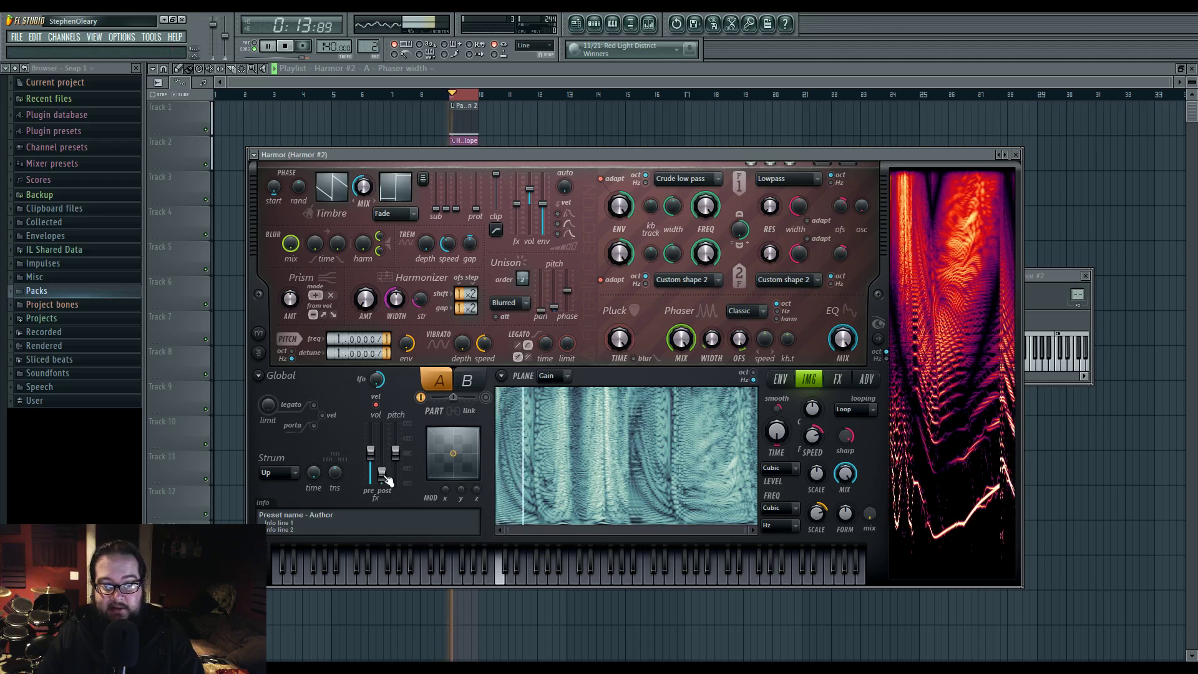
{"action": "key", "text": "space"}
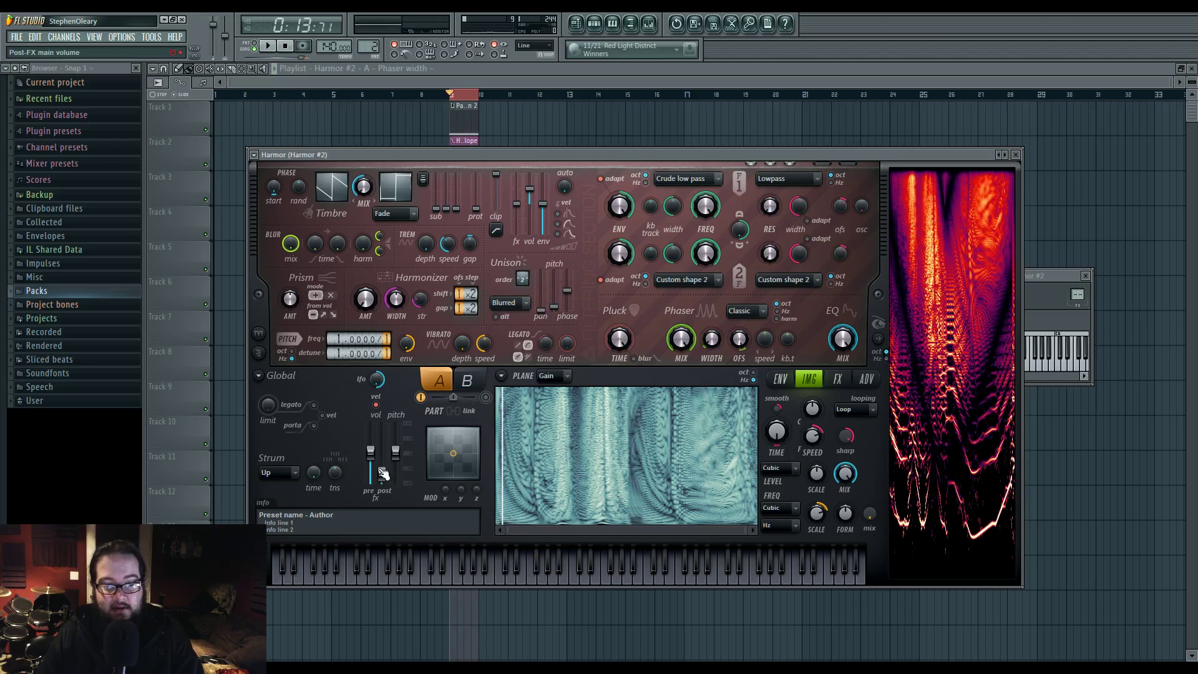
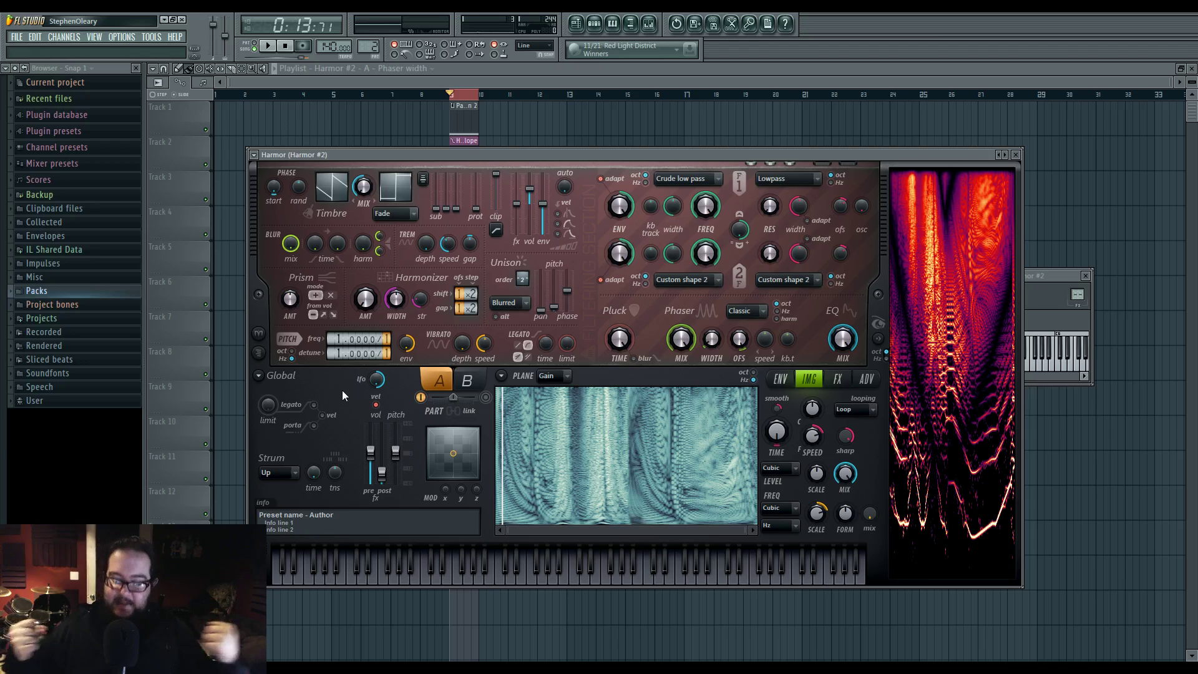
Audition the automated bass while adjusting the post-FX main volume and unison pitch spread, and close the Harmor #2 window
{"action": "key", "text": "space"}
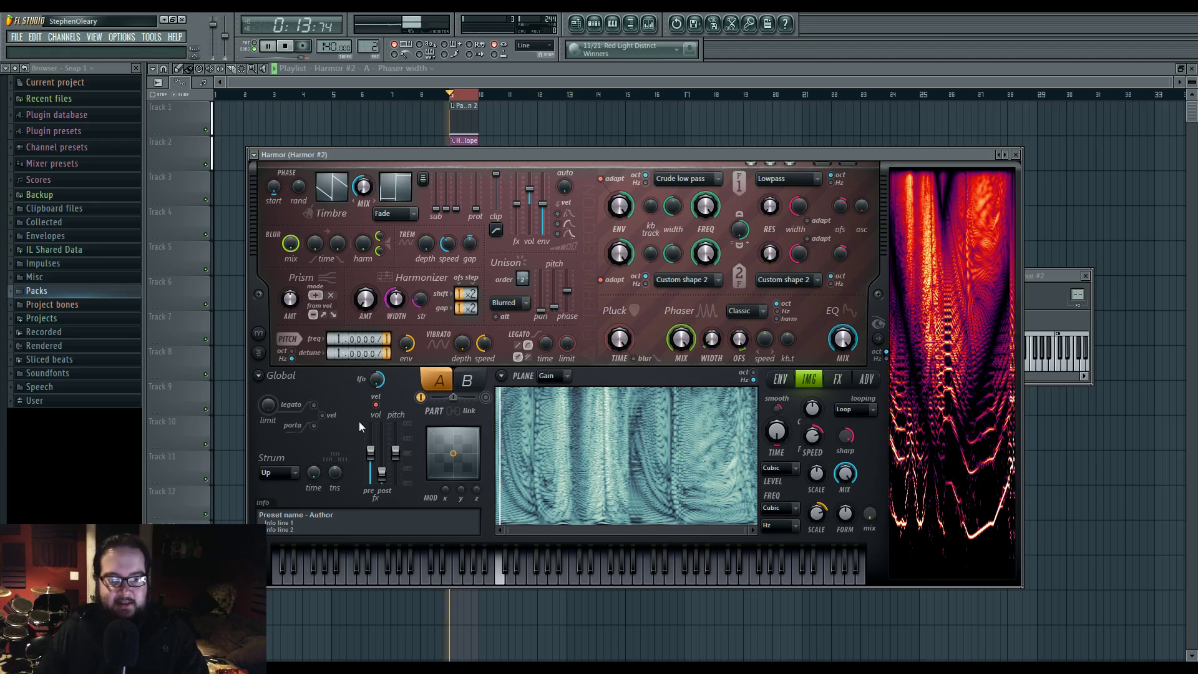
{"action": "left_click_drag", "start_coordinate": [384, 476], "coordinate": [388, 471]}
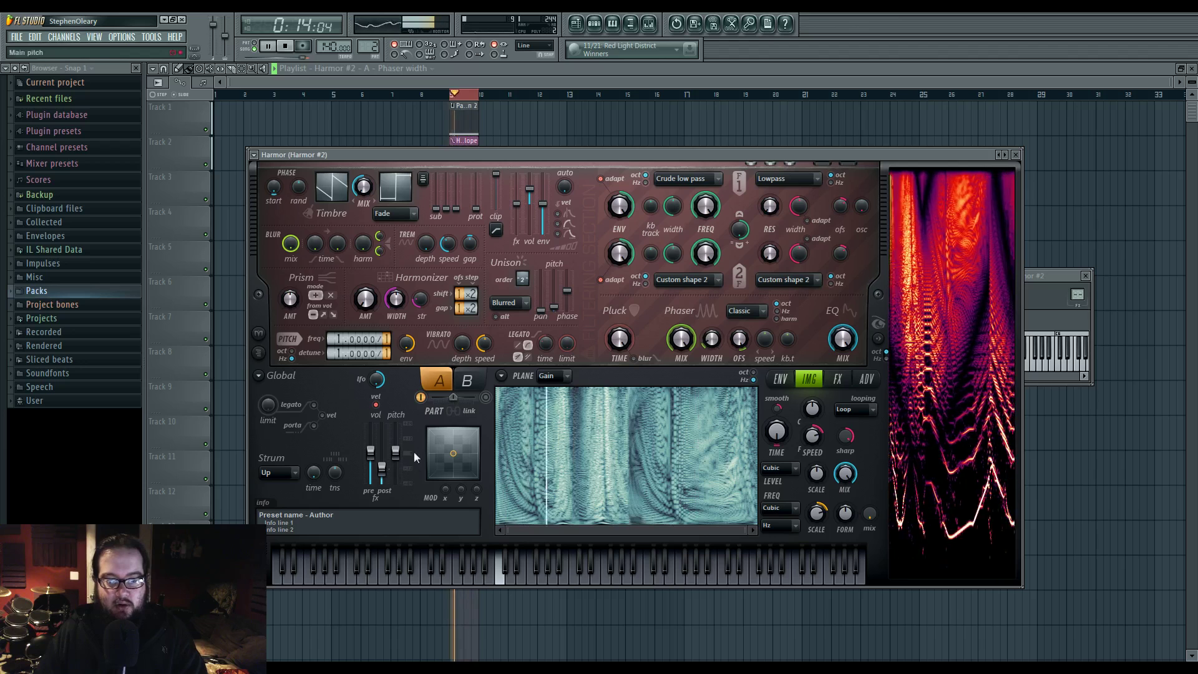
{"action": "left_click_drag", "start_coordinate": [554, 307], "coordinate": [554, 305]}
{"action": "key", "text": "space"}
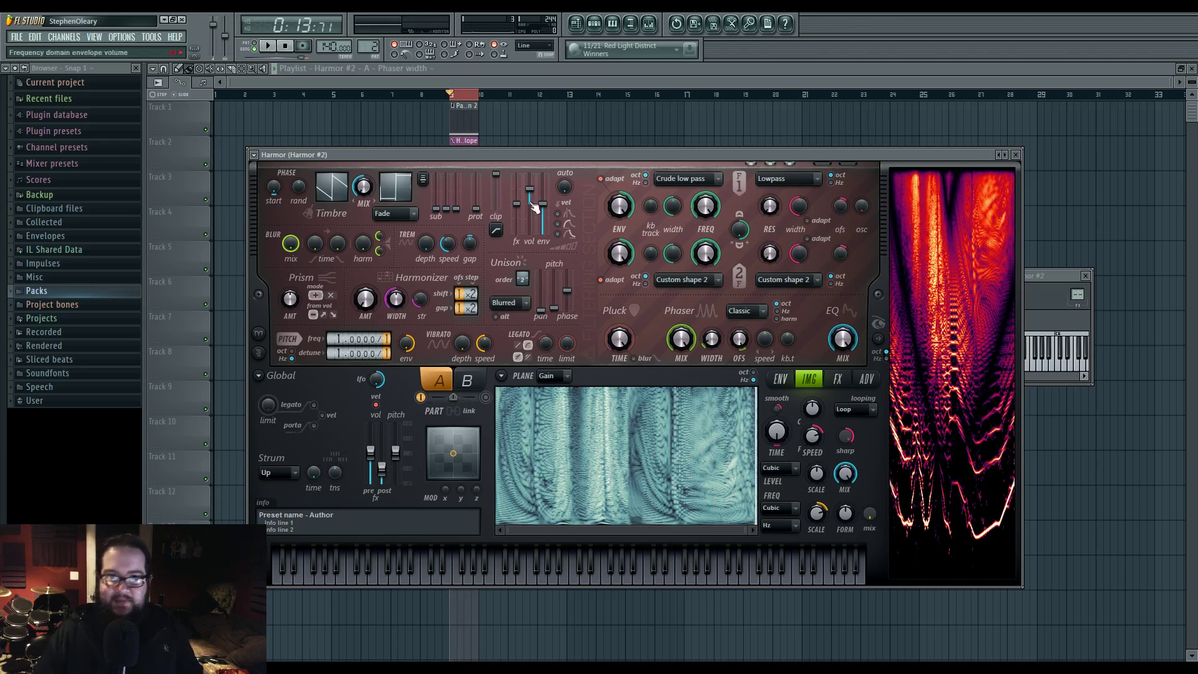
{"action": "left_click", "coordinate": [491, 82]}
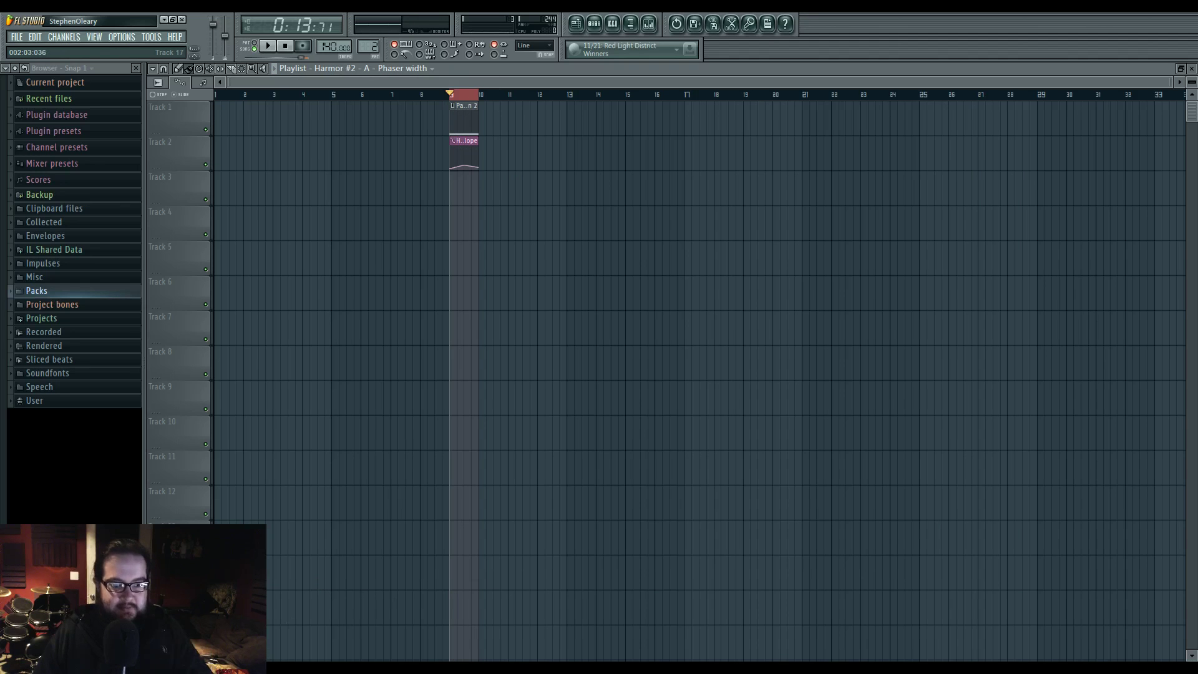
{"action": "left_click", "coordinate": [319, 672]}
{"action": "left_click", "coordinate": [860, 111]}
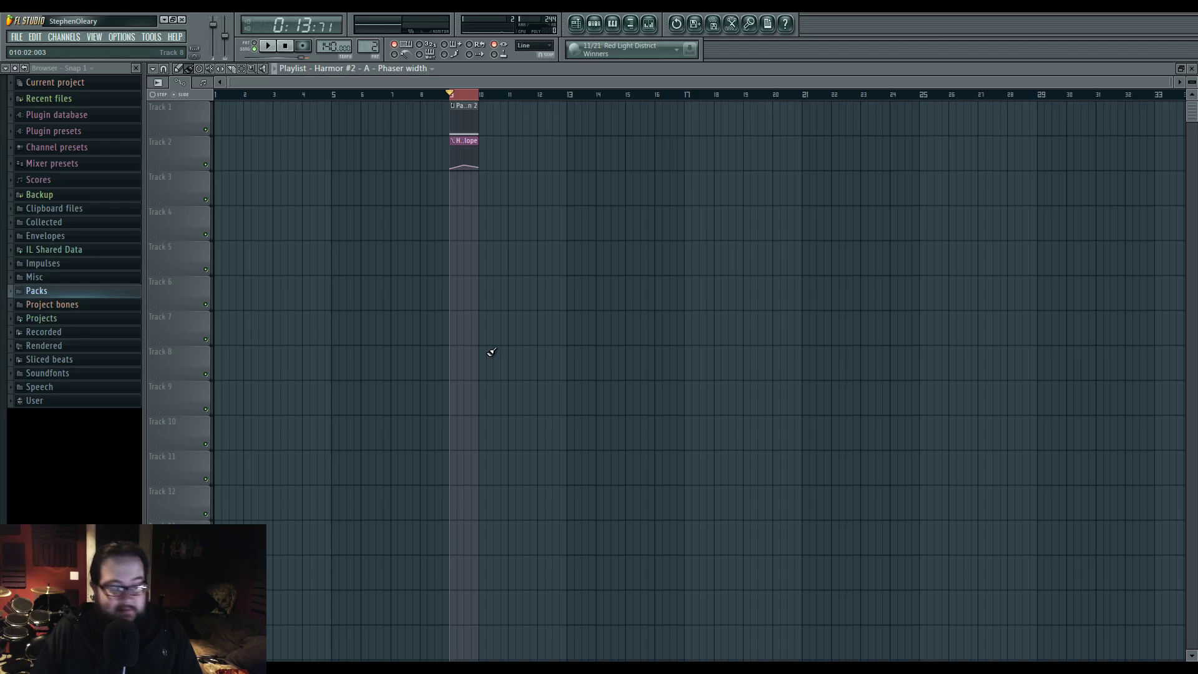
{"action": "left_click_drag", "start_coordinate": [503, 81], "coordinate": [461, 82]}
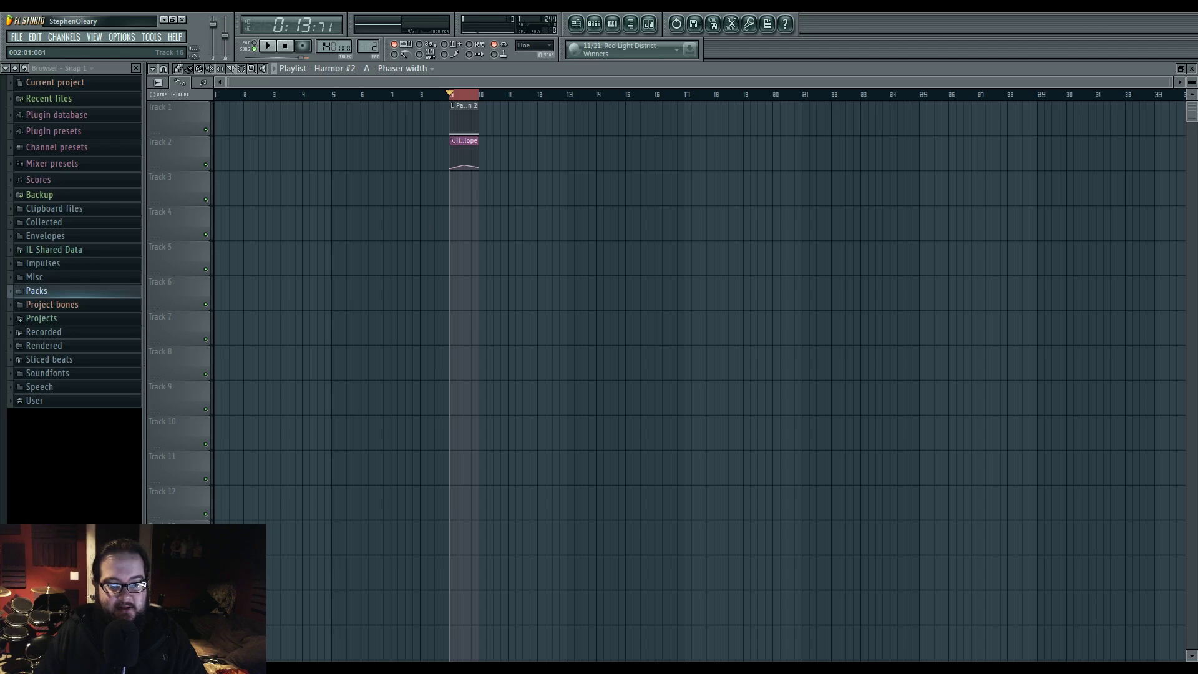
Switch to the Skype call with Audeka and enlarge the shared project to full screen
{"action": "key", "text": "alt+Tab"}
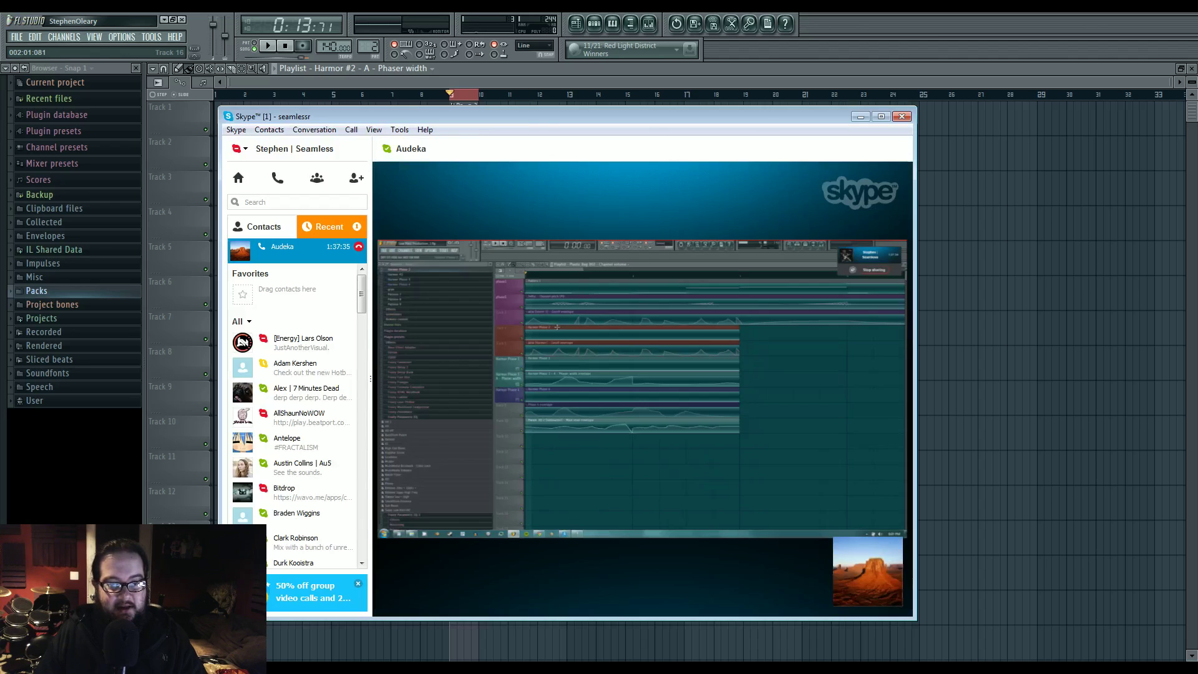
{"action": "mouse_move", "coordinate": [627, 335]}
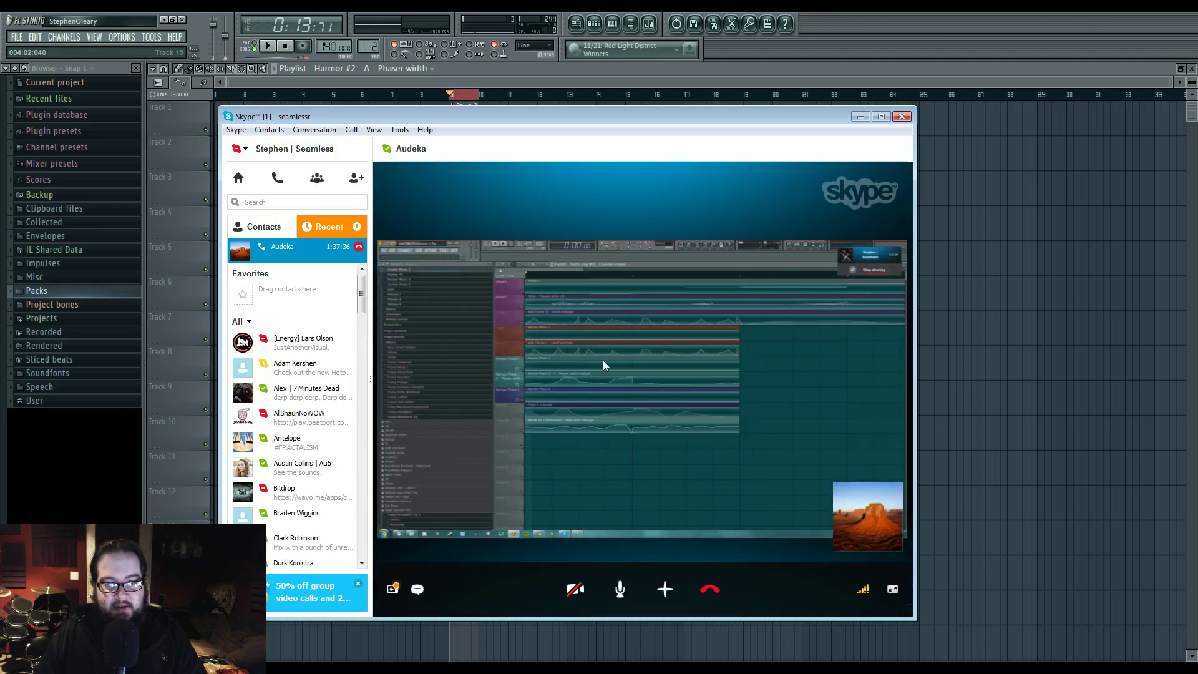
{"action": "double_click", "coordinate": [608, 392]}
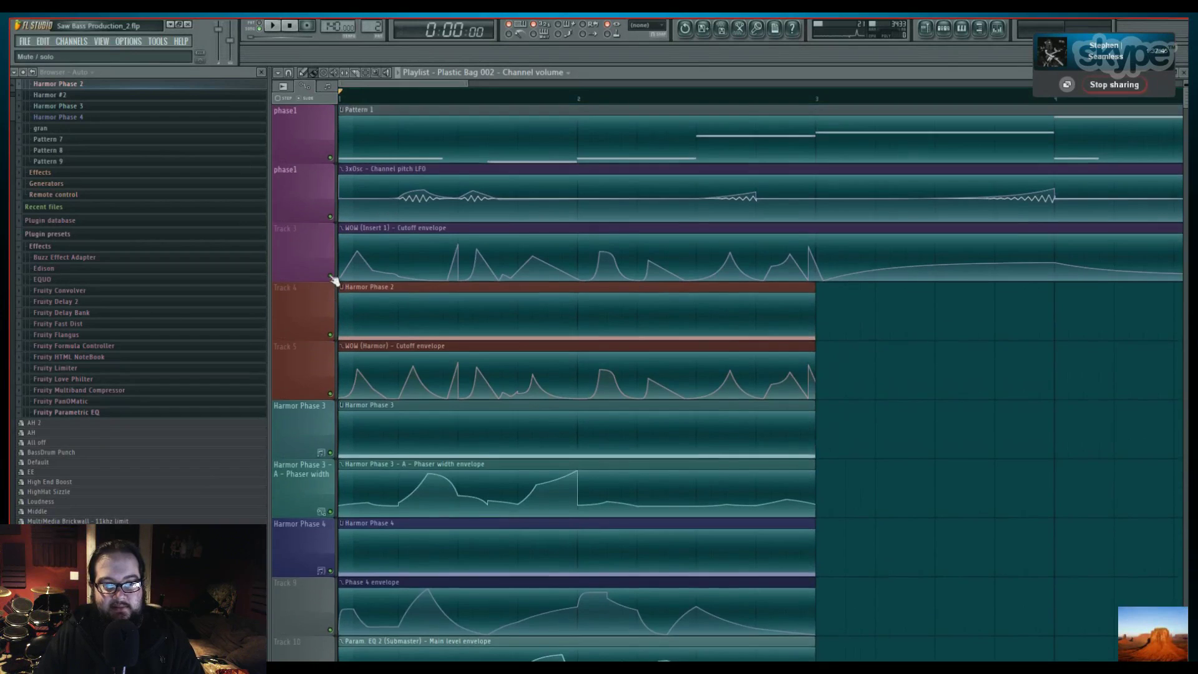
Mute tracks 4 to 10 in the shared Saw Bass Production_2 project and play the phase 1 tracks alone
{"action": "left_click", "coordinate": [330, 393]}
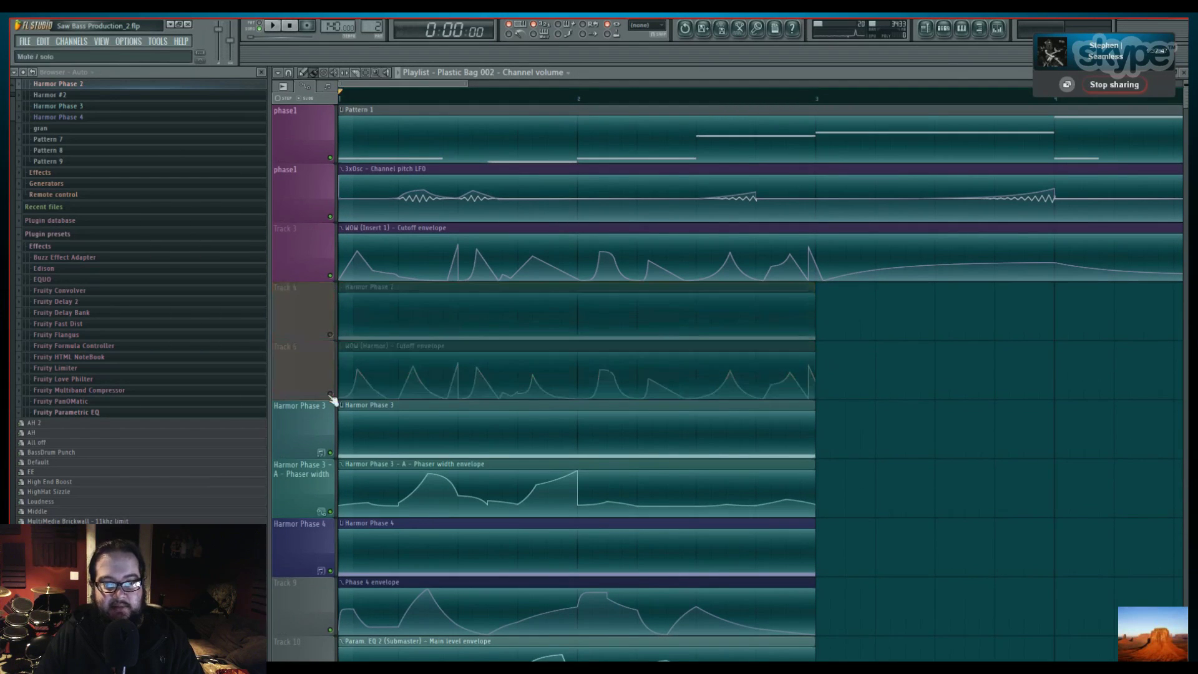
{"action": "scroll", "coordinate": [331, 397], "scroll_direction": "down", "scroll_amount": 2}
{"action": "left_click_drag", "start_coordinate": [332, 336], "coordinate": [336, 574]}
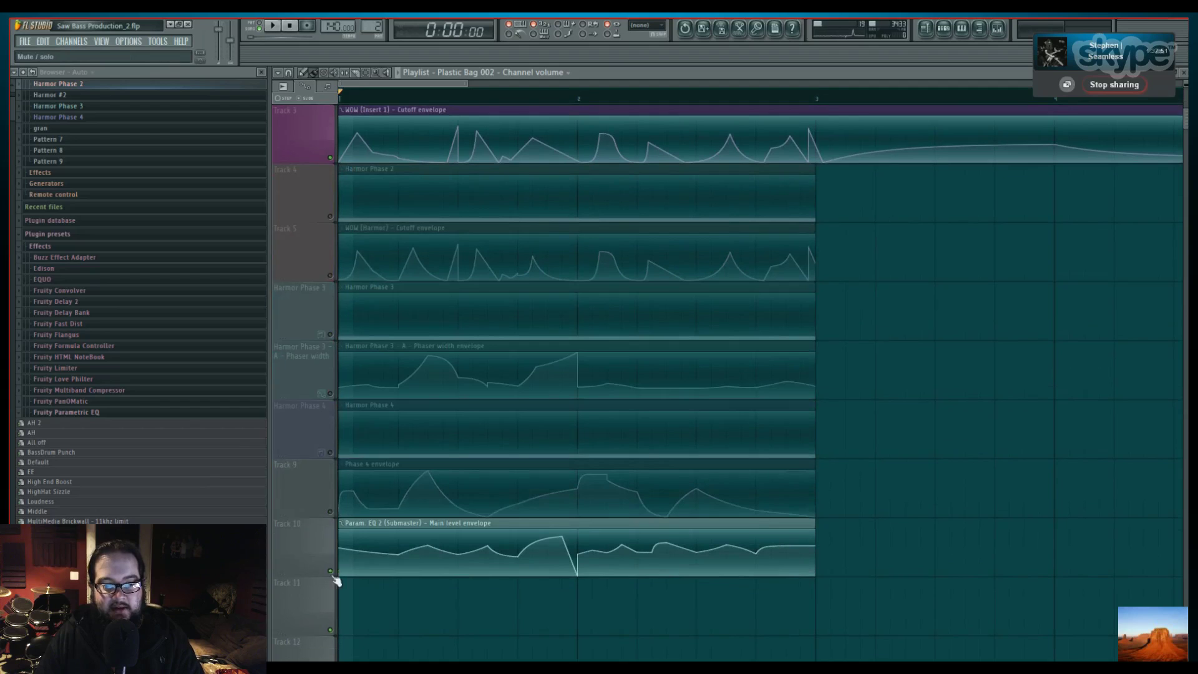
{"action": "scroll", "coordinate": [391, 486], "scroll_direction": "up", "scroll_amount": 2}
{"action": "key", "text": "space"}
{"action": "key", "text": "space"}
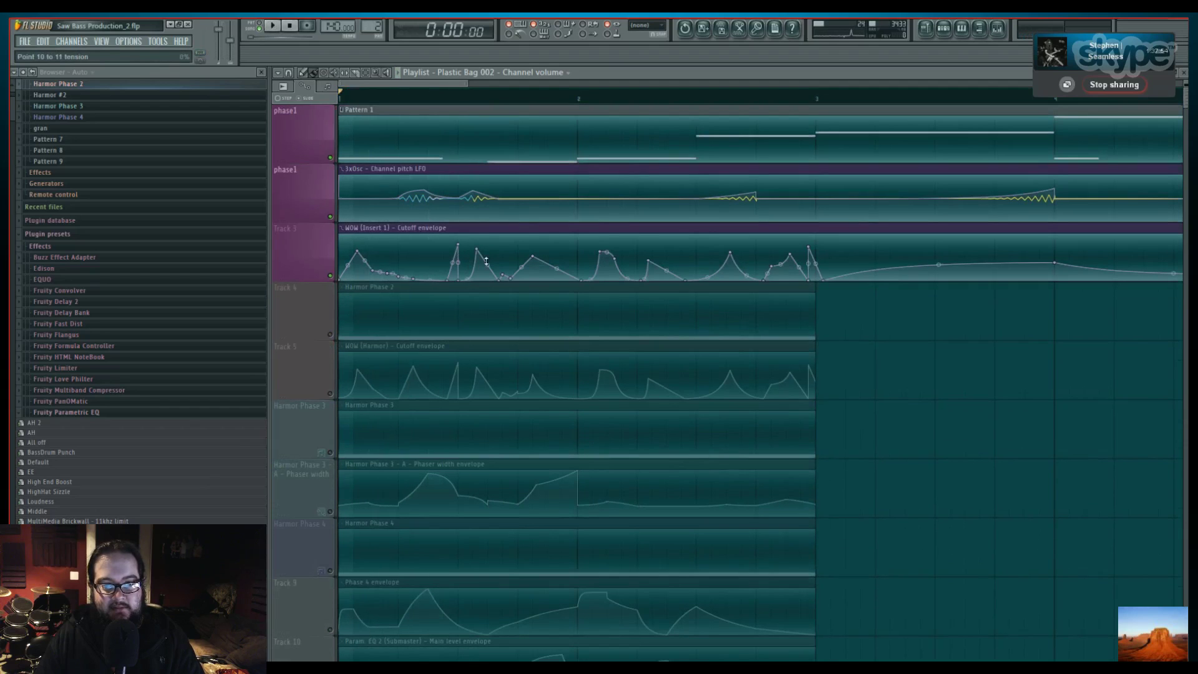
{"action": "key", "text": "space"}
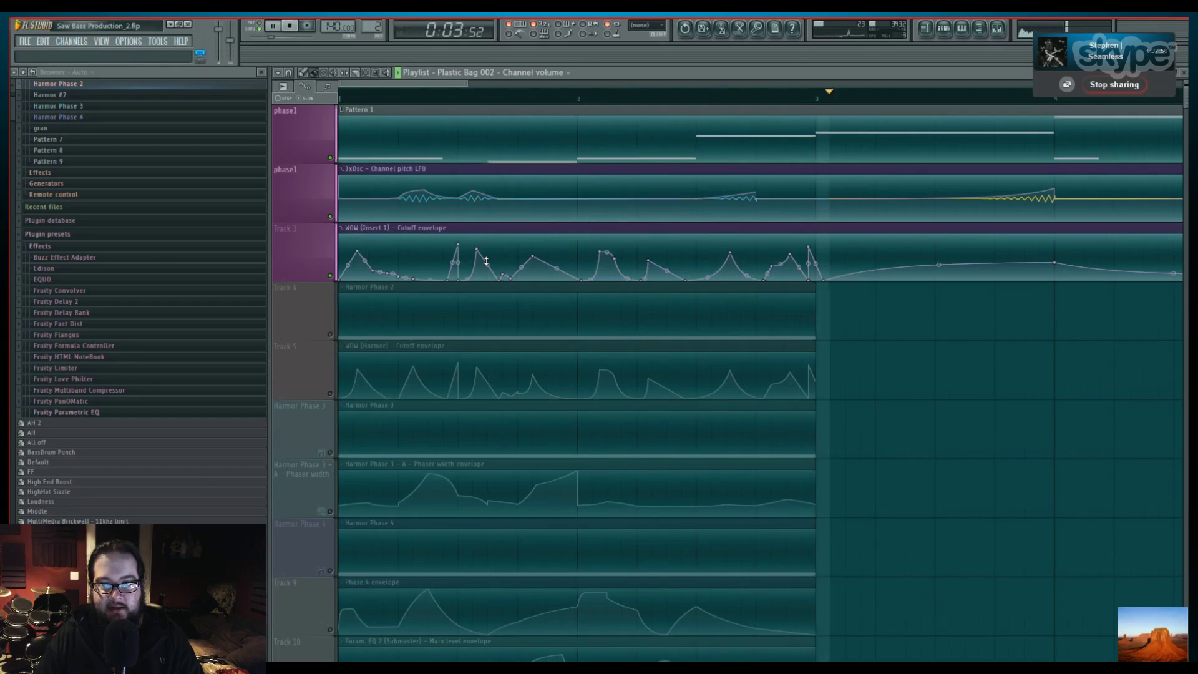
{"action": "key", "text": "space"}
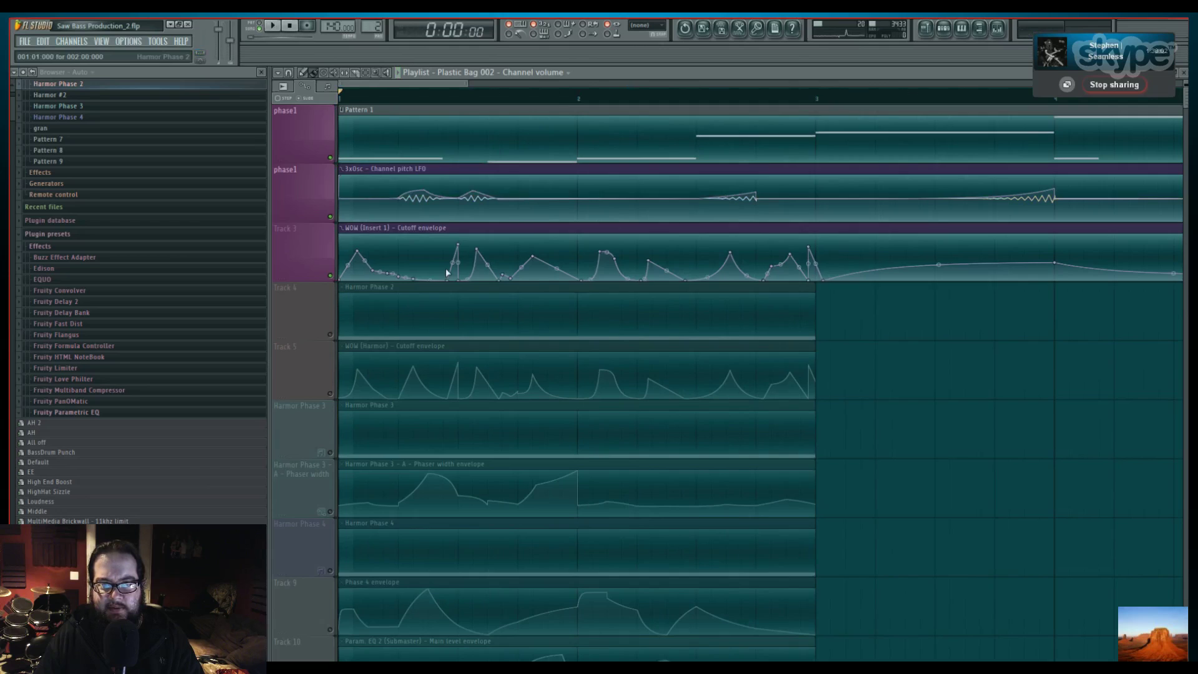
Solo the Harmor Phase 2 track together with its WOW cutoff envelope and play it
{"action": "scroll", "coordinate": [375, 241], "scroll_direction": "down", "scroll_amount": 2}
{"action": "right_click", "coordinate": [331, 217]}
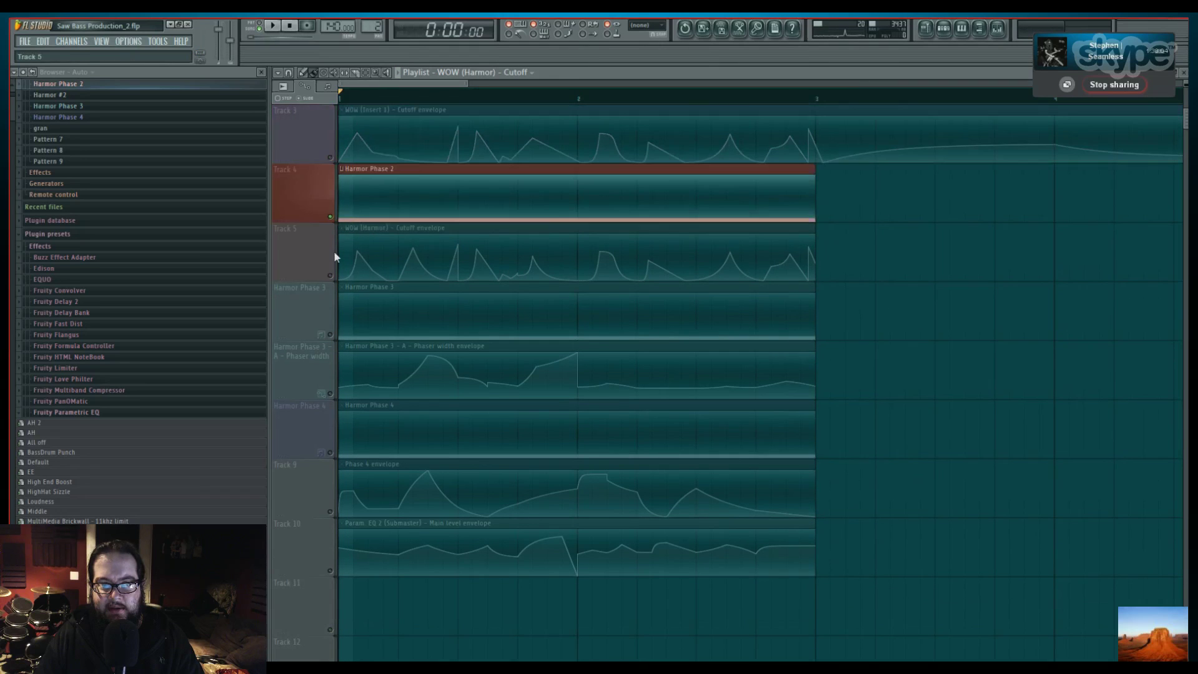
{"action": "left_click", "coordinate": [330, 275]}
{"action": "key", "text": "space"}
{"action": "key", "text": "space"}
{"action": "scroll", "coordinate": [387, 202], "scroll_direction": "up", "scroll_amount": 2}
{"action": "key", "text": "space"}
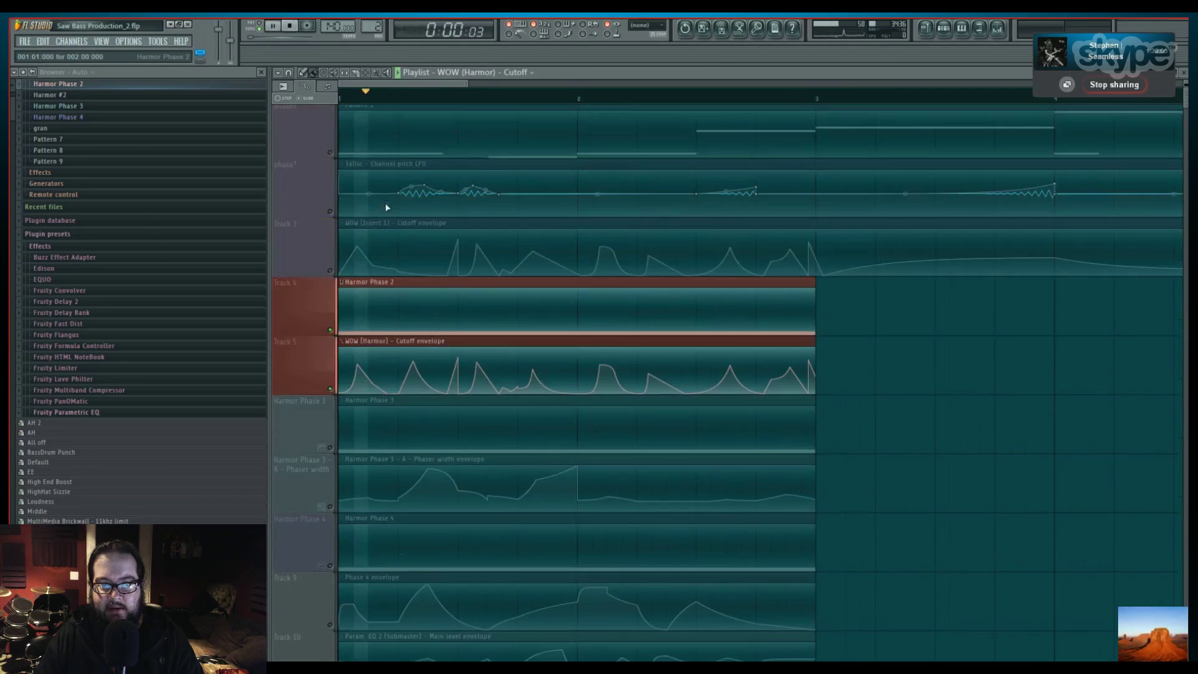
Solo the Harmor Phase 3 track together with its phaser width envelope and play it
{"action": "key", "text": "space"}
{"action": "left_click", "coordinate": [330, 452]}
{"action": "right_click", "coordinate": [331, 453]}
{"action": "right_click", "coordinate": [331, 452]}
{"action": "right_click", "coordinate": [330, 453]}
{"action": "left_click", "coordinate": [330, 511]}
{"action": "key", "text": "space"}
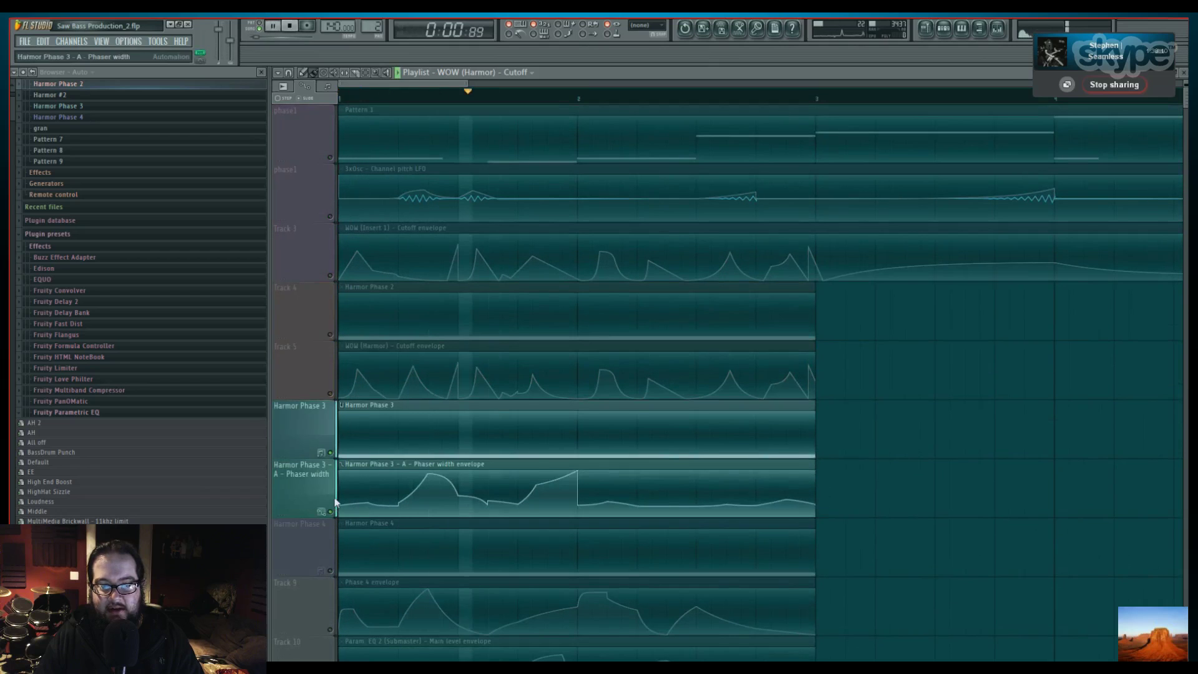
{"action": "key", "text": "space"}
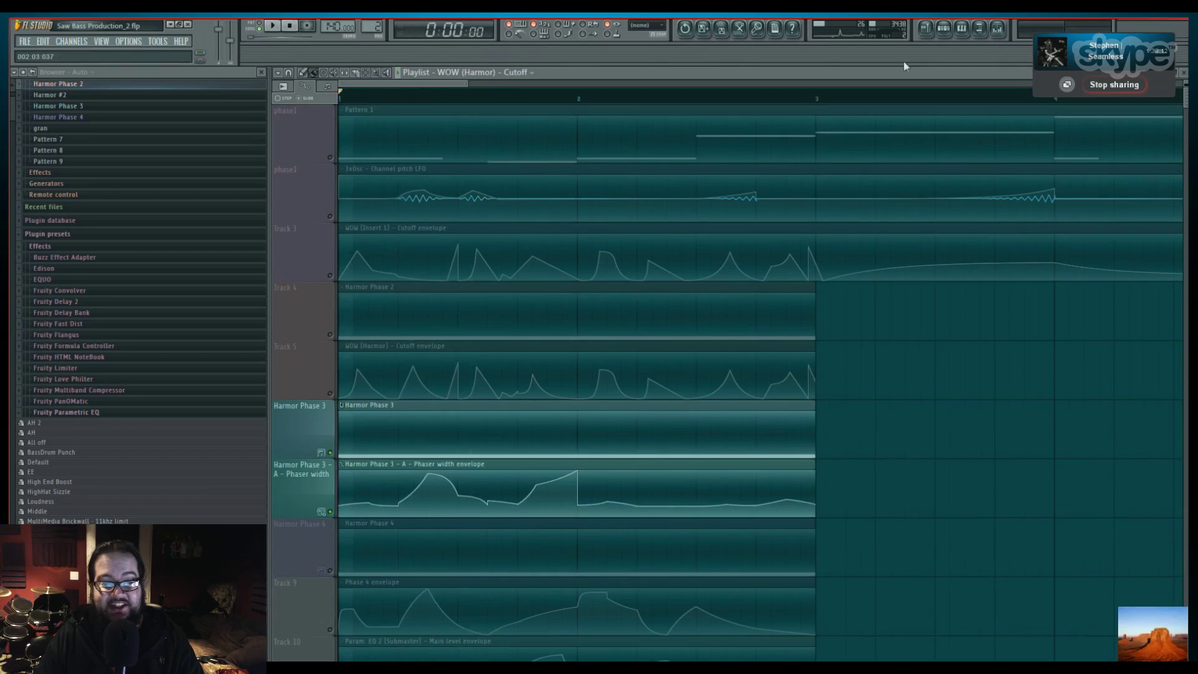
Load Fruity Parametric EQ 2 into the first effect slot of the master channel and play phase 3 again
{"action": "left_click", "coordinate": [998, 29]}
{"action": "left_click_drag", "start_coordinate": [704, 148], "coordinate": [794, 197]}
{"action": "left_click_drag", "start_coordinate": [684, 201], "coordinate": [595, 189]}
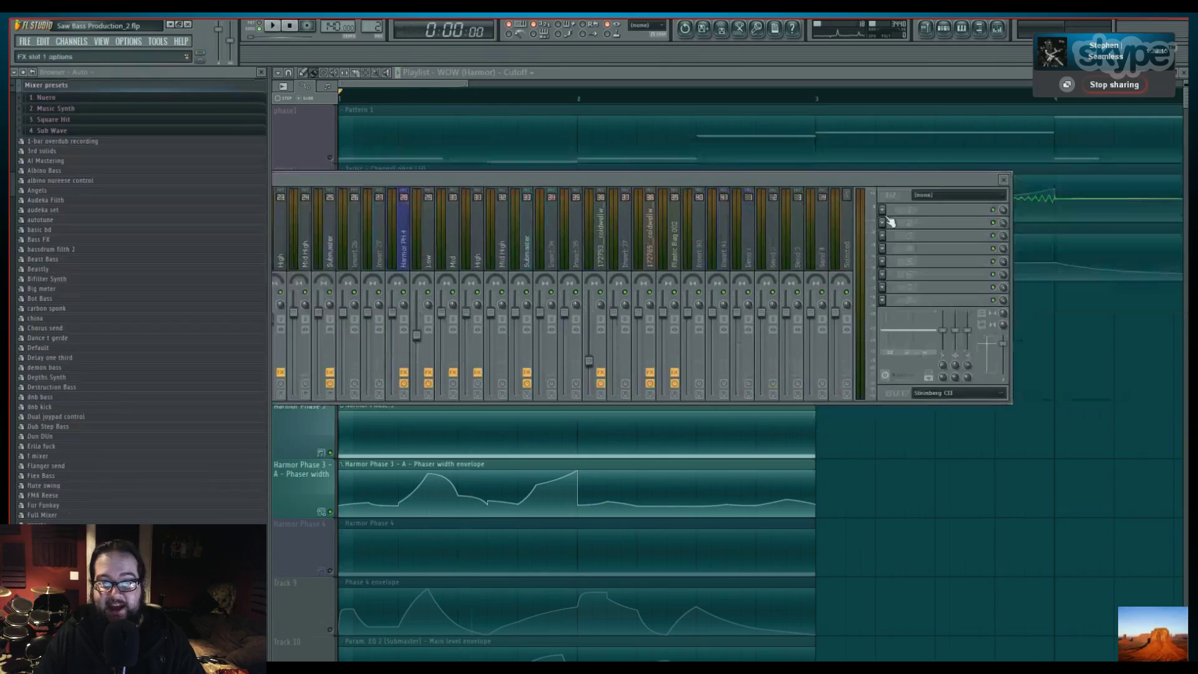
{"action": "left_click", "coordinate": [882, 210]}
{"action": "mouse_move", "coordinate": [941, 273]}
{"action": "left_click", "coordinate": [1023, 423]}
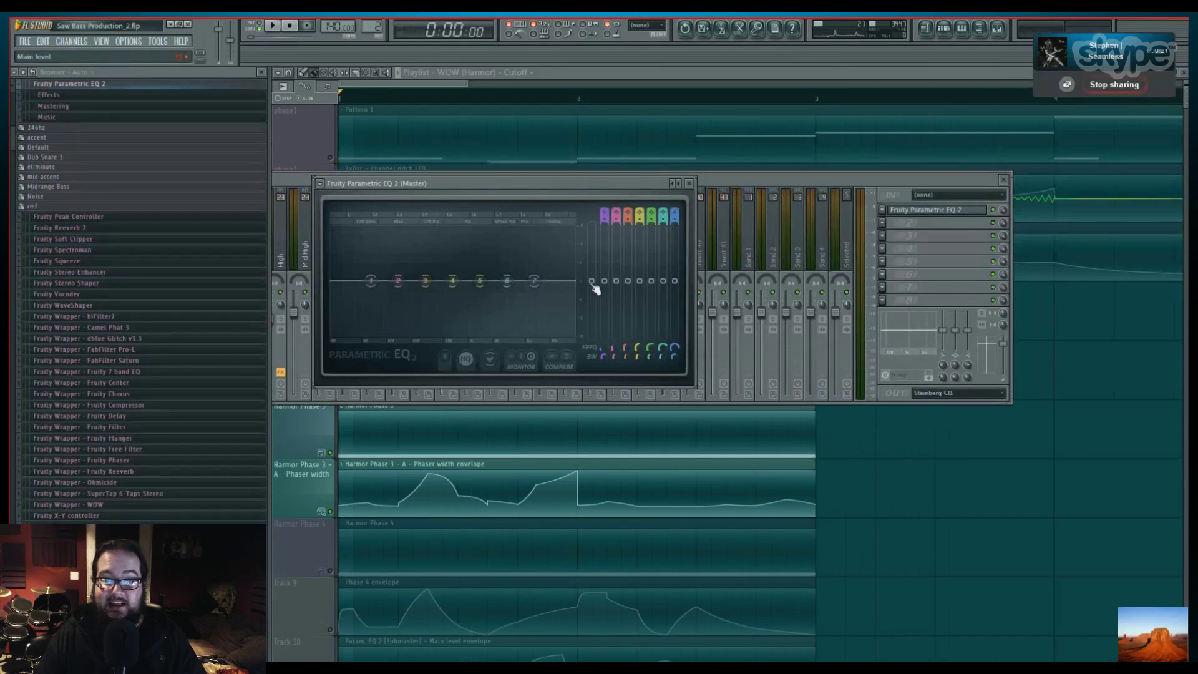
{"action": "left_click", "coordinate": [423, 112]}
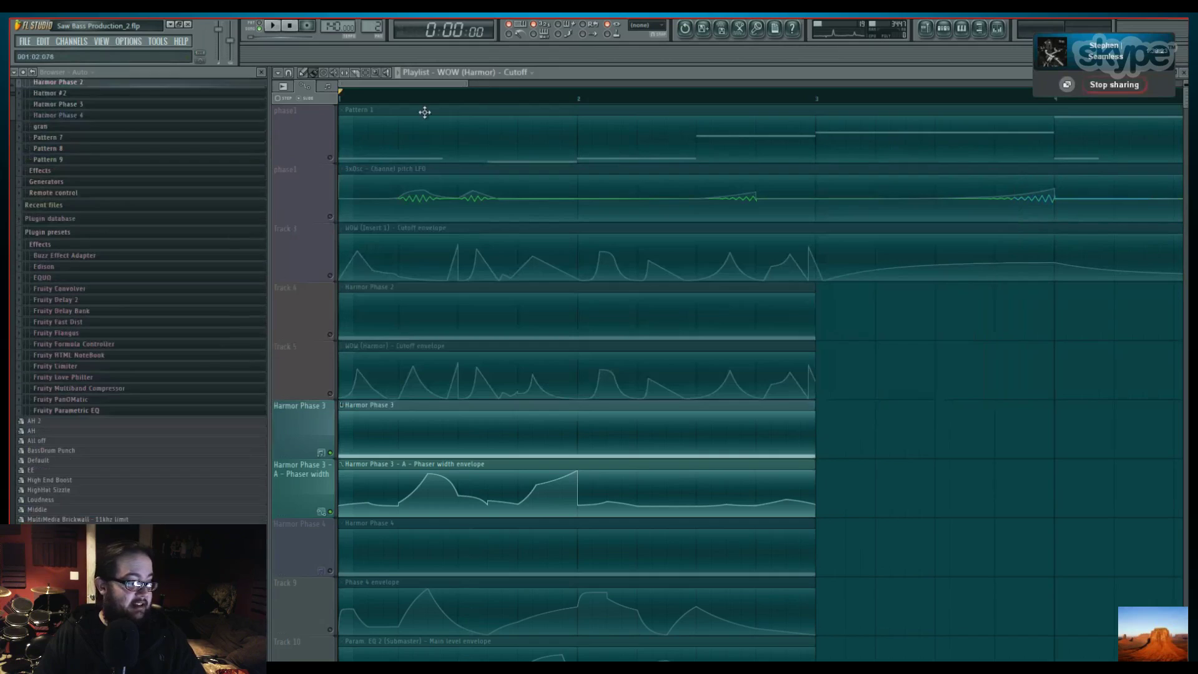
{"action": "key", "text": "space"}
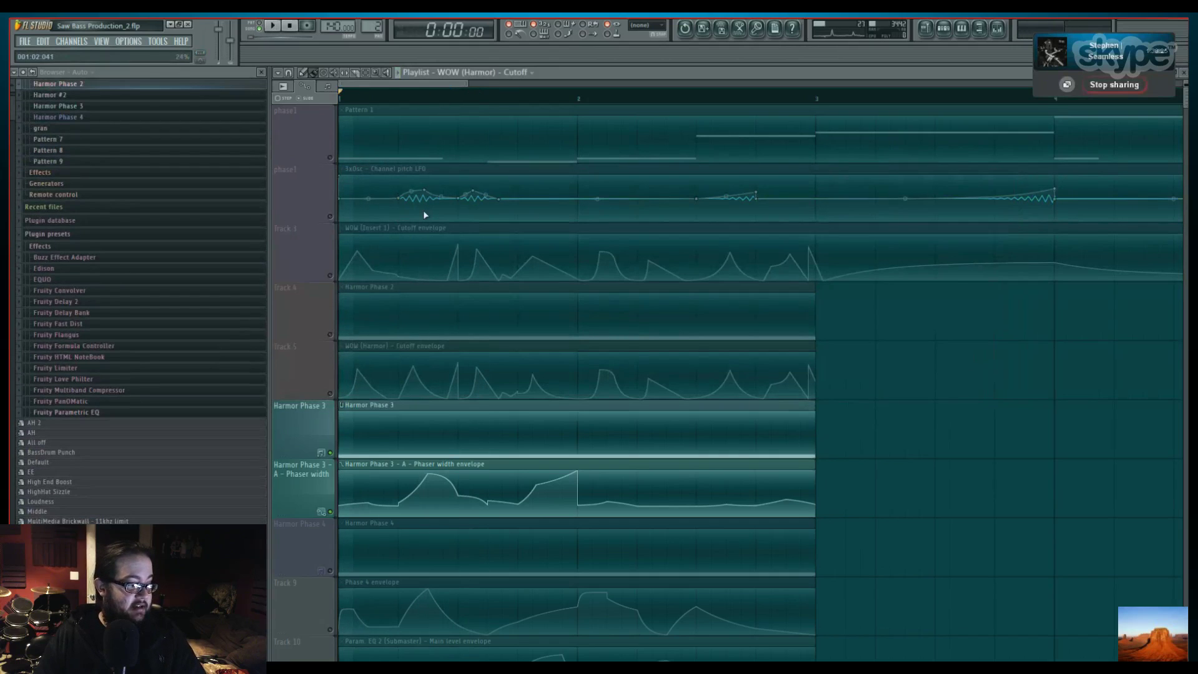
{"action": "key", "text": "space"}
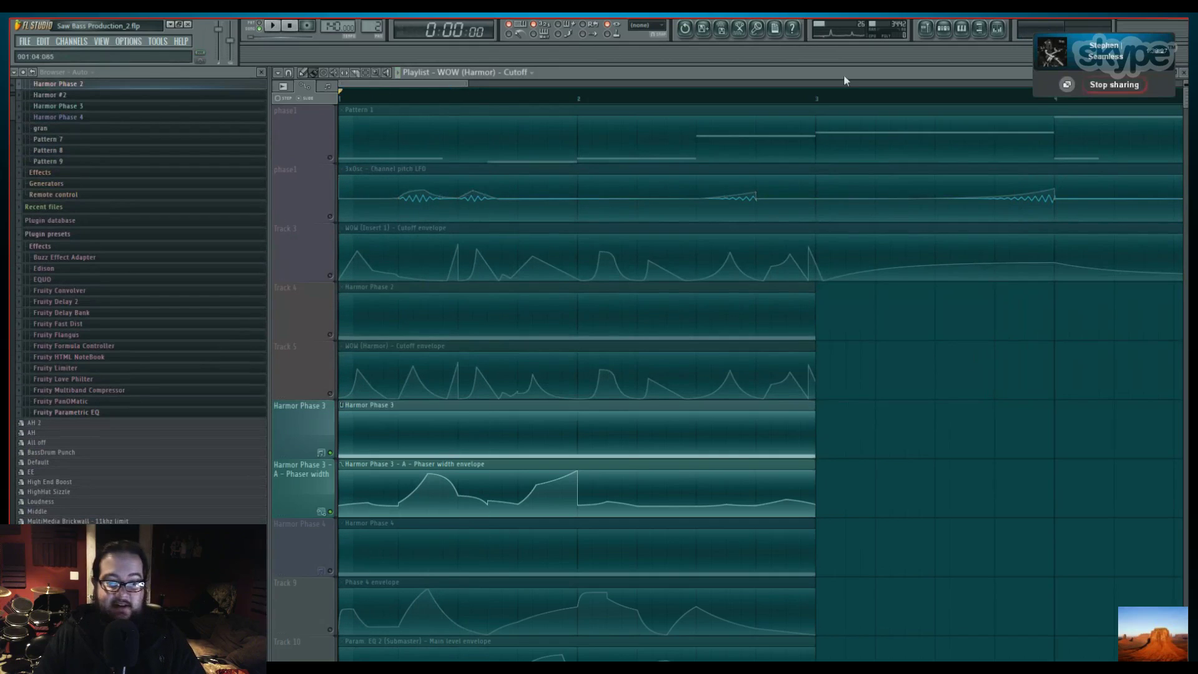
Reopen the mixer and bring its last insert tracks and the master effect slots into view
{"action": "left_click", "coordinate": [998, 28]}
{"action": "left_click_drag", "start_coordinate": [489, 182], "coordinate": [528, 180]}
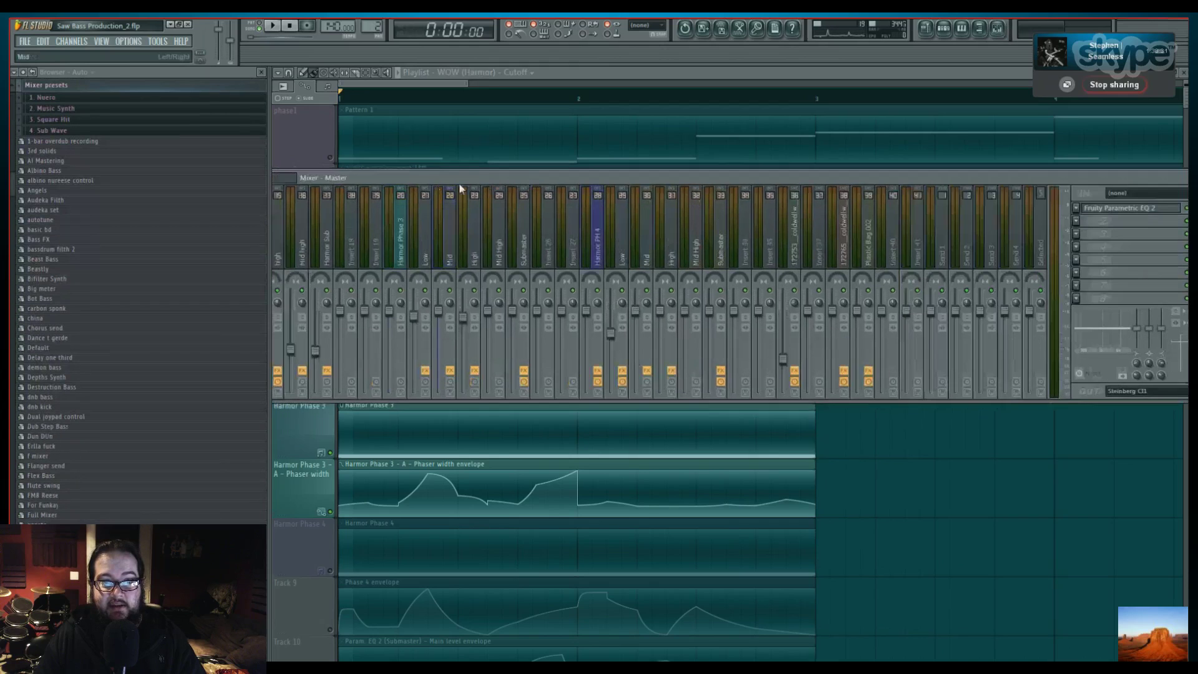
{"action": "left_click_drag", "start_coordinate": [434, 181], "coordinate": [581, 189]}
{"action": "left_click_drag", "start_coordinate": [693, 189], "coordinate": [258, 204]}
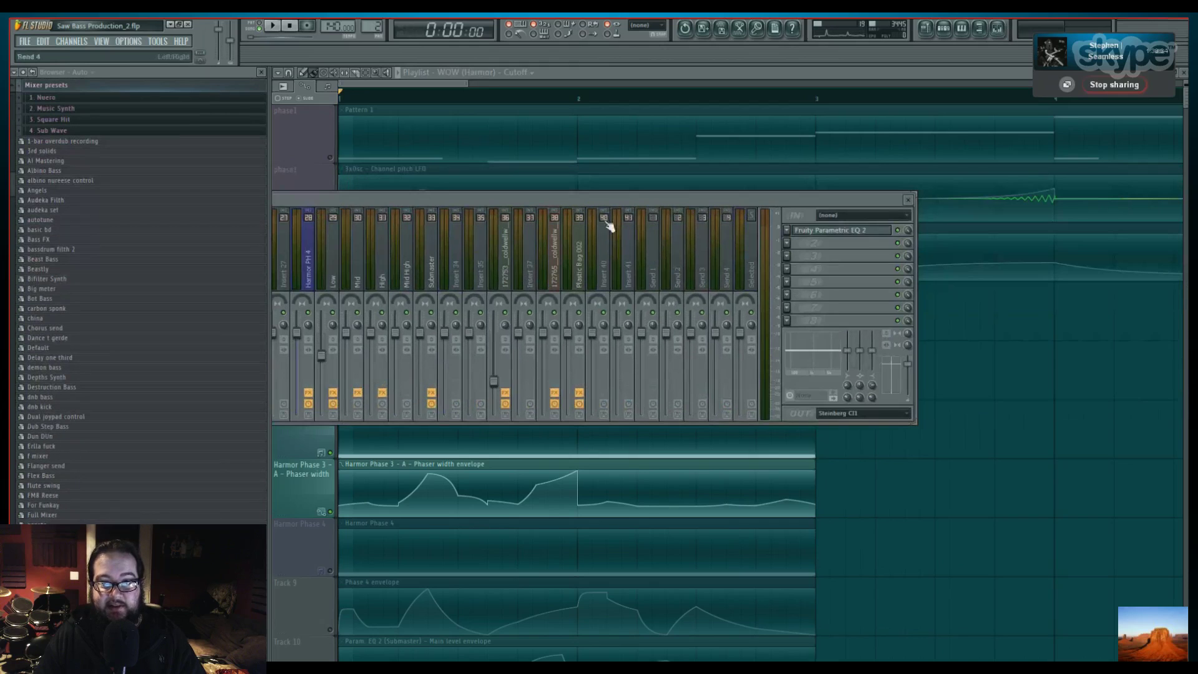
Export the project as the wave file Saw Bass Production_2.wav to the Desktop and start the render
{"action": "left_click", "coordinate": [24, 41]}
{"action": "mouse_move", "coordinate": [51, 145]}
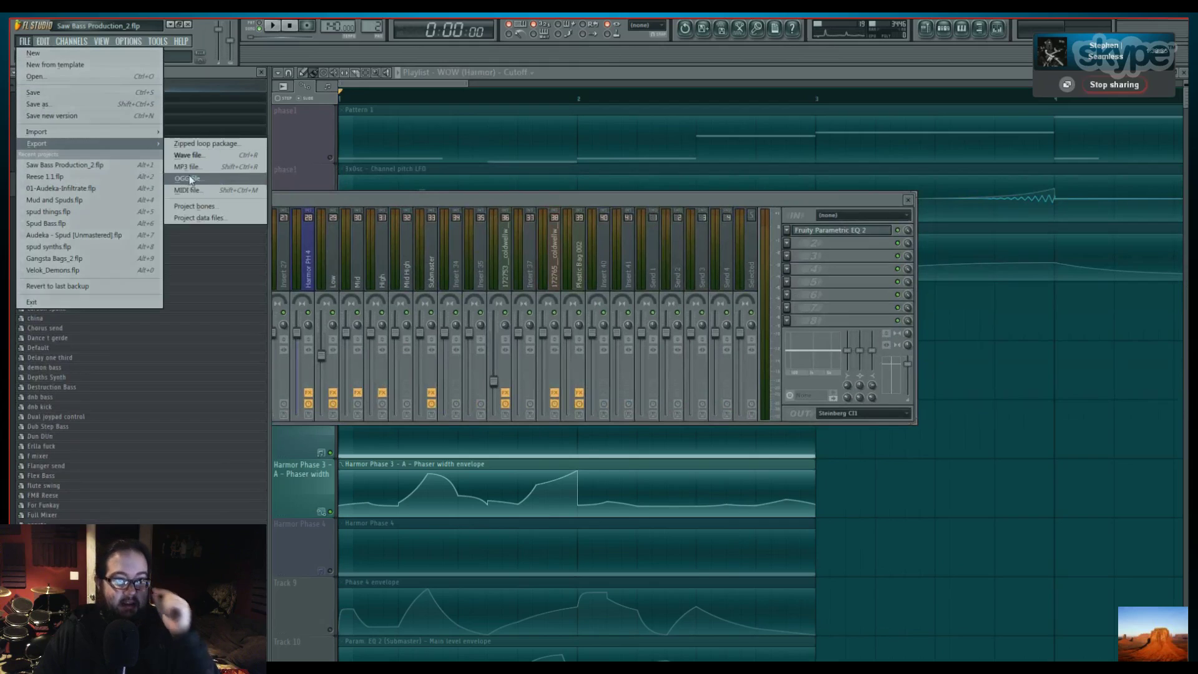
{"action": "left_click", "coordinate": [190, 156]}
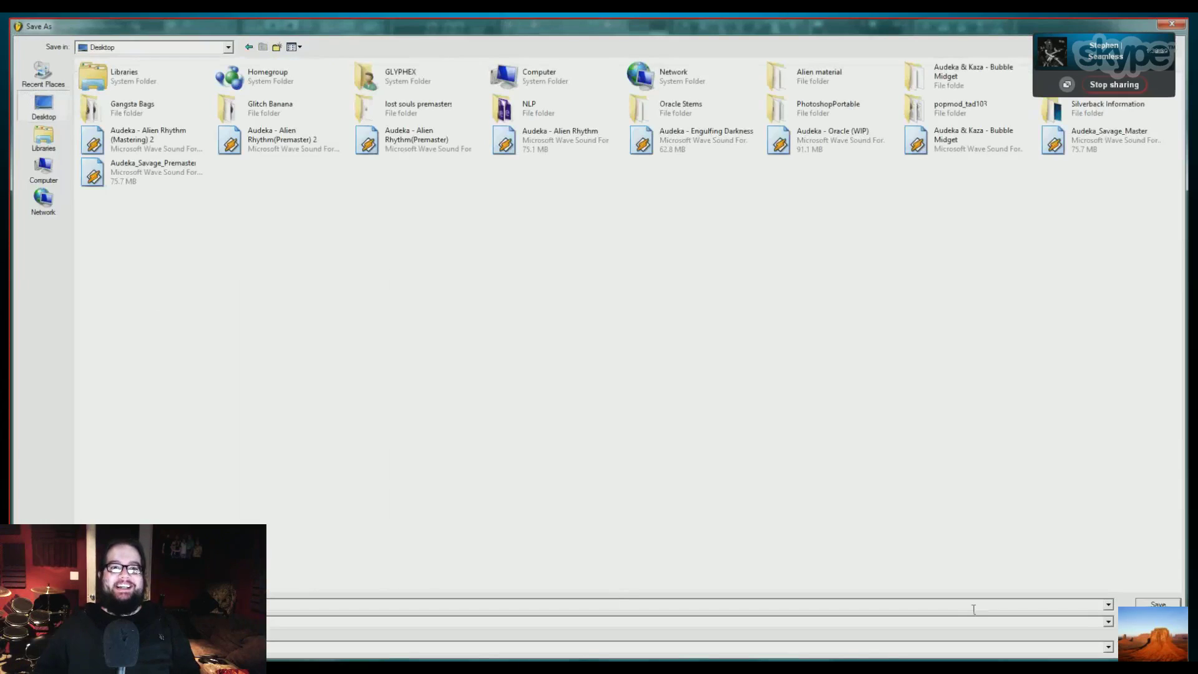
{"action": "left_click", "coordinate": [1140, 603]}
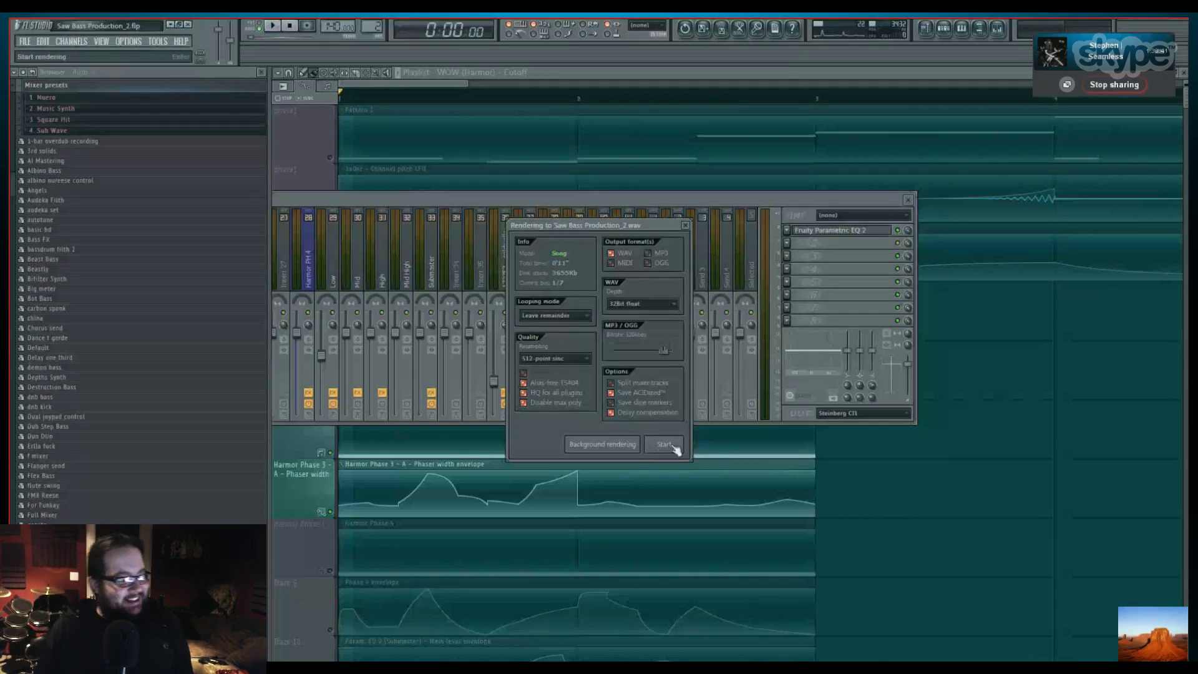
{"action": "left_click", "coordinate": [674, 448]}
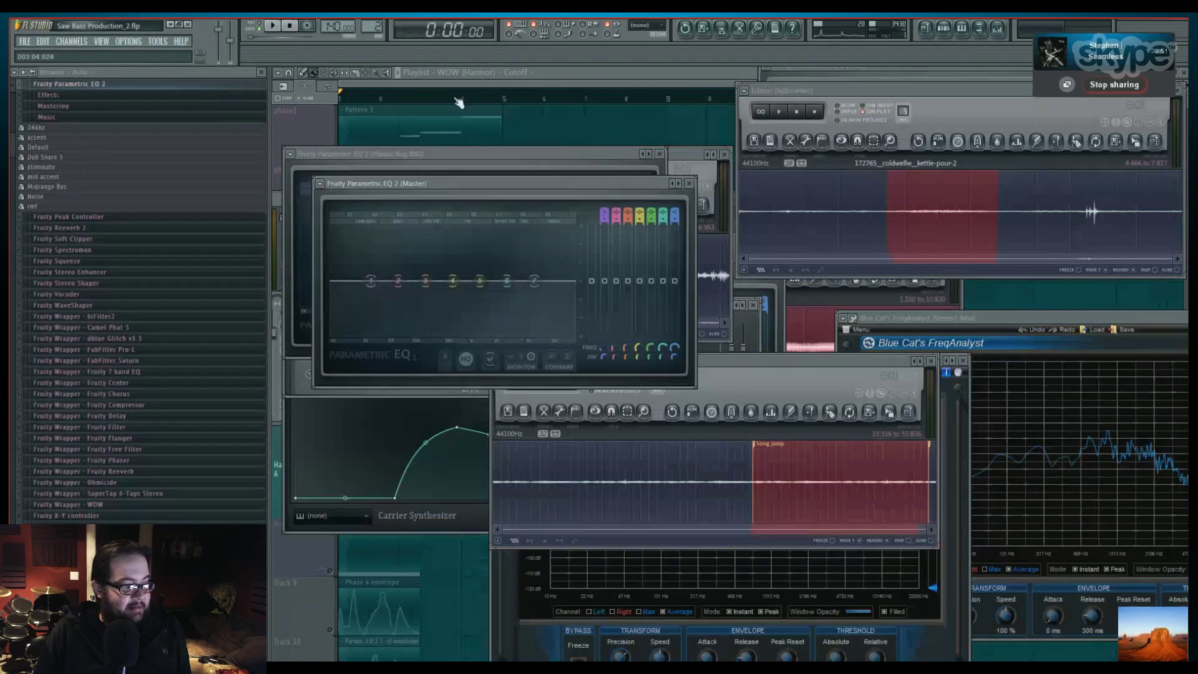
Leave the full-screen view of Audeka's shared desktop and move the Skype window off the playlist
{"action": "scroll", "coordinate": [524, 250], "scroll_direction": "down", "scroll_amount": 3}
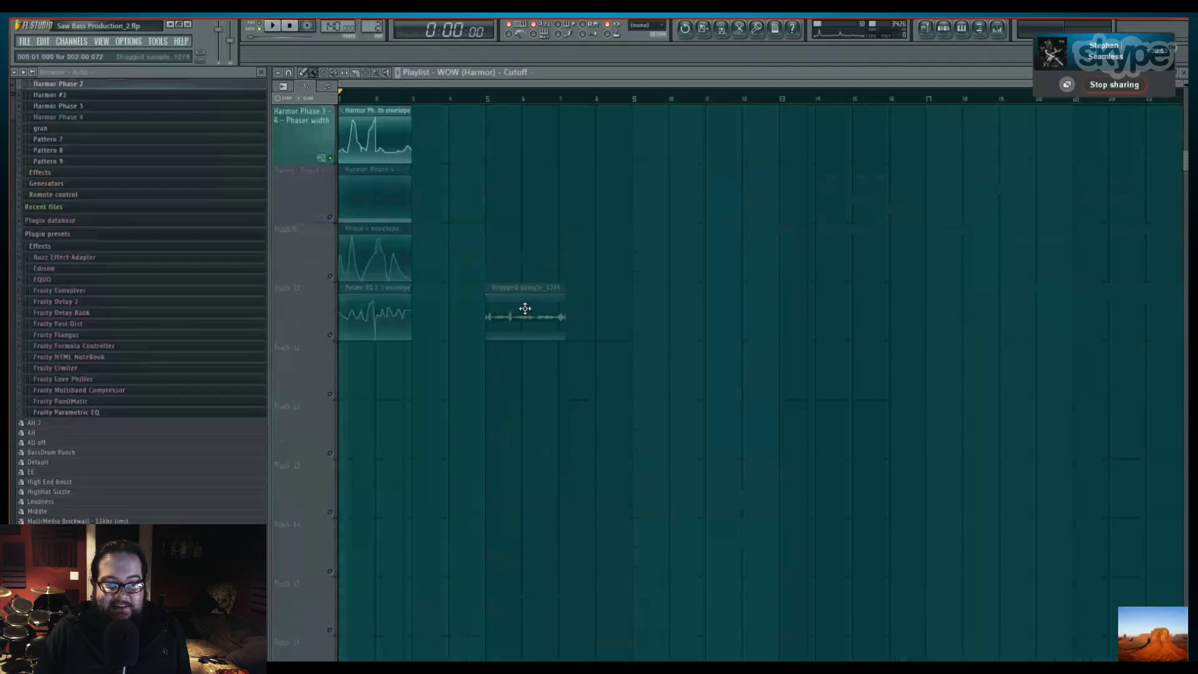
{"action": "left_click", "coordinate": [171, 24]}
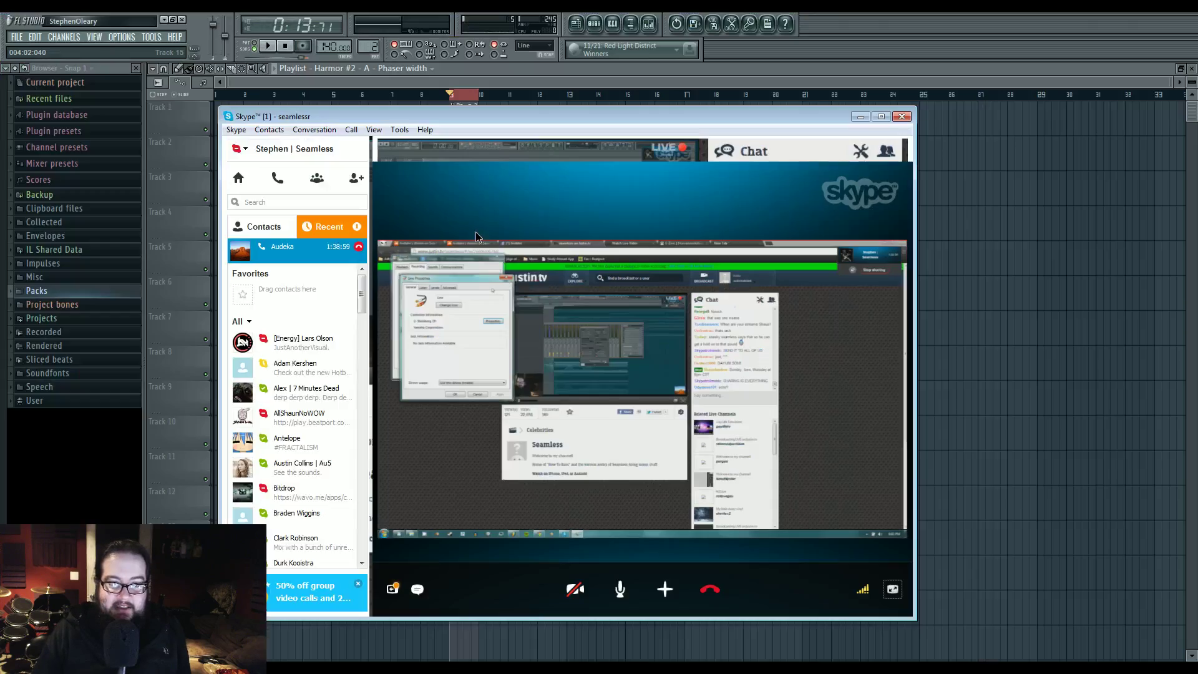
{"action": "double_click", "coordinate": [476, 231]}
{"action": "double_click", "coordinate": [540, 157]}
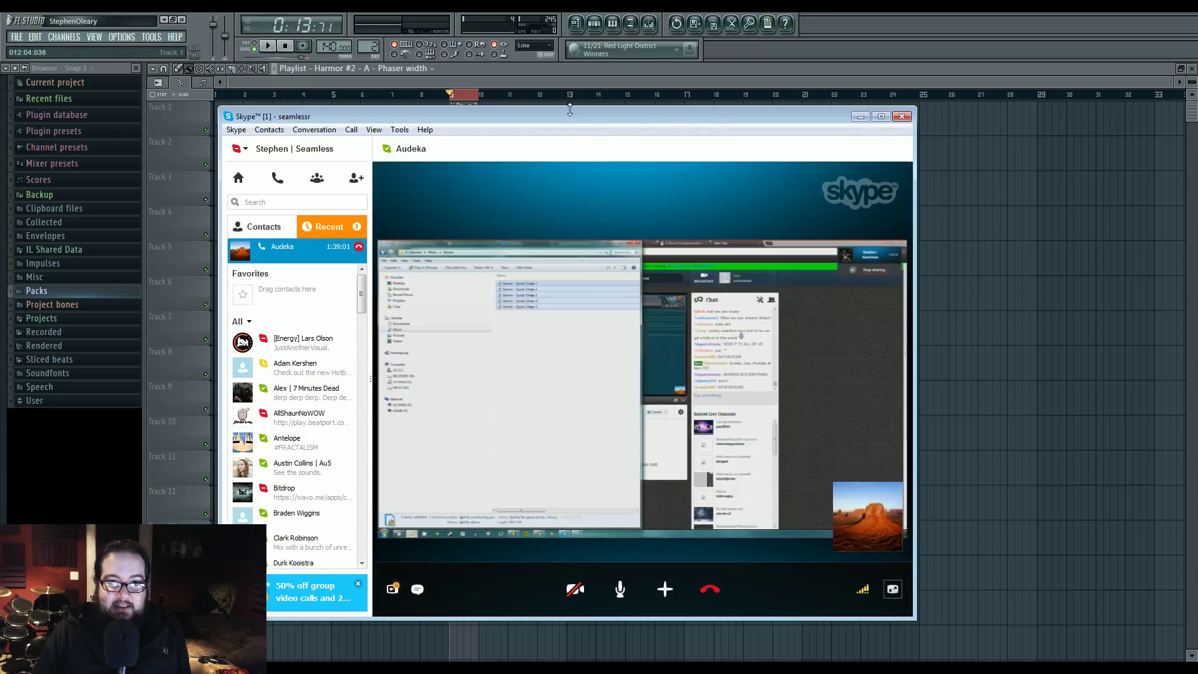
{"action": "left_click_drag", "start_coordinate": [579, 118], "coordinate": [0, 119]}
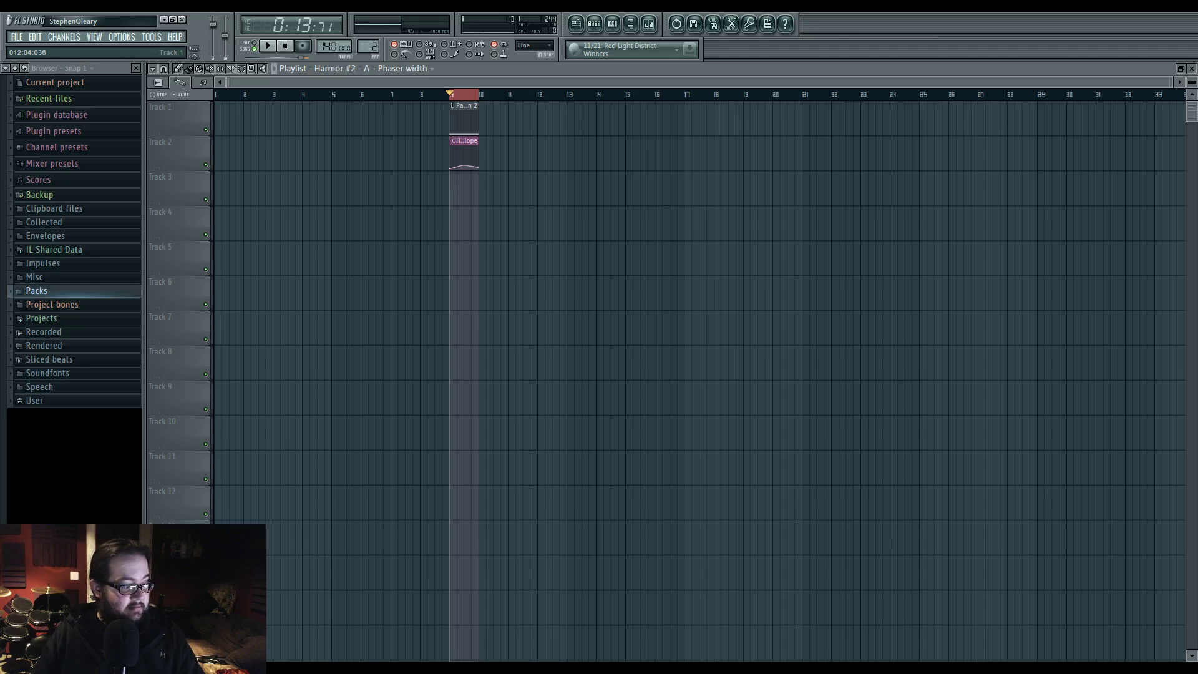
Bring the received Saw Bass Production_2 audio file into the playlist on Track 6 from bar 1
{"action": "key", "text": "alt+Tab"}
{"action": "left_click", "coordinate": [721, 529]}
{"action": "left_click_drag", "start_coordinate": [720, 530], "coordinate": [269, 300]}
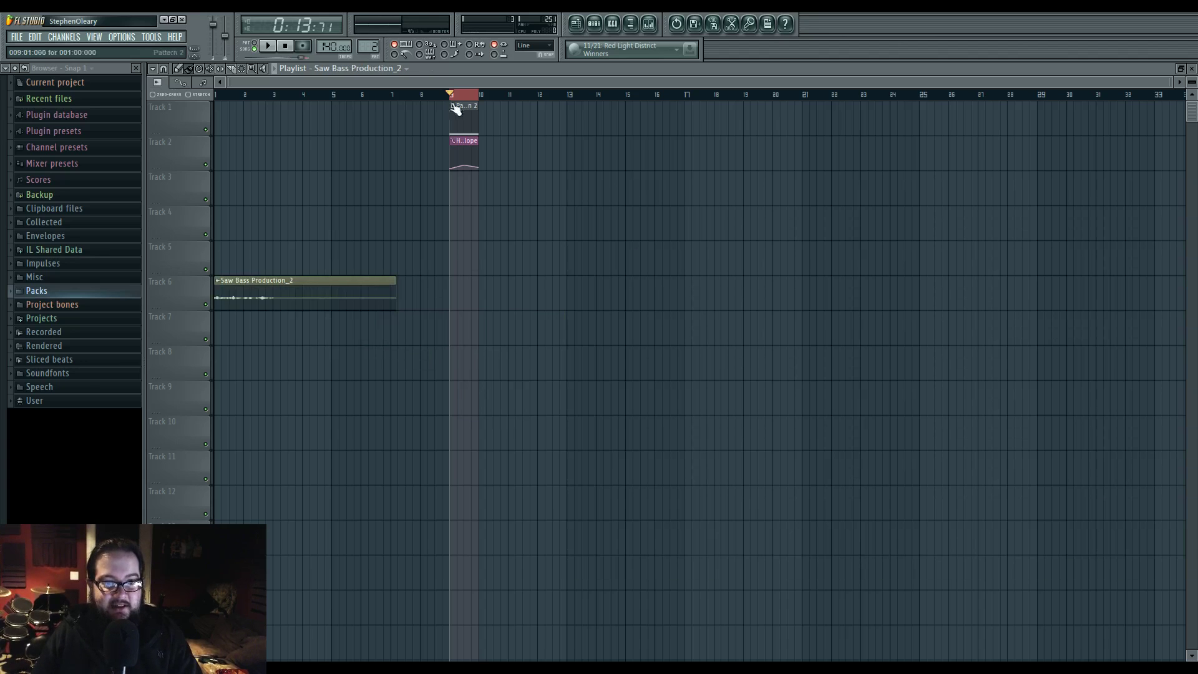
Play the Saw Bass Production_2 clip from the start of bar 1 and examine it up close
{"action": "left_click", "coordinate": [264, 103]}
{"action": "right_click", "coordinate": [257, 110]}
{"action": "left_click", "coordinate": [216, 95]}
{"action": "key", "text": "space"}
{"action": "scroll", "coordinate": [170, 309], "scroll_direction": "up", "scroll_amount": 4}
{"action": "scroll", "coordinate": [170, 309], "scroll_direction": "up", "scroll_amount": 3}
{"action": "key", "text": "space"}
{"action": "scroll", "coordinate": [358, 241], "scroll_direction": "down", "scroll_amount": 3}
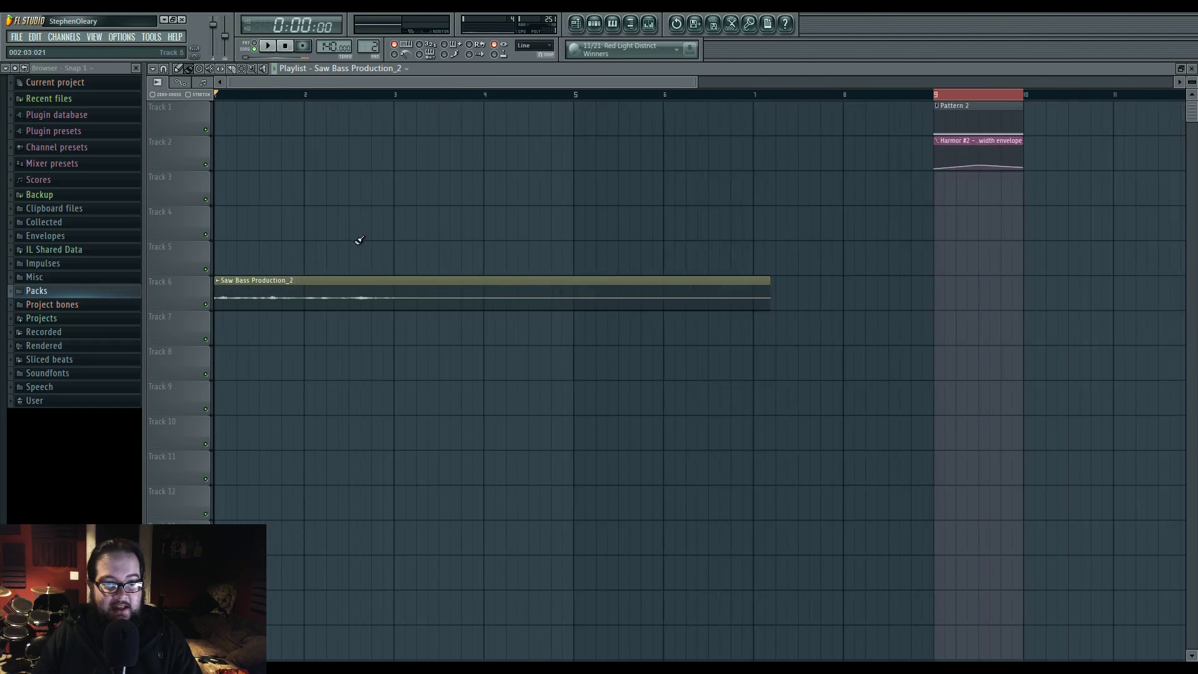
Normalize the Saw Bass Production_2 audio clip and play it from the start
{"action": "double_click", "coordinate": [324, 297]}
{"action": "left_click", "coordinate": [950, 485]}
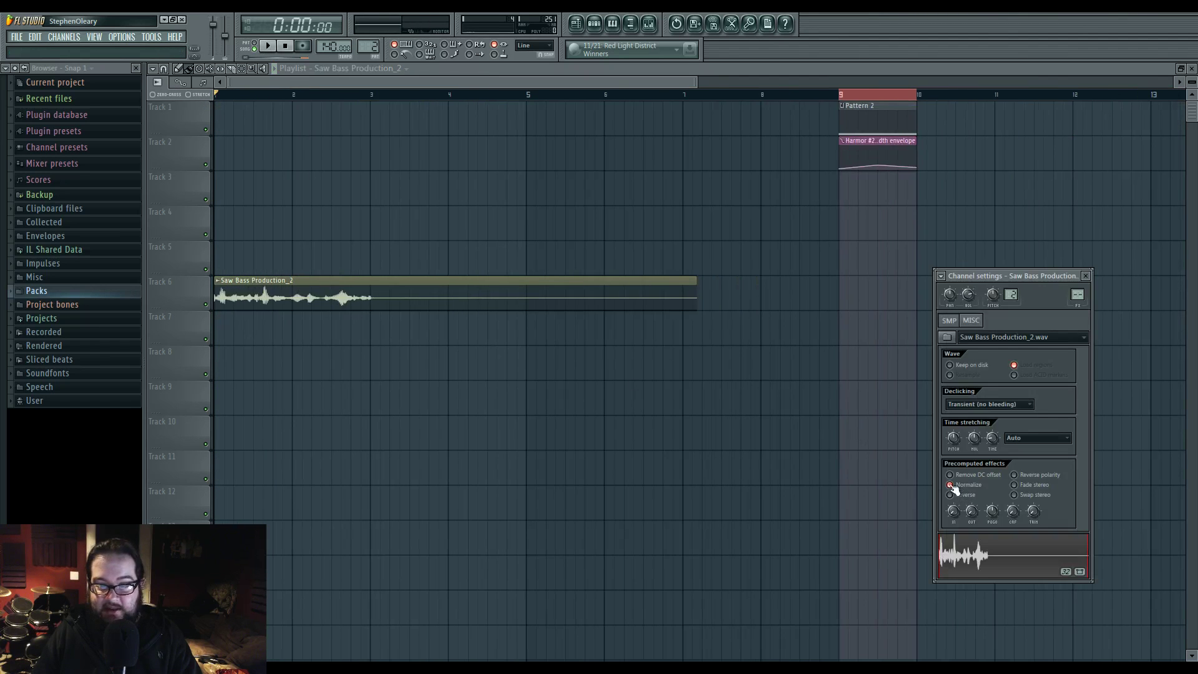
{"action": "key", "text": "space"}
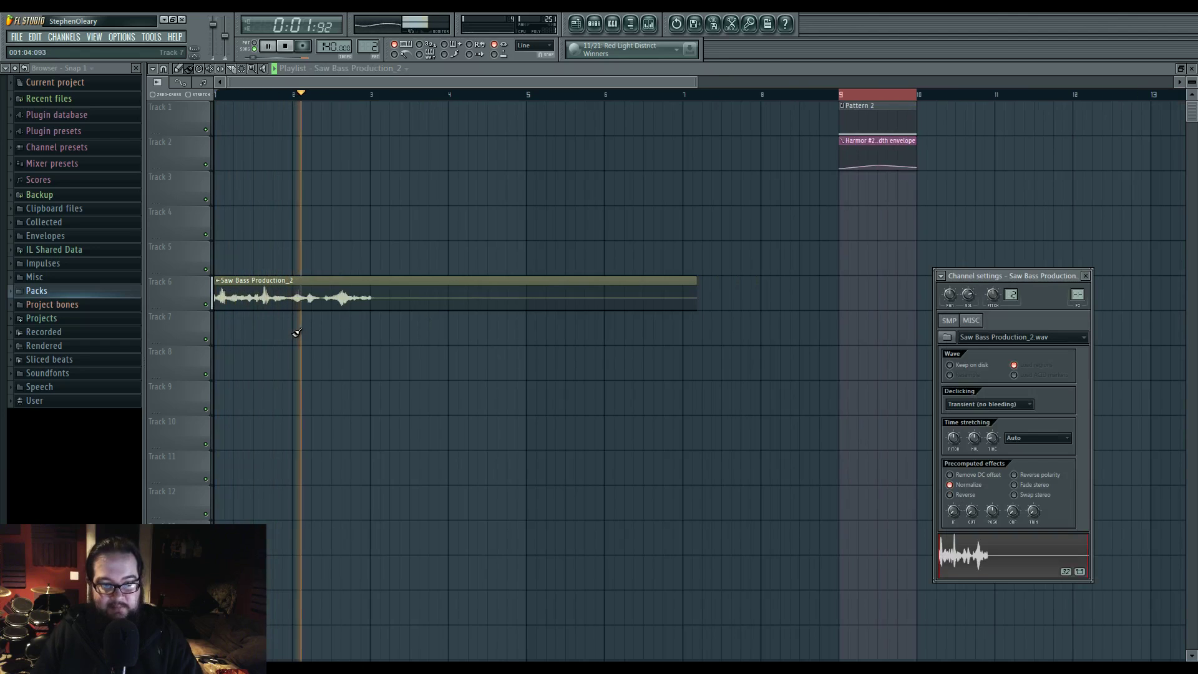
{"action": "key", "text": "space"}
{"action": "key", "text": "space"}
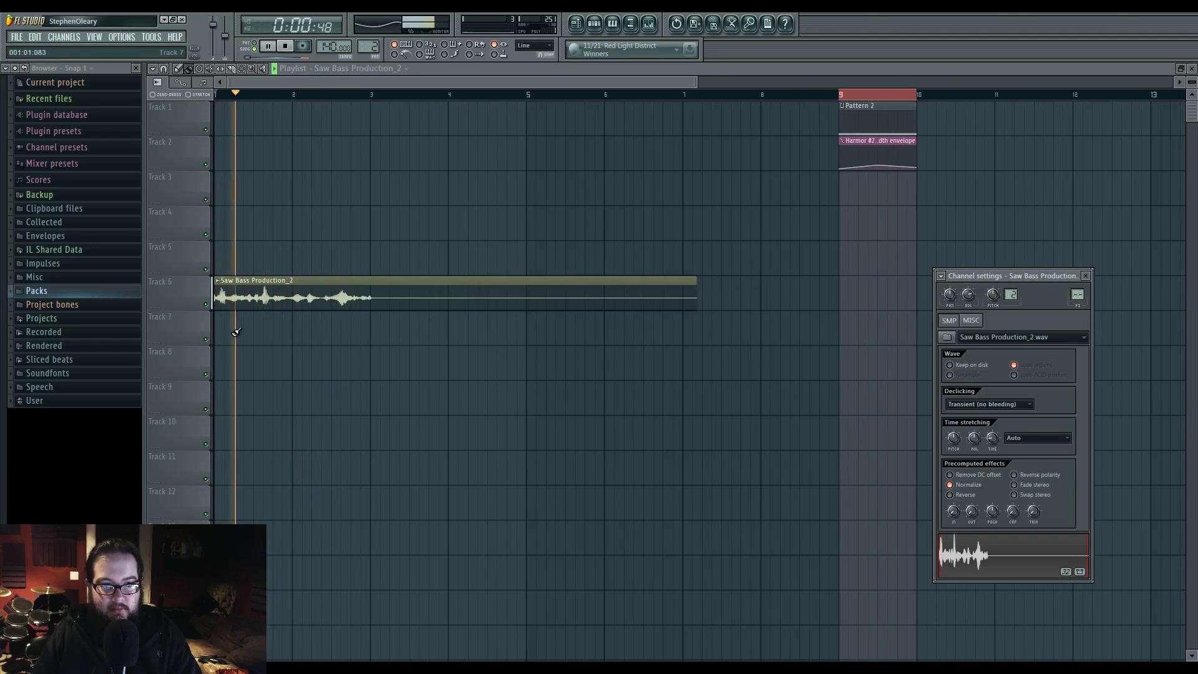
{"action": "scroll", "coordinate": [249, 332], "scroll_direction": "up", "scroll_amount": 4}
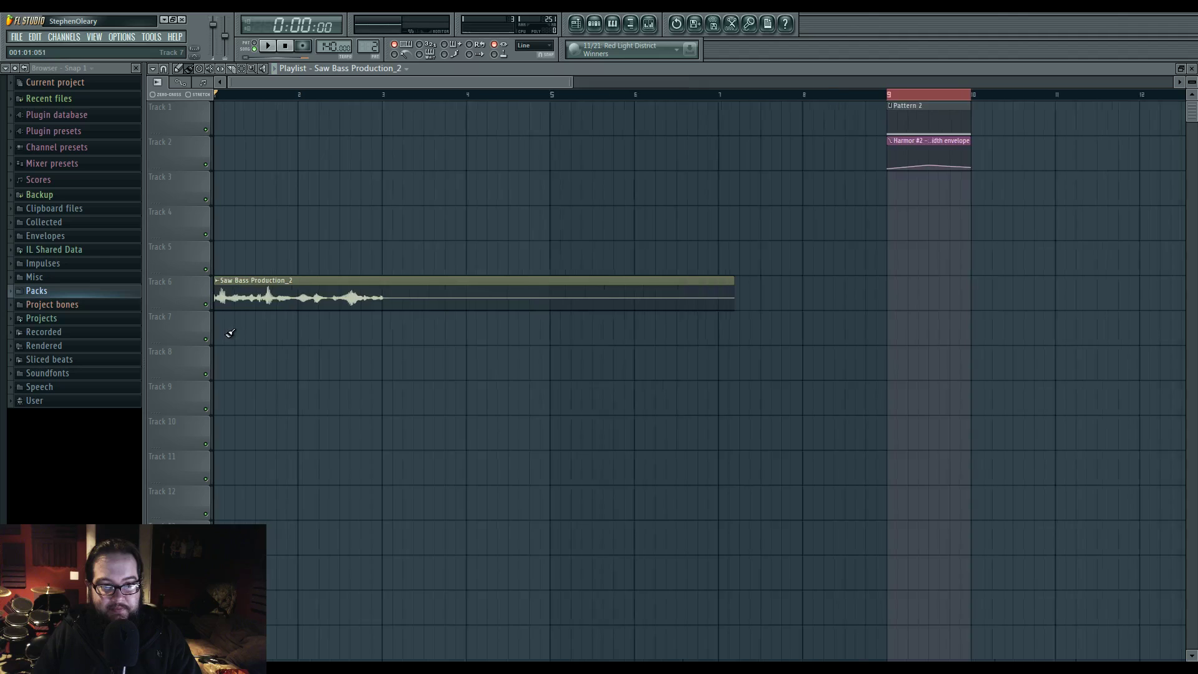
{"action": "key", "text": "space"}
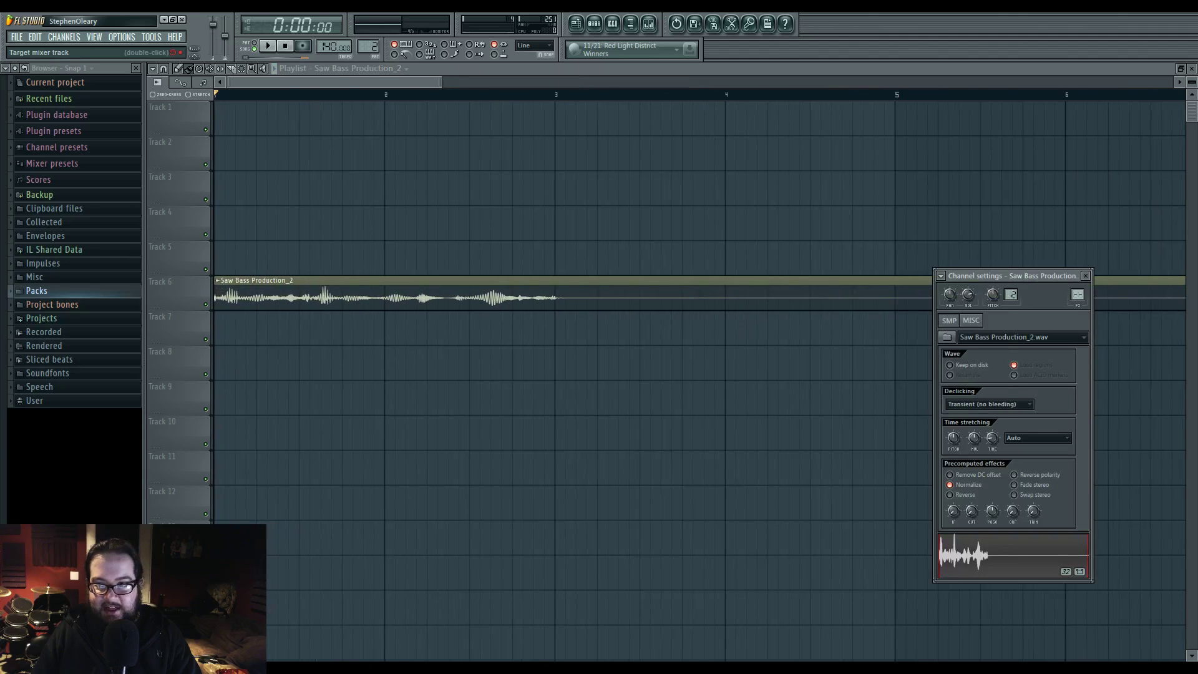
Route the Saw Bass Production_2 channel to mixer track Insert 2 and play the clip to check its signal
{"action": "key", "text": "F9"}
{"action": "left_click_drag", "start_coordinate": [1077, 294], "coordinate": [1077, 287]}
{"action": "key", "text": "space"}
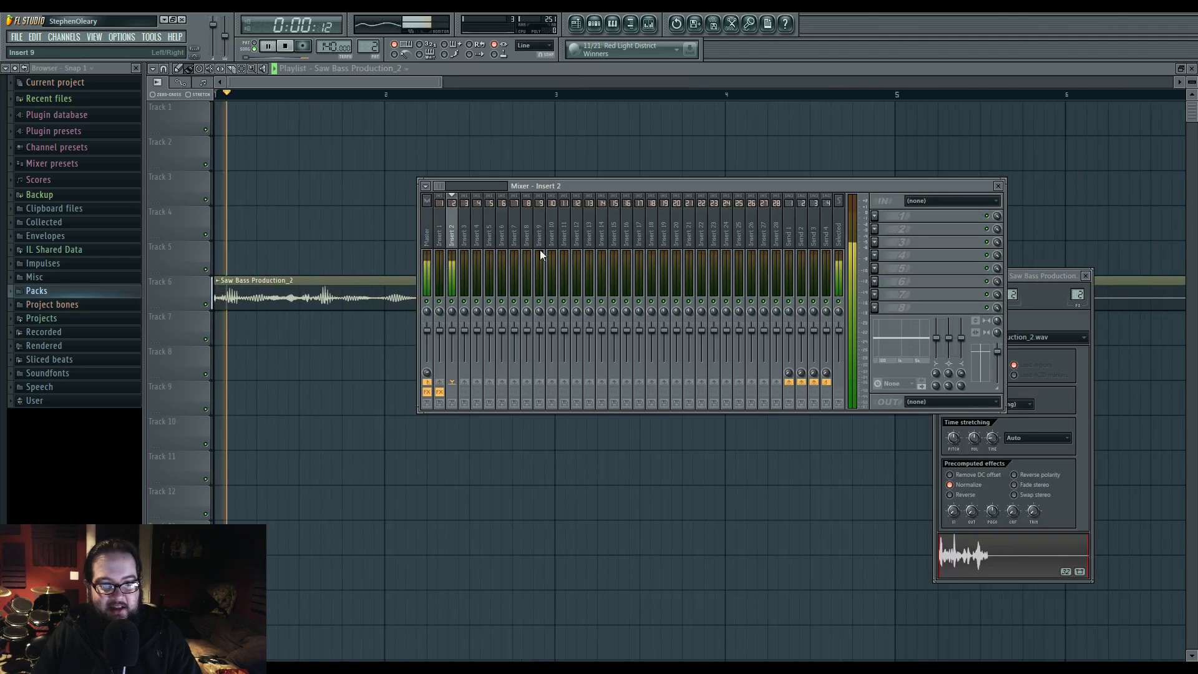
{"action": "left_click", "coordinate": [320, 186]}
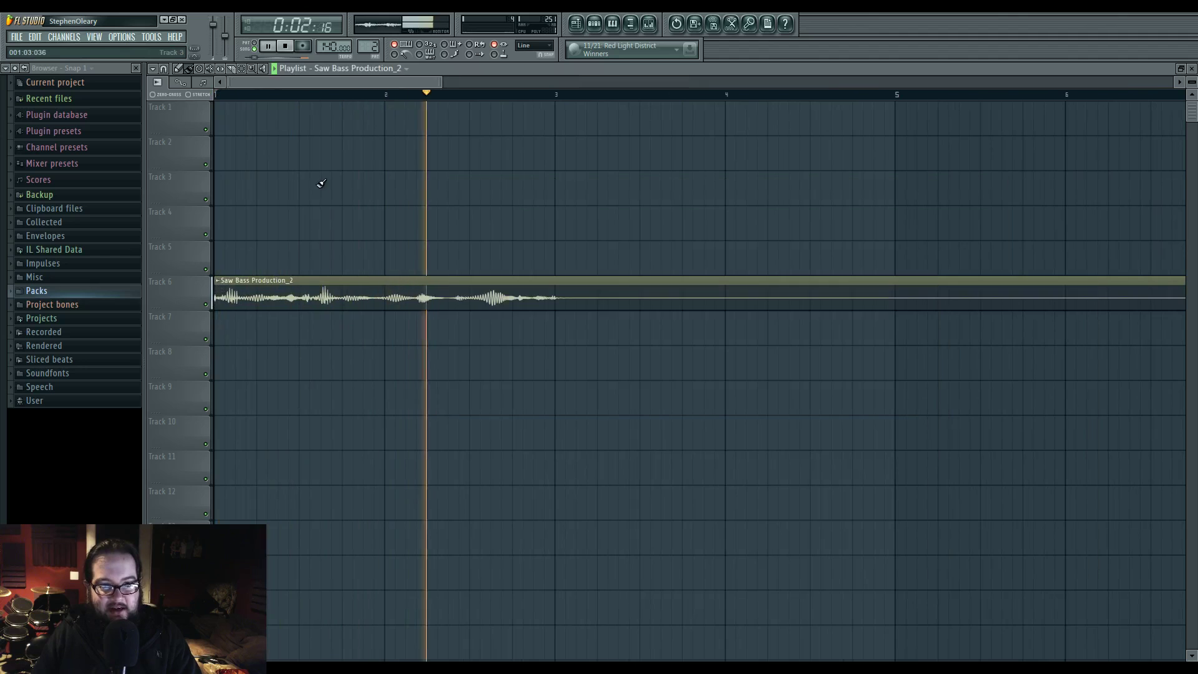
{"action": "key", "text": "space"}
{"action": "key", "text": "F9"}
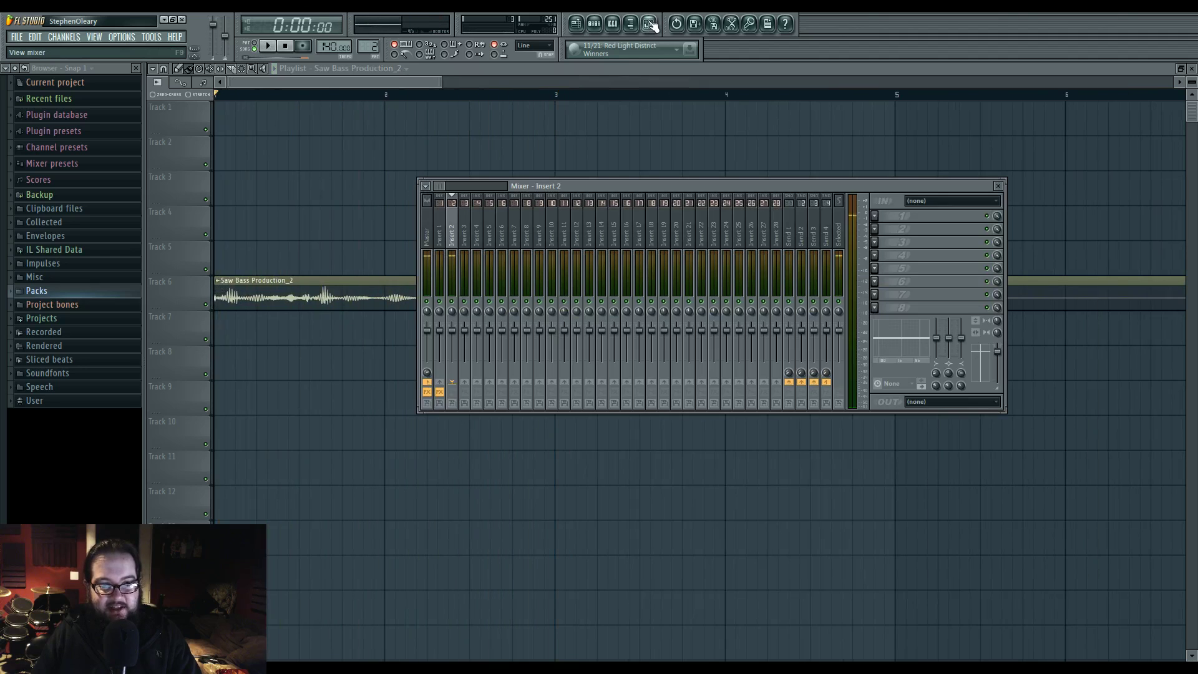
Load Maximus on Insert 2 and play the clip with the display set to bands
{"action": "left_click", "coordinate": [894, 235]}
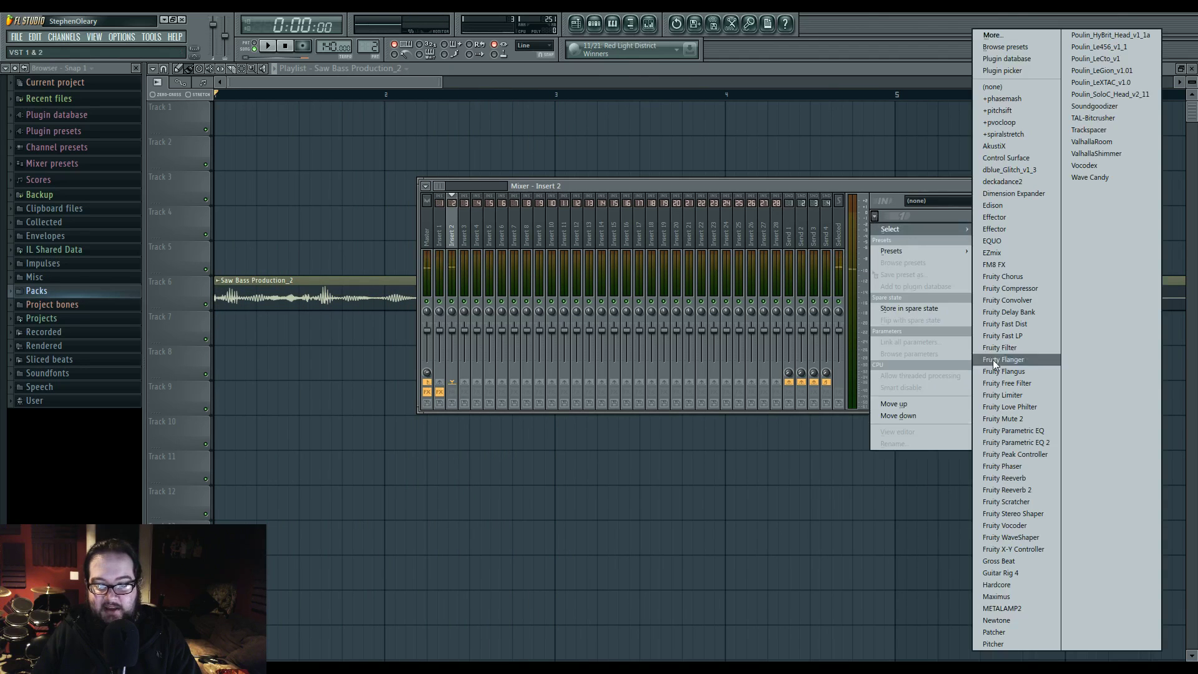
{"action": "left_click", "coordinate": [1014, 588]}
{"action": "left_click", "coordinate": [524, 152]}
{"action": "left_click", "coordinate": [562, 245]}
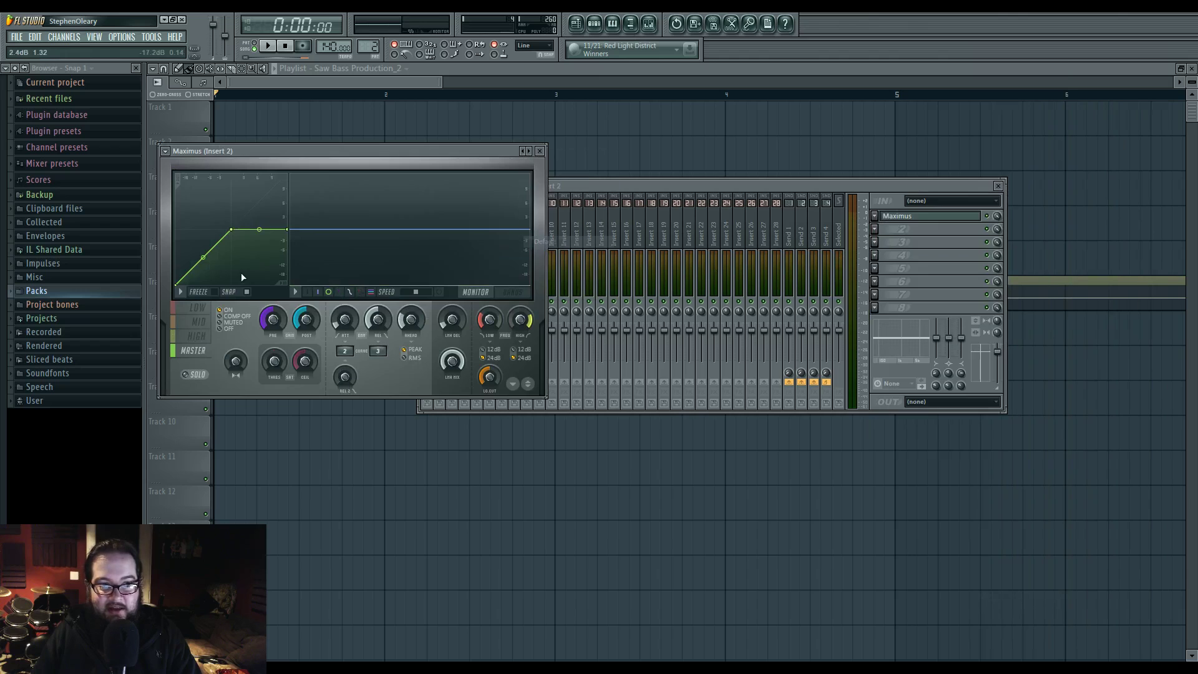
{"action": "left_click", "coordinate": [512, 291]}
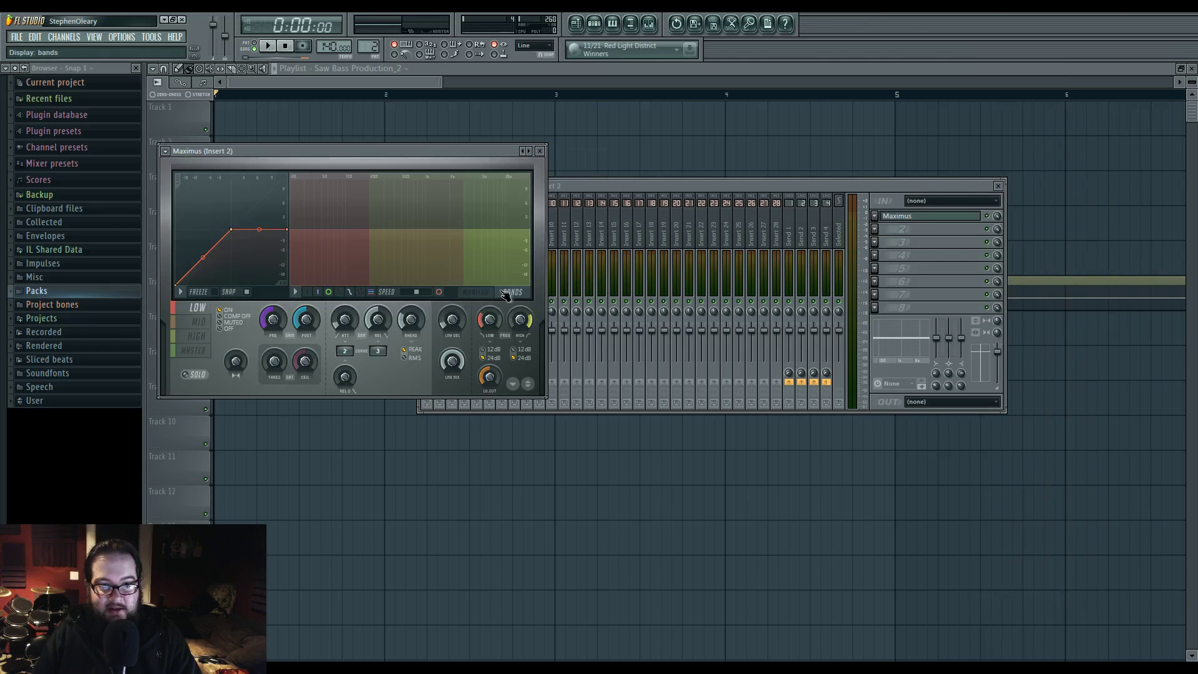
{"action": "key", "text": "space"}
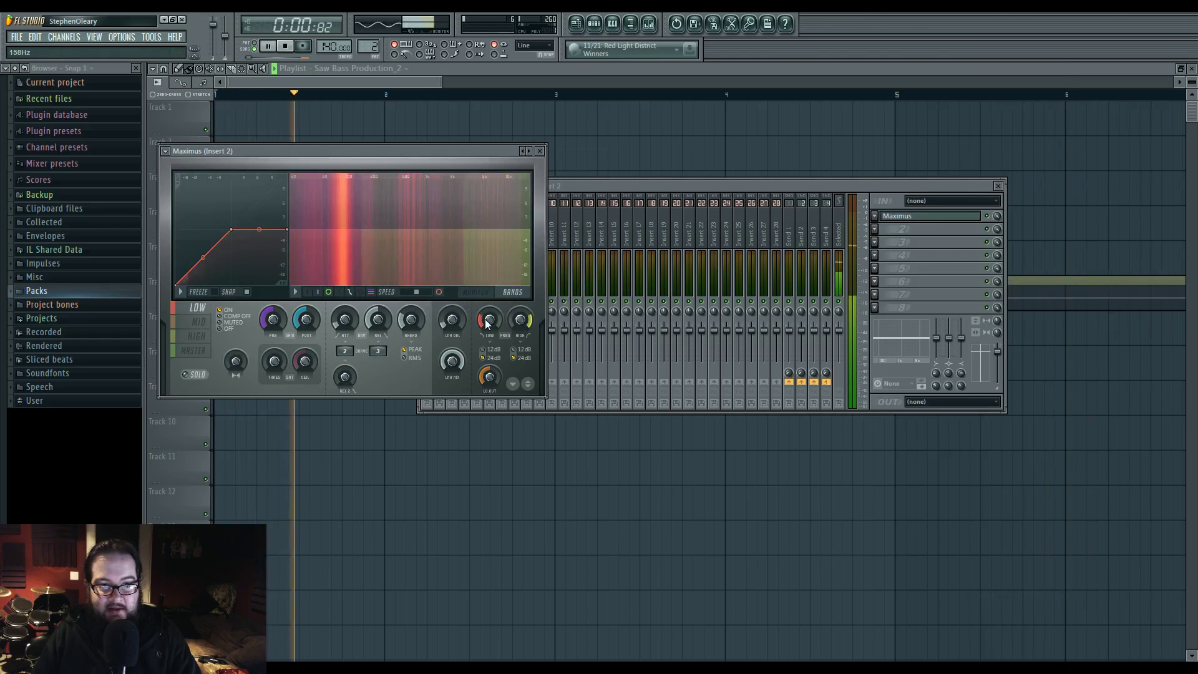
{"action": "left_click", "coordinate": [479, 292]}
{"action": "key", "text": "space"}
Move the knee of the Mid band's Maximus curve to a lower input level and go through the High and Low bands
{"action": "left_click", "coordinate": [205, 322]}
{"action": "left_click_drag", "start_coordinate": [233, 230], "coordinate": [204, 231]}
{"action": "left_click", "coordinate": [209, 337]}
{"action": "left_click", "coordinate": [199, 310]}
Move Maximus one slot down on Insert 2 and load Fruity Parametric EQ 2 in the slot above it
{"action": "left_click", "coordinate": [901, 217]}
{"action": "scroll", "coordinate": [900, 217], "scroll_direction": "down", "scroll_amount": 1}
{"action": "left_click", "coordinate": [875, 217]}
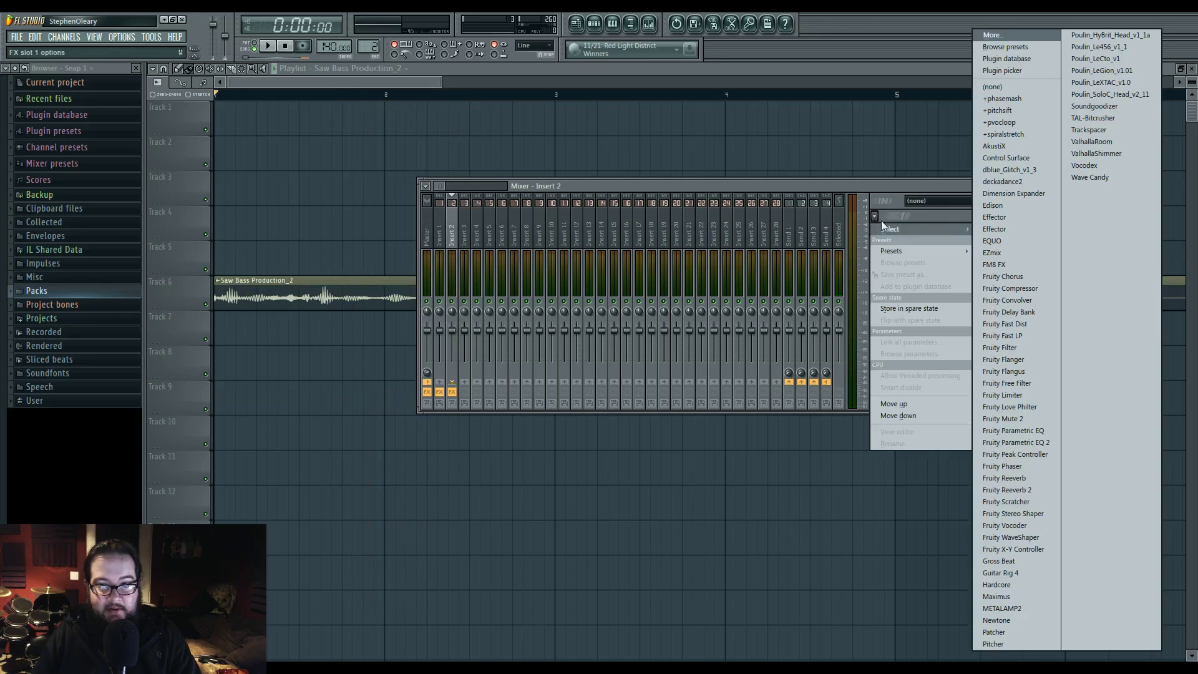
{"action": "left_click", "coordinate": [1021, 443]}
Adjust a band in Fruity Parametric EQ 2 while the clip plays and return to the playlist
{"action": "key", "text": "space"}
{"action": "left_click_drag", "start_coordinate": [433, 280], "coordinate": [323, 262]}
{"action": "key", "text": "space"}
{"action": "left_click", "coordinate": [613, 159]}
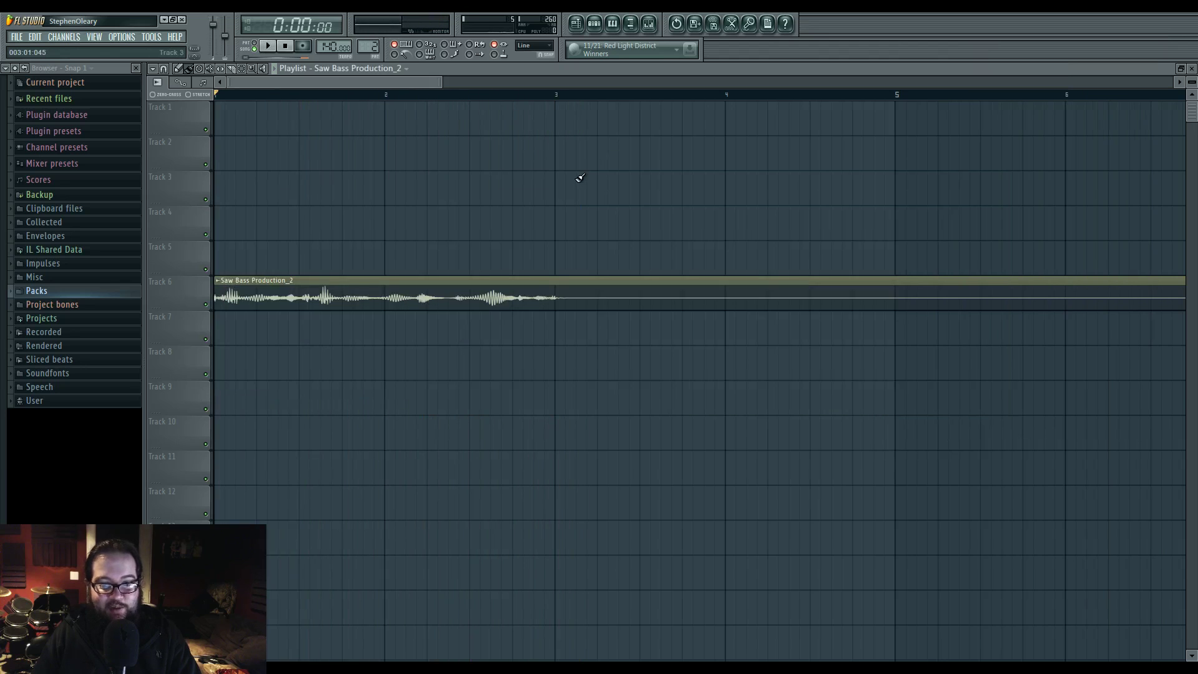
Shorten the silent tail of the Saw Bass Production_2 clip so it ends just before the middle of bar 3
{"action": "scroll", "coordinate": [578, 179], "scroll_direction": "down", "scroll_amount": 2}
{"action": "left_click_drag", "start_coordinate": [901, 290], "coordinate": [485, 290]}
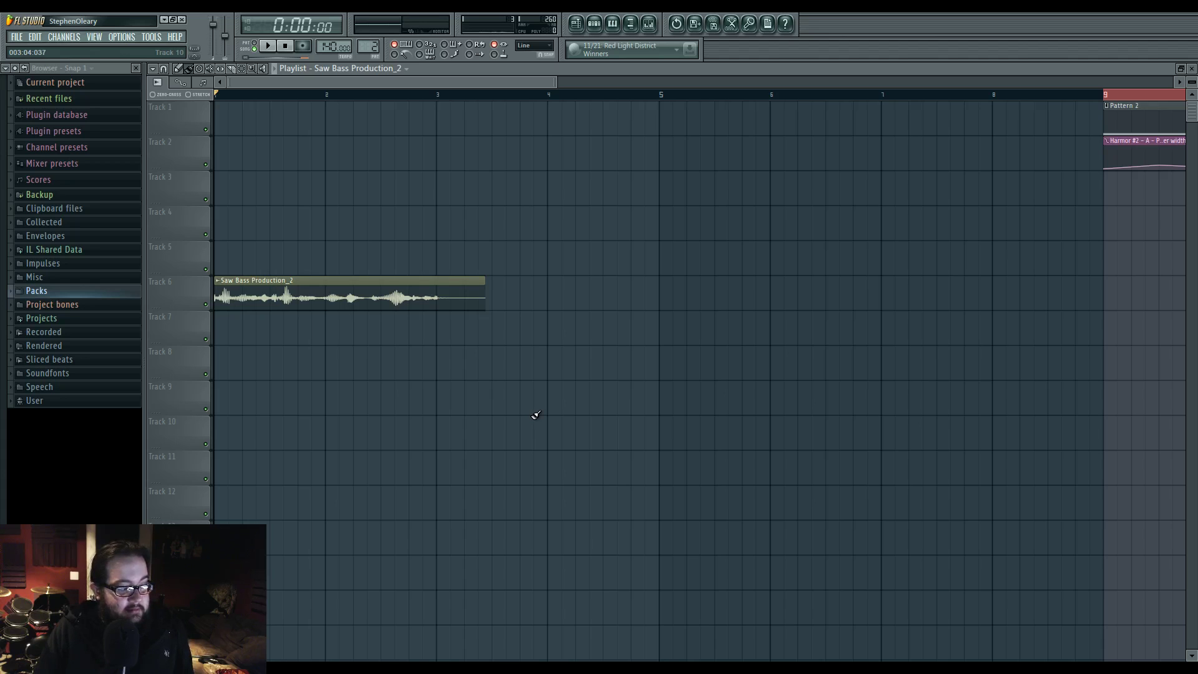
Review the effect chain on Insert 2, checking the Maximus slot
{"action": "left_click", "coordinate": [648, 24]}
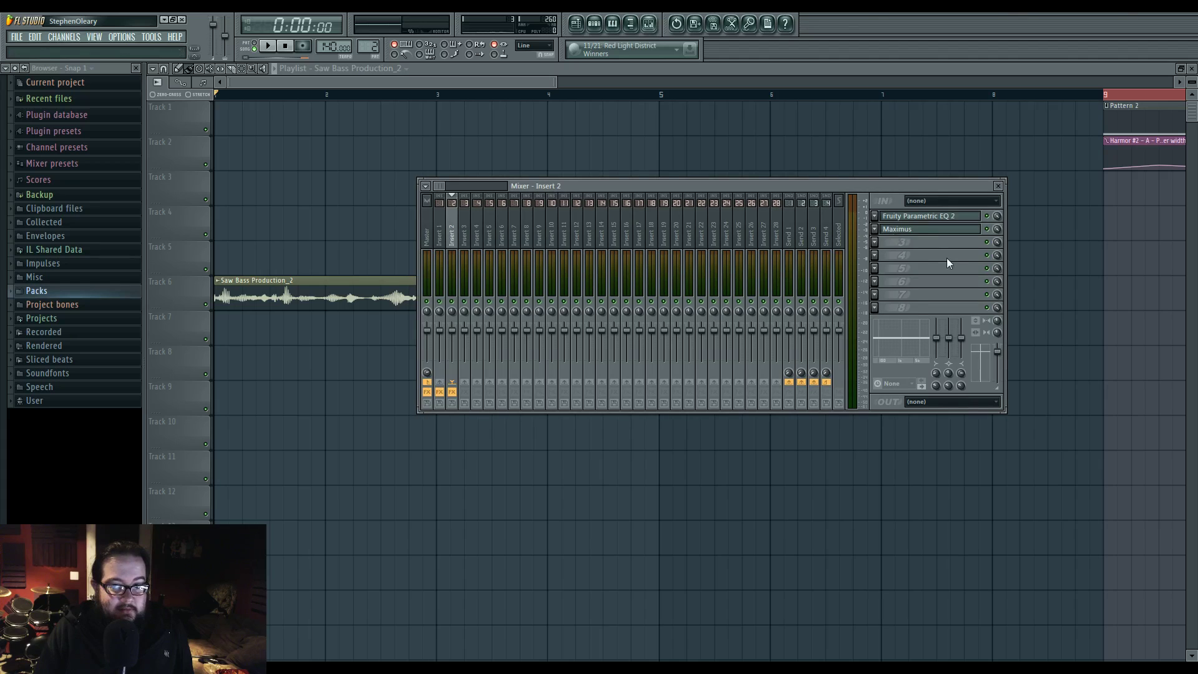
{"action": "left_click", "coordinate": [931, 234]}
{"action": "left_click", "coordinate": [930, 234]}
{"action": "left_click", "coordinate": [931, 234]}
{"action": "left_click", "coordinate": [931, 234]}
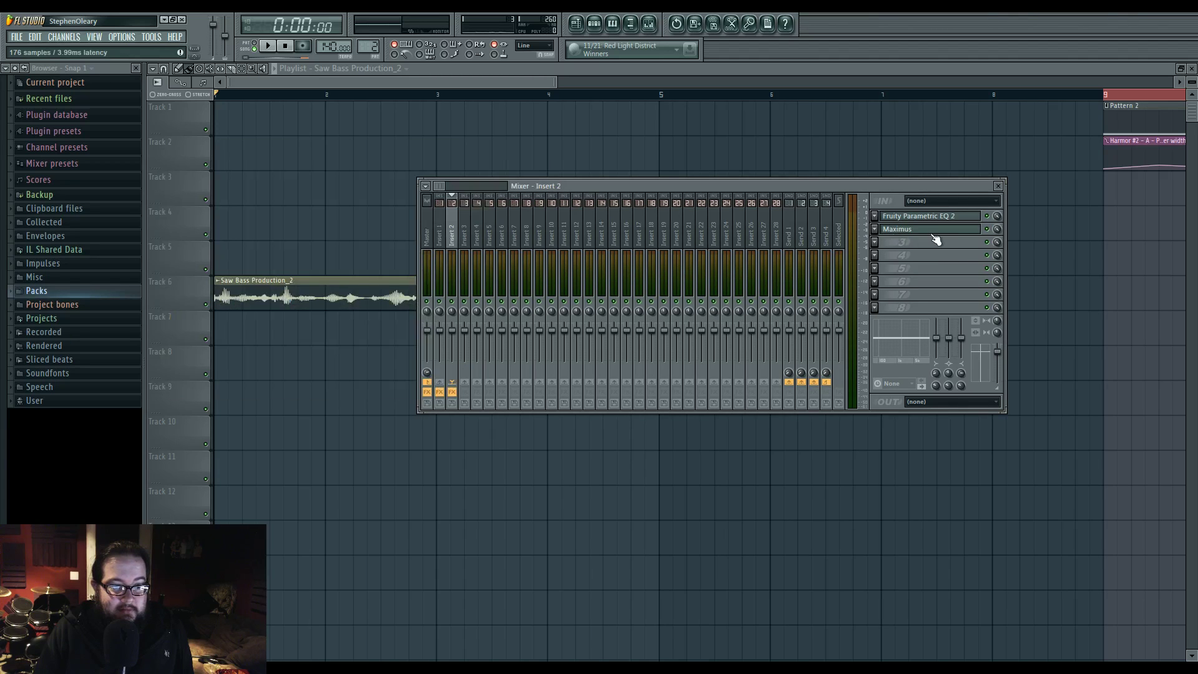
{"action": "right_click", "coordinate": [294, 396]}
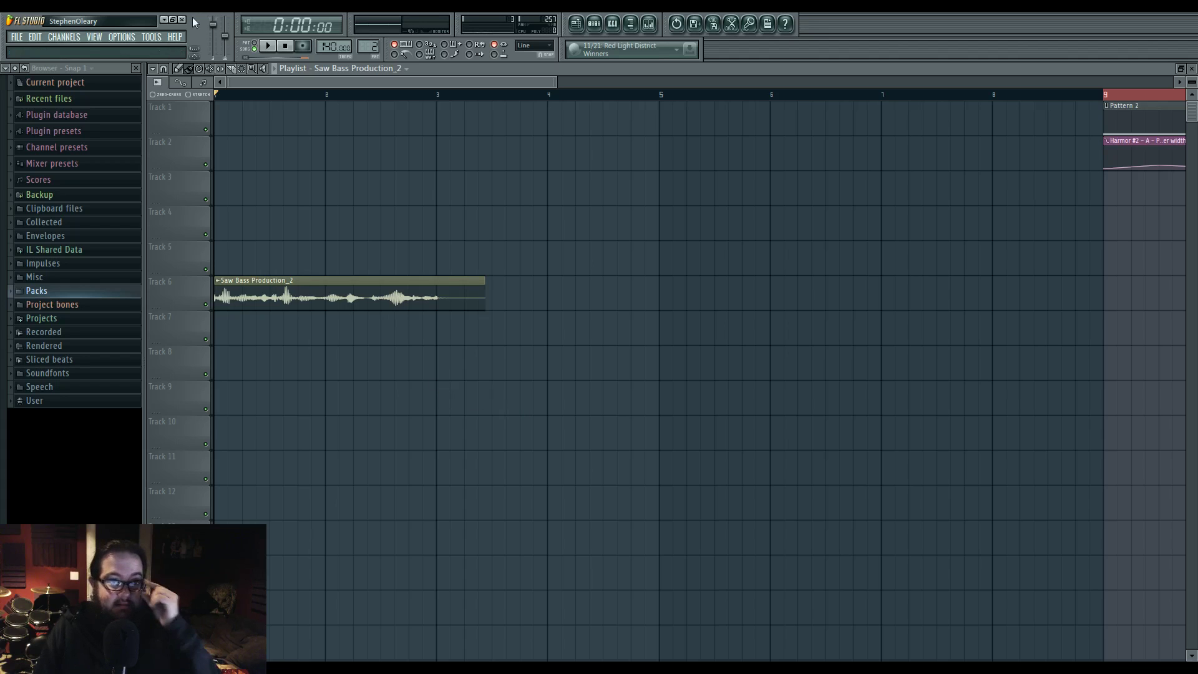
Slice the Saw Bass Production_2 clip at beats 3 and 4 of bar 1 and beats 3 and 4 of bar 2
{"action": "left_click", "coordinate": [231, 68]}
{"action": "left_click", "coordinate": [272, 294]}
{"action": "left_click", "coordinate": [304, 295]}
{"action": "left_click", "coordinate": [382, 302]}
{"action": "left_click", "coordinate": [409, 305]}
Move the two loudest slices to beats 1 and 4 of bar 4 and place the shortened opening slice between them
{"action": "left_click", "coordinate": [188, 68]}
{"action": "left_click_drag", "start_coordinate": [281, 291], "coordinate": [561, 294]}
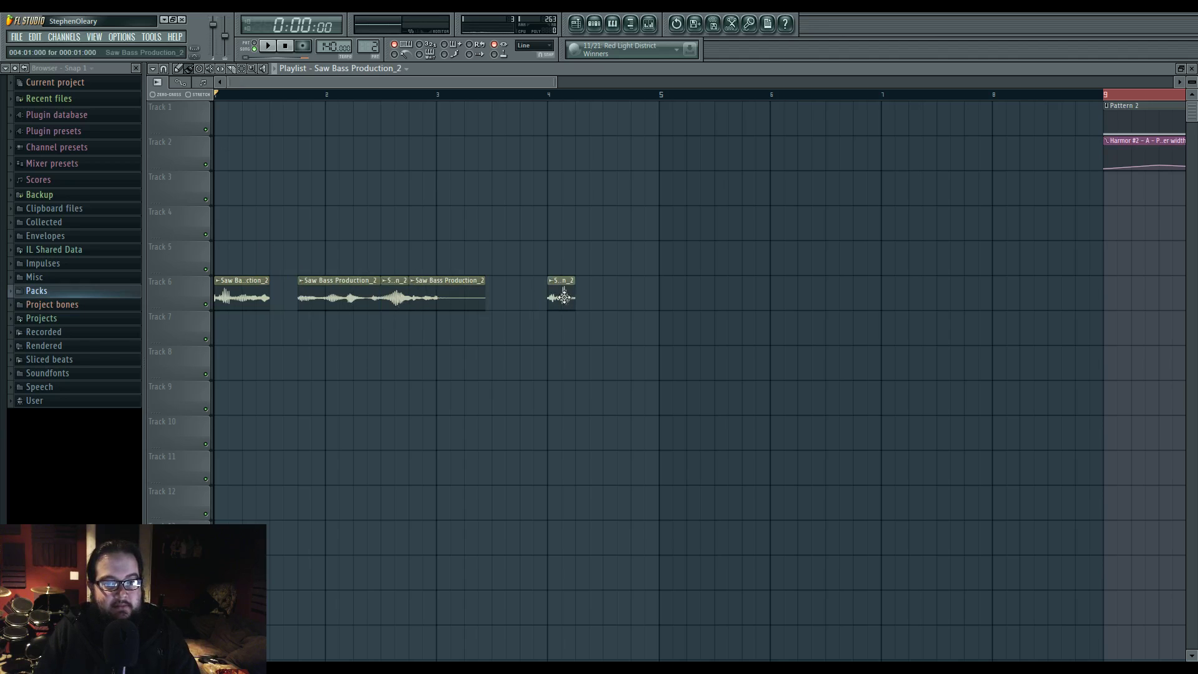
{"action": "left_click_drag", "start_coordinate": [399, 298], "coordinate": [649, 298]}
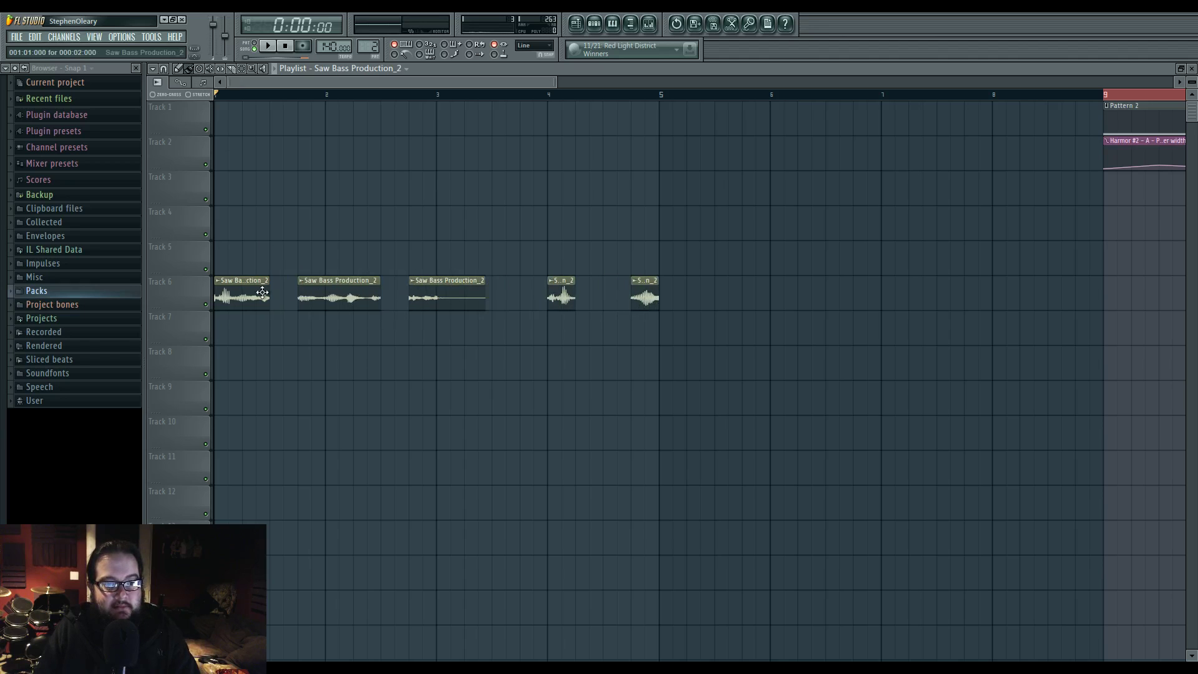
{"action": "left_click_drag", "start_coordinate": [229, 293], "coordinate": [592, 286]}
Play the rearranged slices from bar 4 and examine their waveforms up close
{"action": "left_click", "coordinate": [547, 95]}
{"action": "key", "text": "space"}
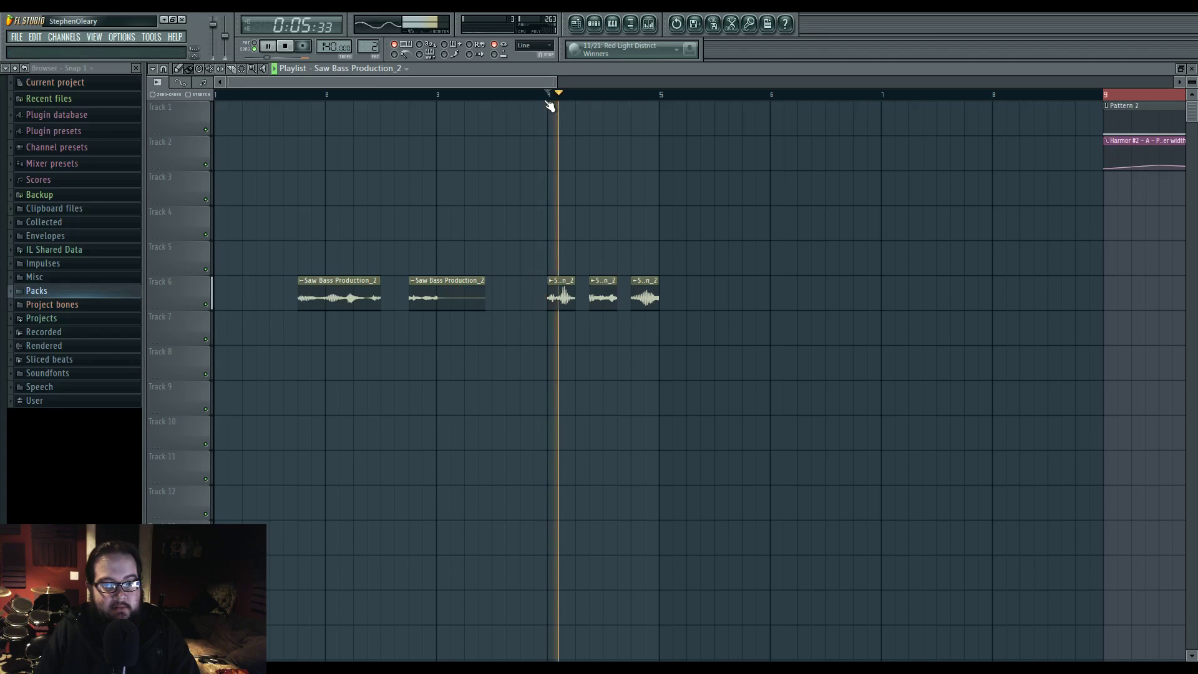
{"action": "key", "text": "space"}
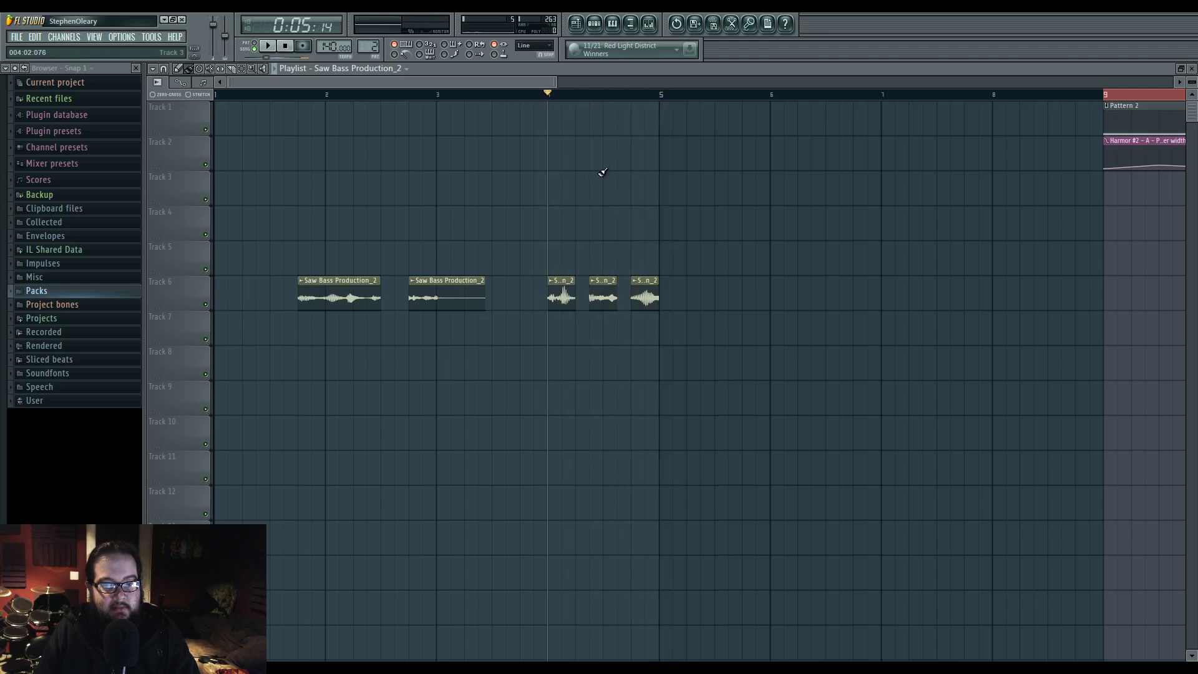
{"action": "scroll", "coordinate": [604, 235], "scroll_direction": "up", "scroll_amount": 4}
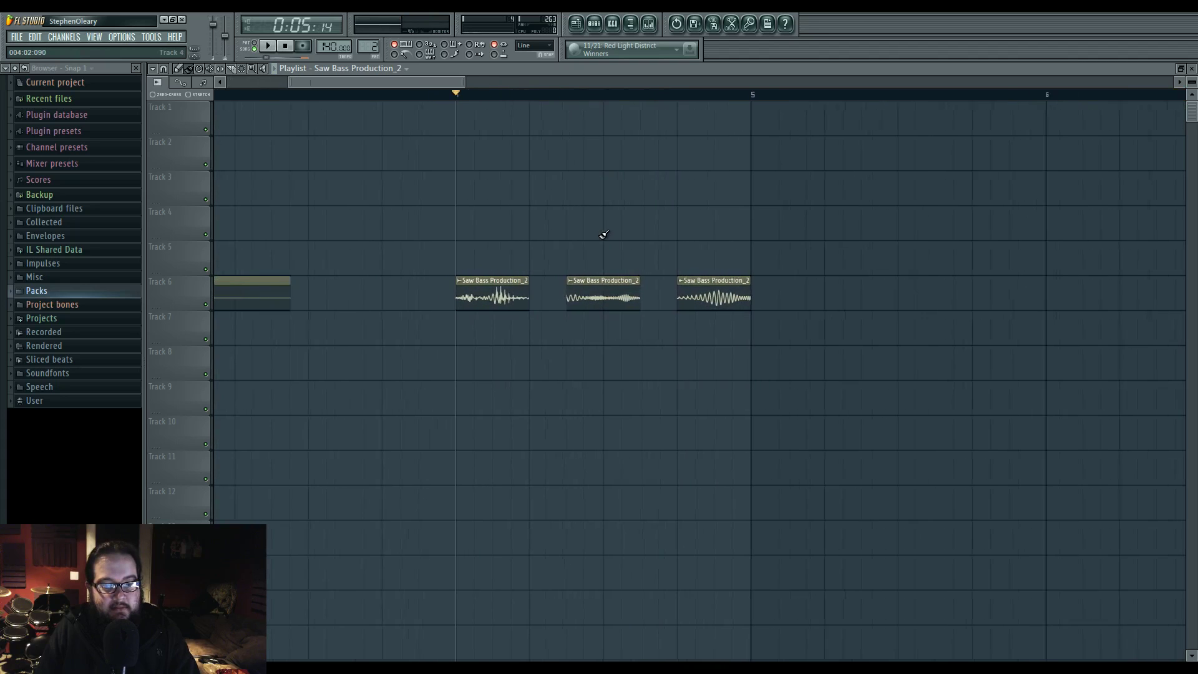
{"action": "scroll", "coordinate": [603, 234], "scroll_direction": "down", "scroll_amount": 4}
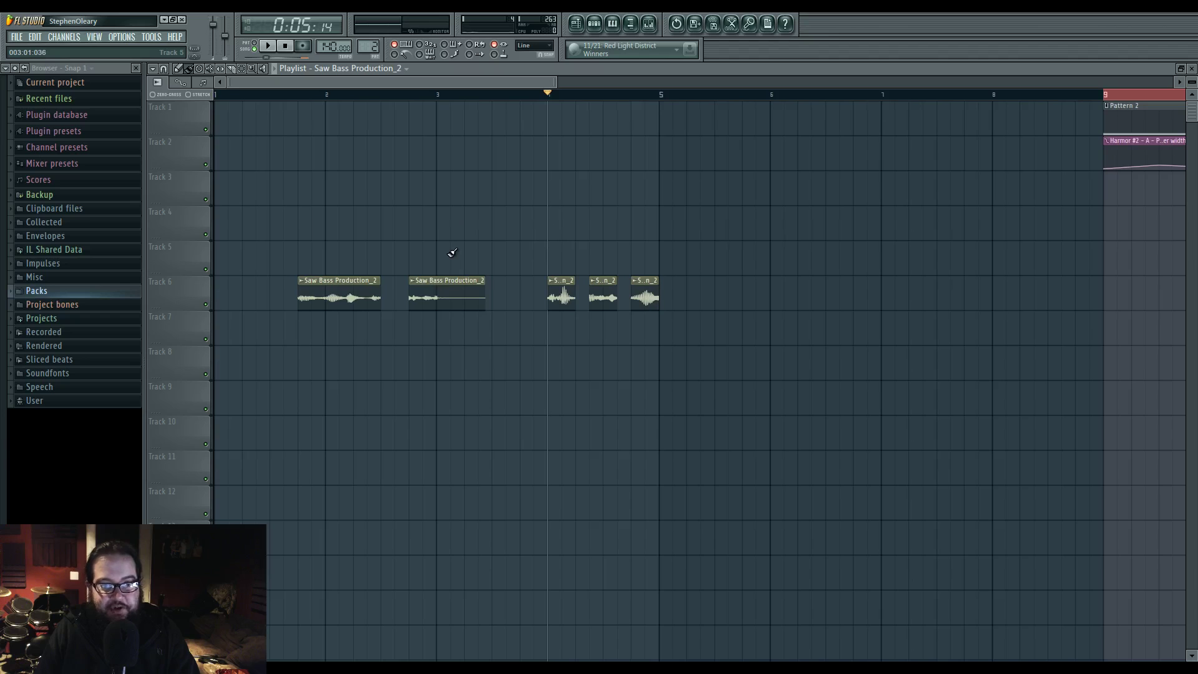
Trim the last leftover slice to end just after the start of bar 3 and set the playback position to bar 2
{"action": "left_click_drag", "start_coordinate": [486, 285], "coordinate": [444, 286]}
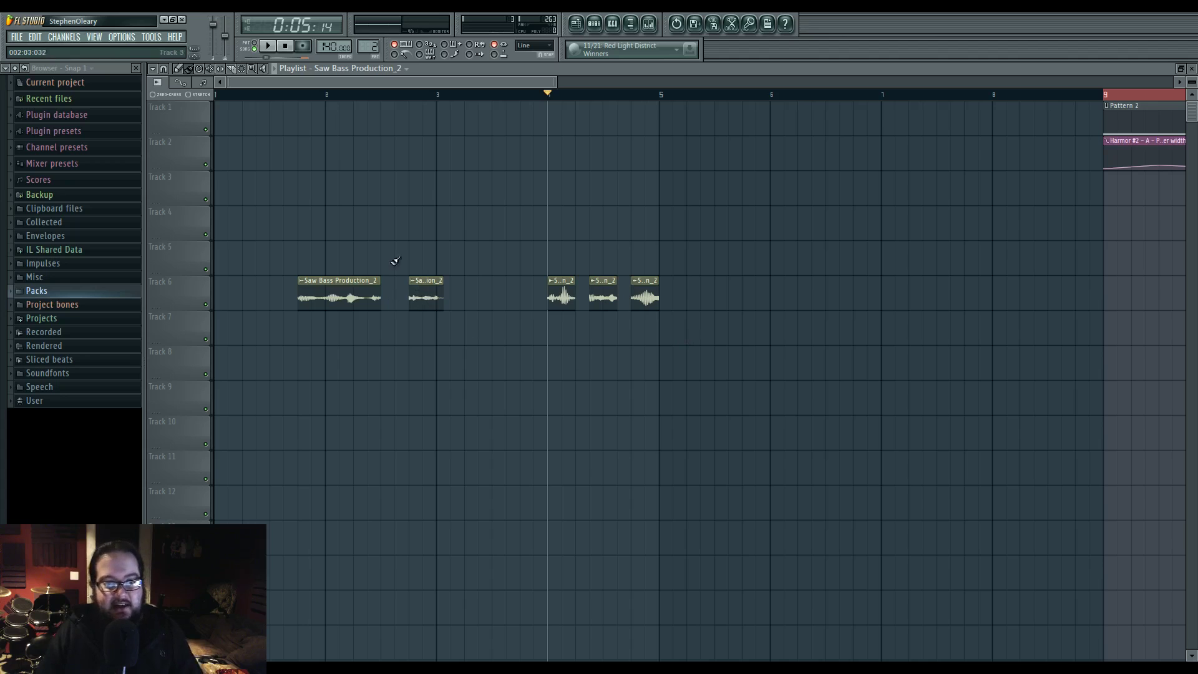
{"action": "left_click", "coordinate": [327, 97]}
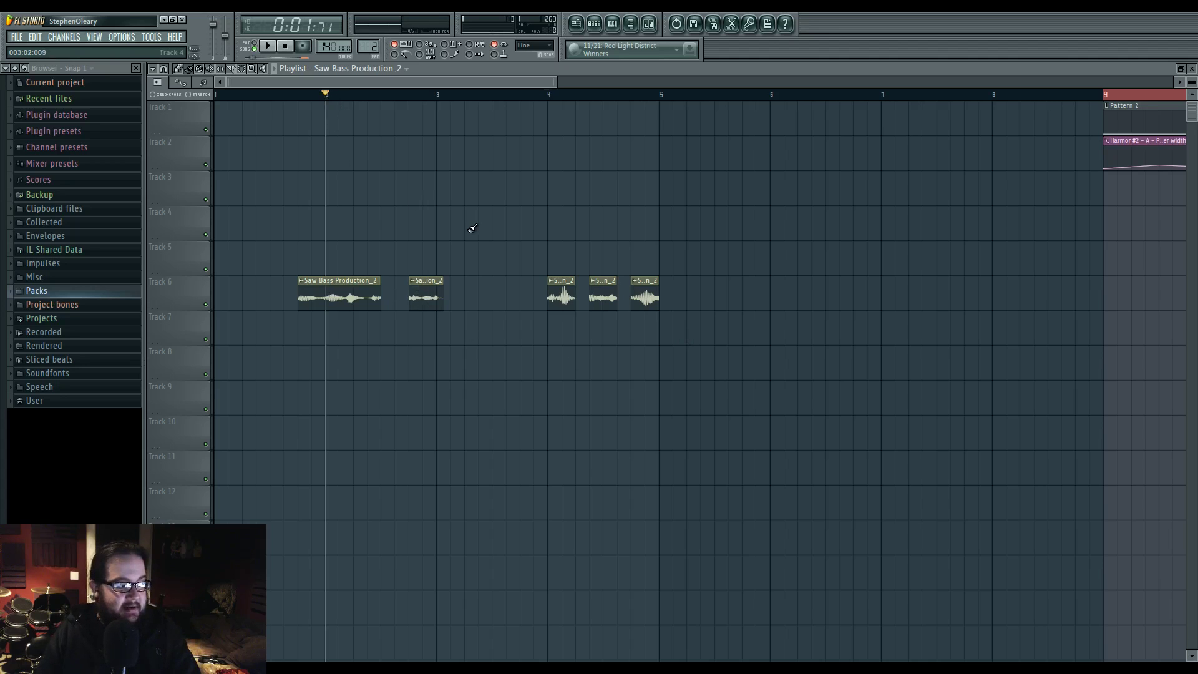
Show the Unsorted channel group and add a new Harmor channel
{"action": "left_click", "coordinate": [593, 24]}
{"action": "left_click", "coordinate": [748, 300]}
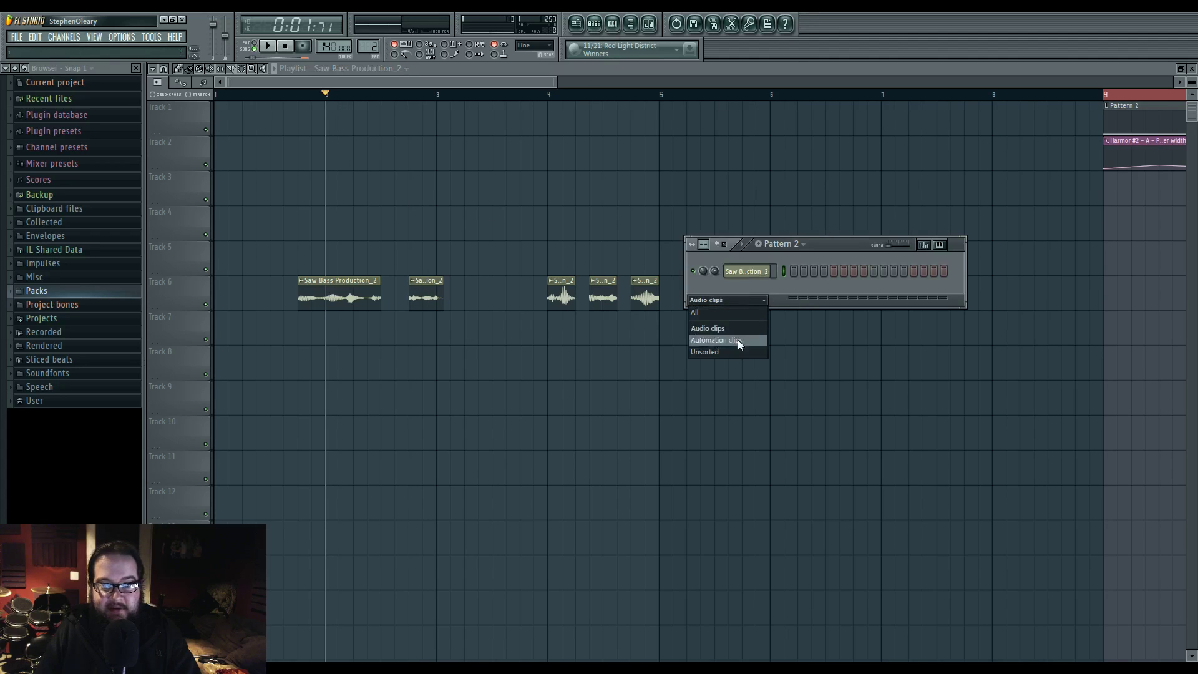
{"action": "left_click", "coordinate": [740, 353]}
{"action": "left_click", "coordinate": [64, 37]}
{"action": "mouse_move", "coordinate": [70, 49]}
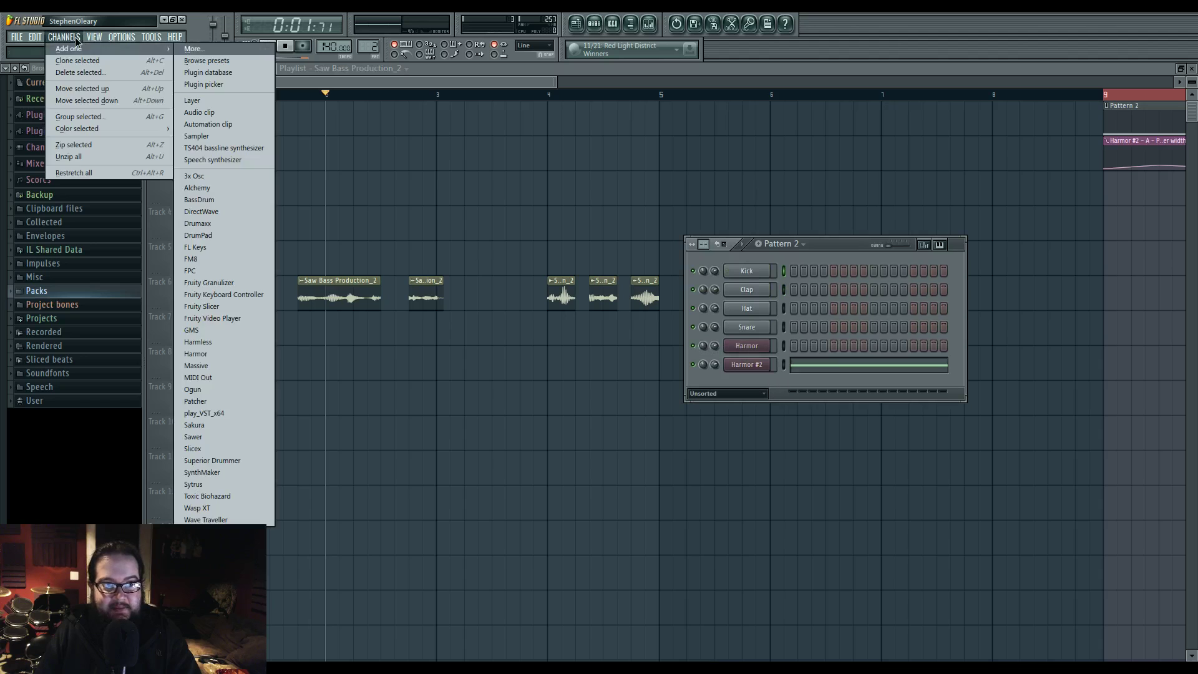
{"action": "left_click", "coordinate": [236, 356]}
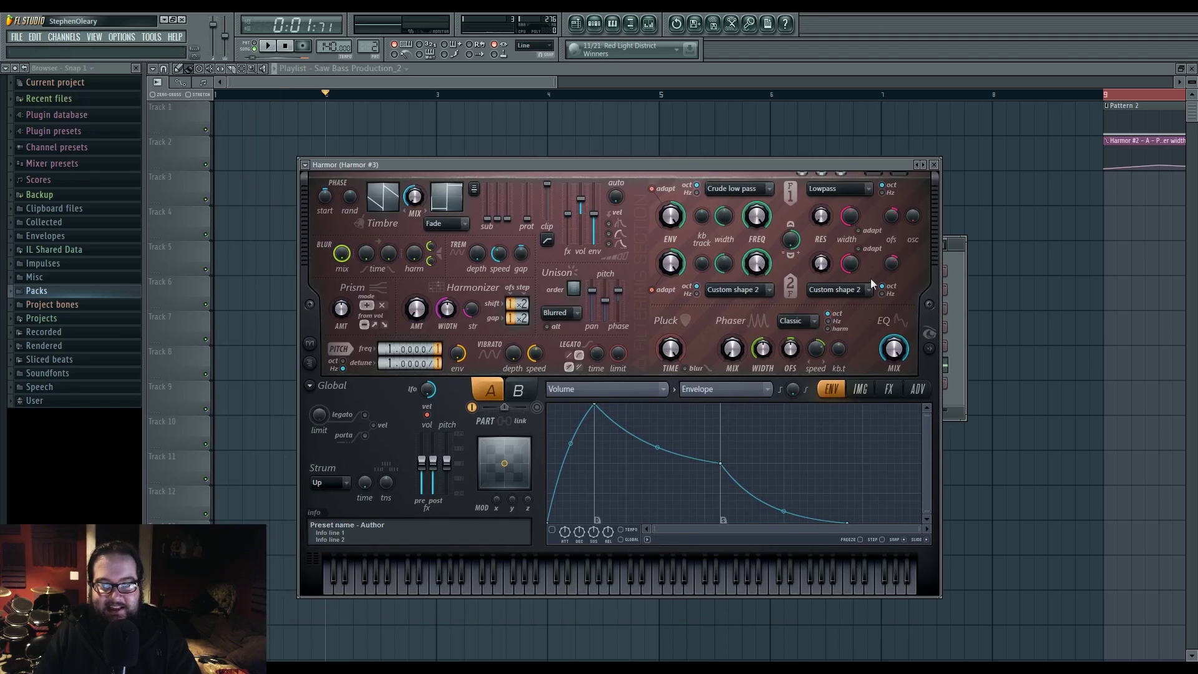
Load the Saw Bass Production_2 wave file from the Desktop into Harmor's image section and zoom in on the resulting image
{"action": "left_click", "coordinate": [860, 388]}
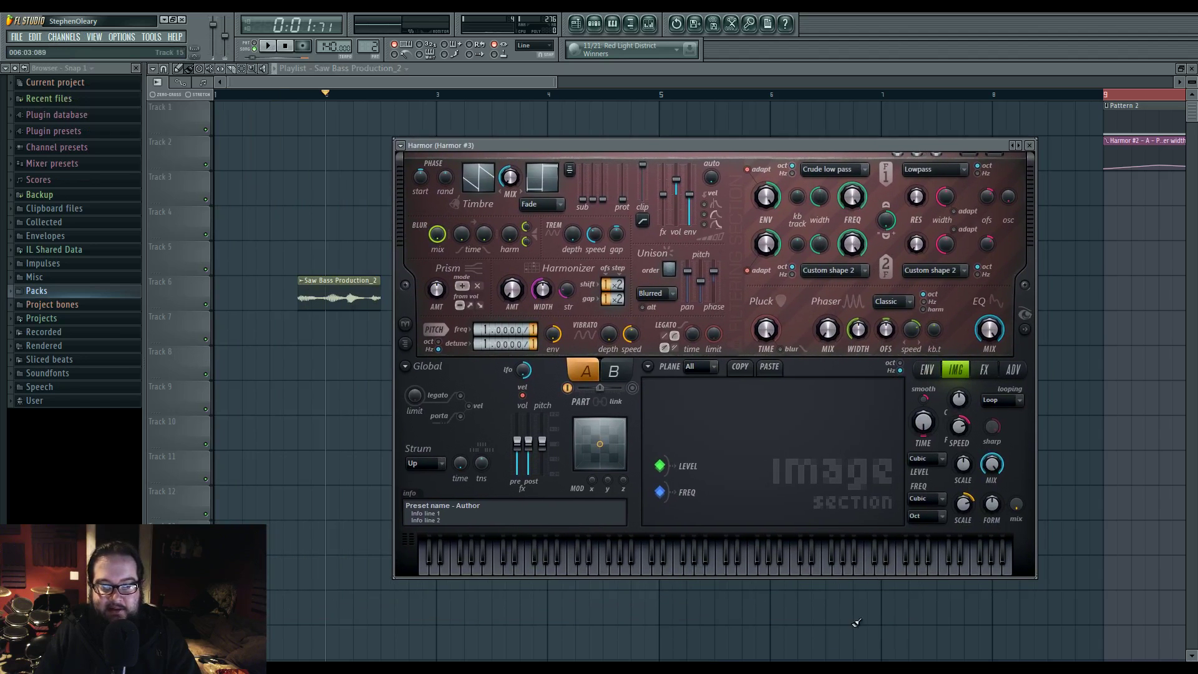
{"action": "left_click", "coordinate": [853, 669]}
{"action": "left_click_drag", "start_coordinate": [759, 195], "coordinate": [1003, 219]}
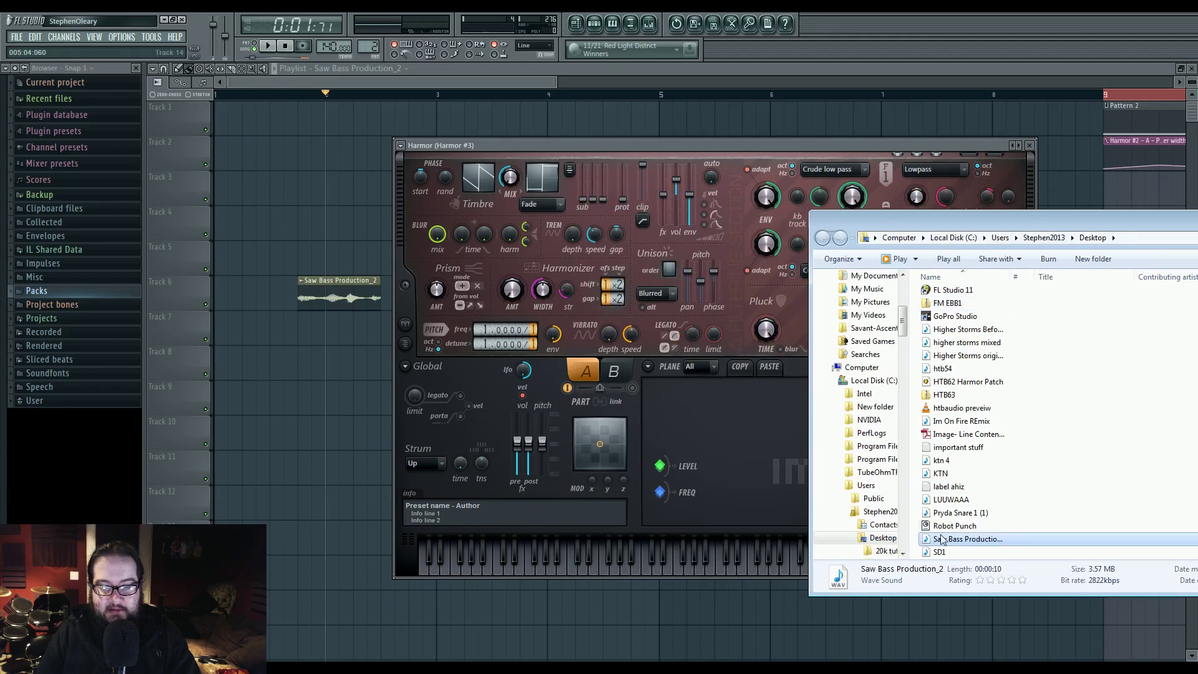
{"action": "left_click_drag", "start_coordinate": [956, 538], "coordinate": [736, 449]}
{"action": "left_click_drag", "start_coordinate": [815, 155], "coordinate": [761, 156]}
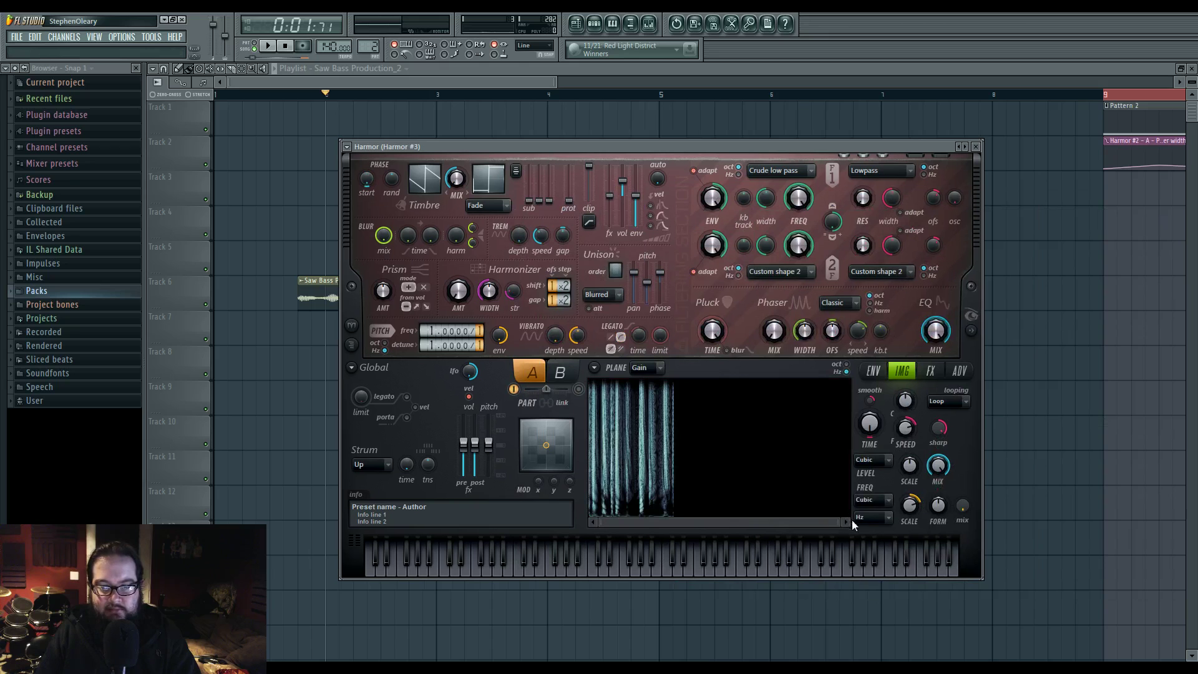
{"action": "left_click_drag", "start_coordinate": [842, 522], "coordinate": [677, 521]}
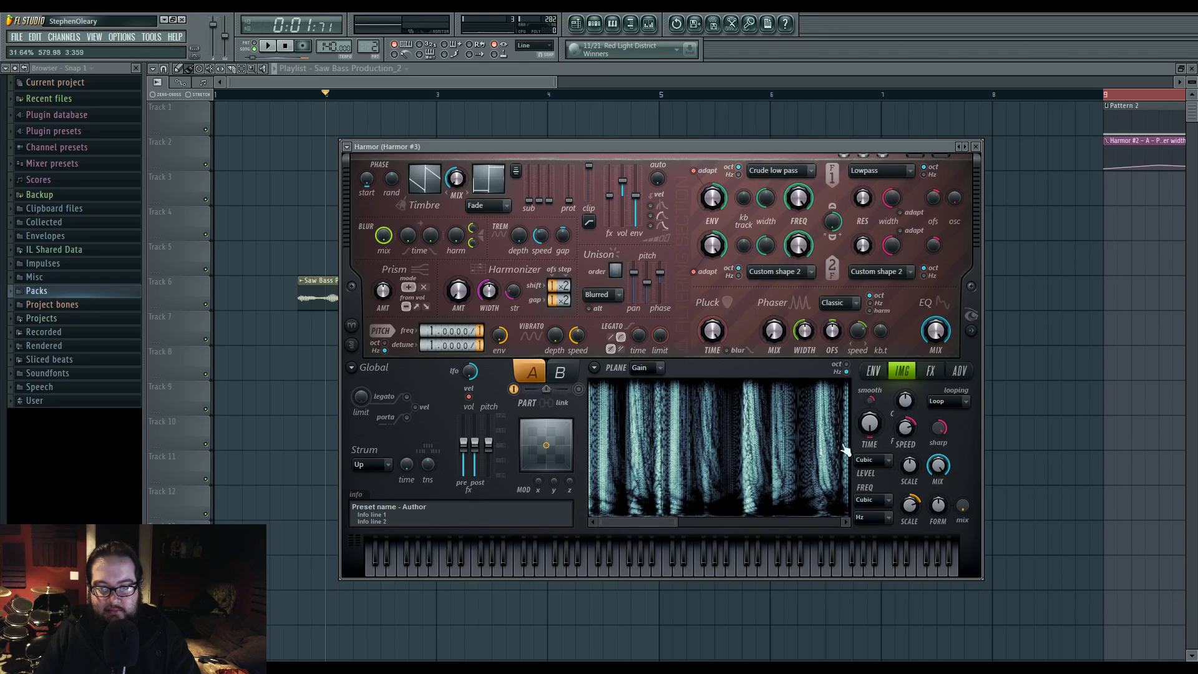
Set Harmor's image resynthesis mode to High precision and return to the image section
{"action": "left_click", "coordinate": [959, 371]}
{"action": "left_click", "coordinate": [703, 515]}
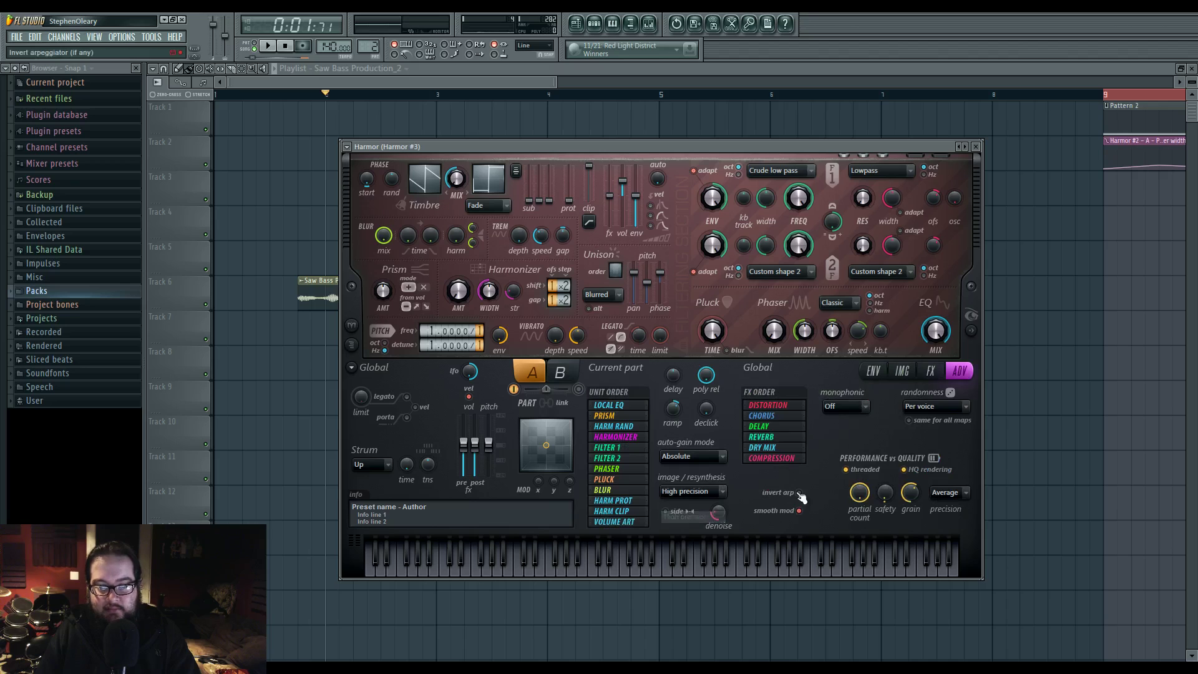
{"action": "left_click", "coordinate": [901, 372]}
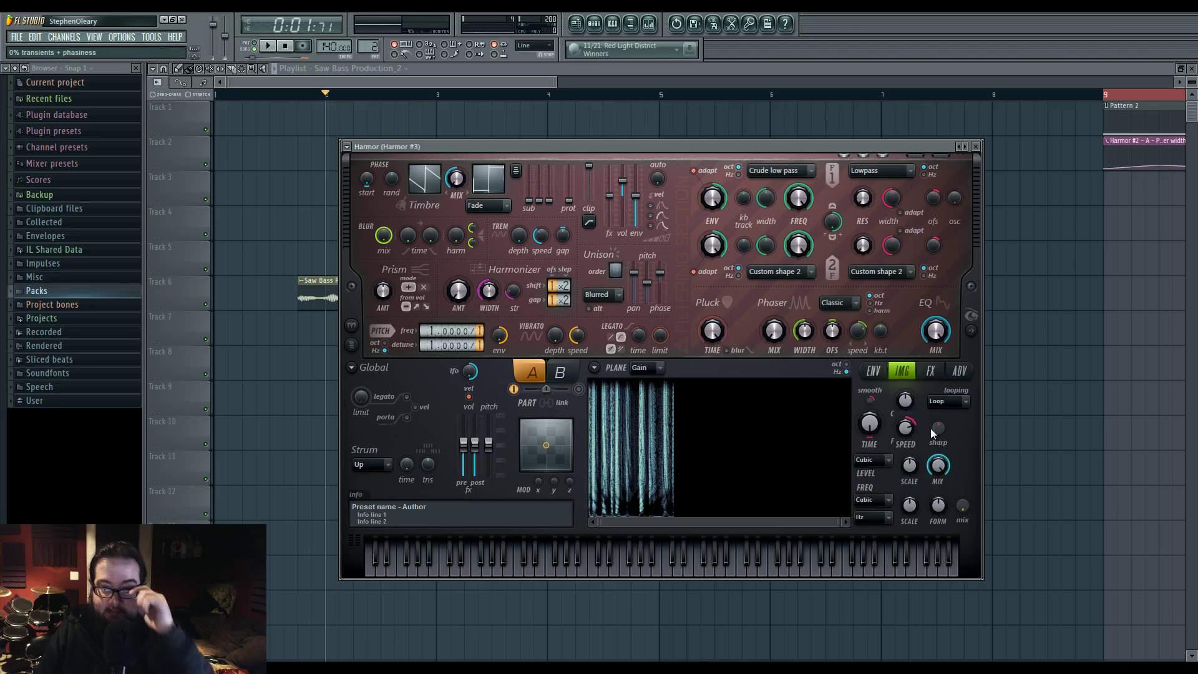
Lower the fine playback speed of Harmor's image and show the visual feedback panel
{"action": "left_click_drag", "start_coordinate": [906, 430], "coordinate": [906, 465]}
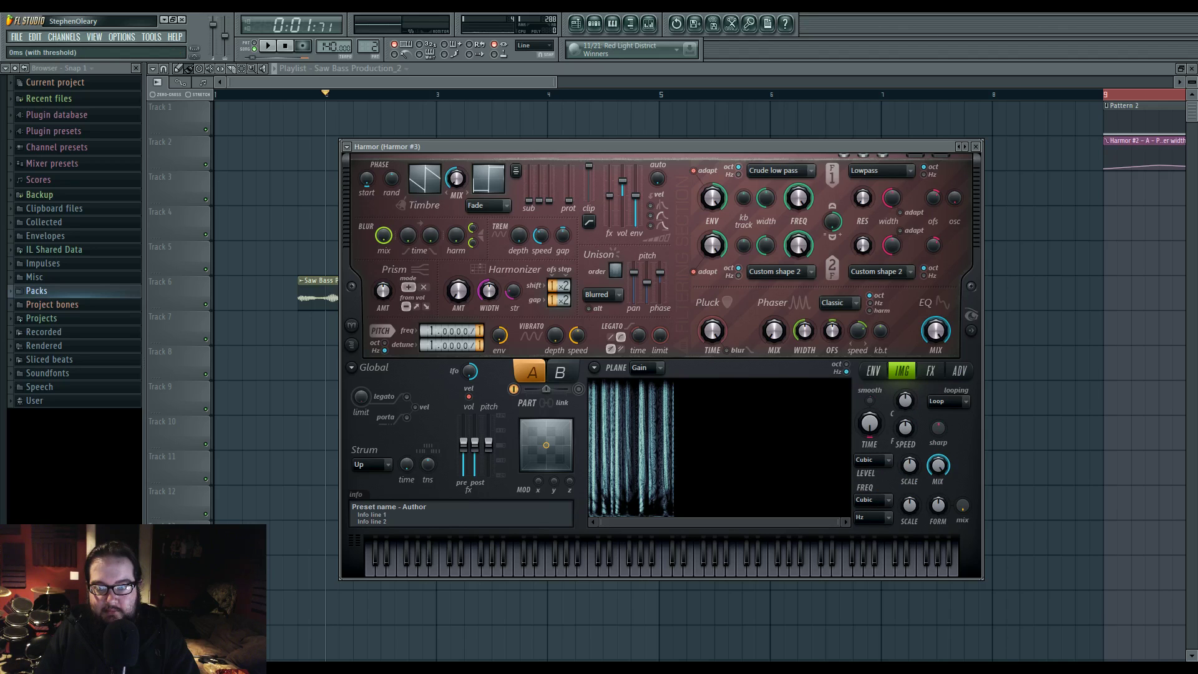
{"action": "left_click", "coordinate": [972, 332]}
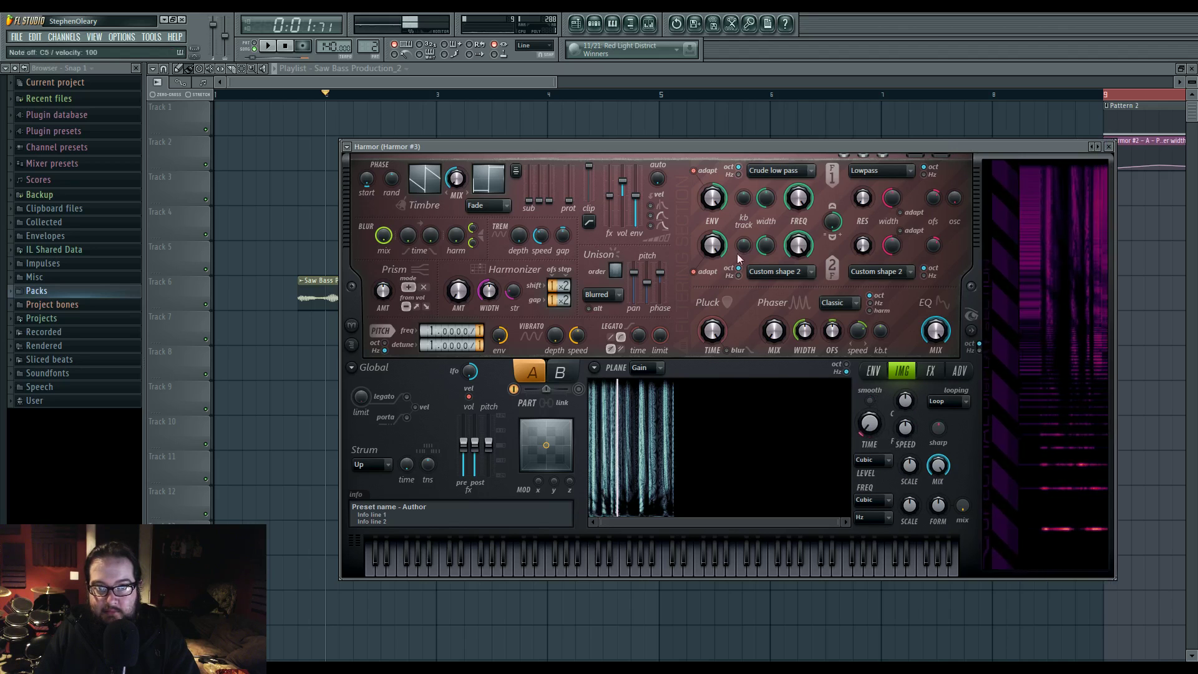
Route Harmor #3 to mixer insert 2 and reposition the Harmor window over the playlist
{"action": "left_click", "coordinate": [601, 27]}
{"action": "left_click", "coordinate": [746, 380]}
{"action": "left_click_drag", "start_coordinate": [873, 150], "coordinate": [813, 399]}
{"action": "left_click", "coordinate": [1077, 294]}
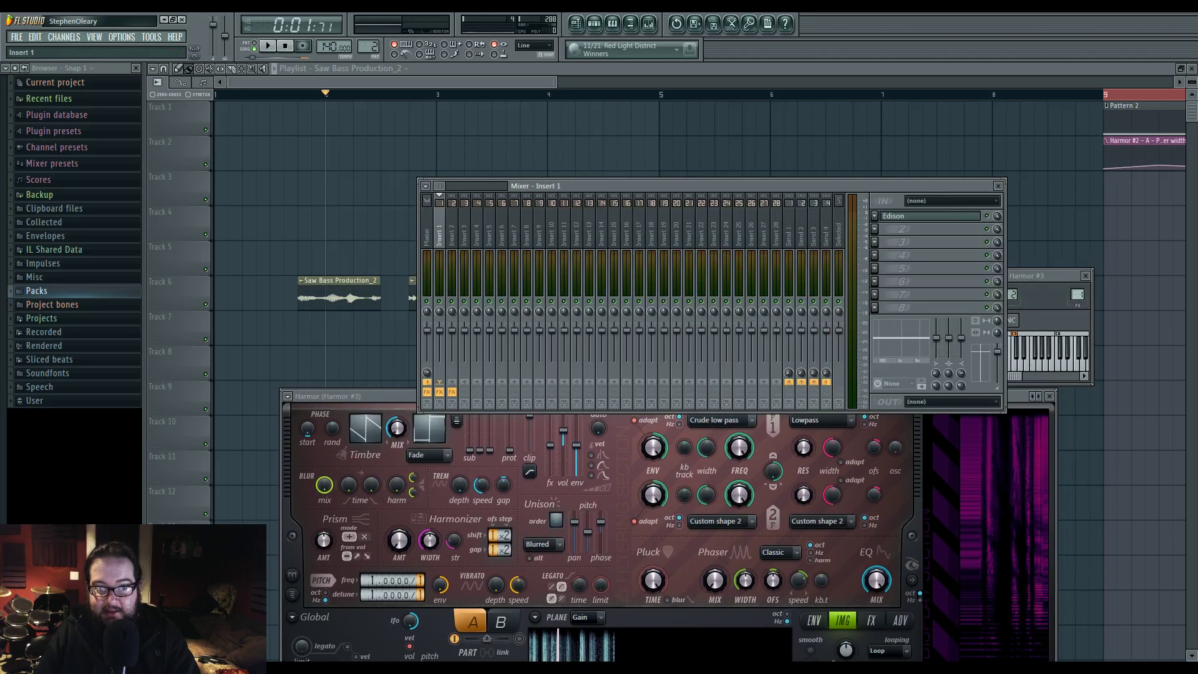
{"action": "left_click_drag", "start_coordinate": [417, 400], "coordinate": [388, 180]}
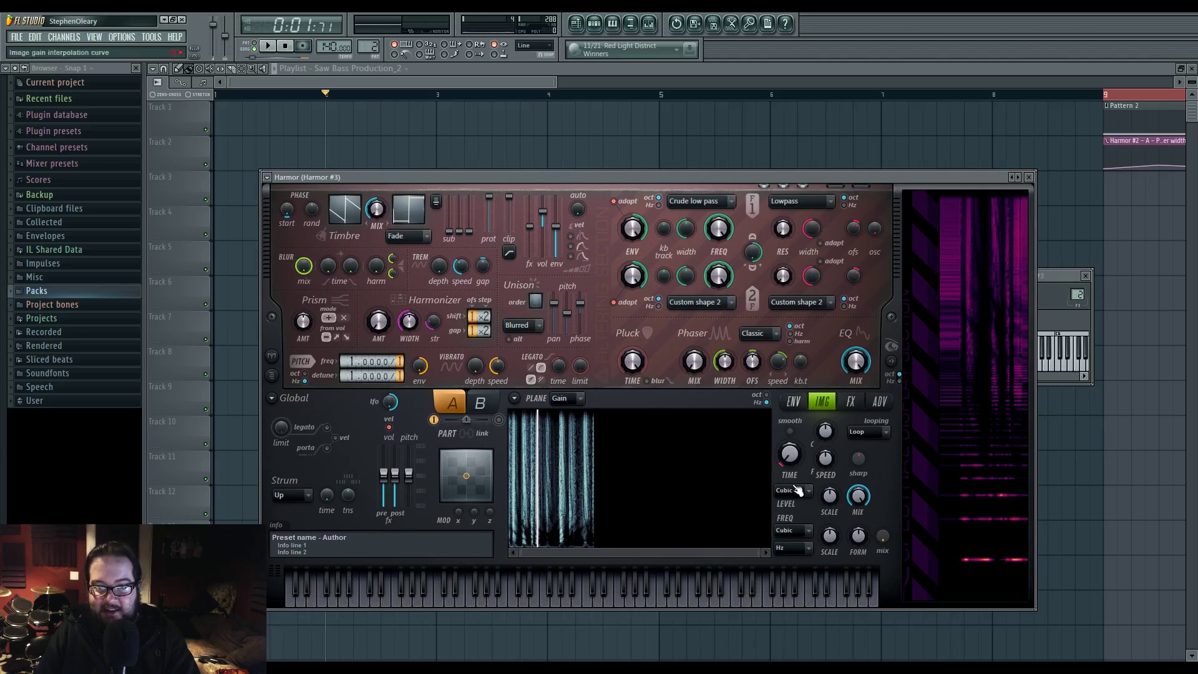
Play test notes while sweeping the image time position and raise the image gain pixel scale
{"action": "key", "text": "z"}
{"action": "left_click_drag", "start_coordinate": [789, 456], "coordinate": [789, 424]}
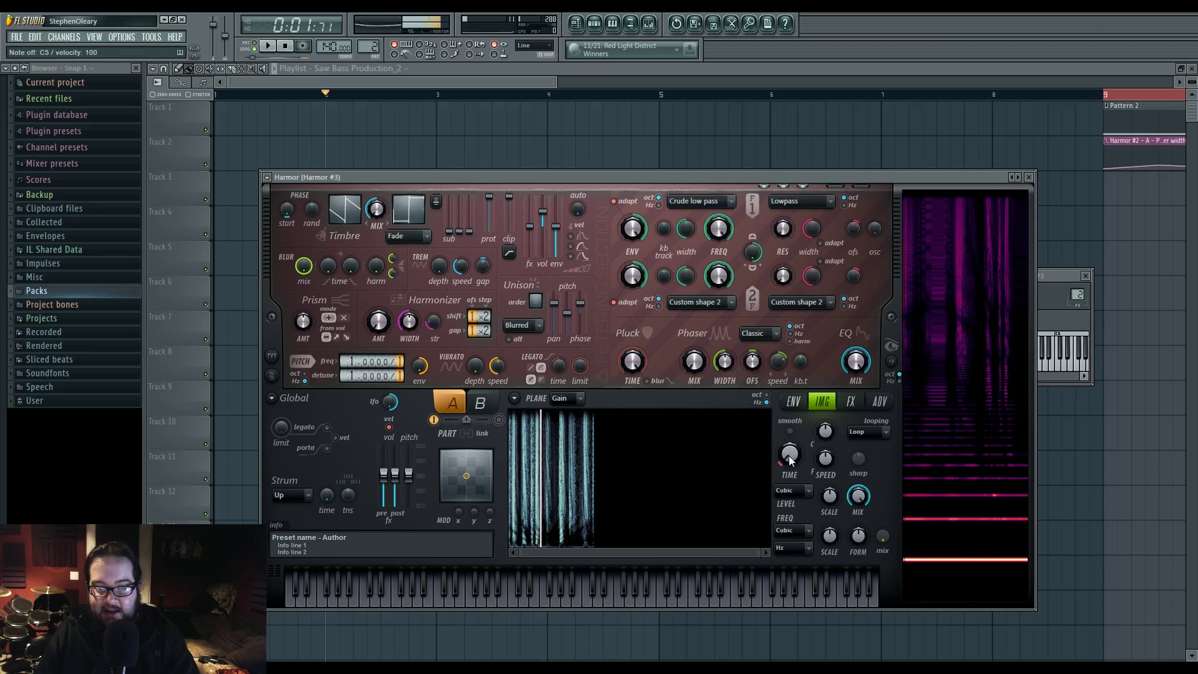
{"action": "key", "text": "c"}
{"action": "mouse_move", "coordinate": [789, 455]}
{"action": "left_mouse_down"}
{"action": "mouse_move", "coordinate": [788, 425]}
{"action": "mouse_move", "coordinate": [789, 458]}
{"action": "mouse_move", "coordinate": [801, 461]}
{"action": "left_mouse_up"}
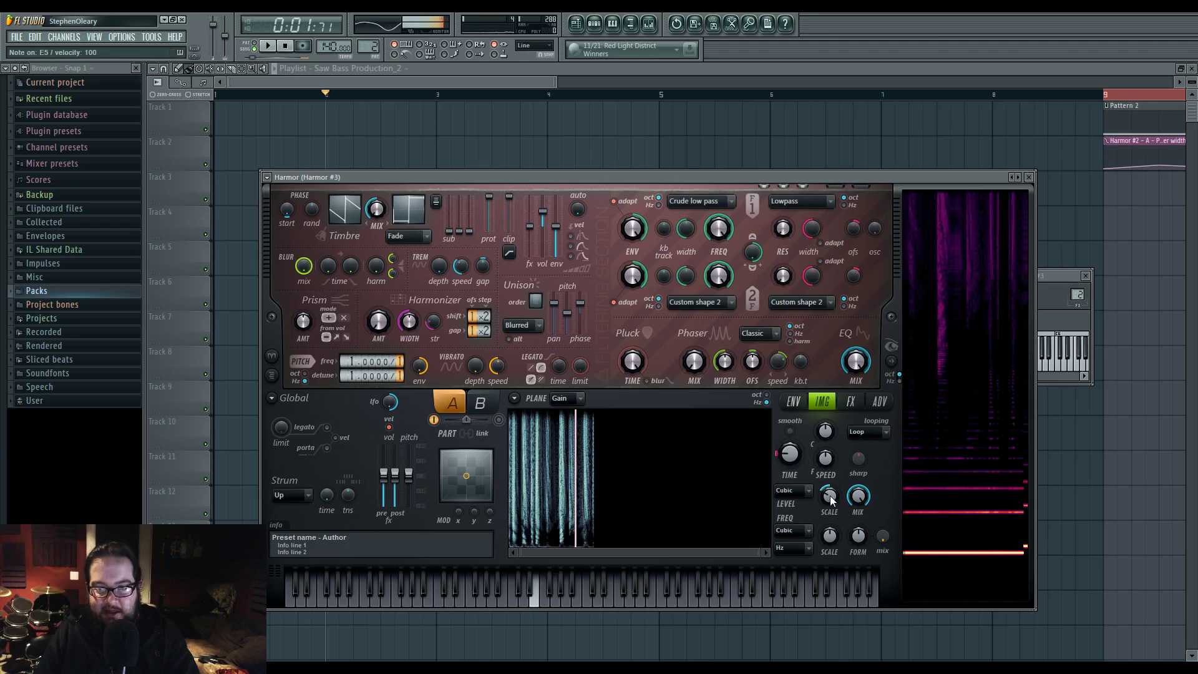
{"action": "left_click_drag", "start_coordinate": [796, 457], "coordinate": [796, 478]}
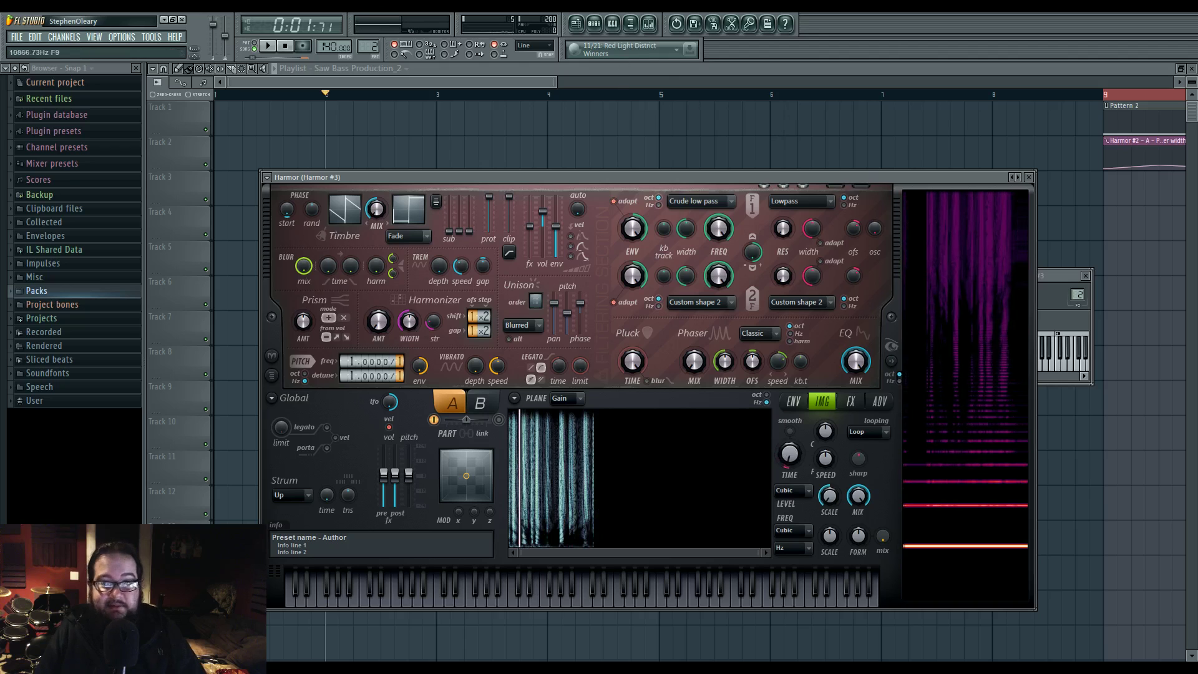
Show Harmor #3's target mixer track, then close Harmor, its channel settings, the mixer and the step sequencer
{"action": "double_click", "coordinate": [1077, 295]}
{"action": "left_click", "coordinate": [394, 178]}
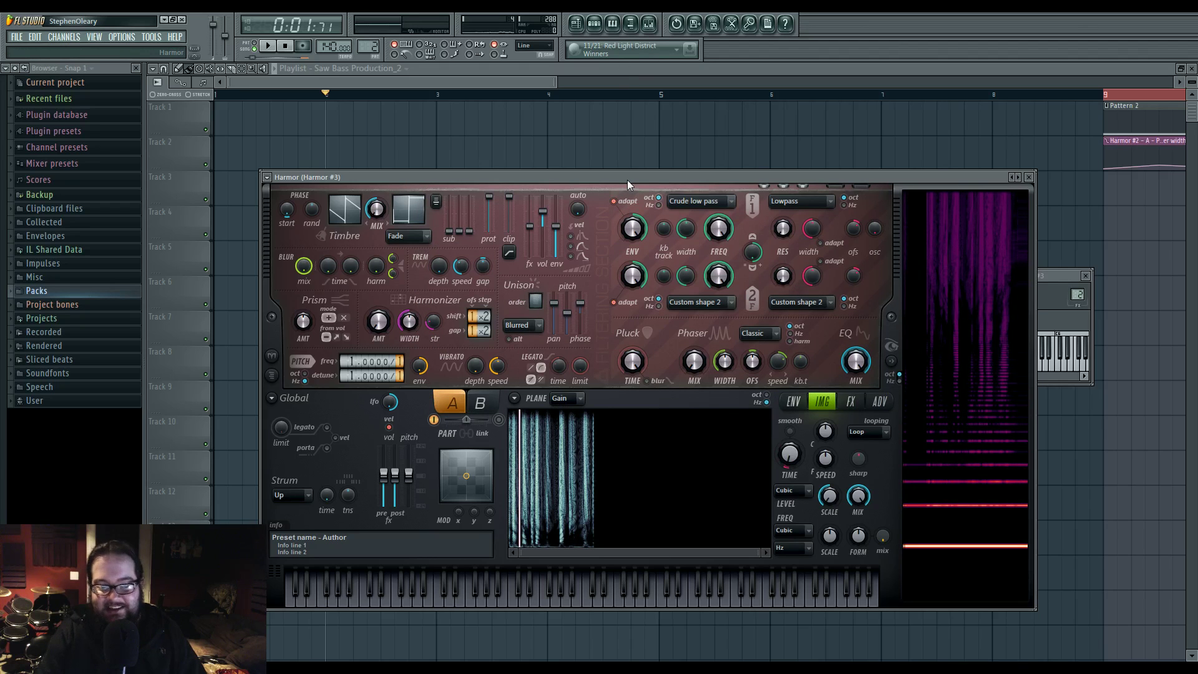
{"action": "left_click", "coordinate": [1028, 177]}
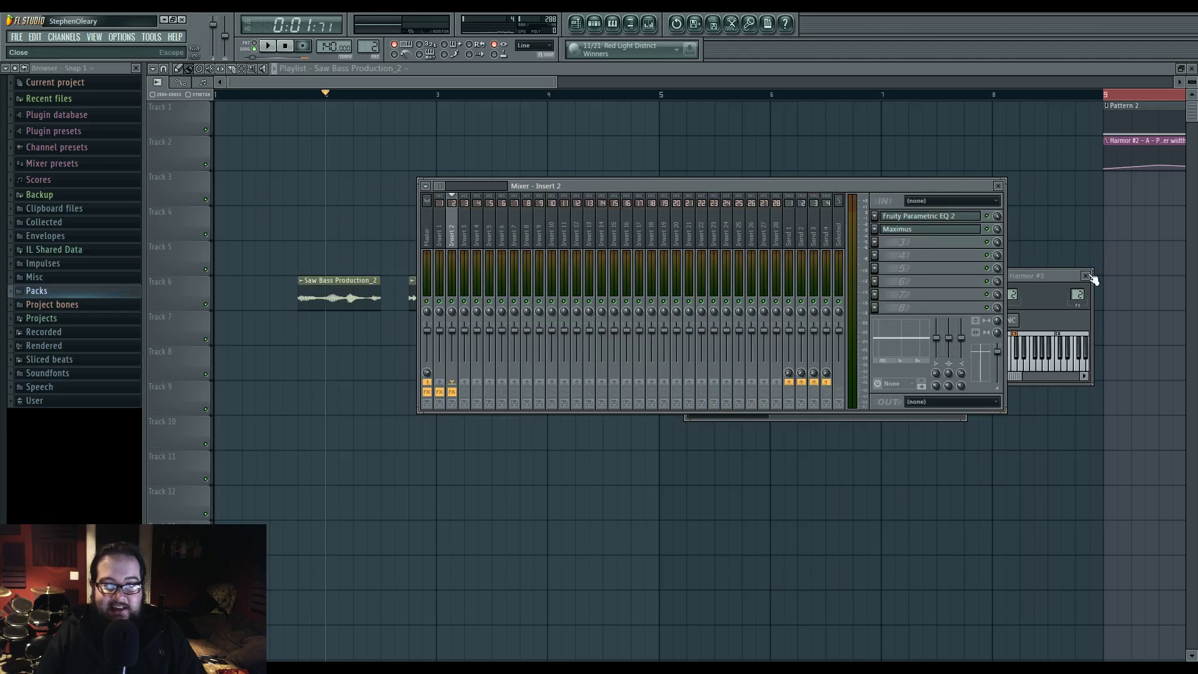
{"action": "left_click", "coordinate": [1086, 275]}
{"action": "left_click", "coordinate": [998, 186]}
{"action": "left_click", "coordinate": [594, 24]}
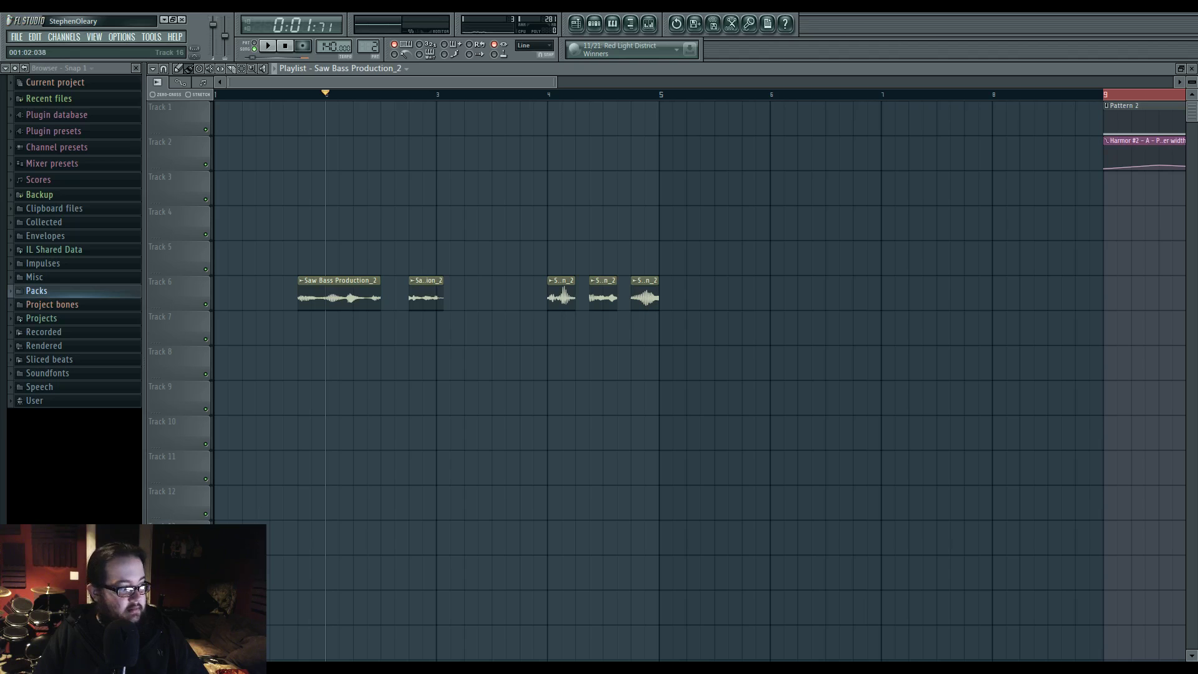
Open Harmor #2 for comparison and examine the effects on the mixer inserts
{"action": "left_click", "coordinate": [593, 23]}
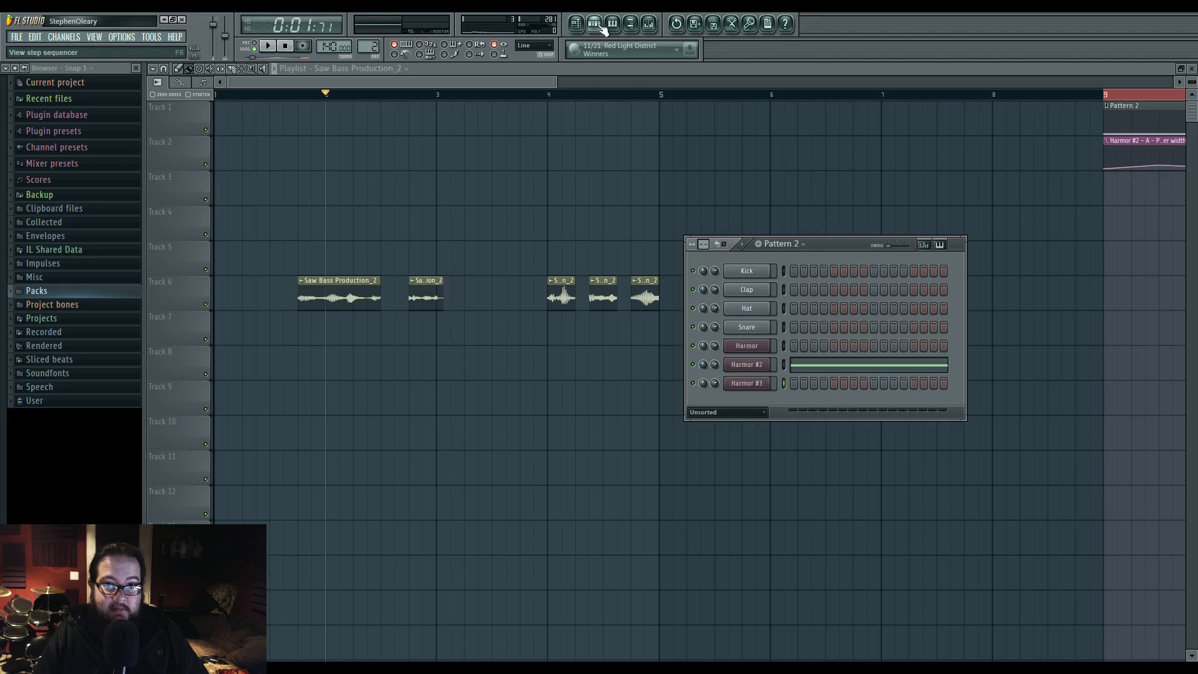
{"action": "left_click", "coordinate": [754, 365]}
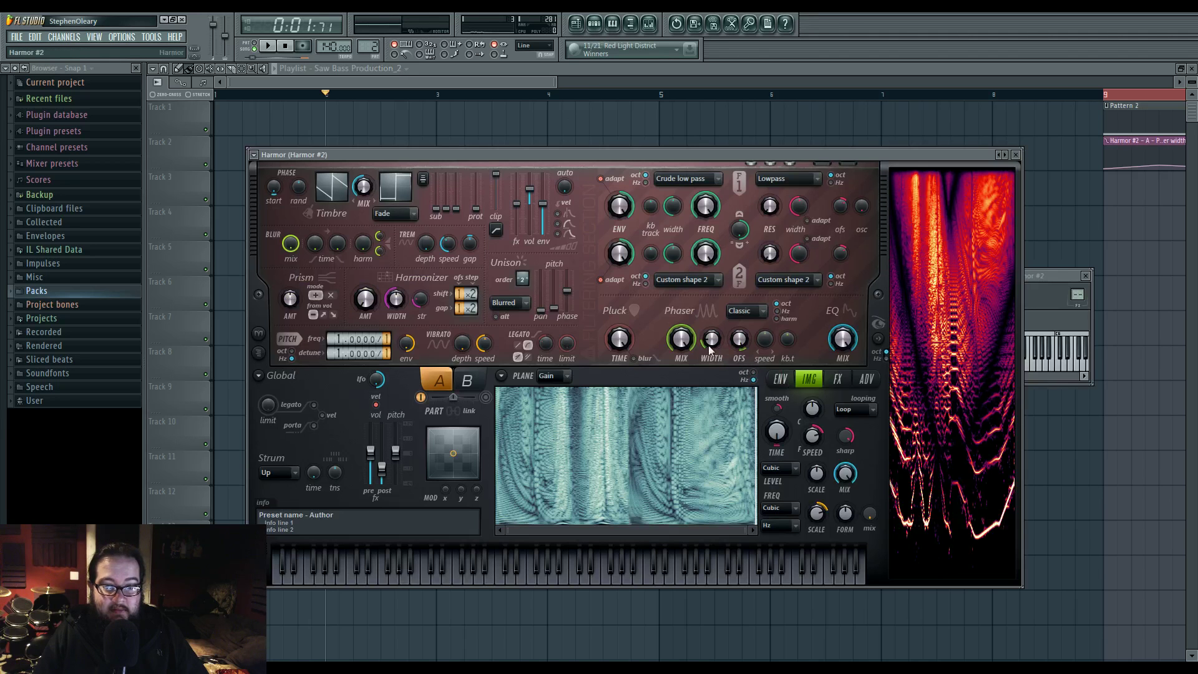
{"action": "left_click", "coordinate": [649, 24]}
{"action": "left_click", "coordinate": [458, 242]}
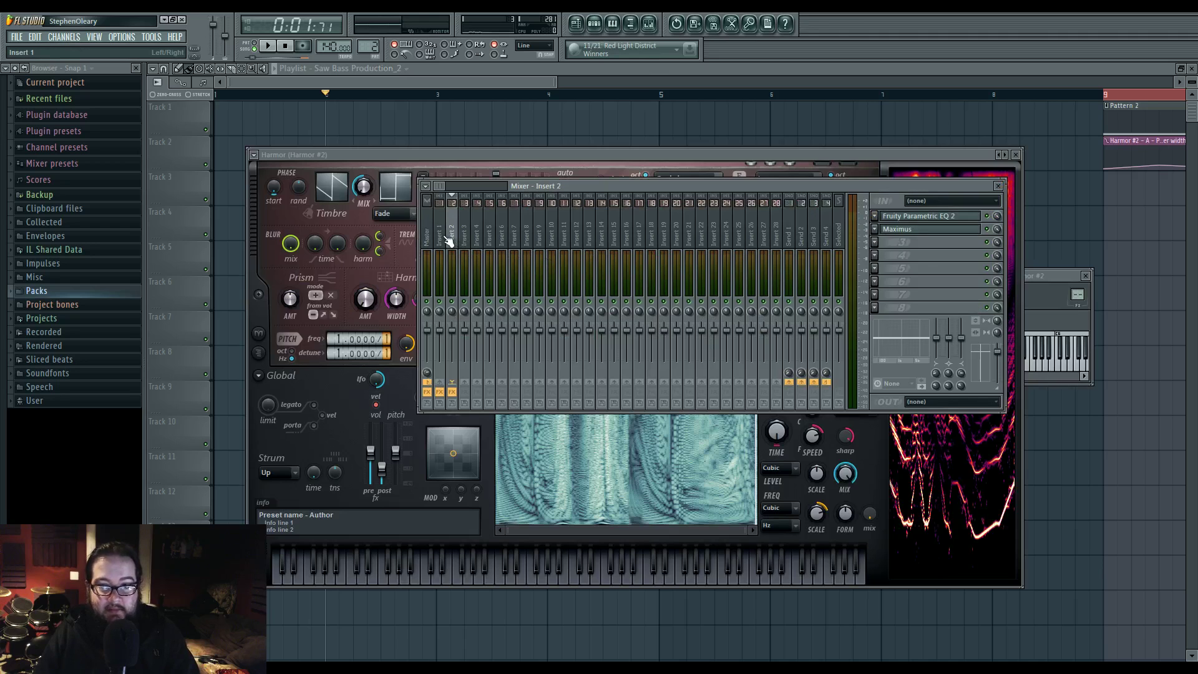
Delete the extra Saw Bass Production_2 slices on Track 6 and extend the remaining clip to fill bars 1 and 2
{"action": "right_click", "coordinate": [466, 136]}
{"action": "right_click", "coordinate": [427, 292]}
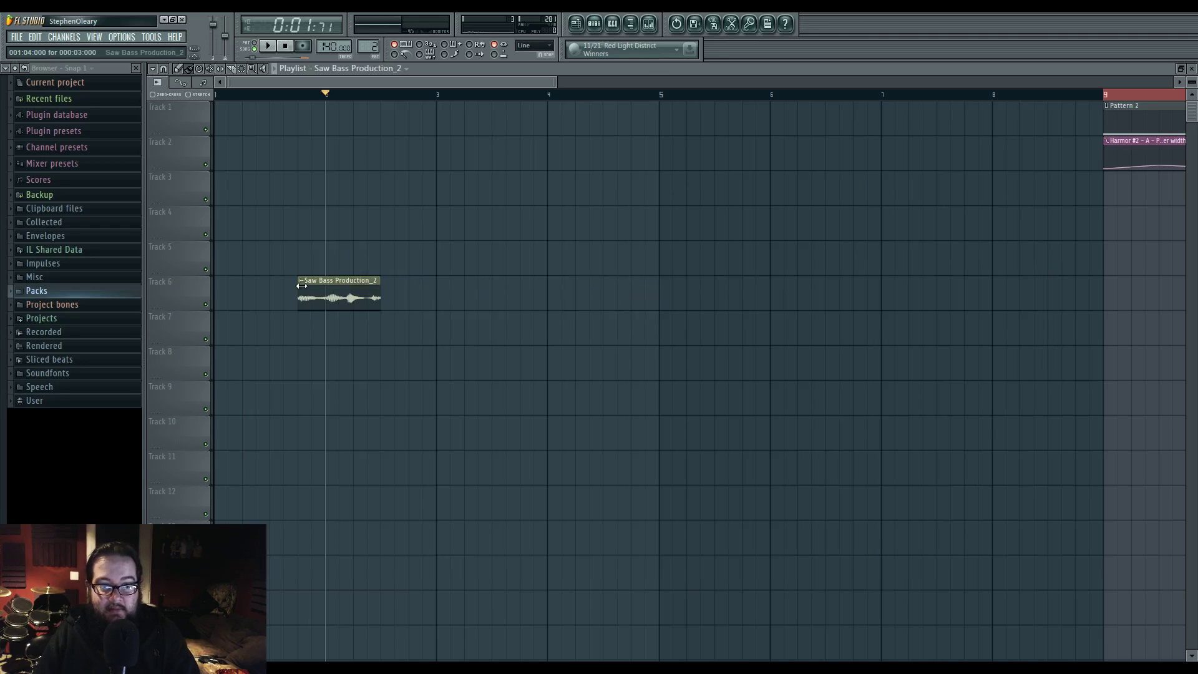
{"action": "mouse_move", "coordinate": [301, 290]}
{"action": "left_mouse_down"}
{"action": "mouse_move", "coordinate": [149, 294]}
{"action": "mouse_move", "coordinate": [318, 291]}
{"action": "left_mouse_up"}
{"action": "left_click_drag", "start_coordinate": [407, 295], "coordinate": [471, 293]}
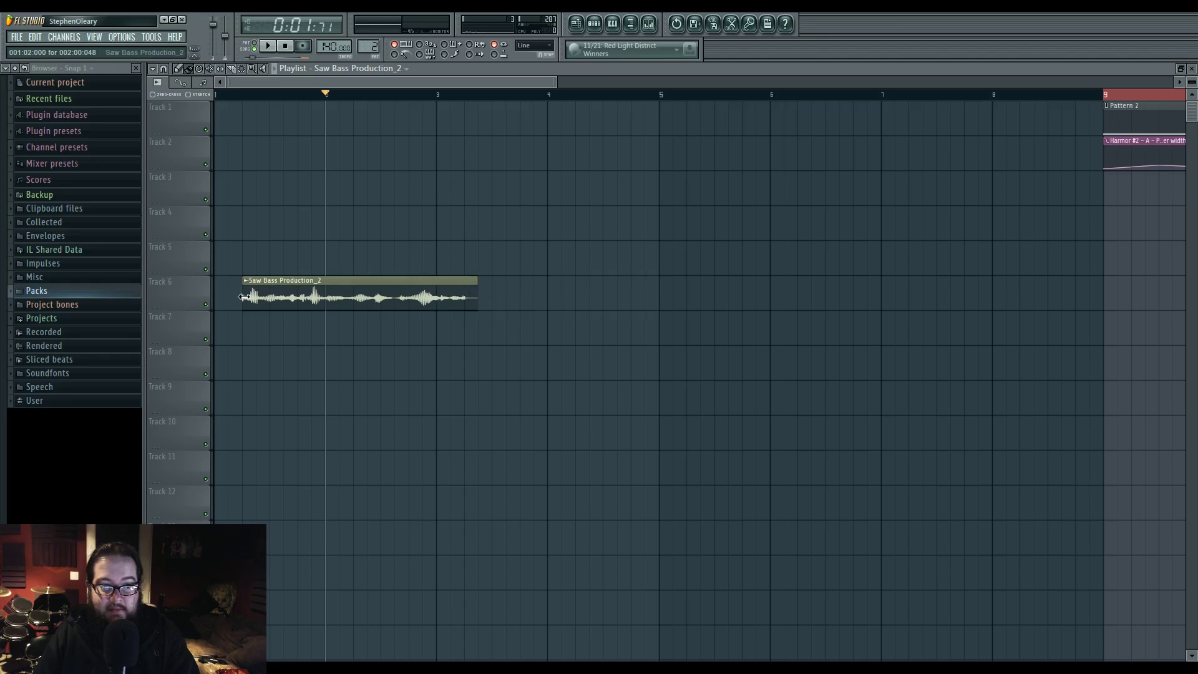
{"action": "left_click_drag", "start_coordinate": [257, 296], "coordinate": [244, 295]}
{"action": "left_click_drag", "start_coordinate": [450, 293], "coordinate": [436, 293]}
Select bars 1 and 2 in the playlist as the playback range
{"action": "left_click", "coordinate": [436, 94]}
{"action": "left_click_drag", "start_coordinate": [436, 96], "coordinate": [228, 97]}
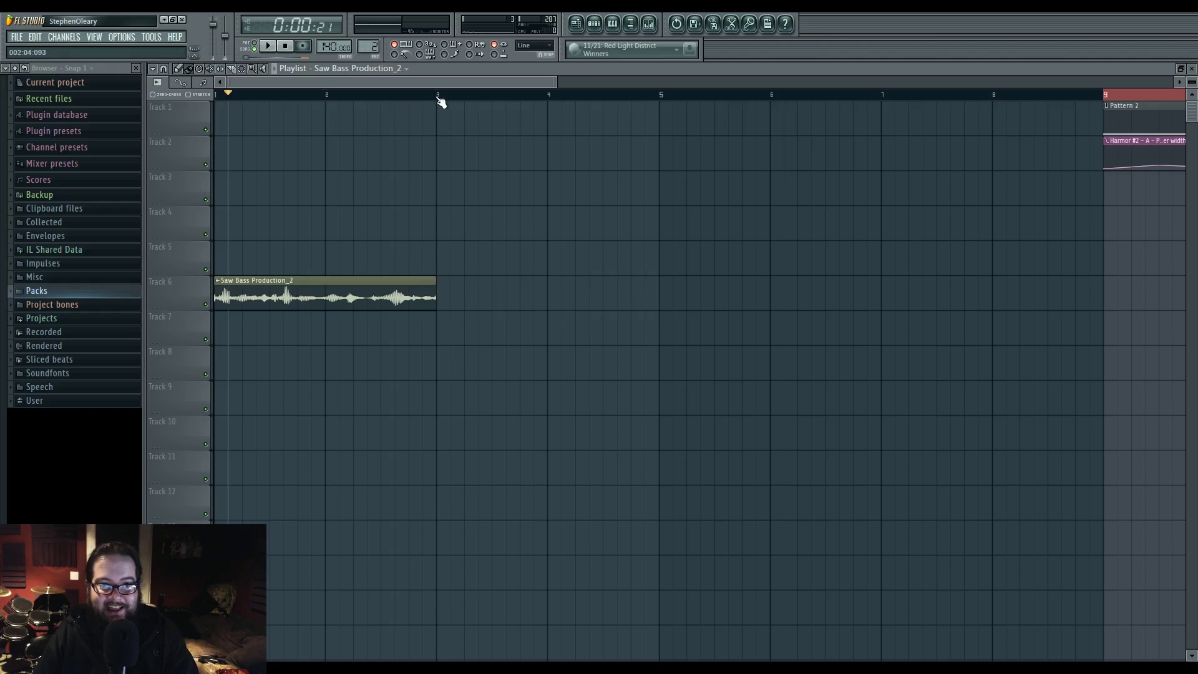
{"action": "left_click_drag", "start_coordinate": [438, 98], "coordinate": [120, 99]}
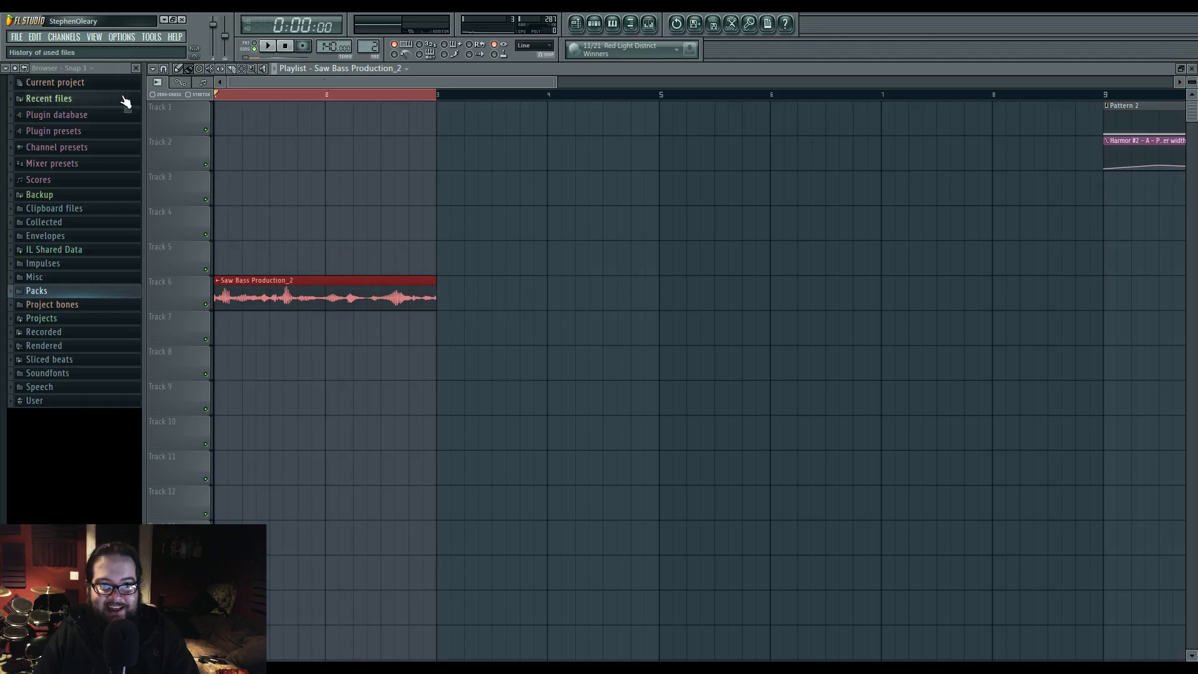
Load Edison after Maximus in the third effect slot of mixer insert 2
{"action": "left_click", "coordinate": [649, 23]}
{"action": "left_click", "coordinate": [900, 230]}
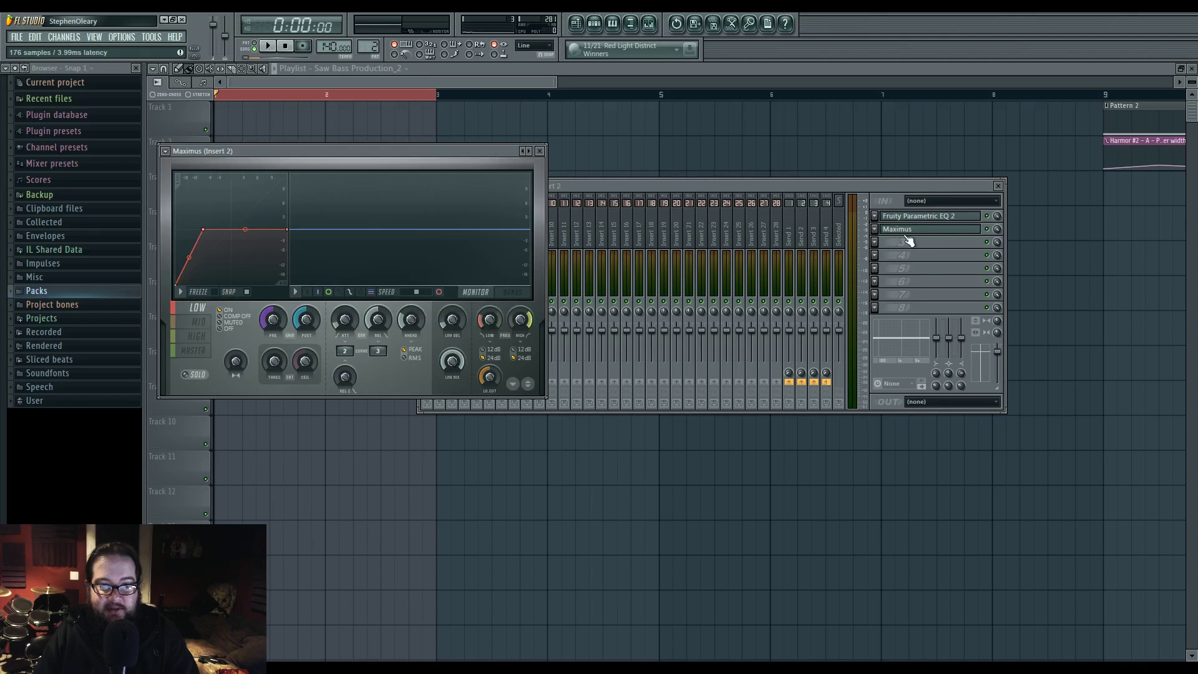
{"action": "left_click", "coordinate": [903, 242]}
{"action": "left_click", "coordinate": [1026, 205]}
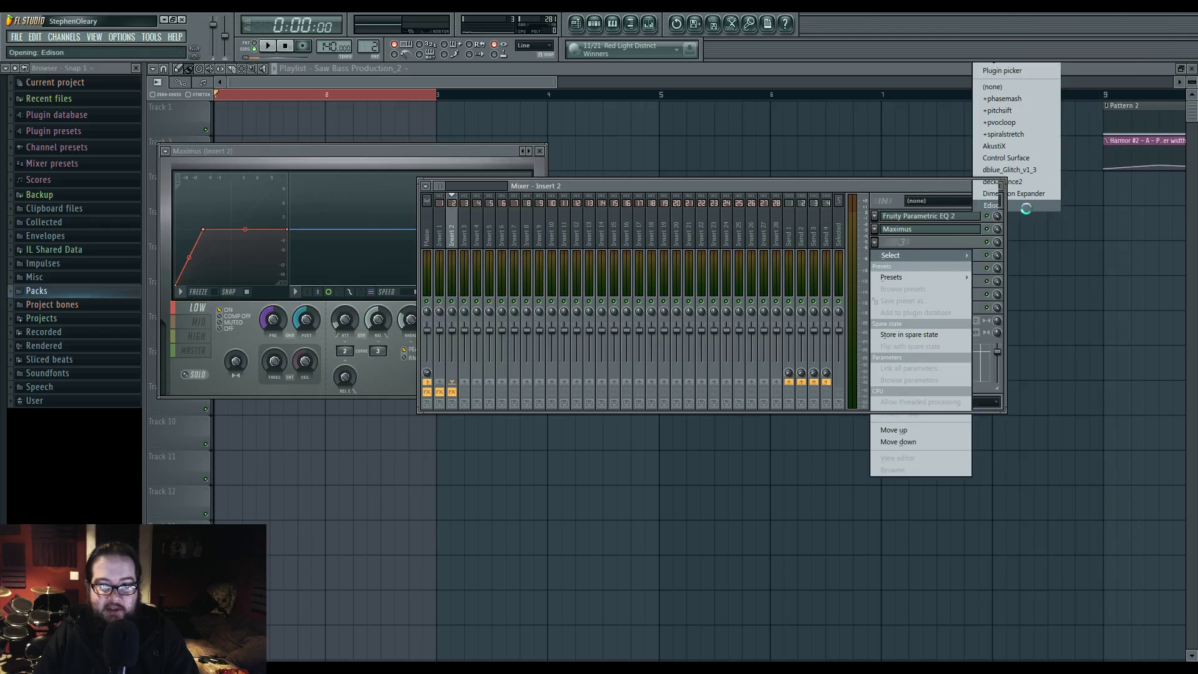
{"action": "left_click_drag", "start_coordinate": [571, 217], "coordinate": [592, 234]}
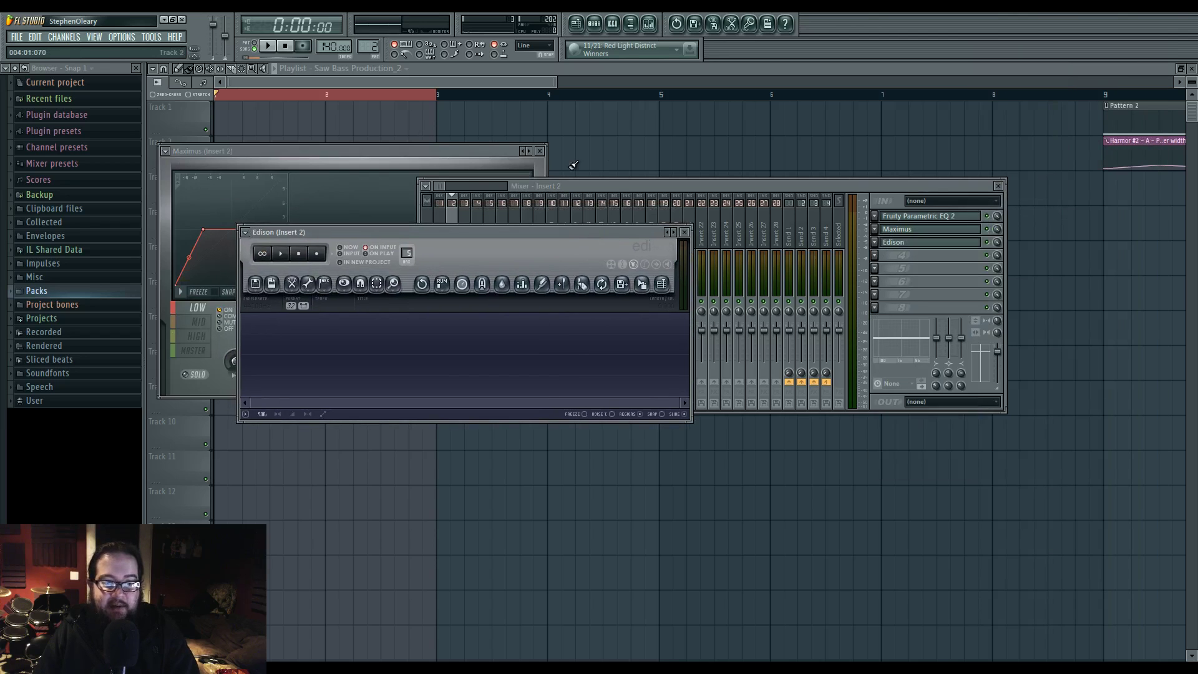
{"action": "left_click", "coordinate": [608, 186]}
Set Edison to record on play, arm it and record a take of the selected bars
{"action": "left_click", "coordinate": [405, 272]}
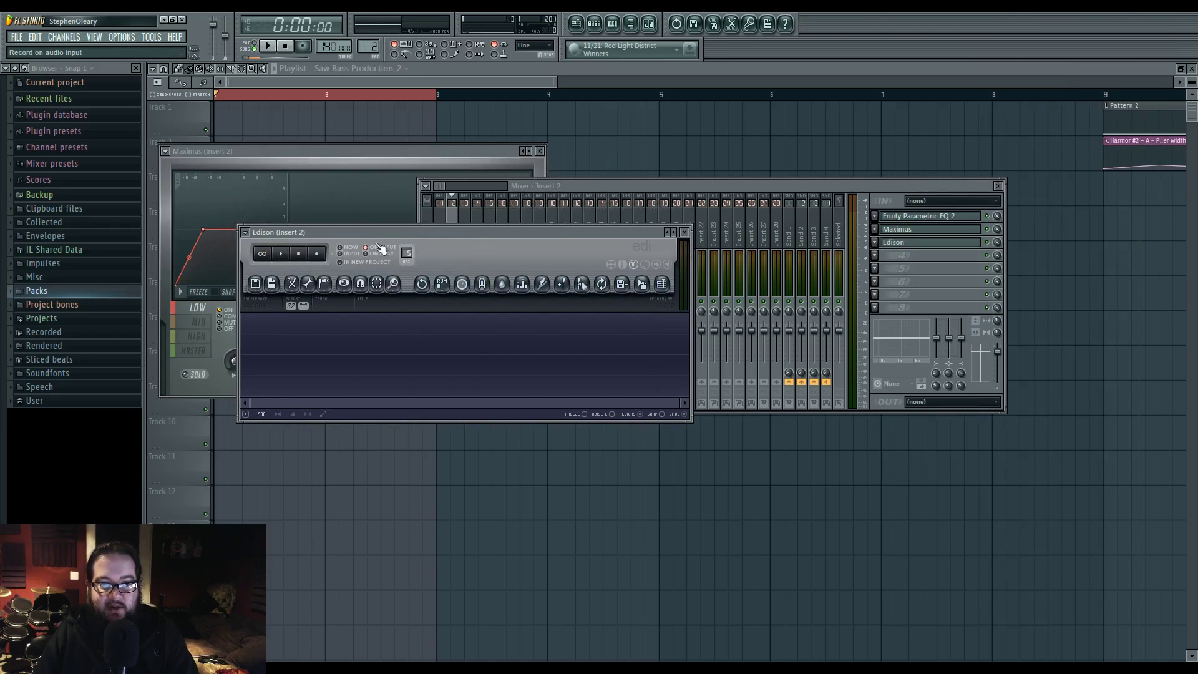
{"action": "left_click", "coordinate": [323, 260]}
{"action": "key", "text": "space"}
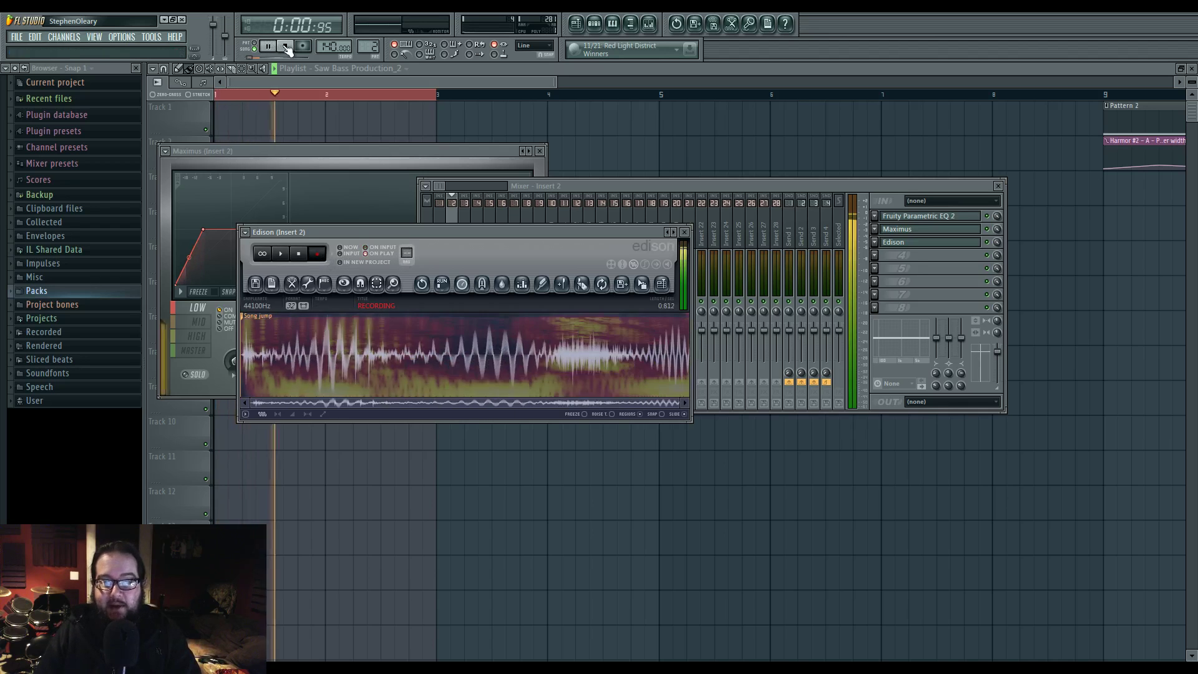
{"action": "left_click", "coordinate": [285, 47]}
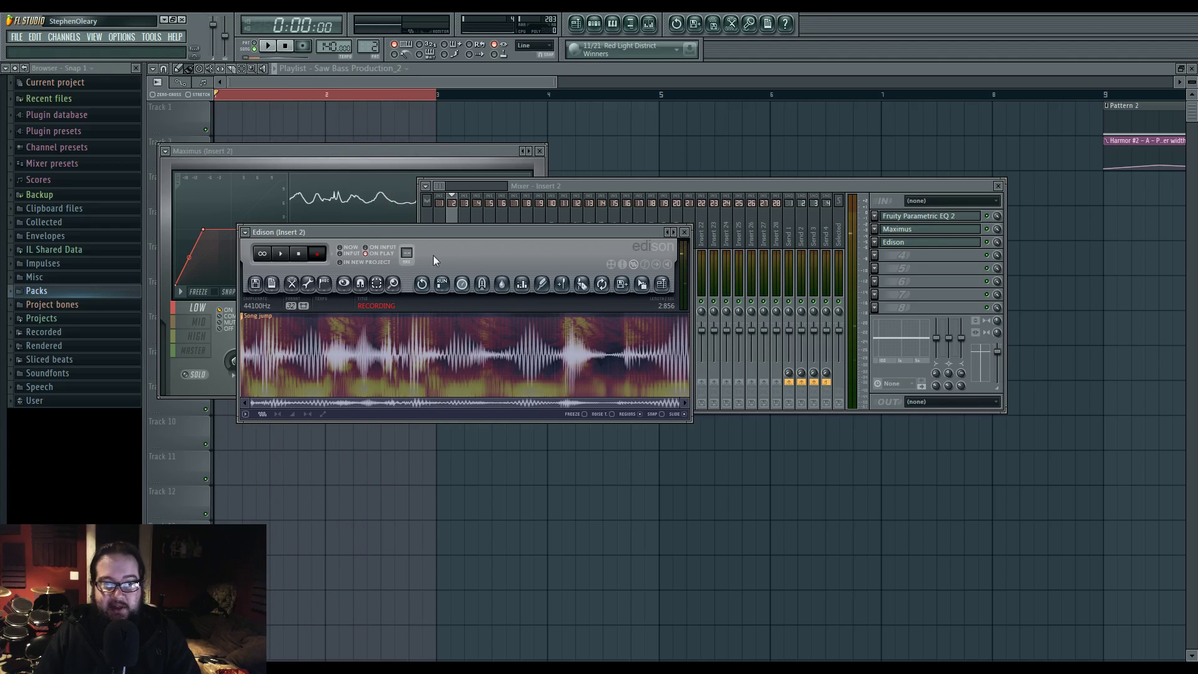
Clear the take, record the selected bars again and delete the audio after the second Song jump marker
{"action": "key", "text": "ctrl+n"}
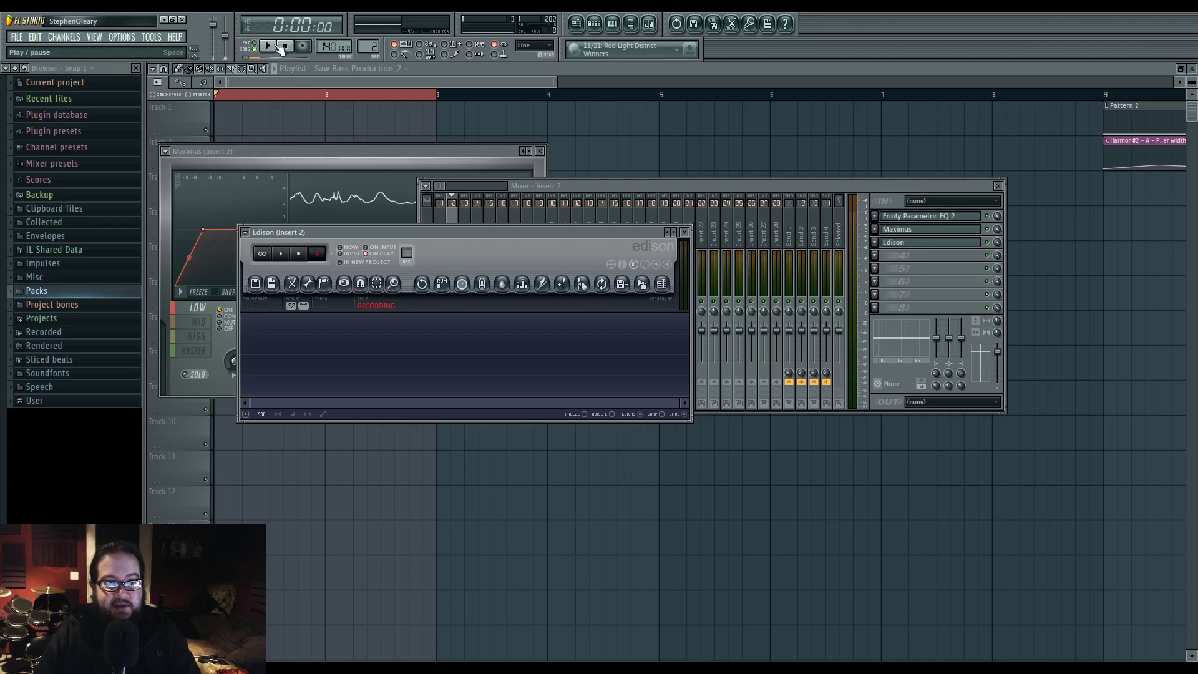
{"action": "left_click", "coordinate": [275, 46]}
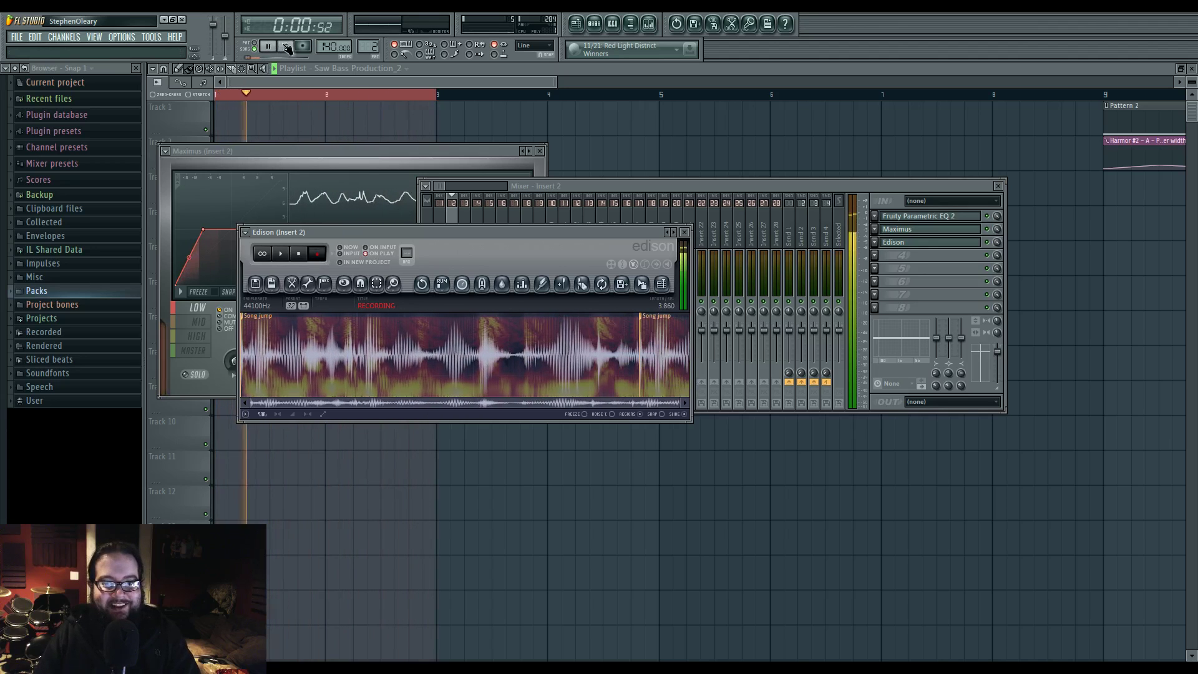
{"action": "left_click", "coordinate": [286, 47]}
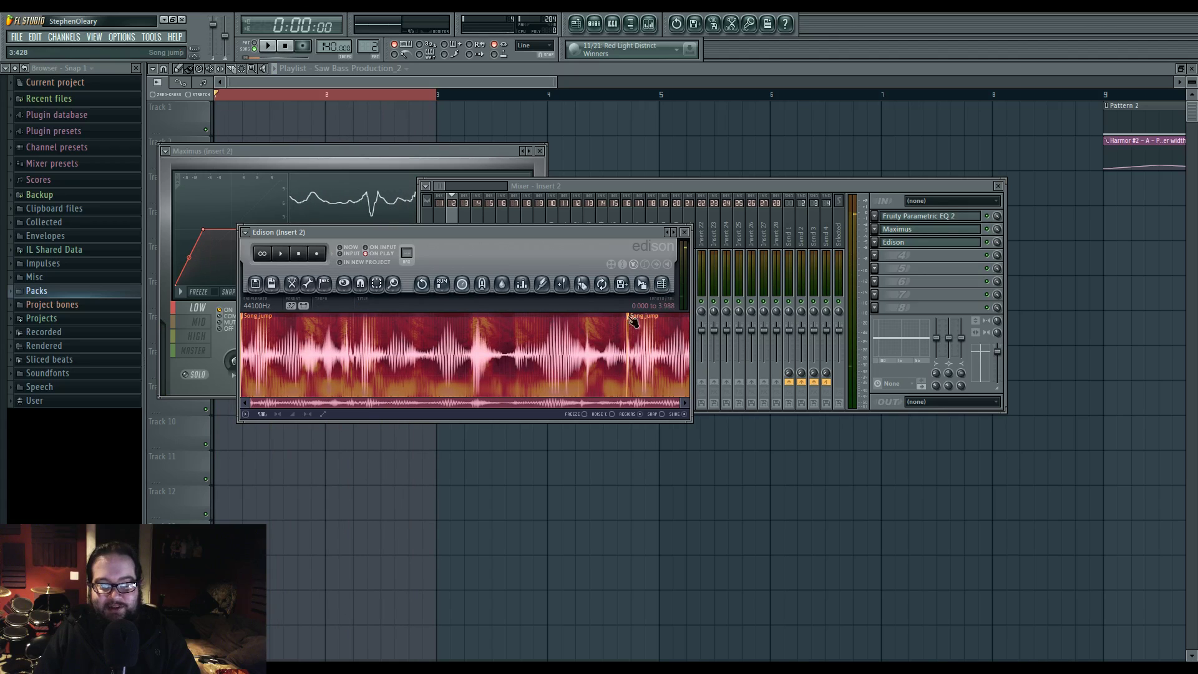
{"action": "key", "text": "Delete"}
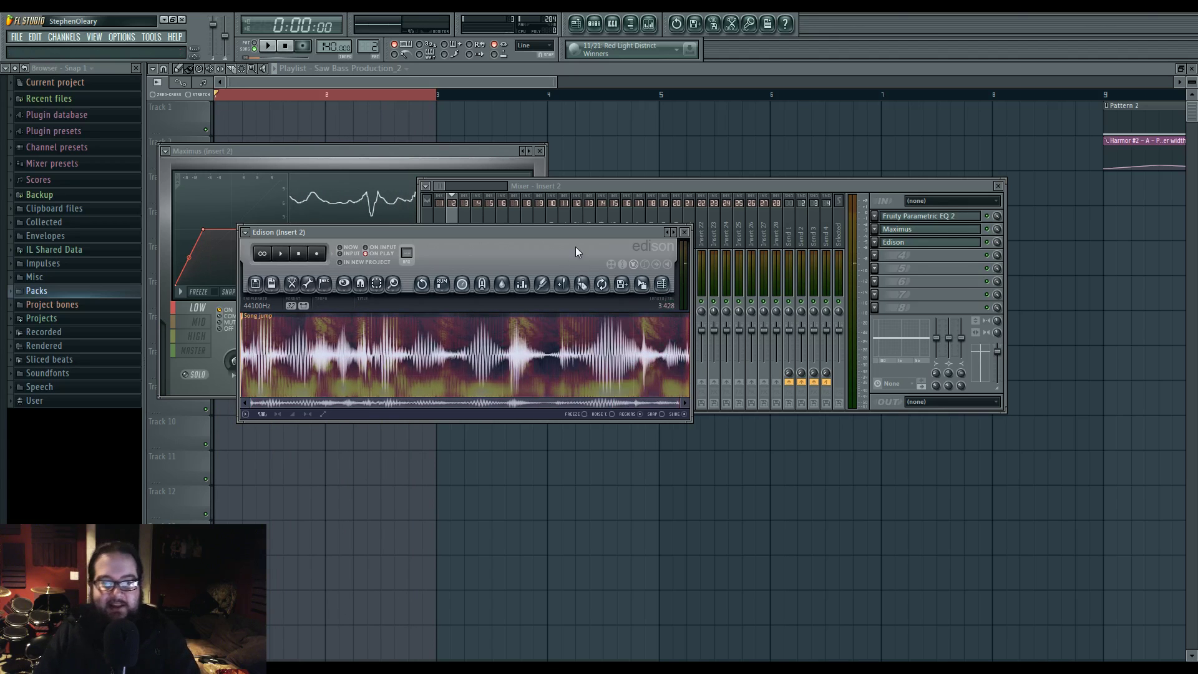
Open Harmor #3 and transfer Edison's recorded sample into its image section
{"action": "left_click", "coordinate": [594, 23]}
{"action": "left_click", "coordinate": [747, 383]}
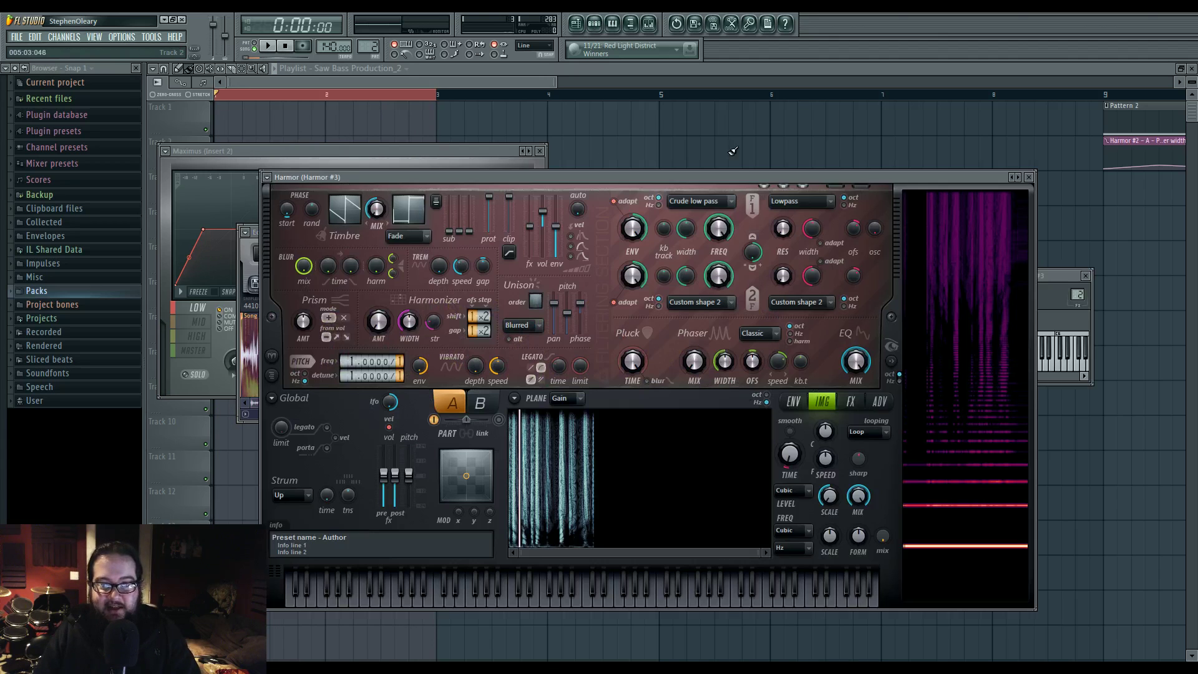
{"action": "left_click", "coordinate": [248, 255]}
{"action": "left_click_drag", "start_coordinate": [642, 284], "coordinate": [630, 487]}
{"action": "left_click", "coordinate": [699, 178]}
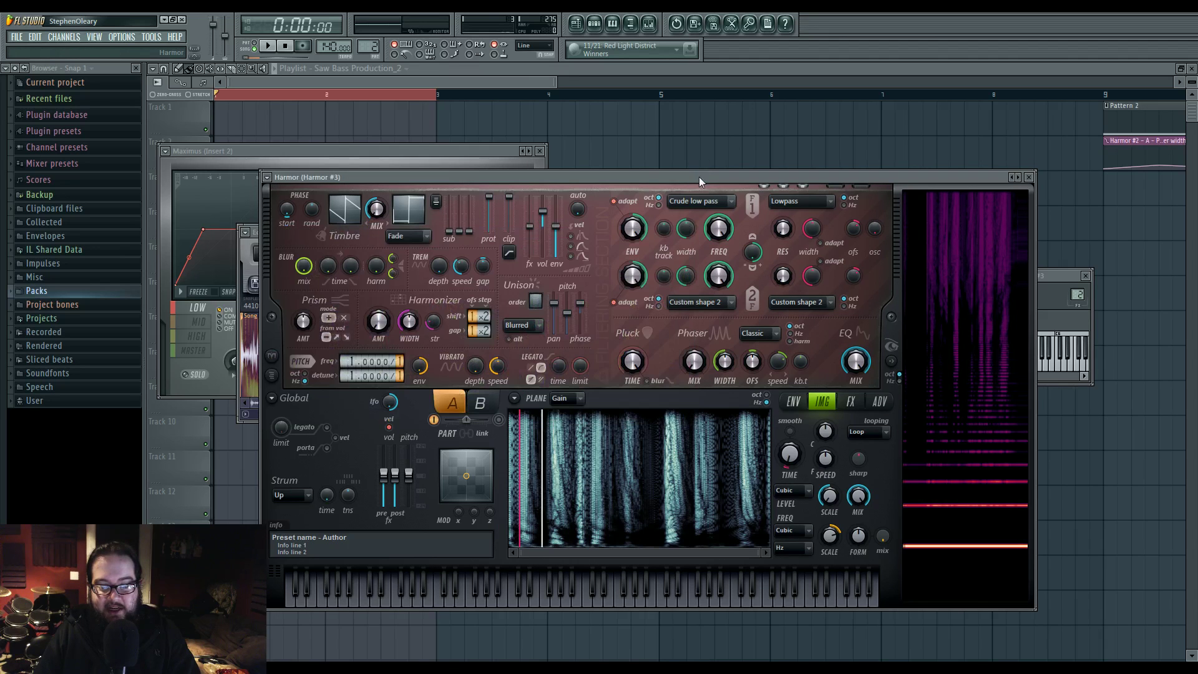
Play test notes while moving the image time position forward, and reset the image gain and frequency pixel scales
{"action": "key", "text": "z"}
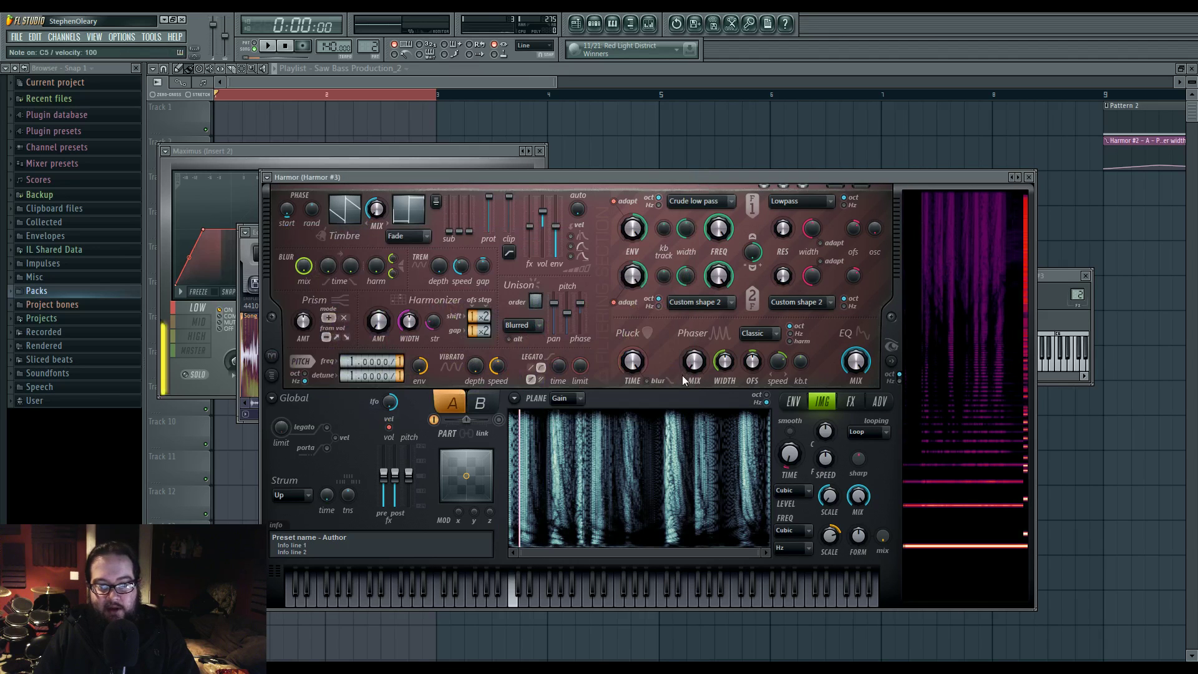
{"action": "double_click", "coordinate": [1079, 294]}
{"action": "left_click", "coordinate": [883, 499]}
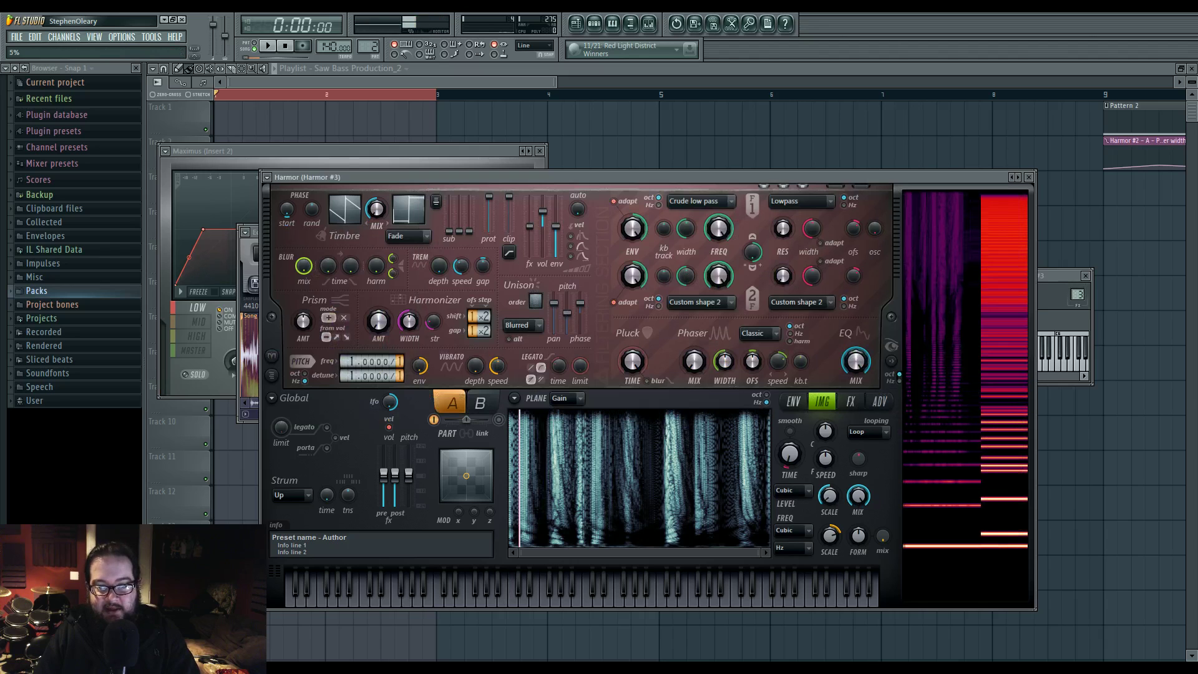
{"action": "left_click_drag", "start_coordinate": [794, 458], "coordinate": [795, 422]}
{"action": "key", "text": "z"}
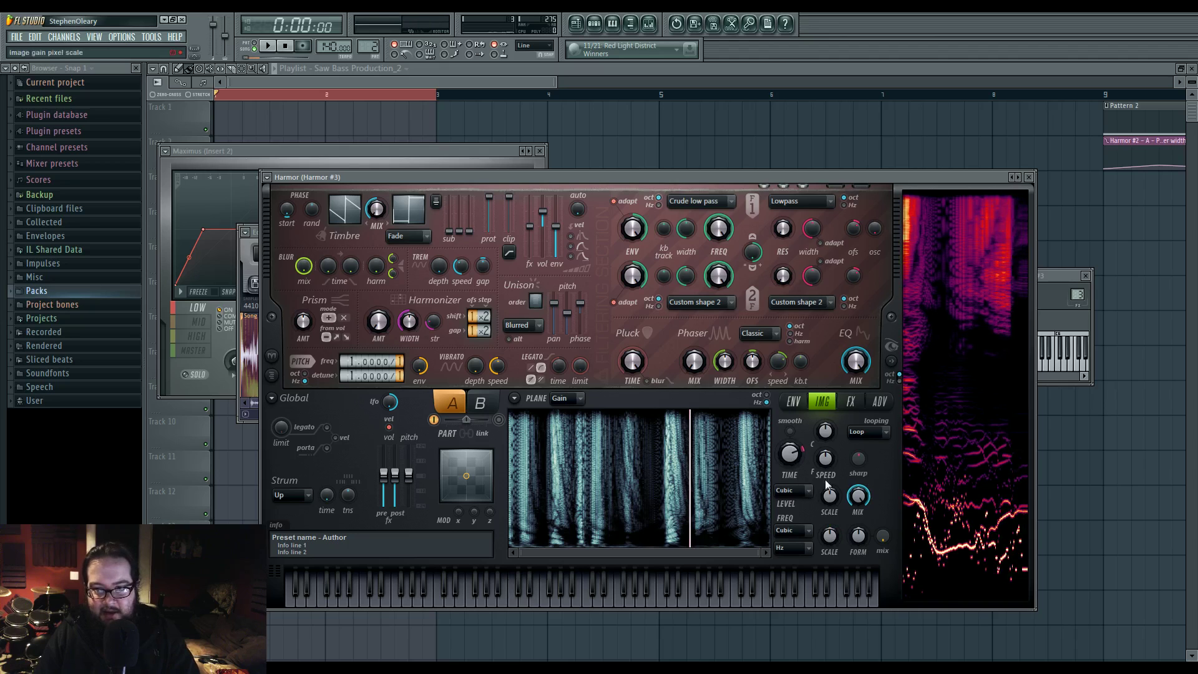
Check the image frequency scale and sweep the image time position back toward the start while playing notes
{"action": "mouse_move", "coordinate": [803, 456]}
{"action": "left_mouse_down"}
{"action": "mouse_move", "coordinate": [803, 436]}
{"action": "mouse_move", "coordinate": [795, 456]}
{"action": "left_mouse_up"}
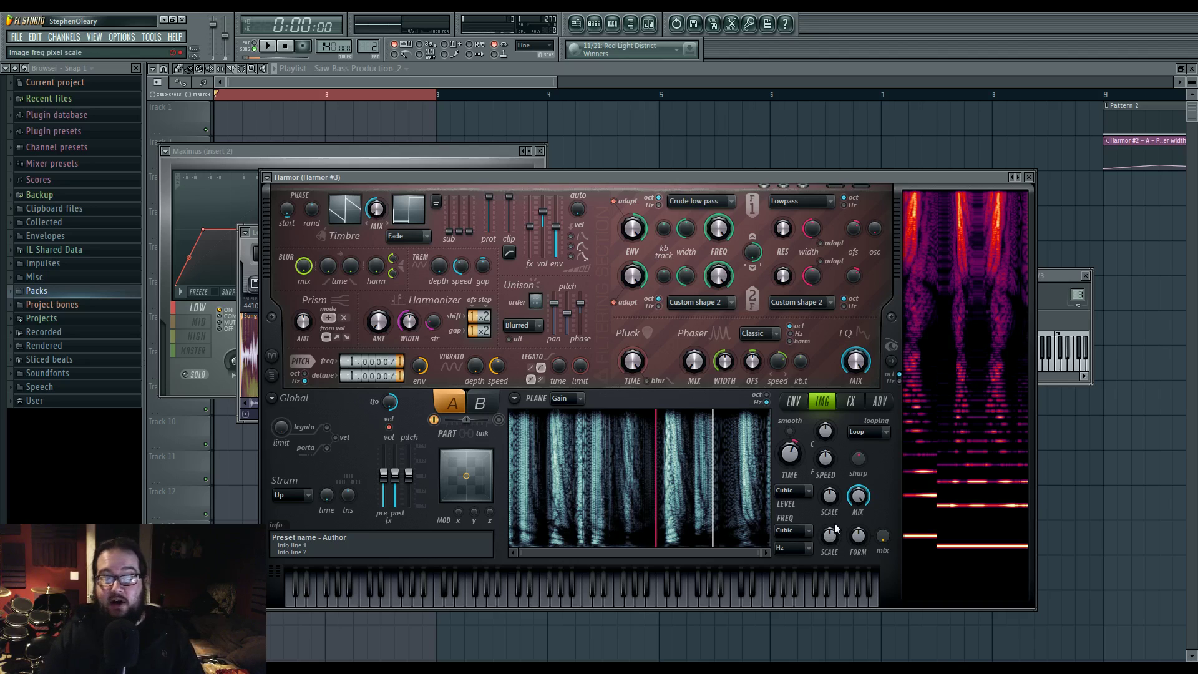
{"action": "left_click_drag", "start_coordinate": [832, 535], "coordinate": [832, 536]}
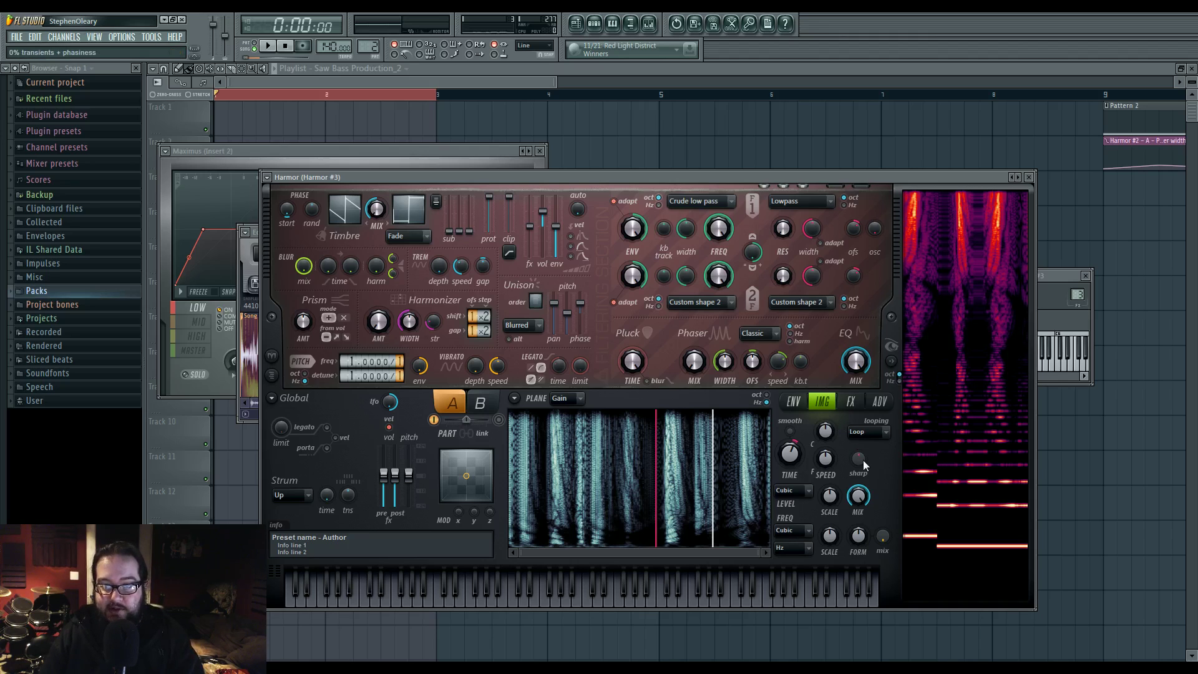
{"action": "mouse_move", "coordinate": [791, 455]}
{"action": "left_mouse_down"}
{"action": "mouse_move", "coordinate": [791, 445]}
{"action": "mouse_move", "coordinate": [791, 457]}
{"action": "left_mouse_up"}
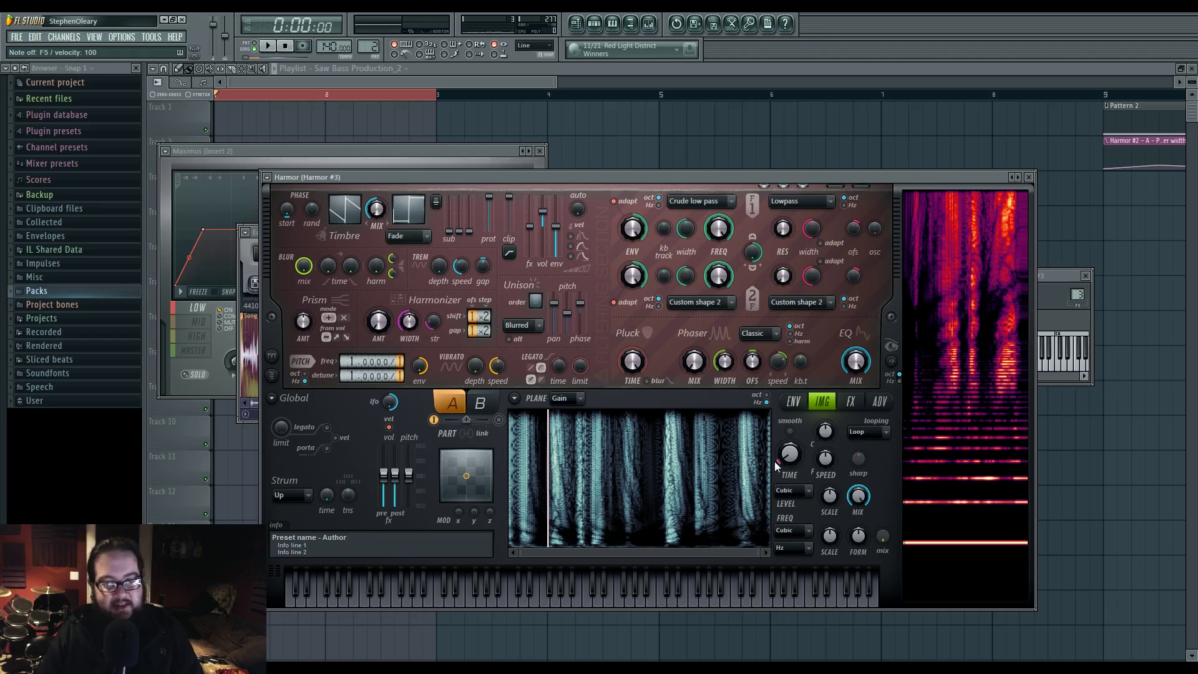
Play notes while sweeping Harmor #3's image time position from the late part of the image back toward its middle
{"action": "left_click_drag", "start_coordinate": [790, 461], "coordinate": [789, 379]}
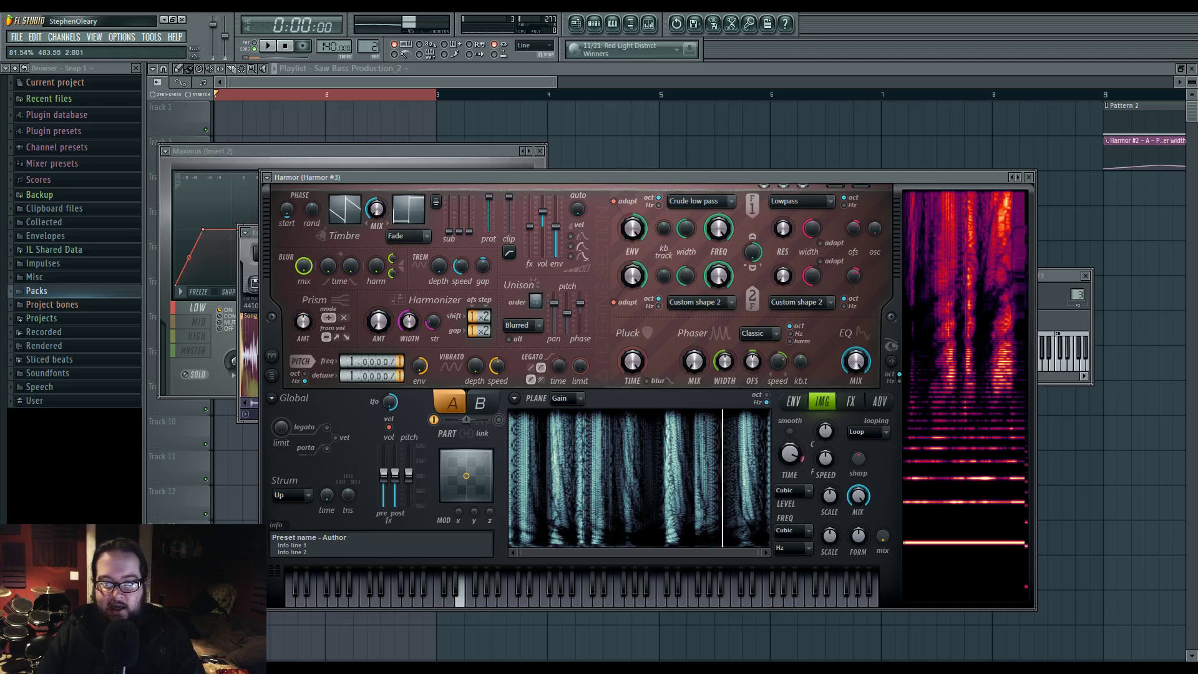
{"action": "left_click_drag", "start_coordinate": [788, 431], "coordinate": [789, 447]}
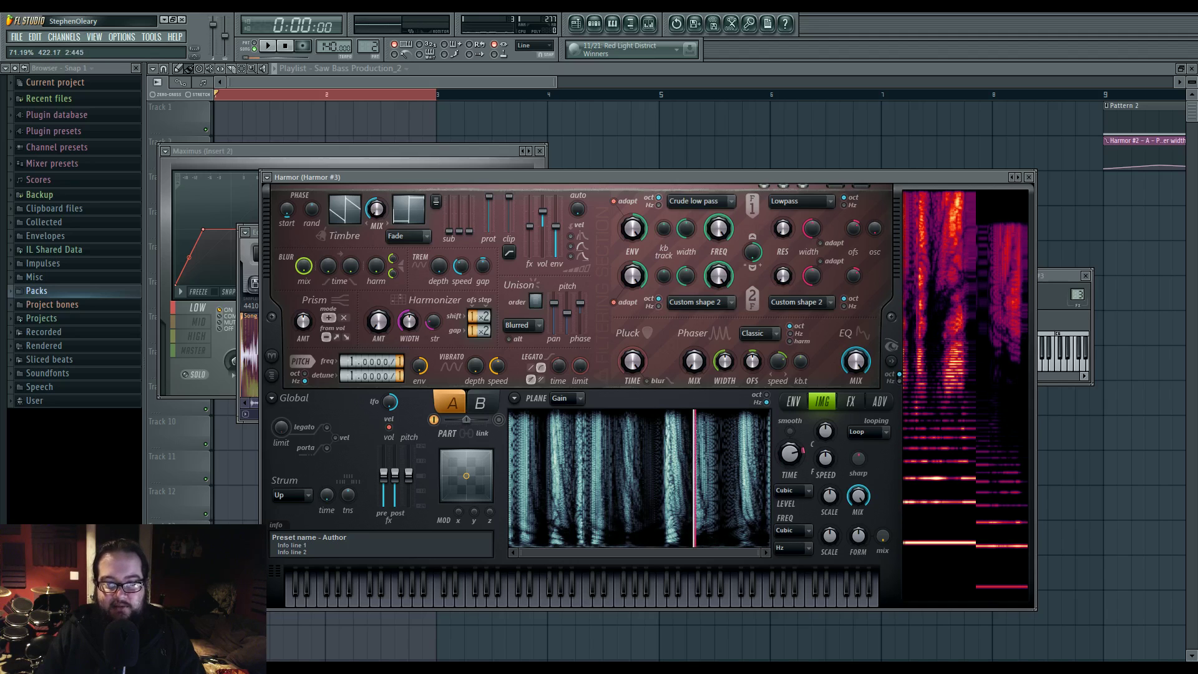
{"action": "left_click_drag", "start_coordinate": [789, 454], "coordinate": [789, 434]}
{"action": "key", "text": "z"}
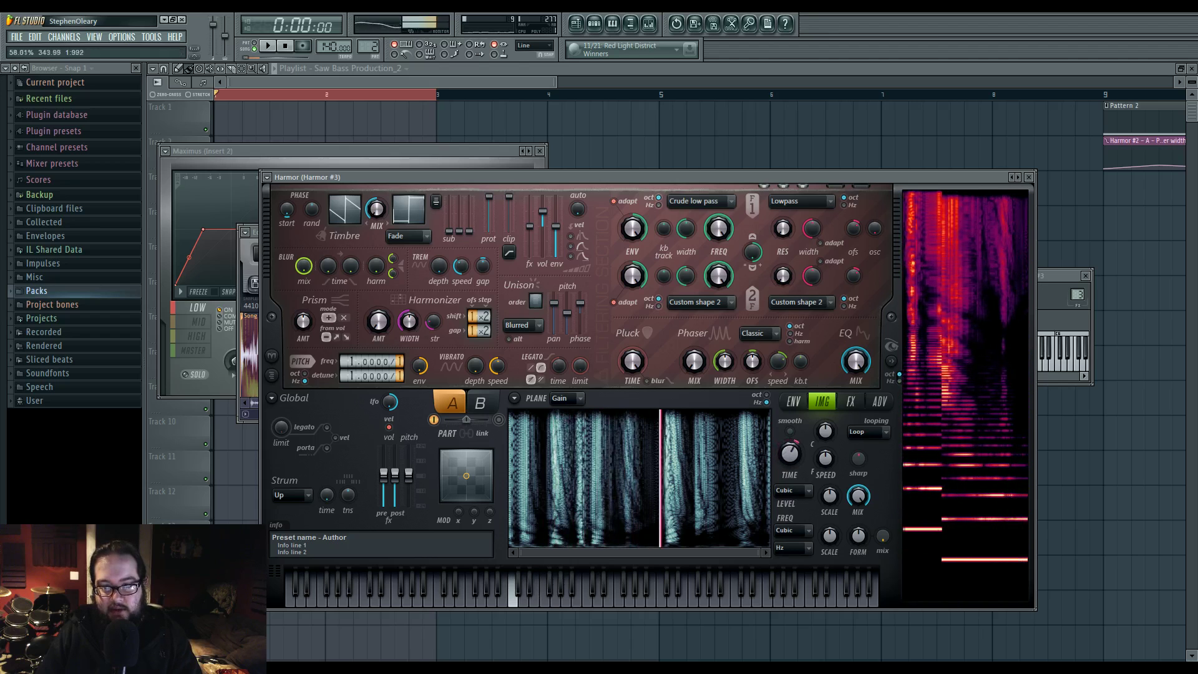
Adjust Harmor #3's unison order and sliders, and set the compression type to Burning
{"action": "left_click_drag", "start_coordinate": [535, 302], "coordinate": [567, 329]}
{"action": "left_click", "coordinate": [879, 403]}
{"action": "left_click", "coordinate": [851, 404]}
{"action": "left_click", "coordinate": [824, 521]}
{"action": "left_click", "coordinate": [811, 589]}
Set Harmor #3's distortion type to Log and adjust the distortion and compression sliders
{"action": "left_click", "coordinate": [602, 434]}
{"action": "left_click", "coordinate": [596, 449]}
{"action": "left_click_drag", "start_coordinate": [578, 449], "coordinate": [526, 443]}
{"action": "left_click_drag", "start_coordinate": [867, 523], "coordinate": [873, 518]}
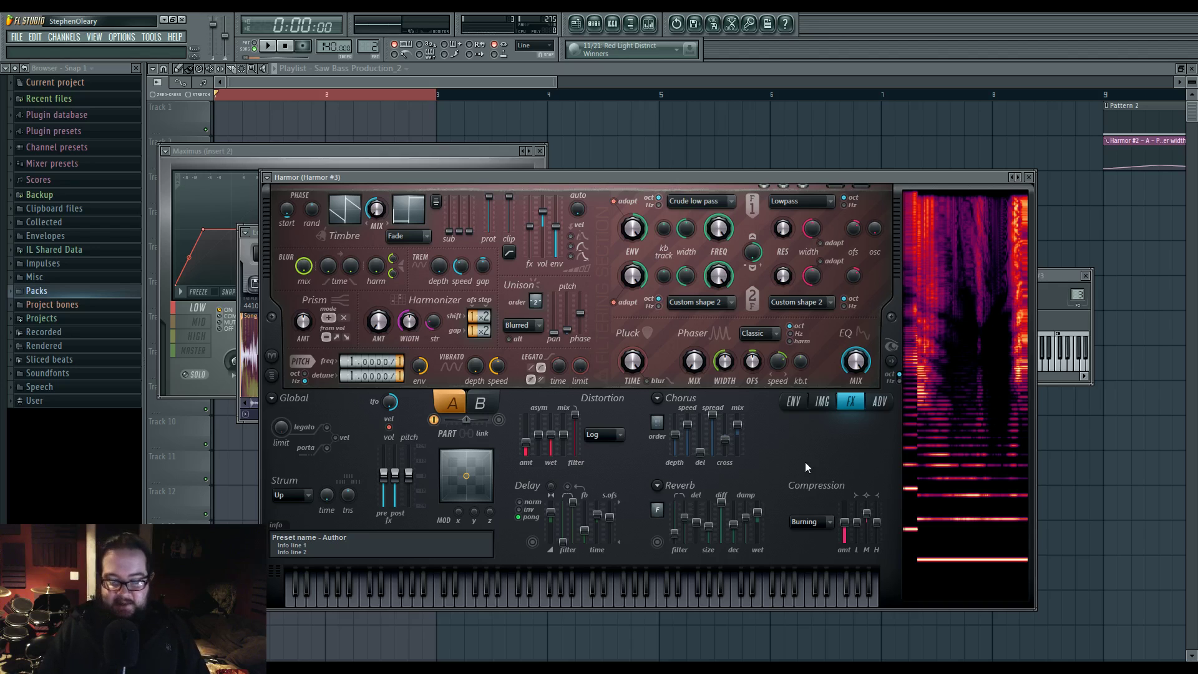
Return to Harmor #3's image section and sweep the image time position back near the start
{"action": "left_click", "coordinate": [822, 401]}
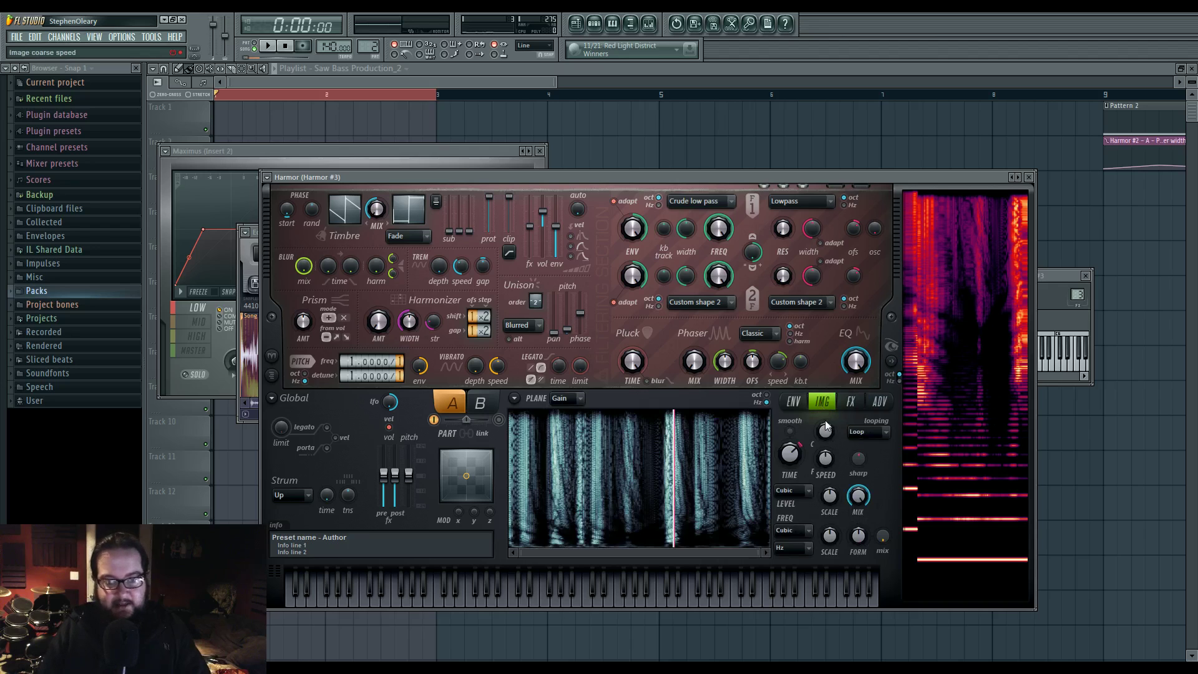
{"action": "left_click_drag", "start_coordinate": [789, 454], "coordinate": [790, 483]}
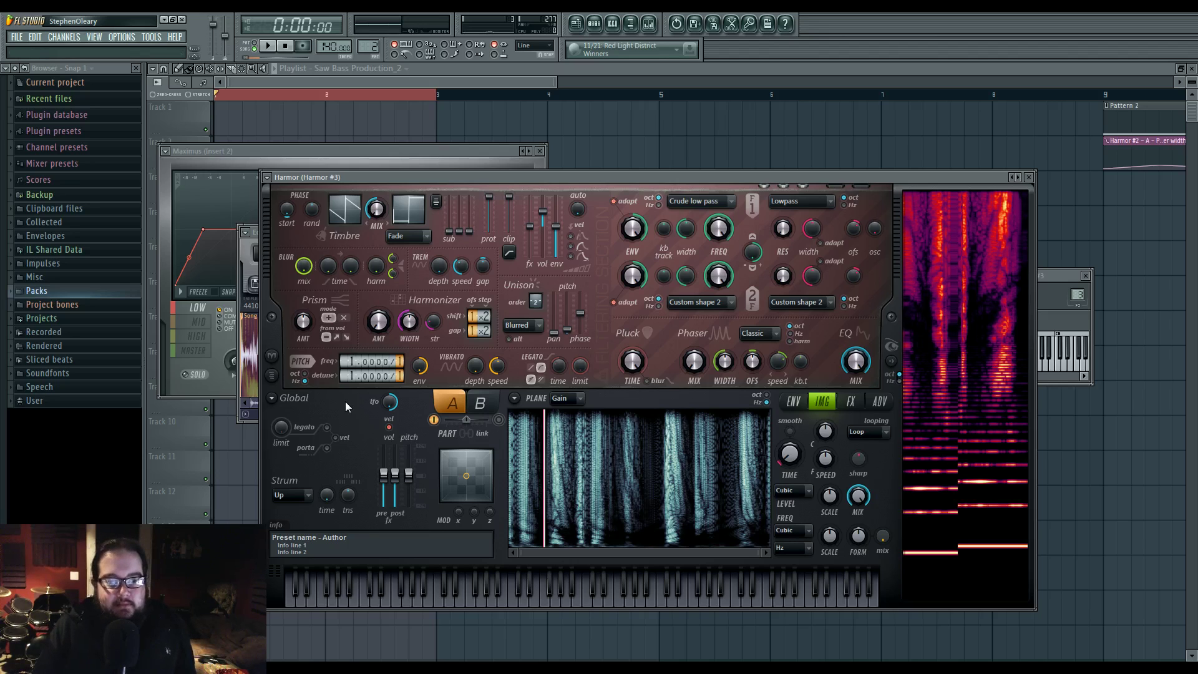
{"action": "left_click_drag", "start_coordinate": [538, 177], "coordinate": [518, 167]}
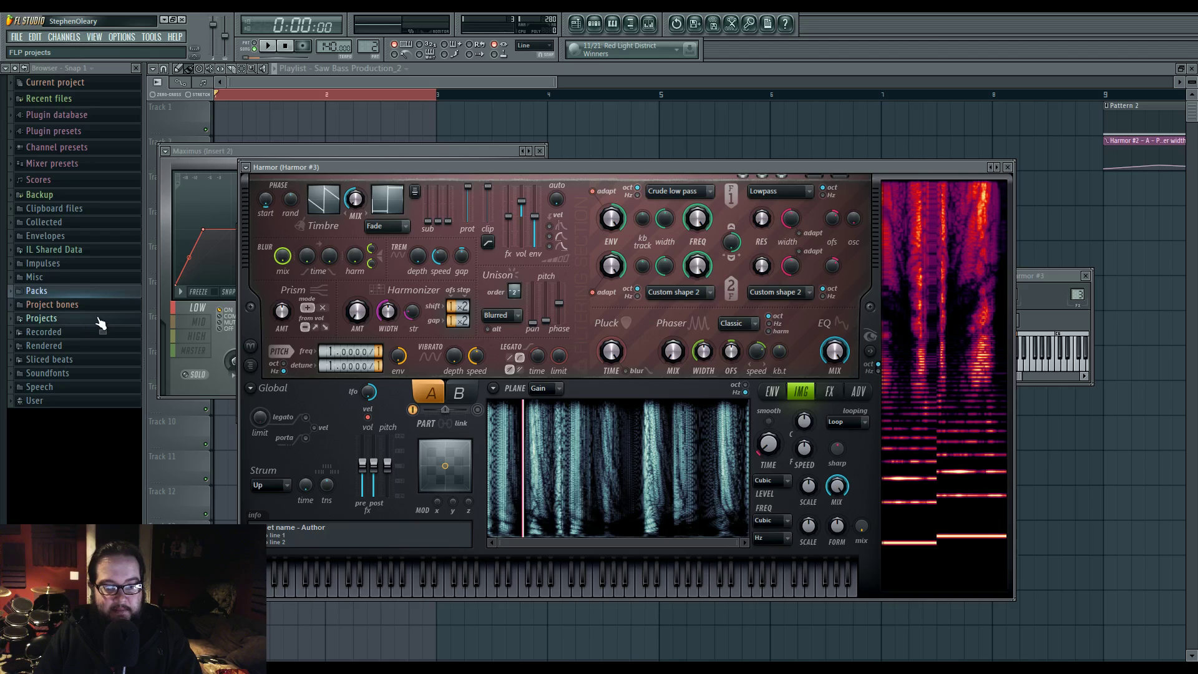
Look through the Packs sample library, checking SFX, and open its FX folder
{"action": "left_click", "coordinate": [106, 292]}
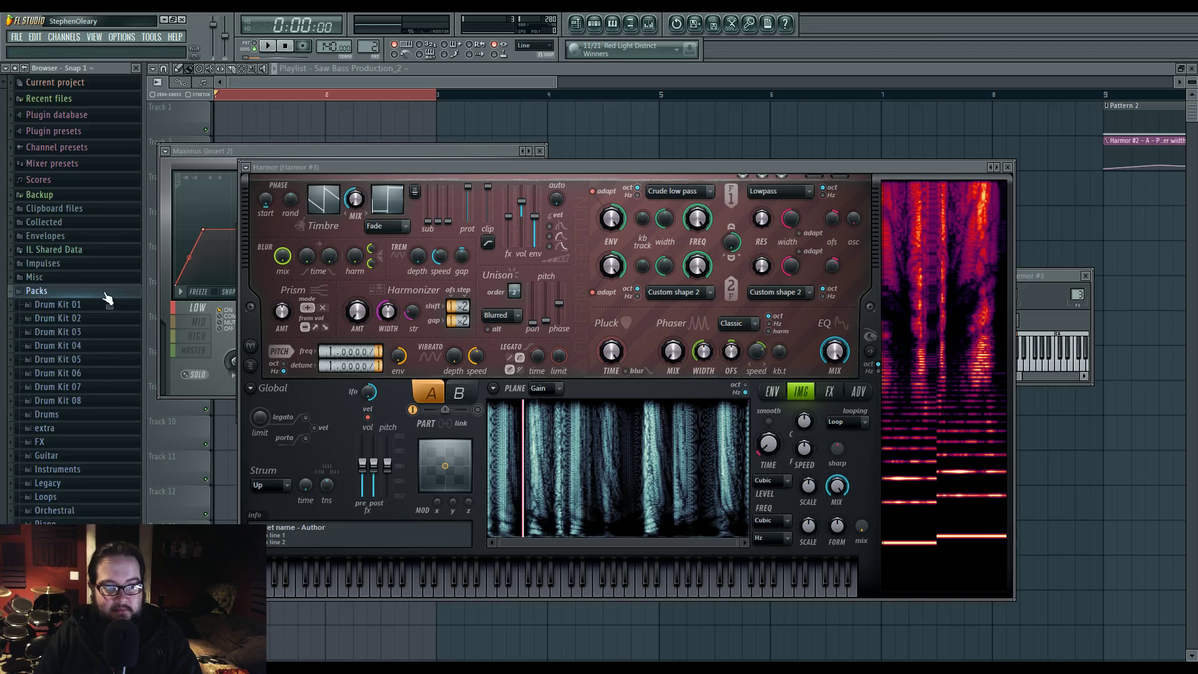
{"action": "left_click", "coordinate": [103, 538]}
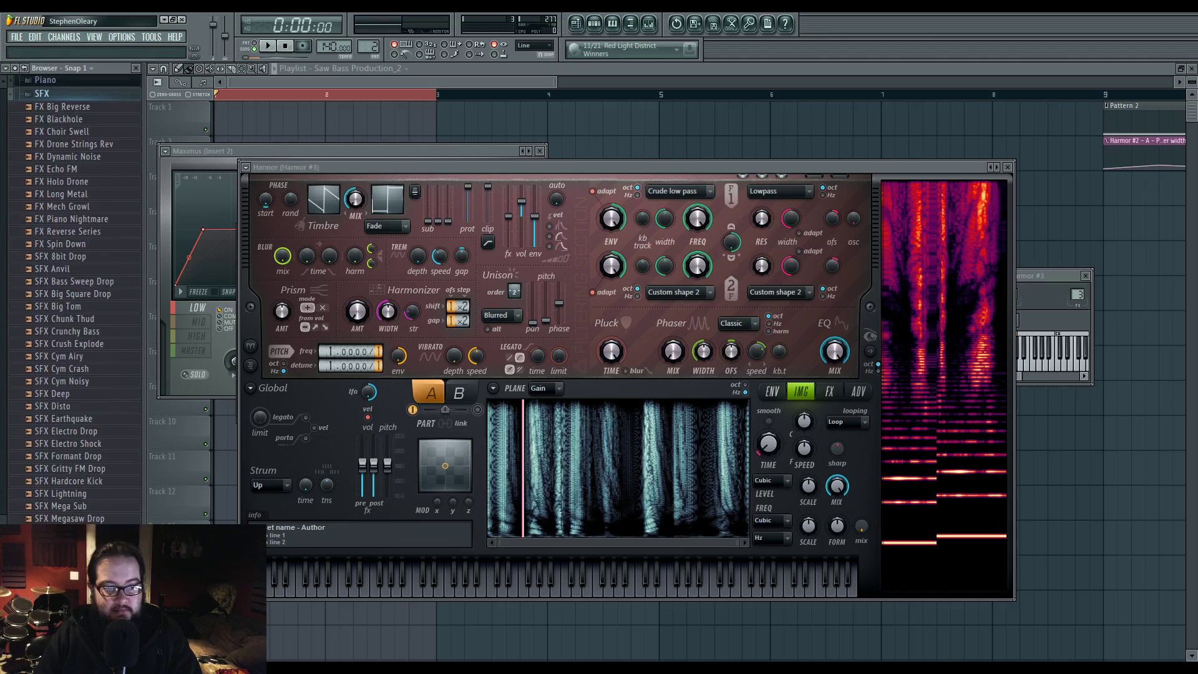
{"action": "scroll", "coordinate": [40, 286], "scroll_direction": "up", "scroll_amount": 3}
{"action": "left_click", "coordinate": [74, 245]}
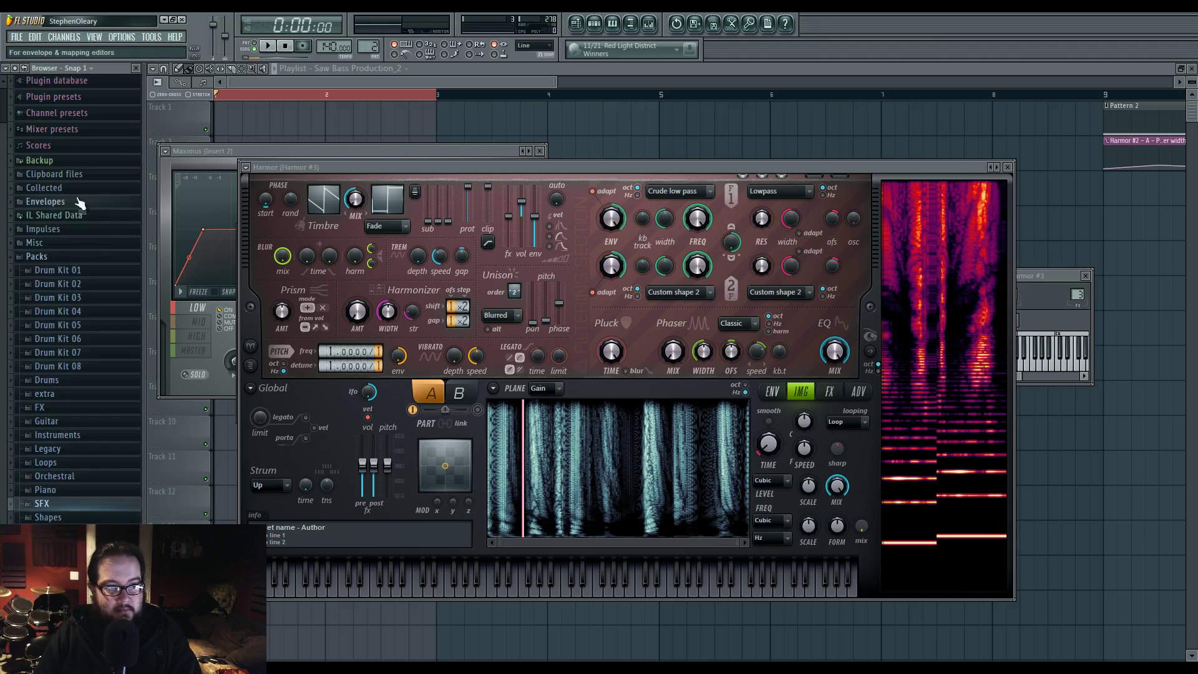
{"action": "left_click", "coordinate": [75, 408]}
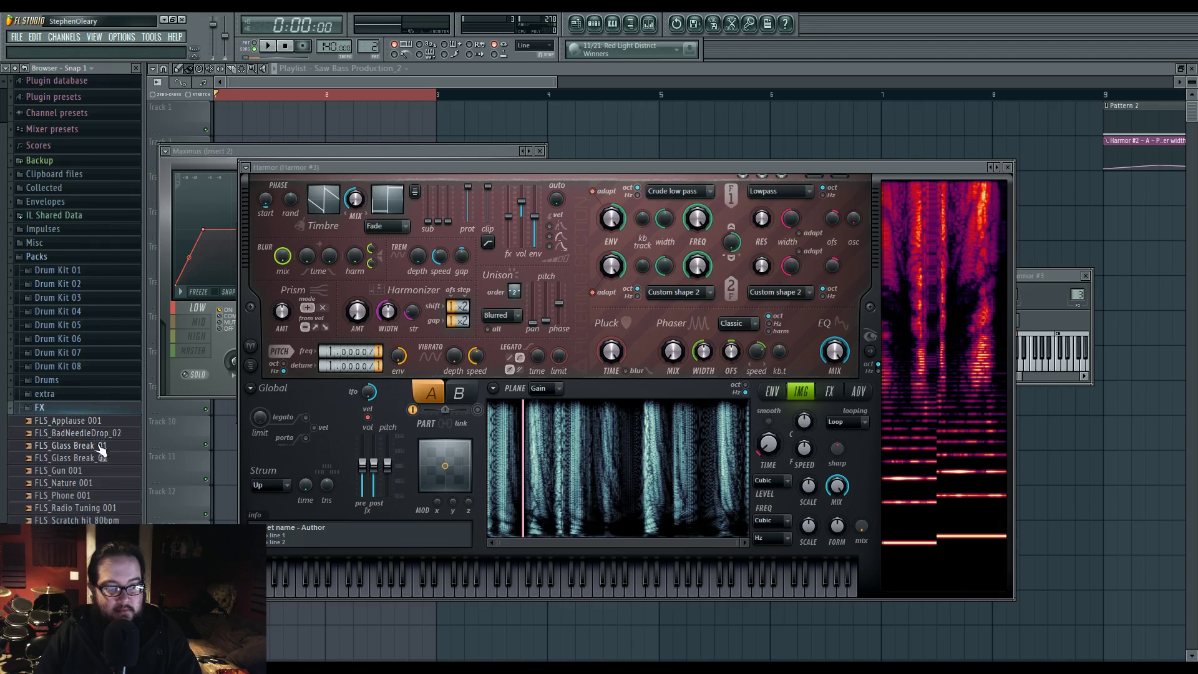
Clear the plugin windows so the step sequencer shows, and audition the FLS_Nature 001 sample
{"action": "left_click", "coordinate": [594, 25]}
{"action": "left_click", "coordinate": [577, 24]}
{"action": "left_click", "coordinate": [594, 25]}
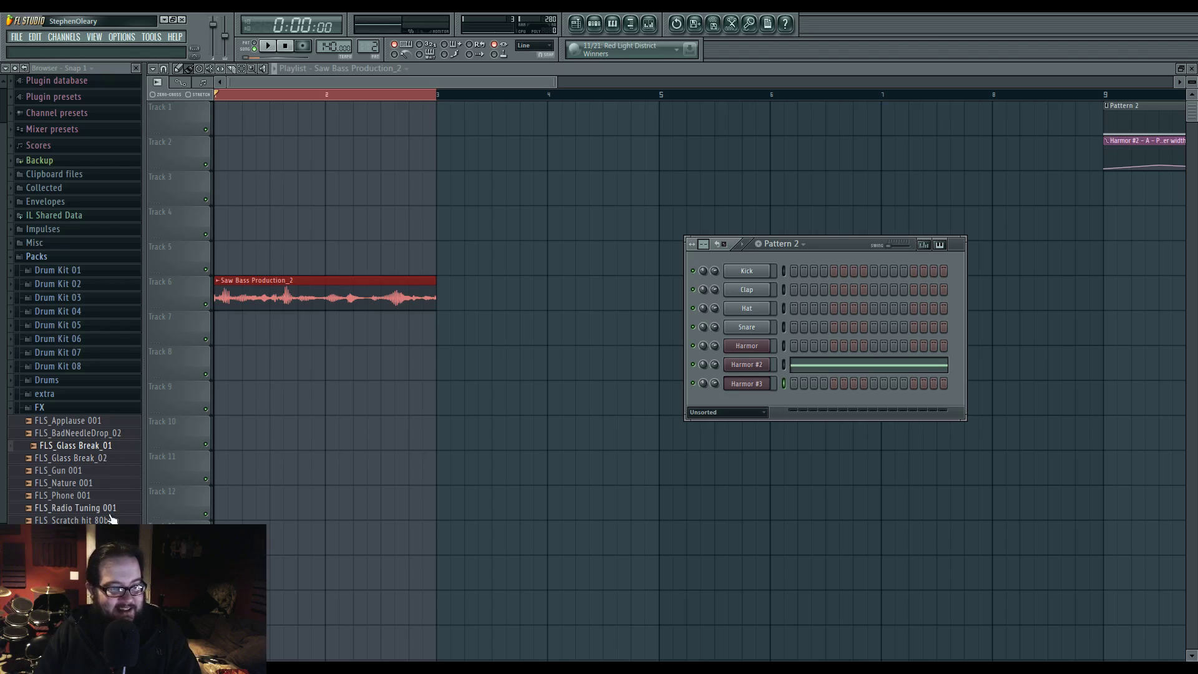
{"action": "left_click", "coordinate": [102, 483]}
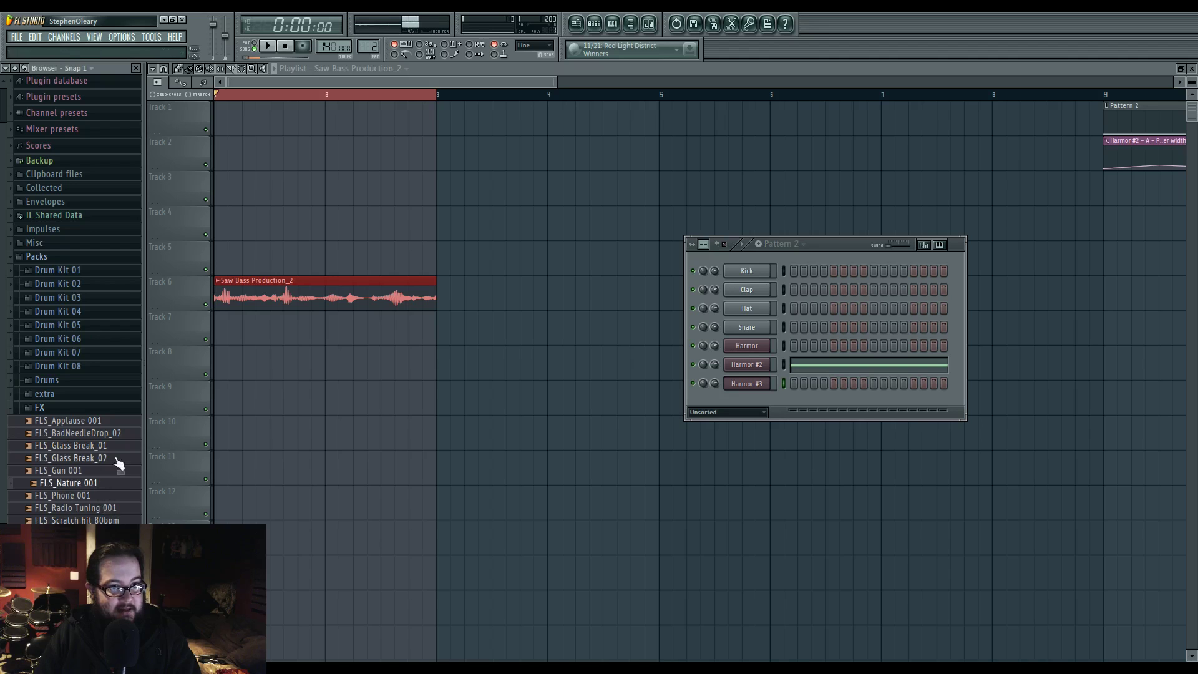
Add a Fruity Granulizer channel and place its settings window beside the step sequencer
{"action": "left_click", "coordinate": [64, 37]}
{"action": "mouse_move", "coordinate": [69, 49]}
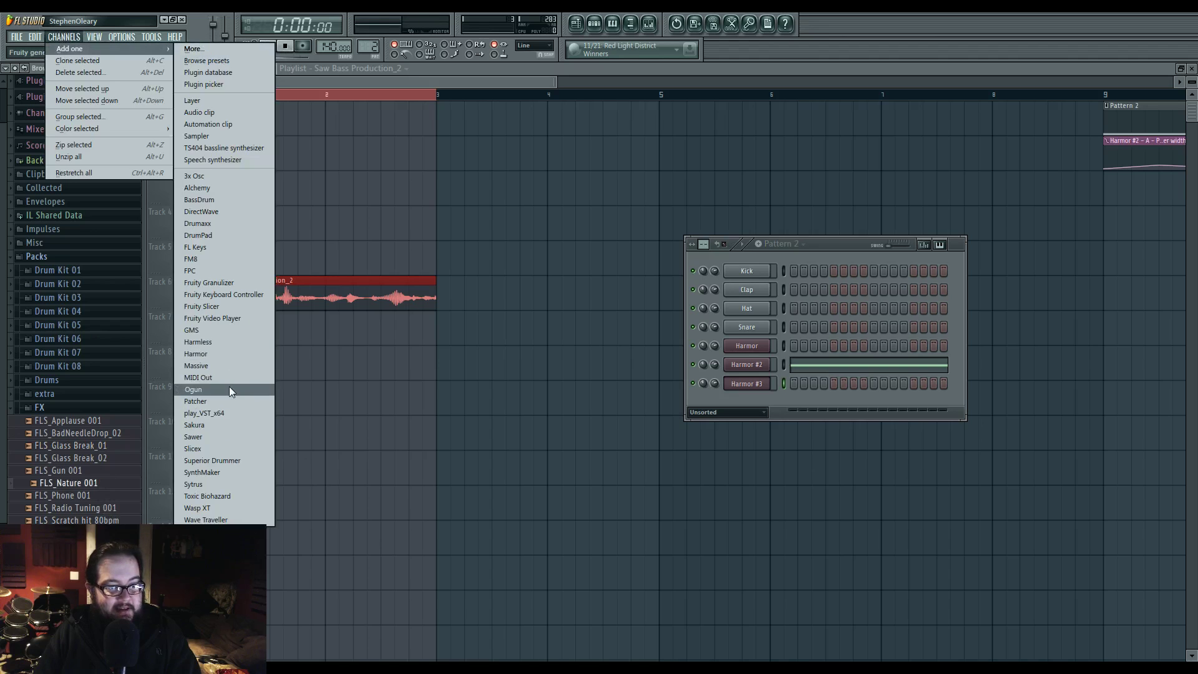
{"action": "left_click", "coordinate": [209, 283]}
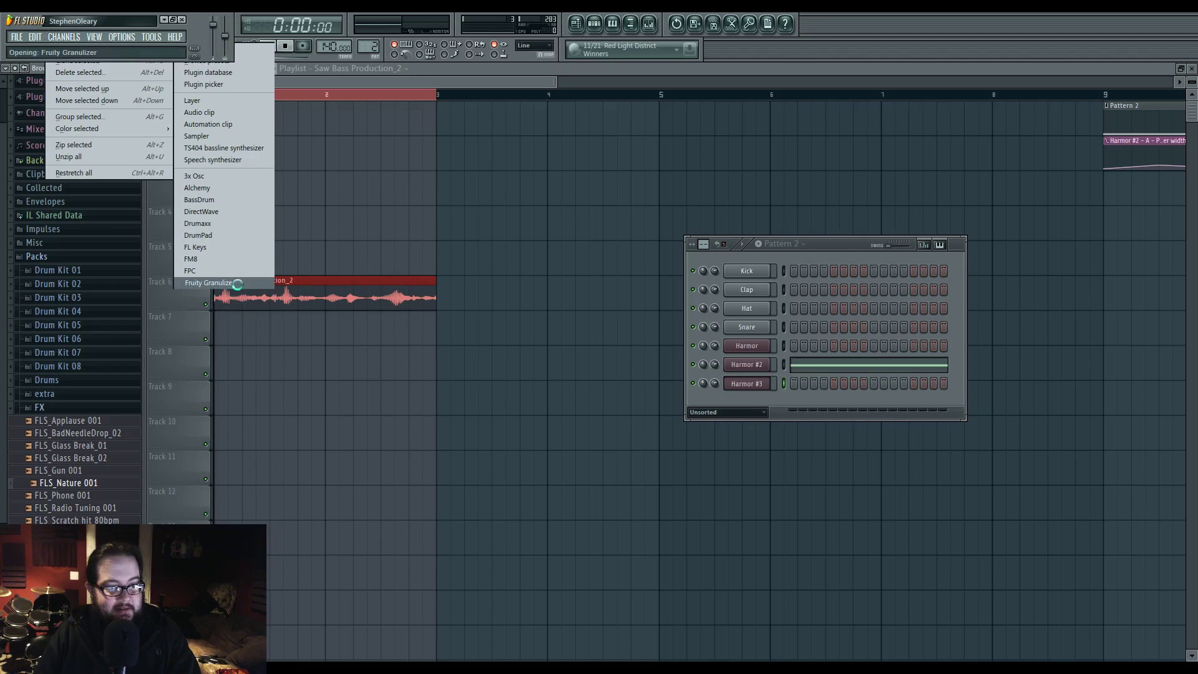
{"action": "left_click_drag", "start_coordinate": [1030, 275], "coordinate": [602, 162]}
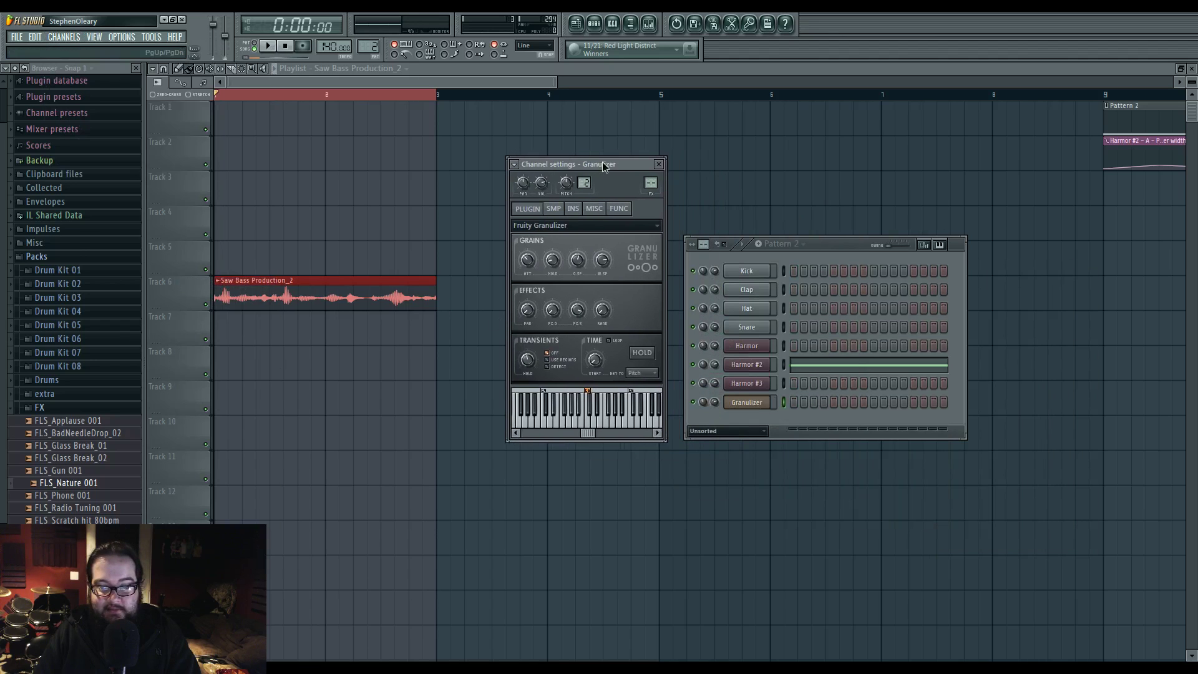
Load the FLS_Nature 001 sample from the FX folder into the Granulizer channel's sample settings
{"action": "left_click", "coordinate": [620, 209]}
{"action": "left_click", "coordinate": [594, 208]}
{"action": "left_click", "coordinate": [573, 208]}
{"action": "left_click", "coordinate": [560, 209]}
{"action": "left_click", "coordinate": [566, 209]}
{"action": "left_click", "coordinate": [556, 209]}
{"action": "left_click_drag", "start_coordinate": [69, 483], "coordinate": [552, 467]}
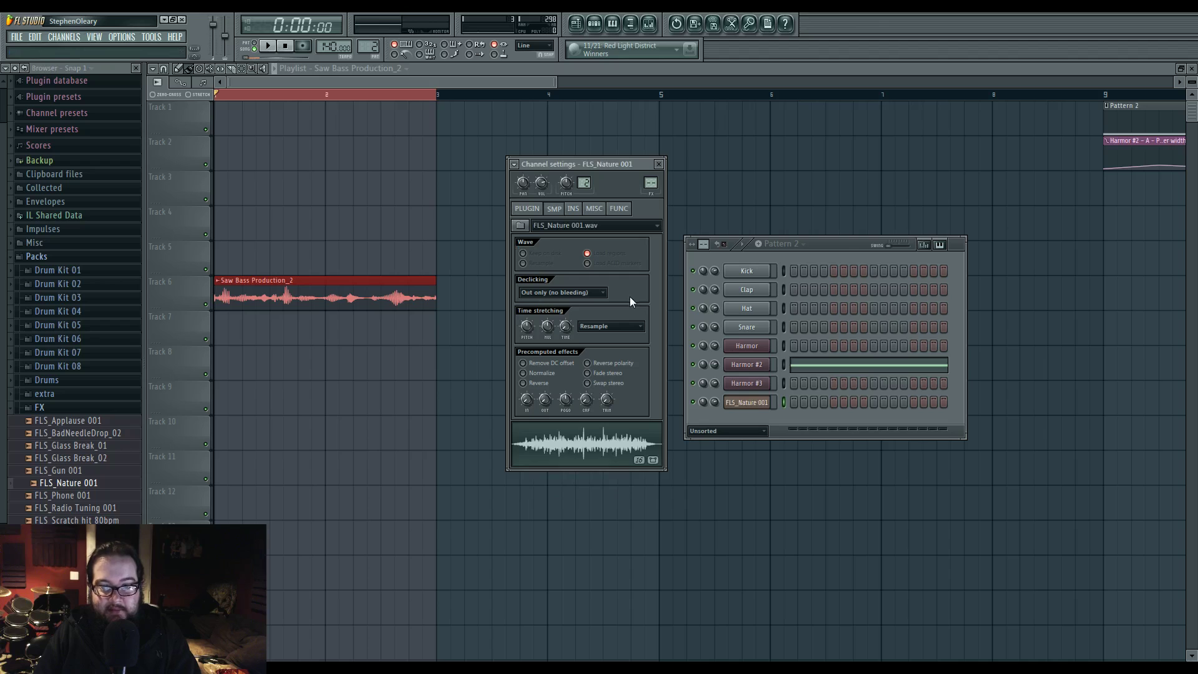
Turn on looping in the Granulizer's time section and switch to Pattern 3
{"action": "left_click", "coordinate": [529, 210]}
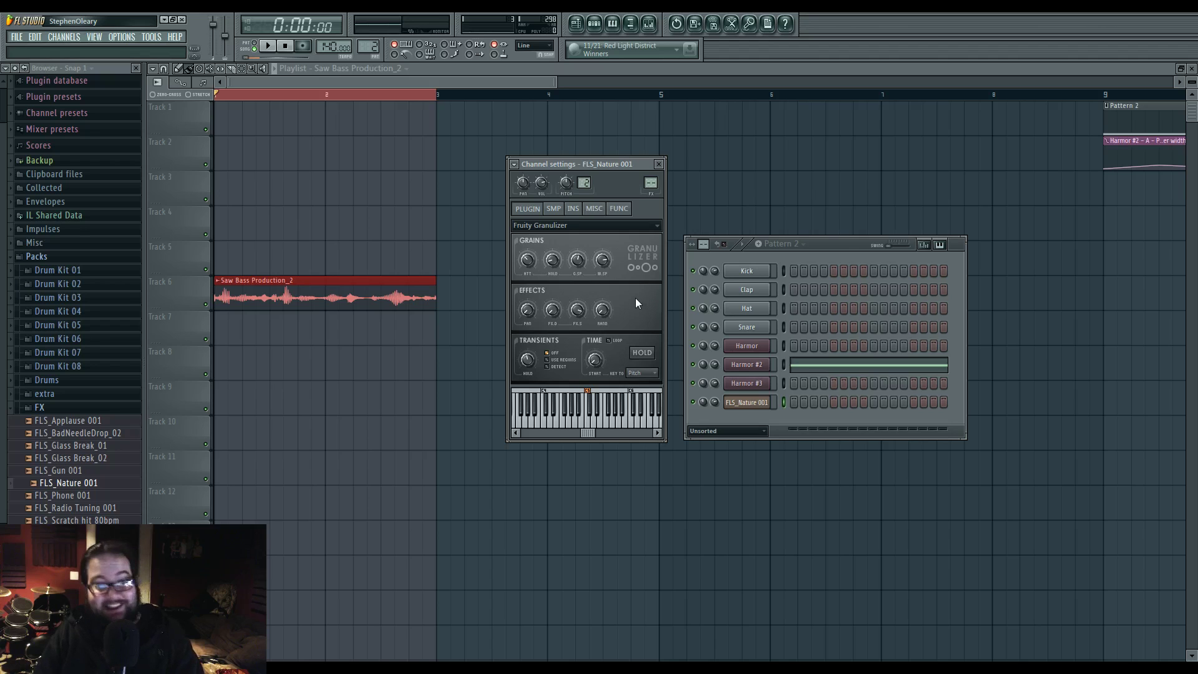
{"action": "left_click", "coordinate": [615, 340]}
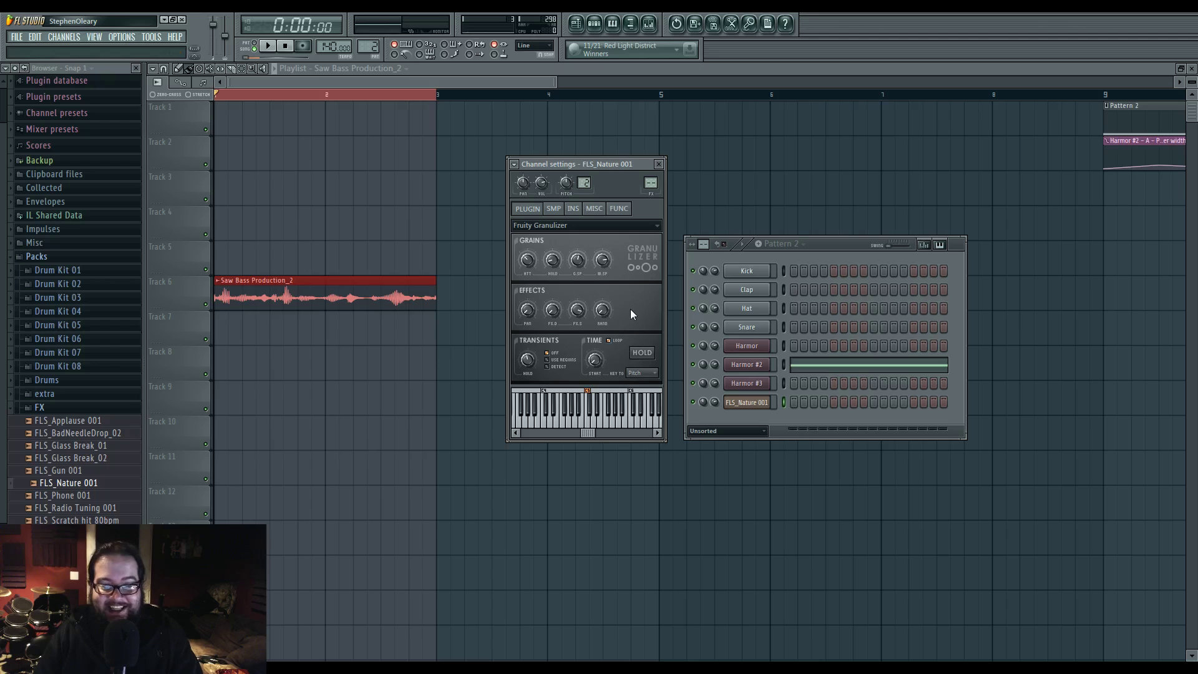
{"action": "left_click_drag", "start_coordinate": [596, 162], "coordinate": [601, 200]}
{"action": "scroll", "coordinate": [370, 47], "scroll_direction": "up", "scroll_amount": 1}
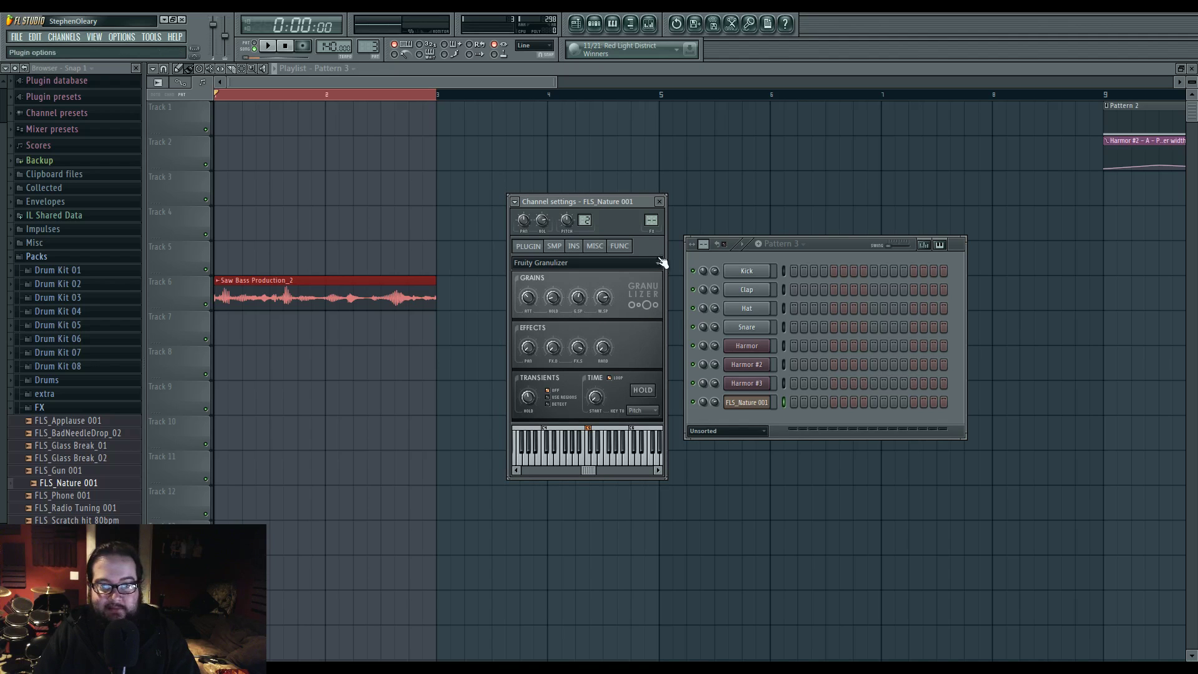
Route the FLS_Nature 001 channel to mixer Insert 5 and lower that track's level
{"action": "double_click", "coordinate": [649, 223]}
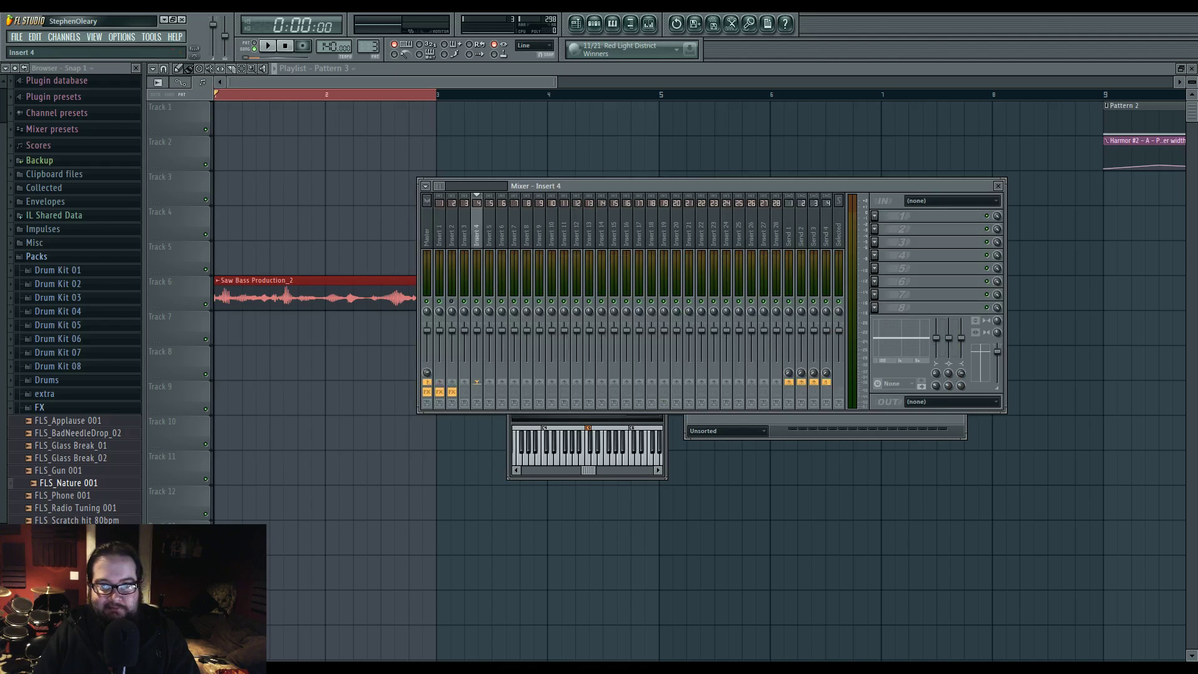
{"action": "left_click_drag", "start_coordinate": [490, 329], "coordinate": [490, 345]}
{"action": "left_click", "coordinate": [511, 428]}
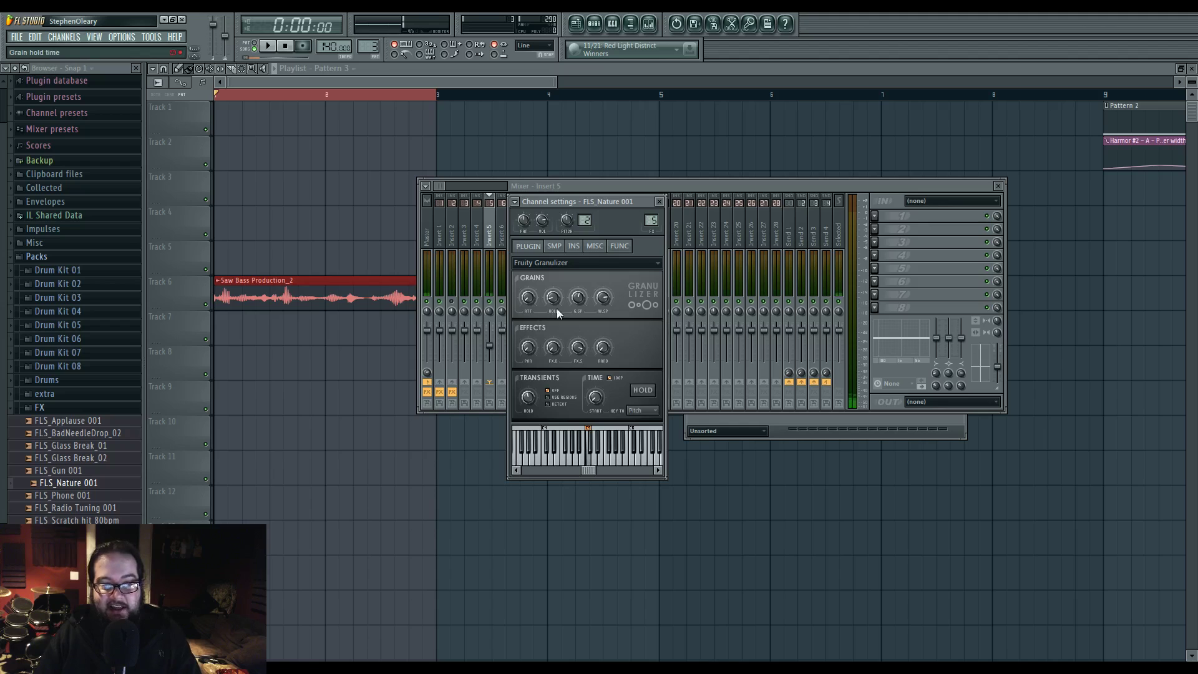
Raise Insert 5's level and adjust the Granulizer's grain hold and spacing while playing test notes
{"action": "mouse_move", "coordinate": [557, 302]}
{"action": "left_mouse_down"}
{"action": "mouse_move", "coordinate": [578, 314]}
{"action": "mouse_move", "coordinate": [556, 305]}
{"action": "left_mouse_up"}
{"action": "left_click_drag", "start_coordinate": [489, 345], "coordinate": [489, 332]}
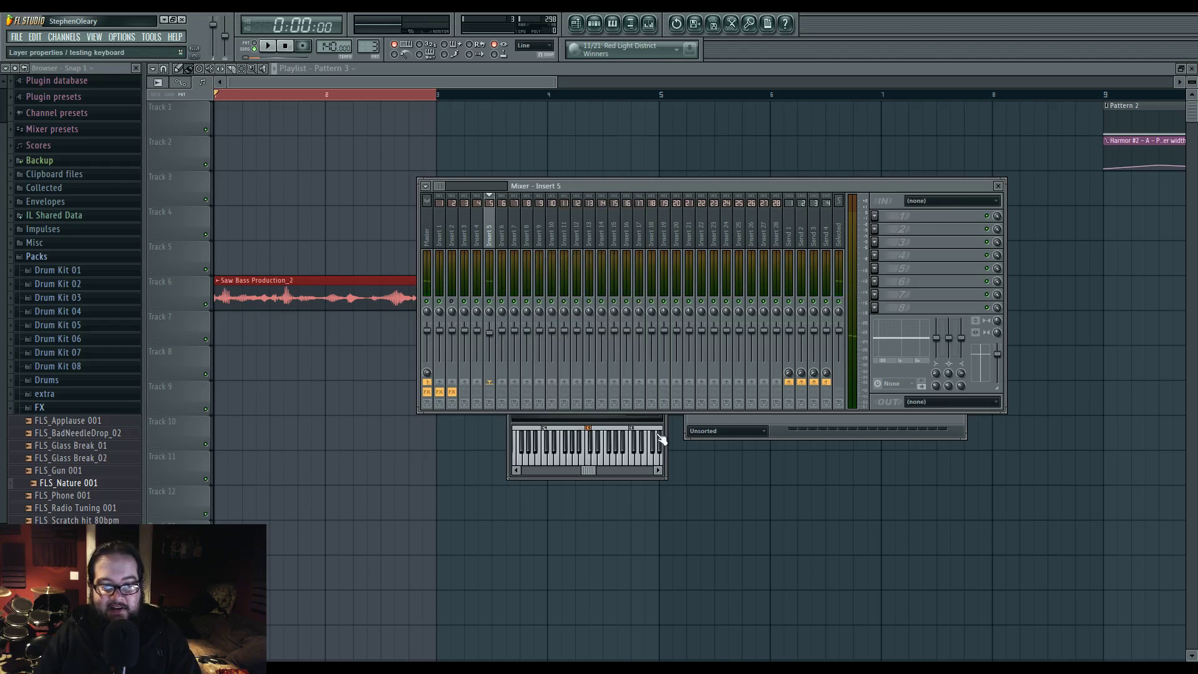
{"action": "left_click", "coordinate": [663, 476]}
{"action": "key", "text": "z"}
{"action": "left_click_drag", "start_coordinate": [604, 301], "coordinate": [553, 269]}
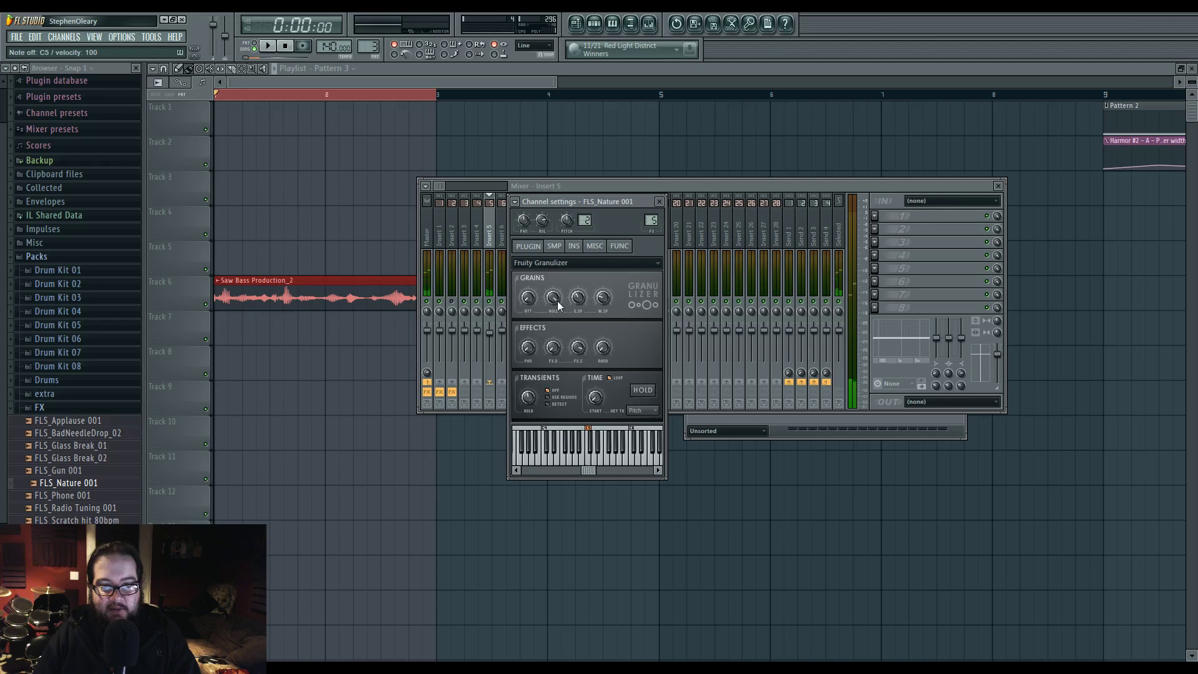